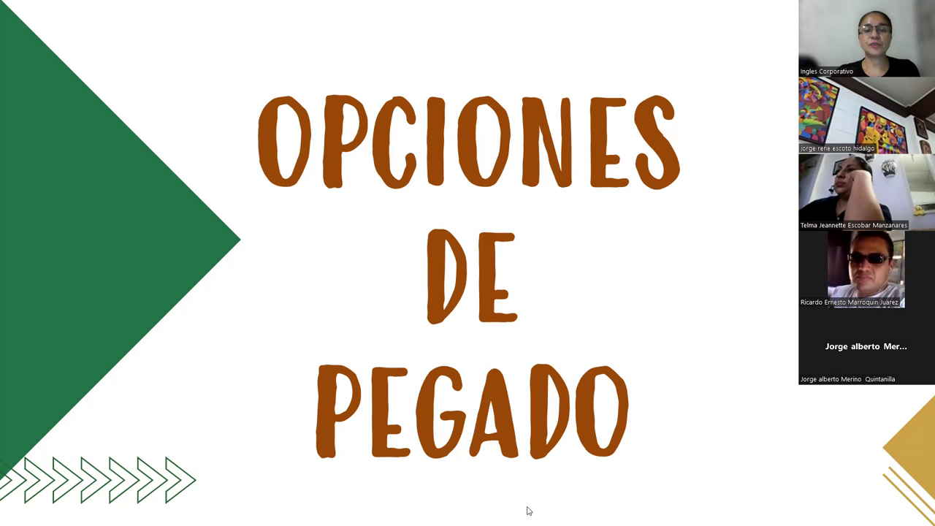
Advance the slideshow two slides to the slide on where the paste options are found.
{"action": "left_click", "coordinate": [623, 256]}
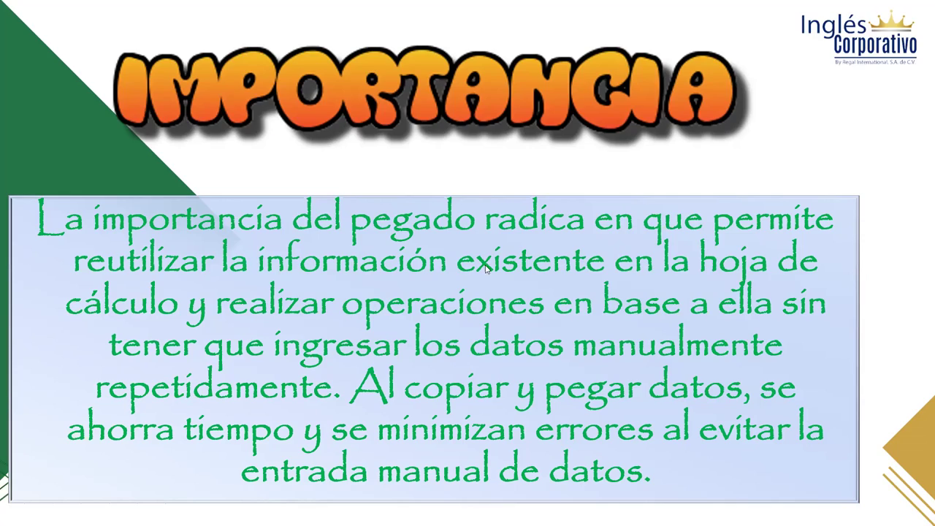
{"action": "left_click", "coordinate": [617, 297]}
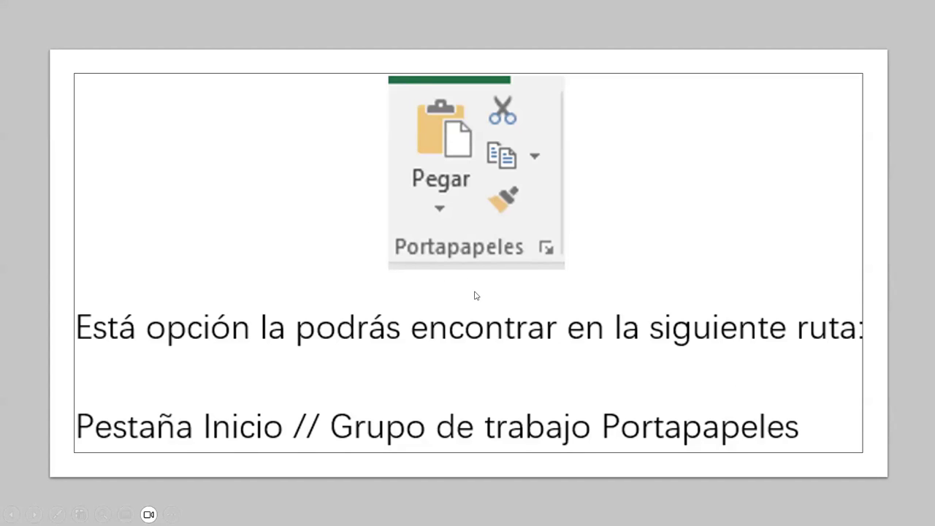
Advance to the EJEMPLOS slide with the paste examples.
{"action": "left_click", "coordinate": [622, 221]}
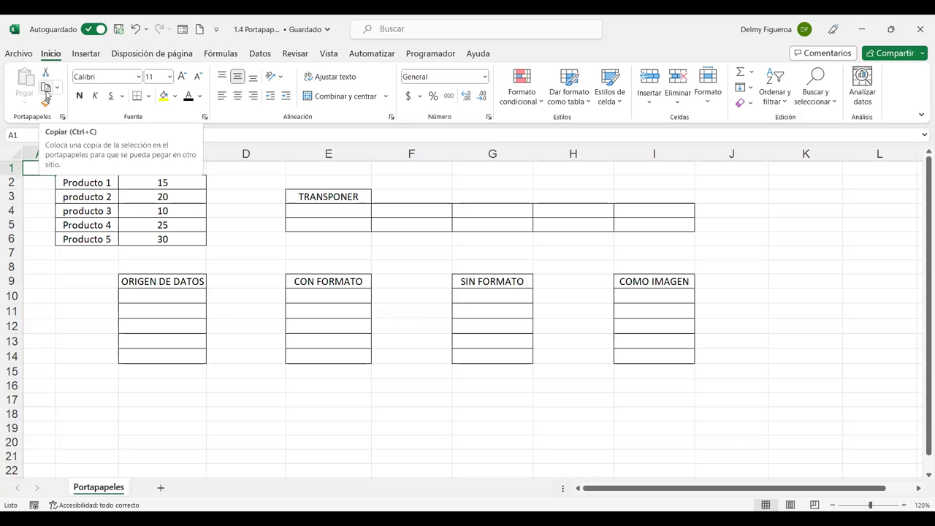
Copy cell A1, then browse the Pegar dropdown and B1's shortcut menu without pasting.
{"action": "left_click", "coordinate": [46, 87]}
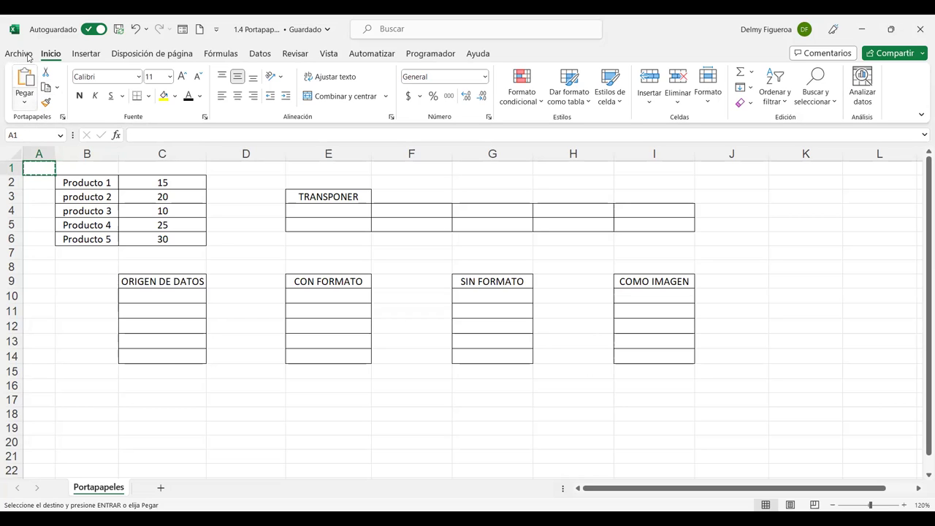
{"action": "left_click", "coordinate": [25, 106]}
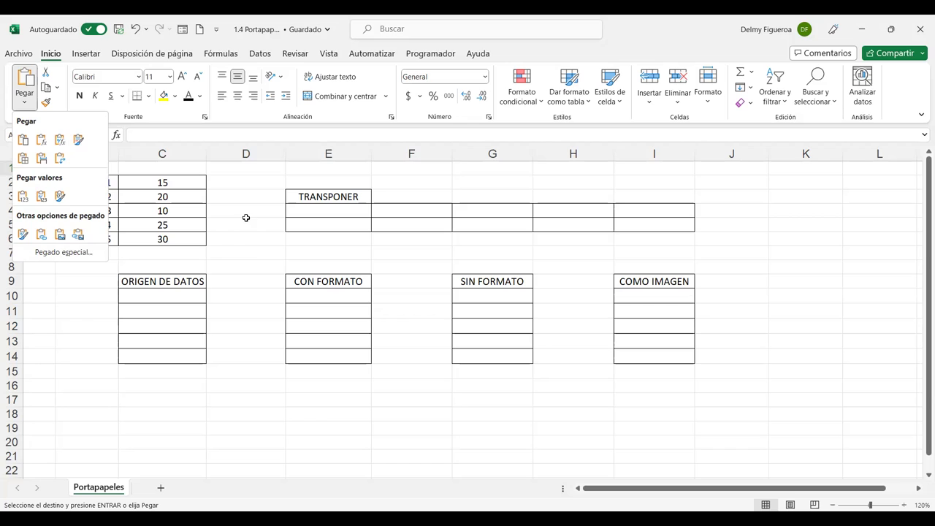
{"action": "key", "text": "Escape"}
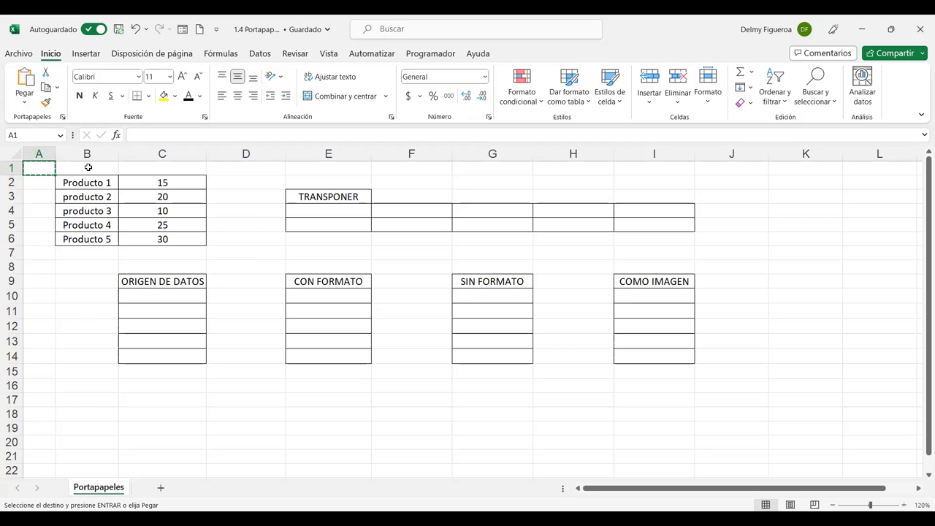
{"action": "right_click", "coordinate": [88, 168]}
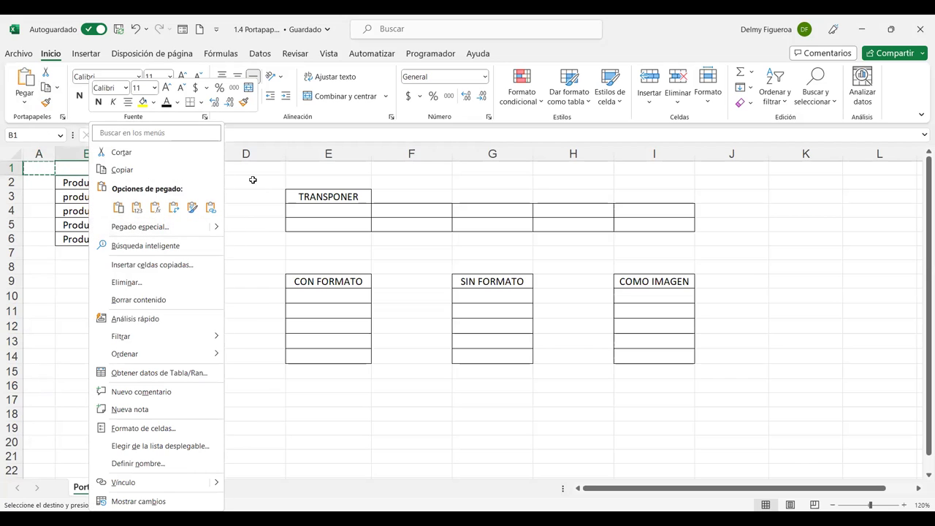
{"action": "key", "text": "Escape"}
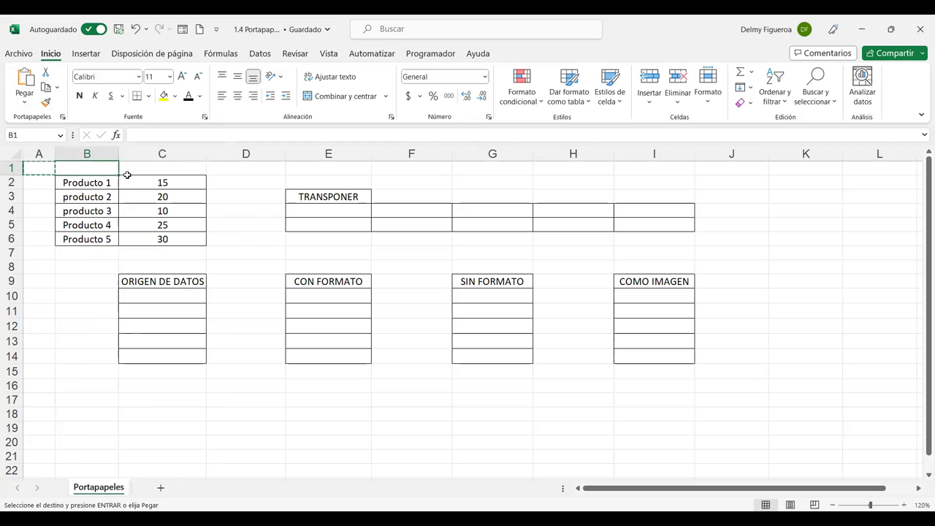
Copy the product table B2:C6 from its shortcut menu and pick C10 as the destination.
{"action": "left_click_drag", "start_coordinate": [106, 182], "coordinate": [106, 238]}
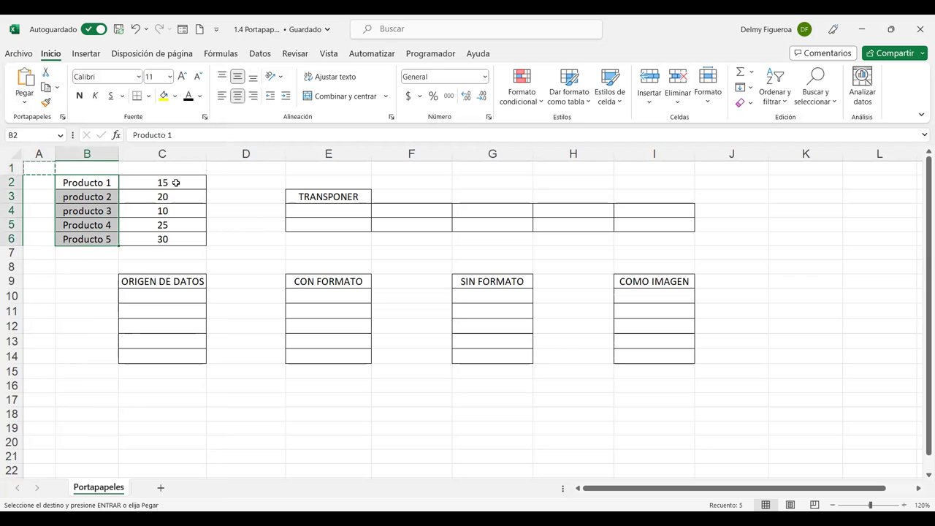
{"action": "left_click_drag", "start_coordinate": [175, 182], "coordinate": [174, 237]}
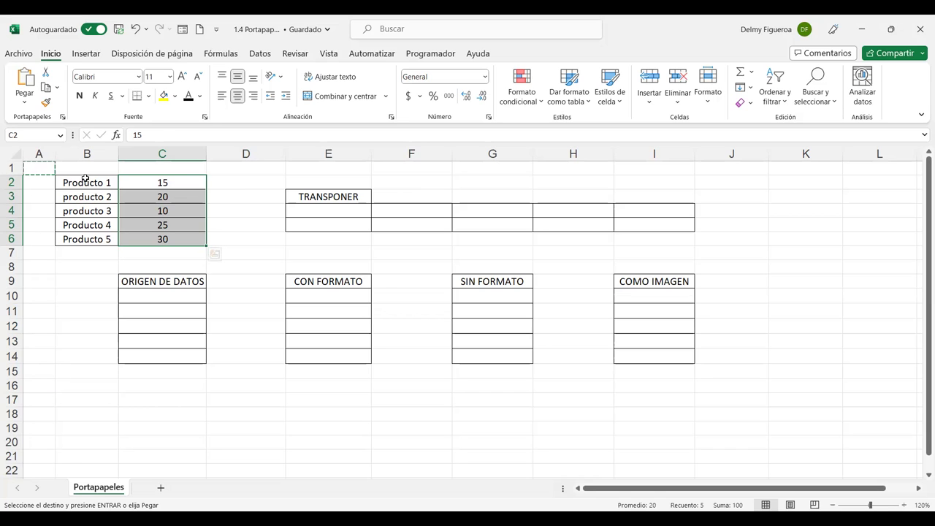
{"action": "left_click", "coordinate": [230, 194]}
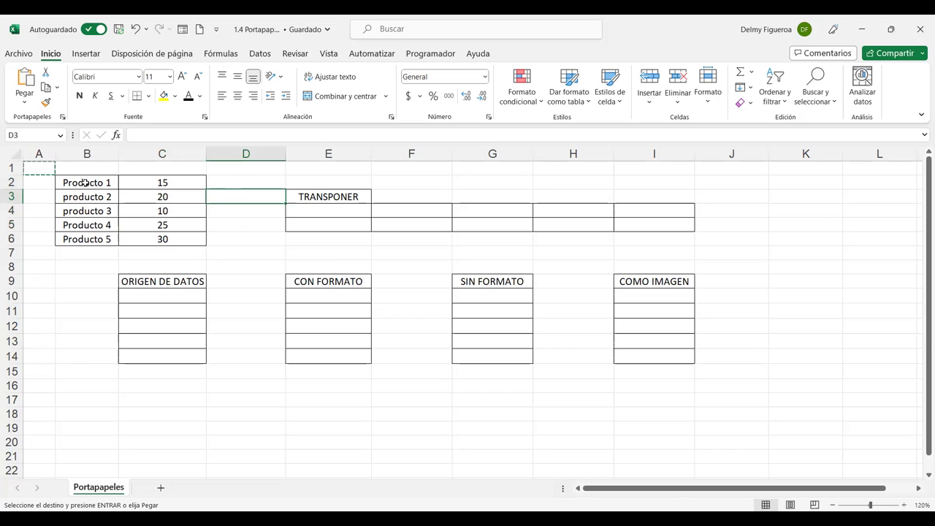
{"action": "left_click_drag", "start_coordinate": [86, 184], "coordinate": [163, 241]}
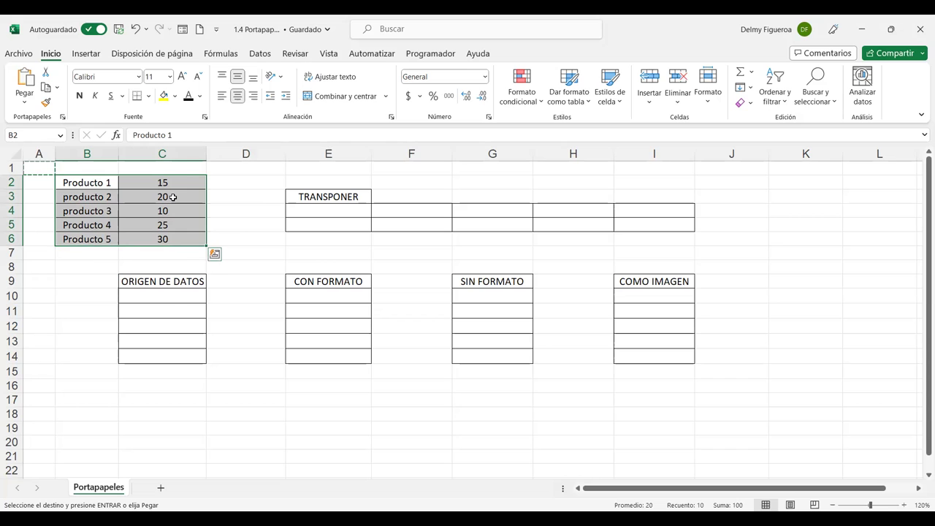
{"action": "right_click", "coordinate": [174, 199]}
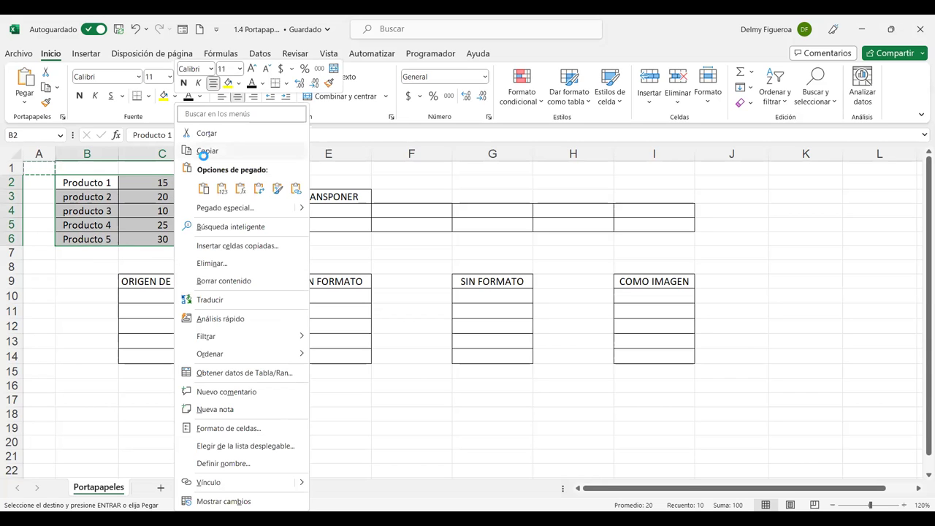
{"action": "left_click", "coordinate": [205, 151]}
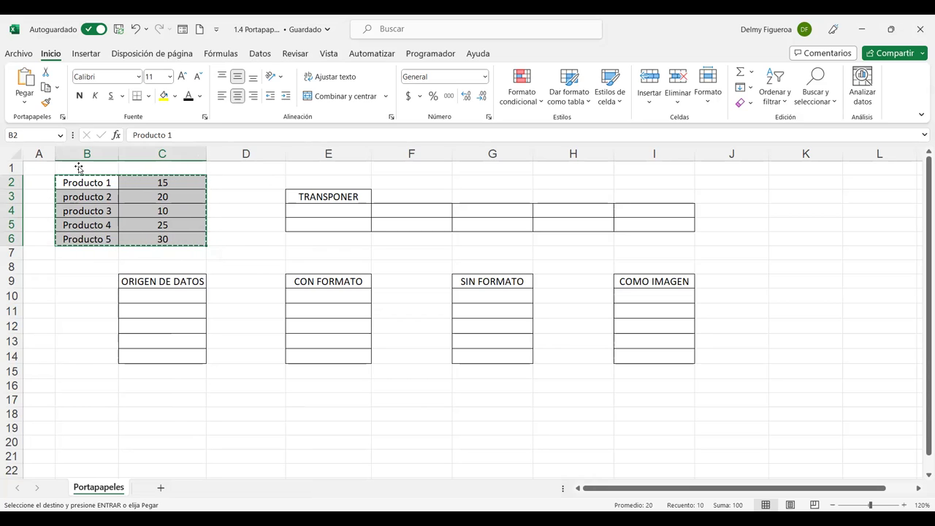
{"action": "left_click", "coordinate": [27, 107]}
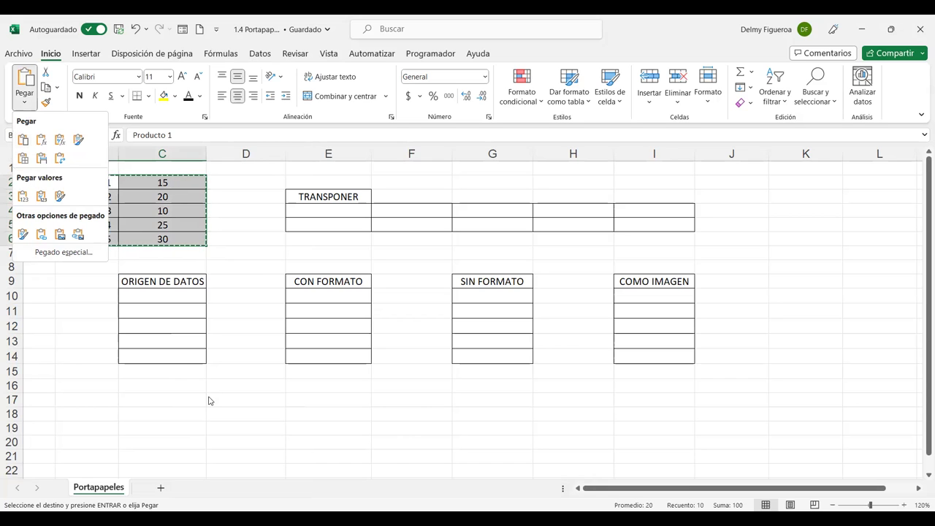
{"action": "key", "text": "Escape"}
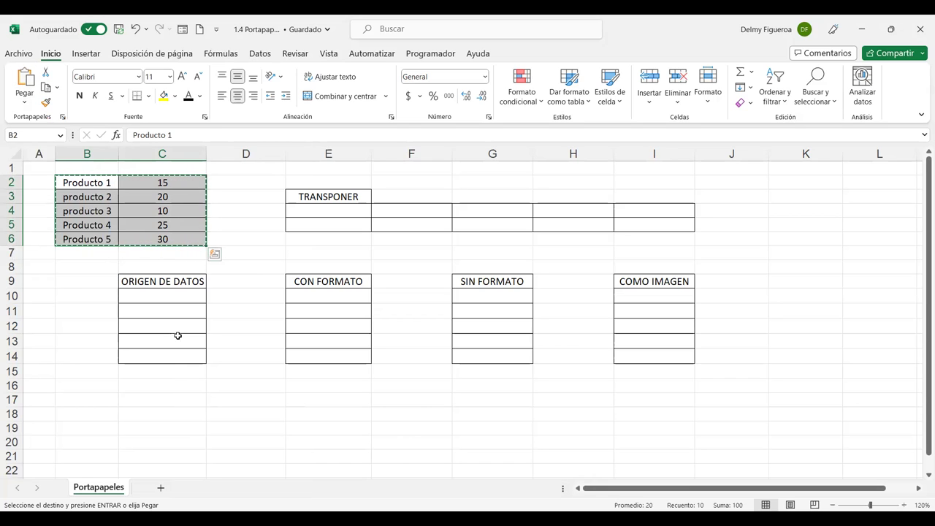
{"action": "left_click", "coordinate": [176, 295]}
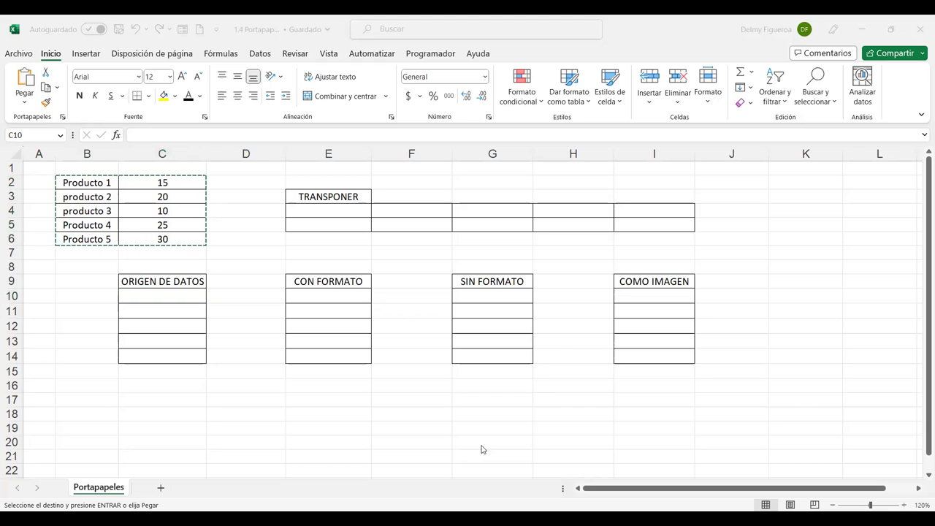
{"action": "left_click", "coordinate": [176, 295]}
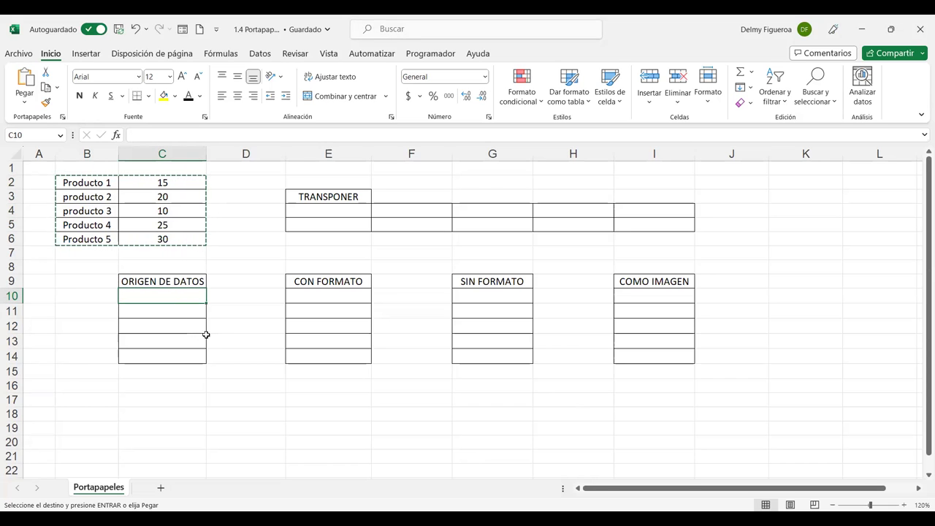
Paste the copied table at C10 and check the pasted names and quantities in C10:D14.
{"action": "left_click", "coordinate": [23, 106]}
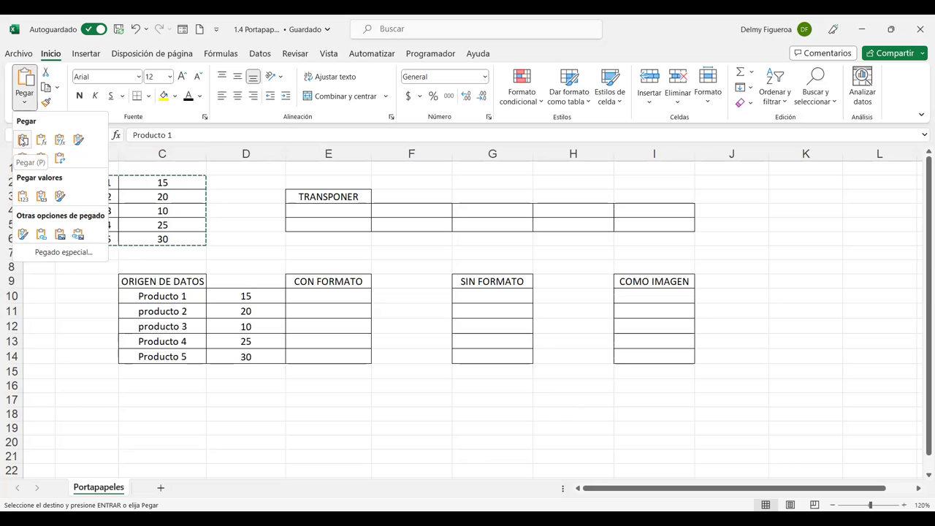
{"action": "left_click", "coordinate": [24, 142]}
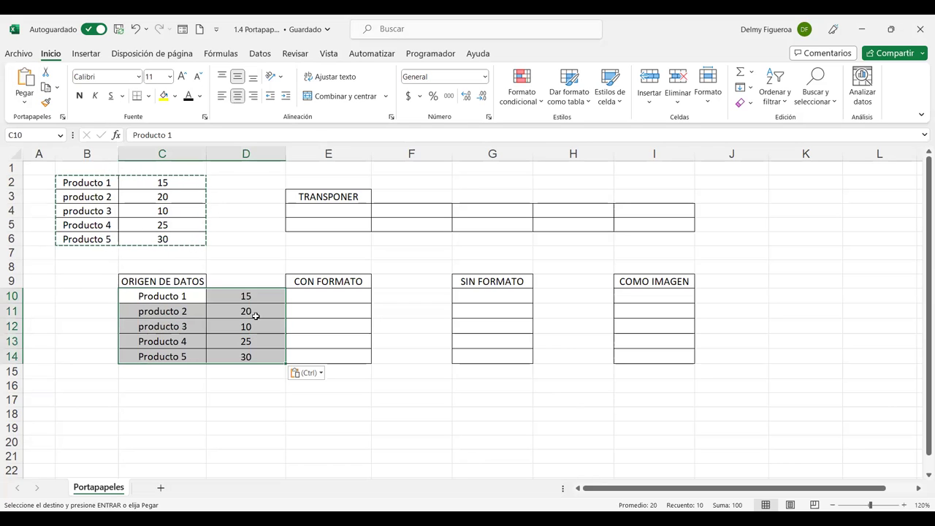
{"action": "left_click", "coordinate": [255, 297]}
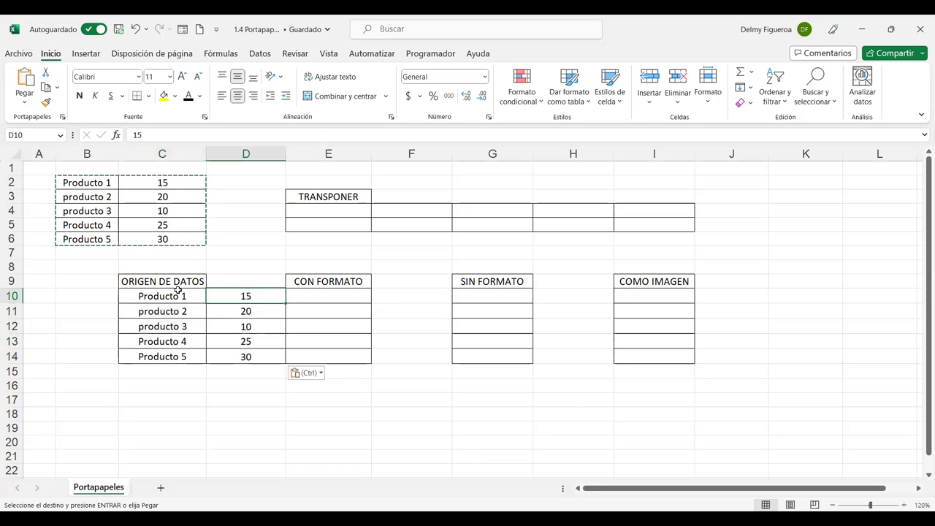
{"action": "left_click", "coordinate": [173, 295]}
{"action": "left_click", "coordinate": [161, 327]}
{"action": "left_click", "coordinate": [166, 341]}
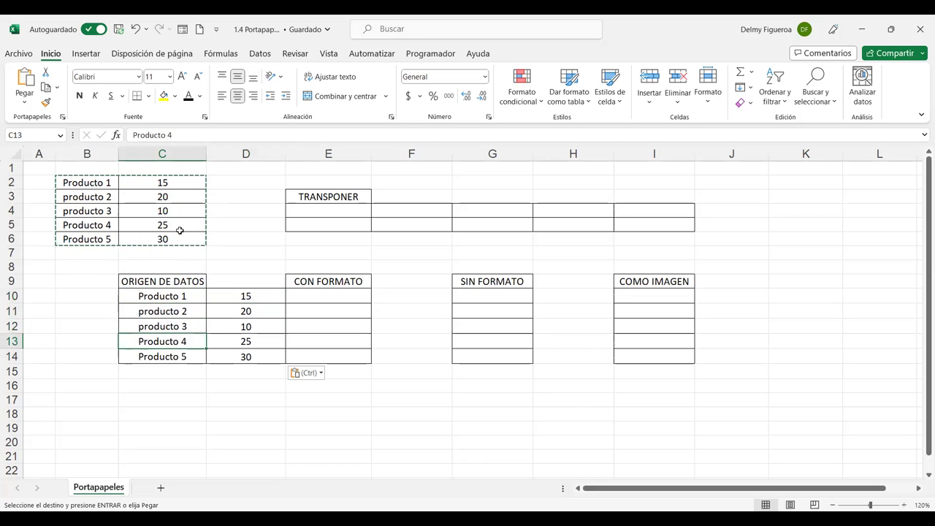
{"action": "left_click", "coordinate": [246, 292]}
{"action": "left_click", "coordinate": [251, 341]}
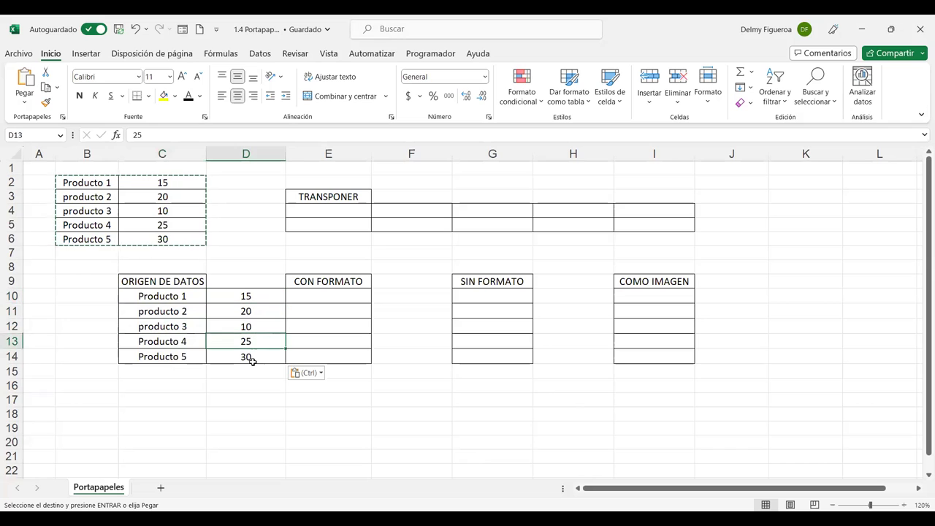
{"action": "left_click", "coordinate": [253, 362]}
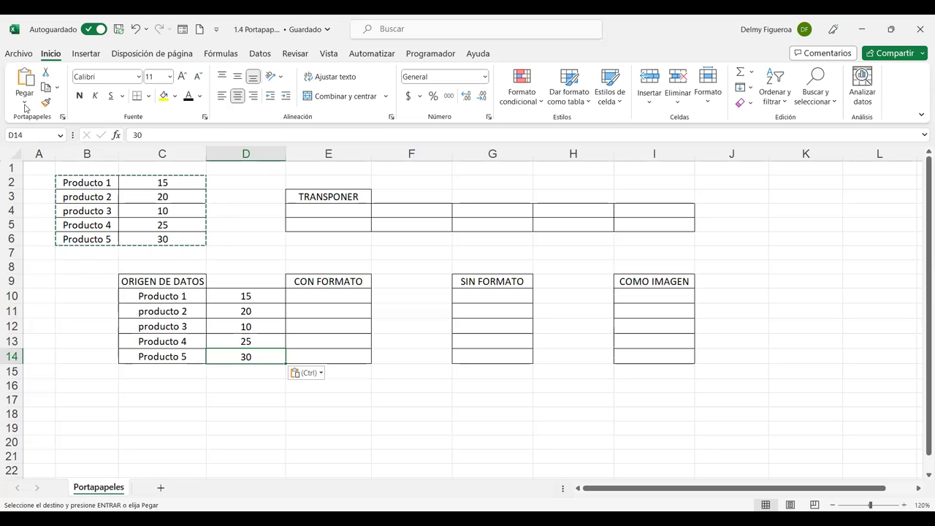
Reopen the paste options without pasting, then select the empty cell C17.
{"action": "left_click", "coordinate": [26, 107]}
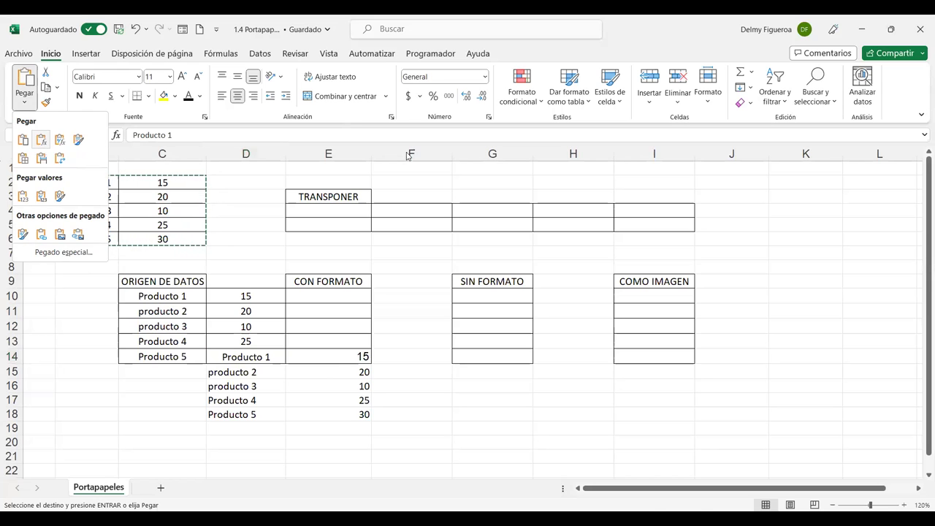
{"action": "left_click", "coordinate": [406, 374]}
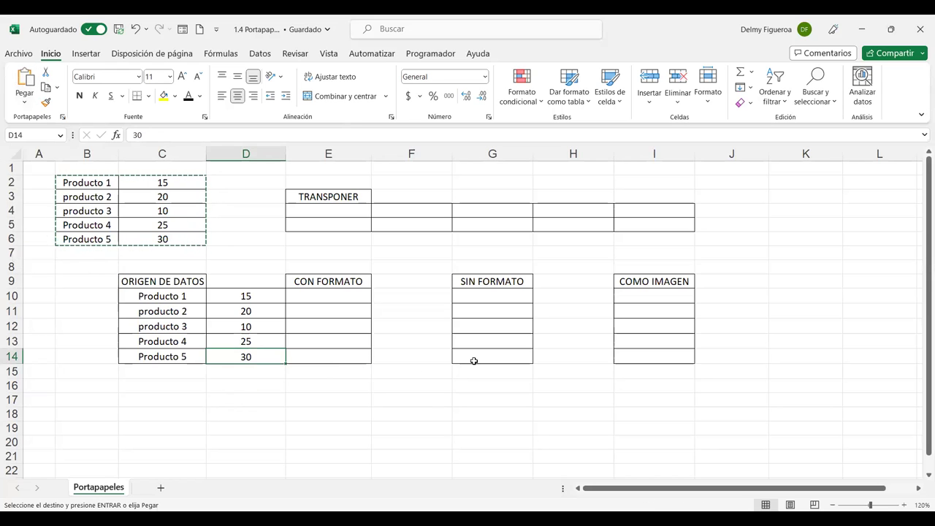
{"action": "left_click", "coordinate": [165, 398]}
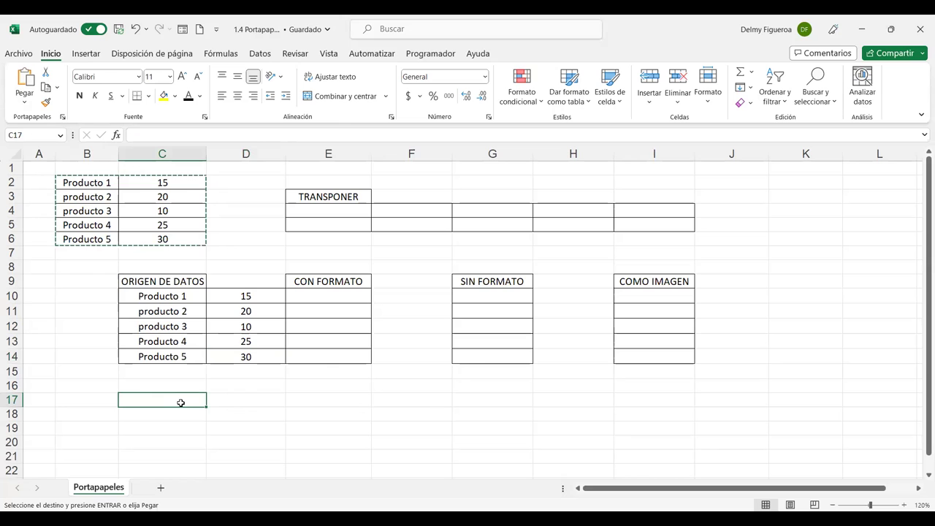
{"action": "left_click", "coordinate": [174, 184]}
{"action": "left_click", "coordinate": [175, 196]}
{"action": "left_click", "coordinate": [171, 211]}
{"action": "left_click", "coordinate": [174, 227]}
{"action": "left_click", "coordinate": [174, 239]}
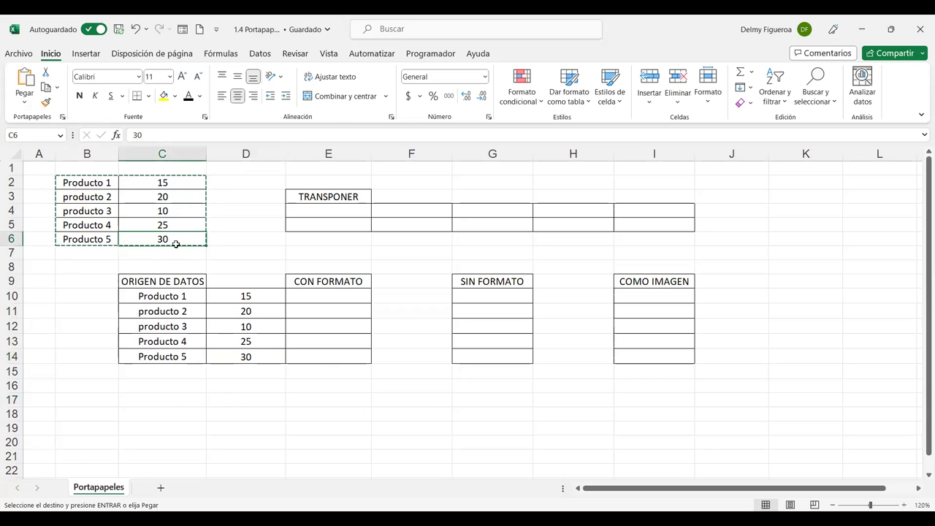
{"action": "left_click", "coordinate": [173, 253]}
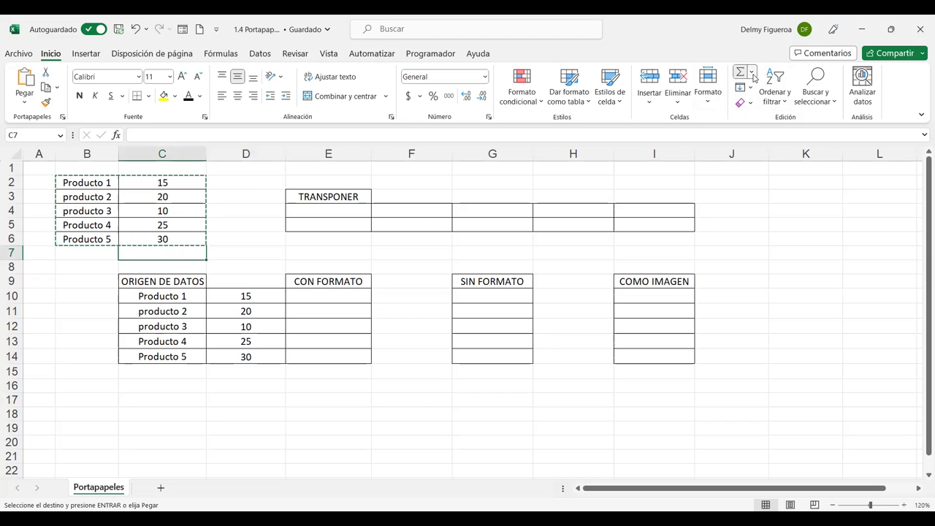
{"action": "left_click", "coordinate": [753, 77]}
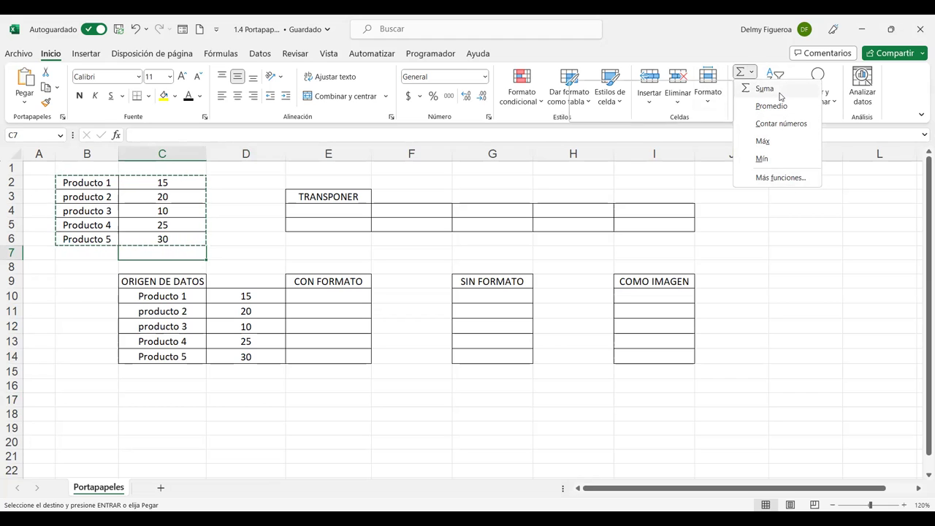
{"action": "left_click", "coordinate": [764, 88]}
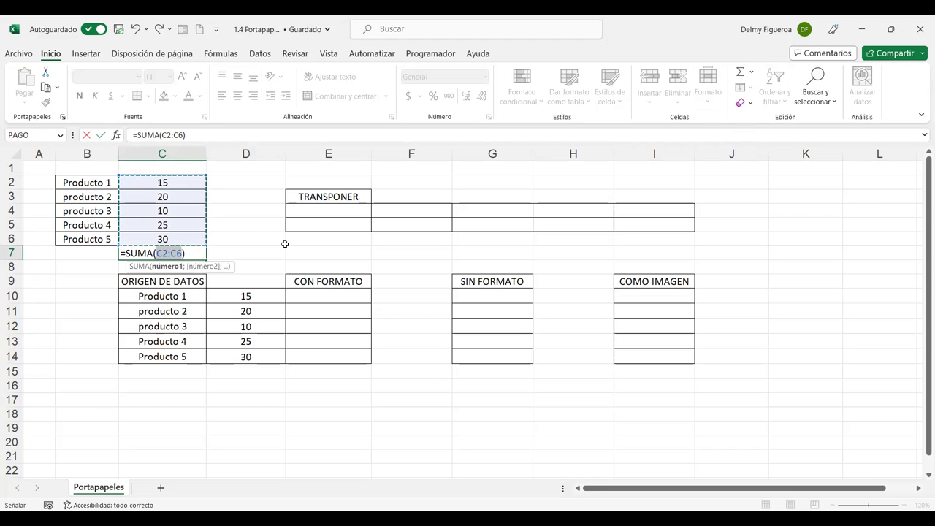
{"action": "key", "text": "Return"}
{"action": "left_click", "coordinate": [202, 252]}
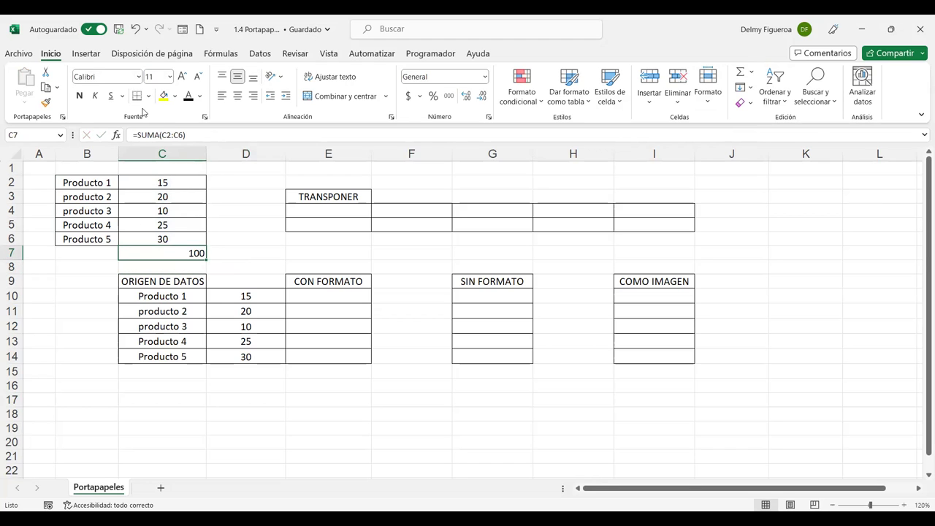
Copy B2:C7 and paste only its formulas at C17, checking the total in D22.
{"action": "left_click_drag", "start_coordinate": [90, 180], "coordinate": [182, 255]}
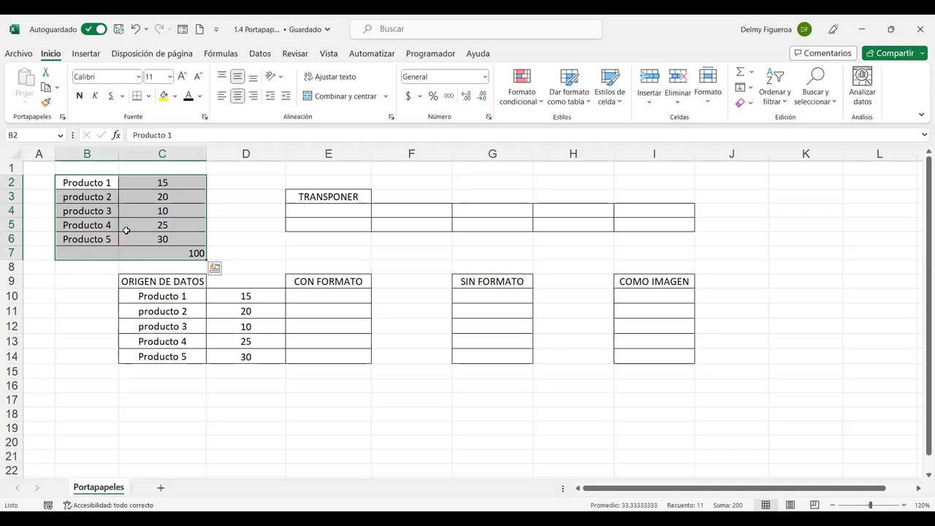
{"action": "key", "text": "ctrl+c"}
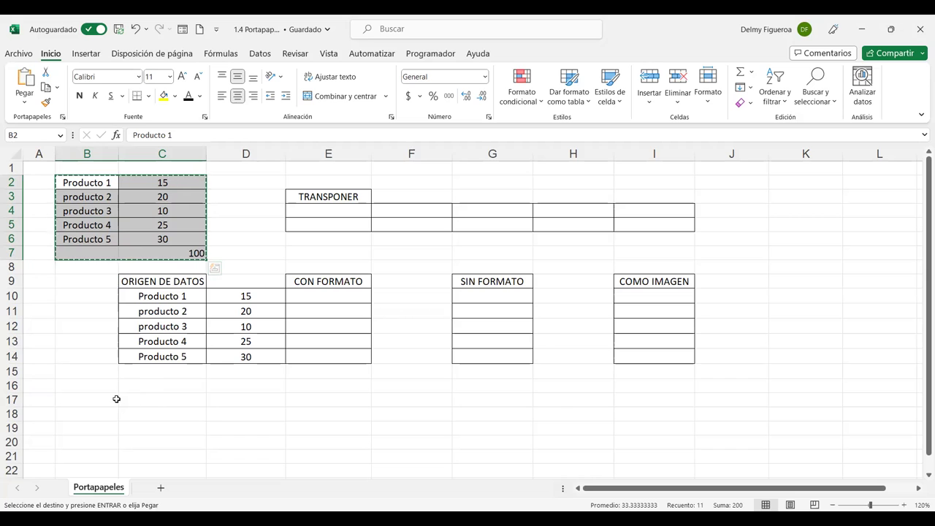
{"action": "left_click", "coordinate": [156, 400]}
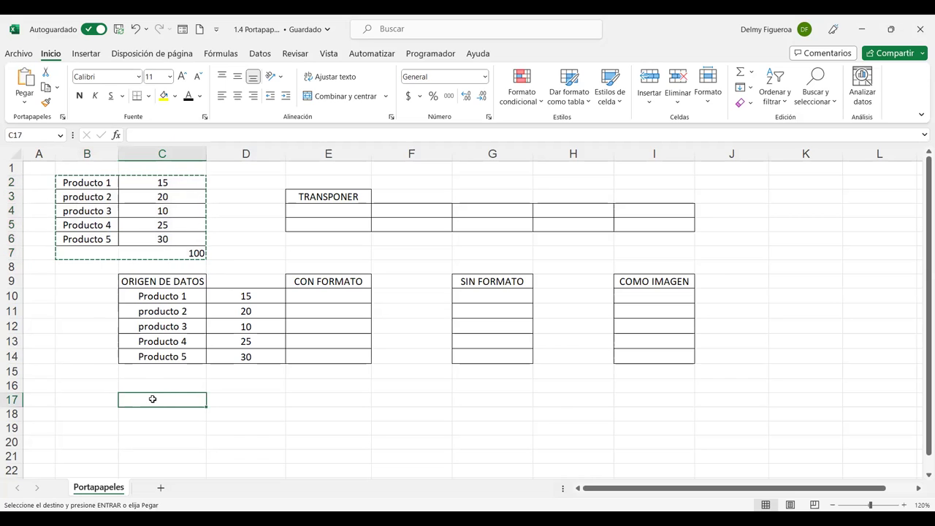
{"action": "left_click", "coordinate": [24, 102]}
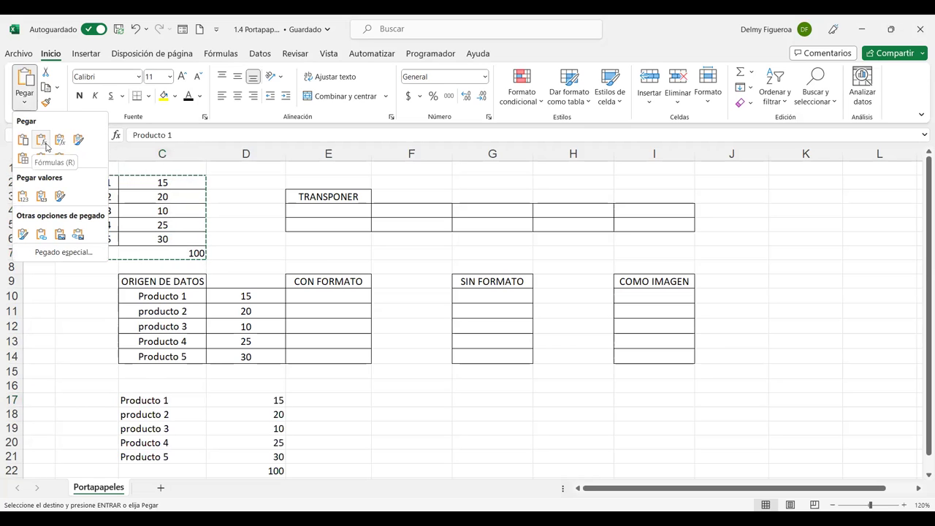
{"action": "left_click", "coordinate": [45, 144]}
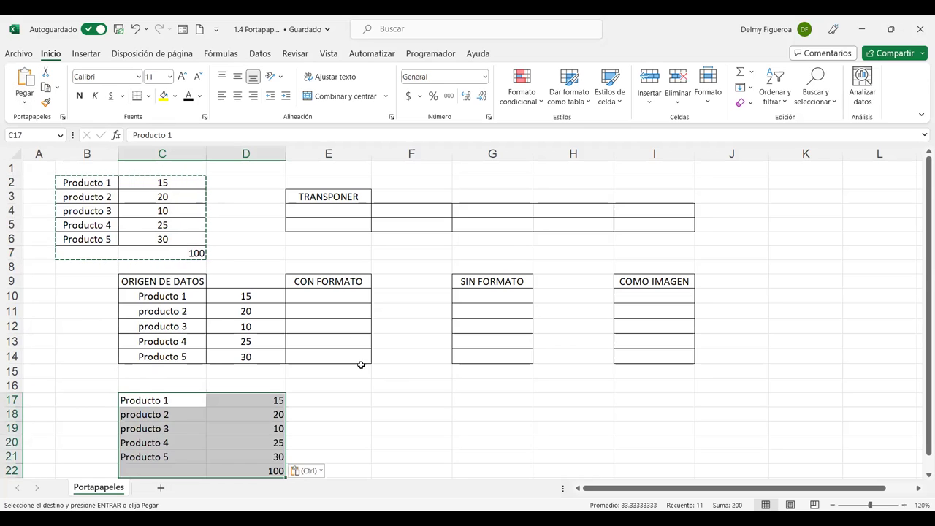
{"action": "scroll", "coordinate": [356, 357], "scroll_direction": "down", "scroll_amount": 1}
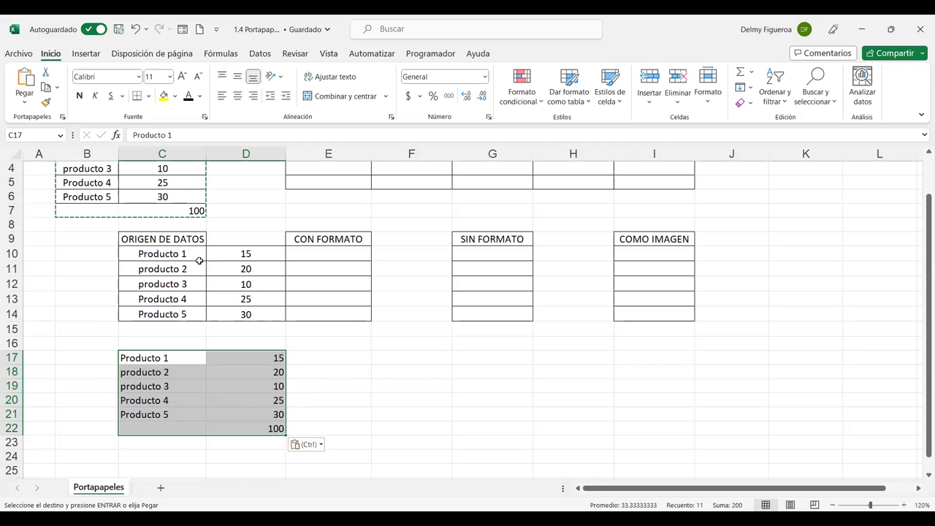
{"action": "left_click", "coordinate": [265, 429]}
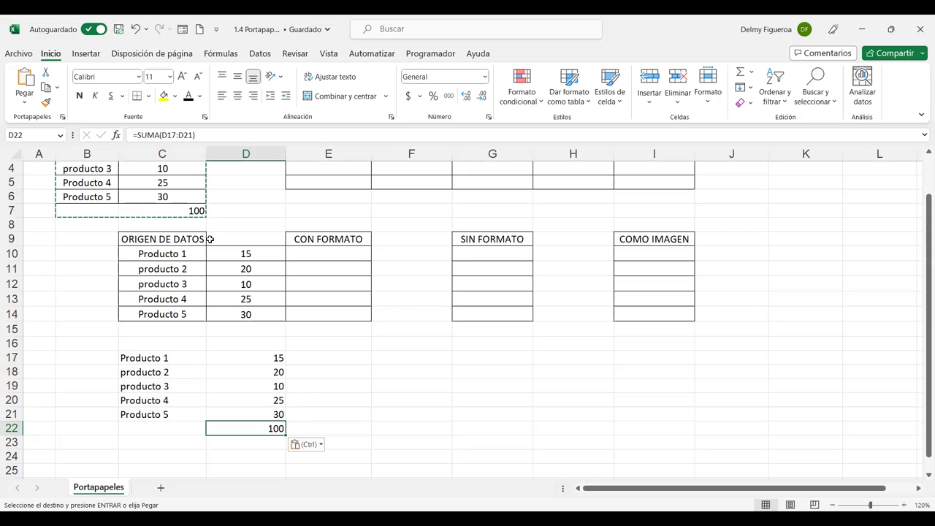
Compare the original total formula with the pasted =SUMA(D17:D21) in D22.
{"action": "left_click", "coordinate": [178, 210]}
{"action": "scroll", "coordinate": [175, 217], "scroll_direction": "up", "scroll_amount": 1}
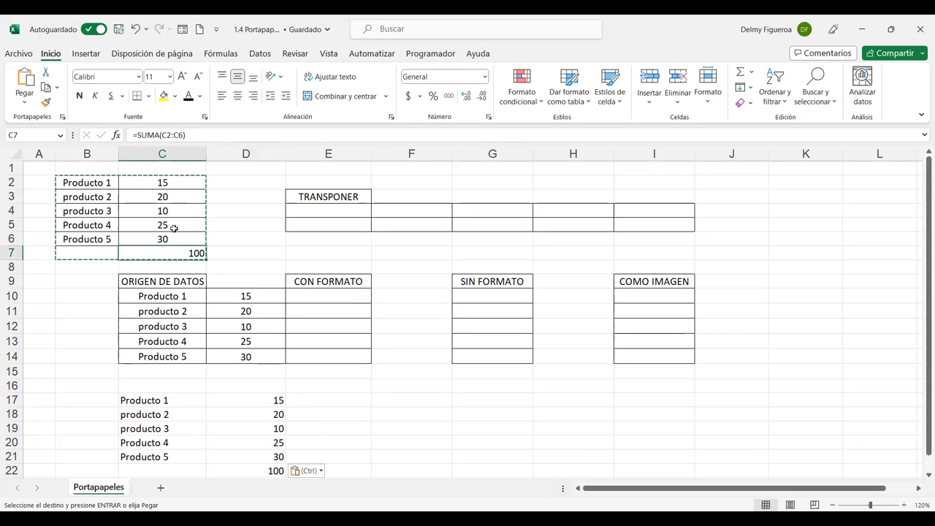
{"action": "left_click", "coordinate": [246, 468]}
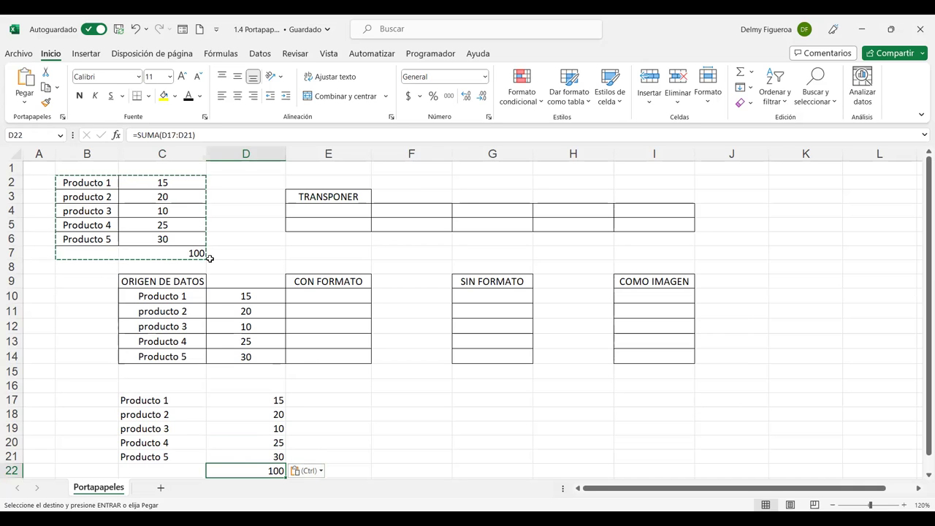
{"action": "left_click", "coordinate": [24, 101]}
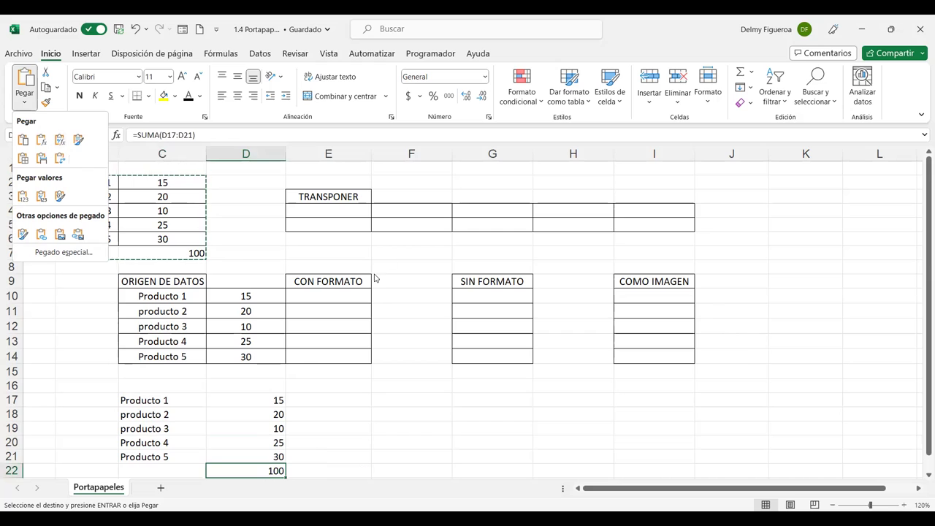
{"action": "left_click", "coordinate": [324, 284]}
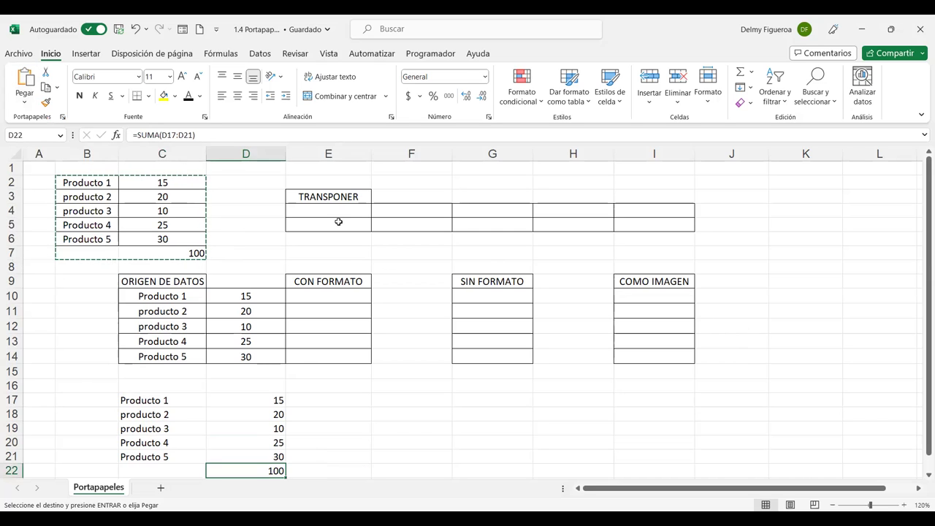
Paste the copied table at E10 as Formato de fórmulas y números and check the F15 total.
{"action": "left_click", "coordinate": [340, 290]}
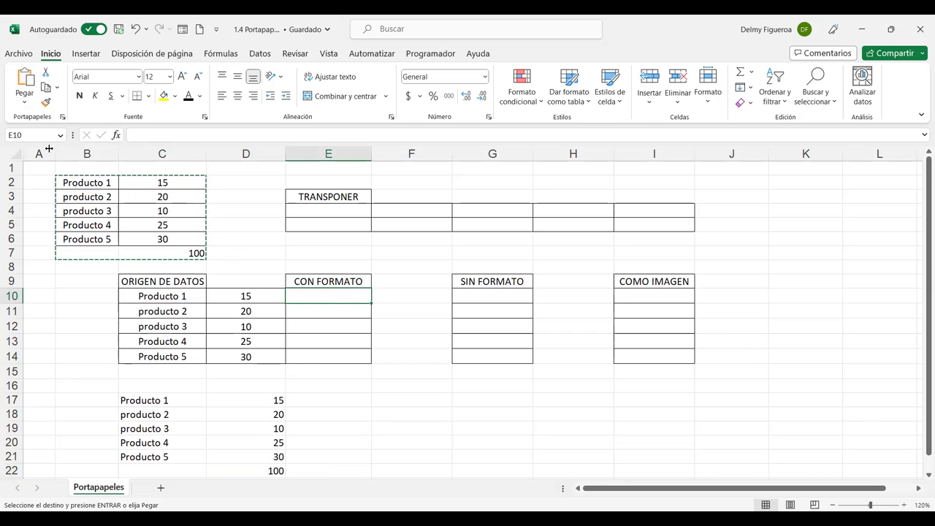
{"action": "left_click", "coordinate": [30, 106]}
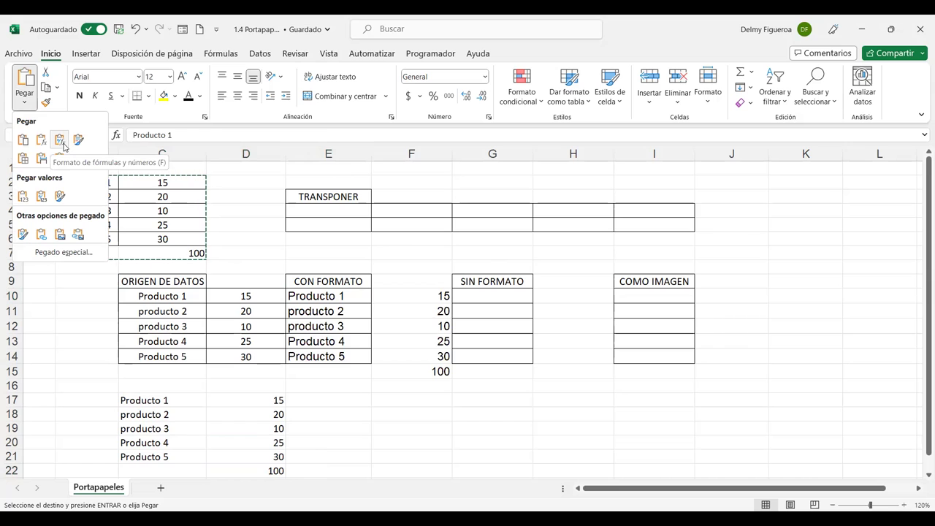
{"action": "left_click", "coordinate": [63, 147]}
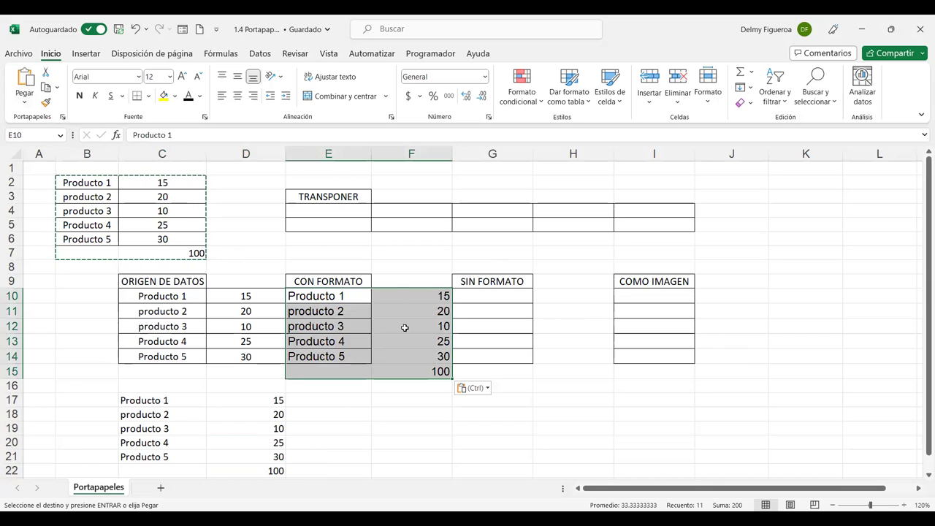
{"action": "left_click", "coordinate": [435, 373]}
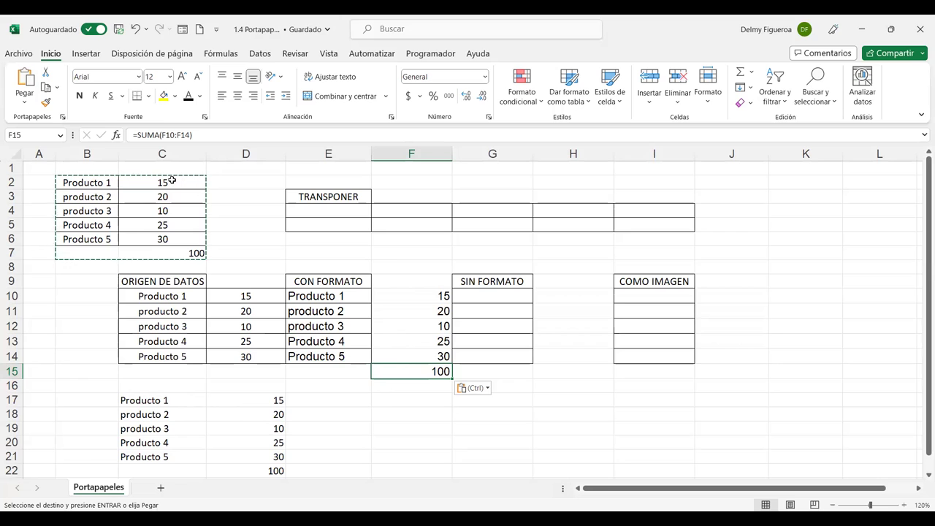
Undo the E10 paste and make Producto 1's value 15 in C2 bold.
{"action": "key", "text": "ctrl+z"}
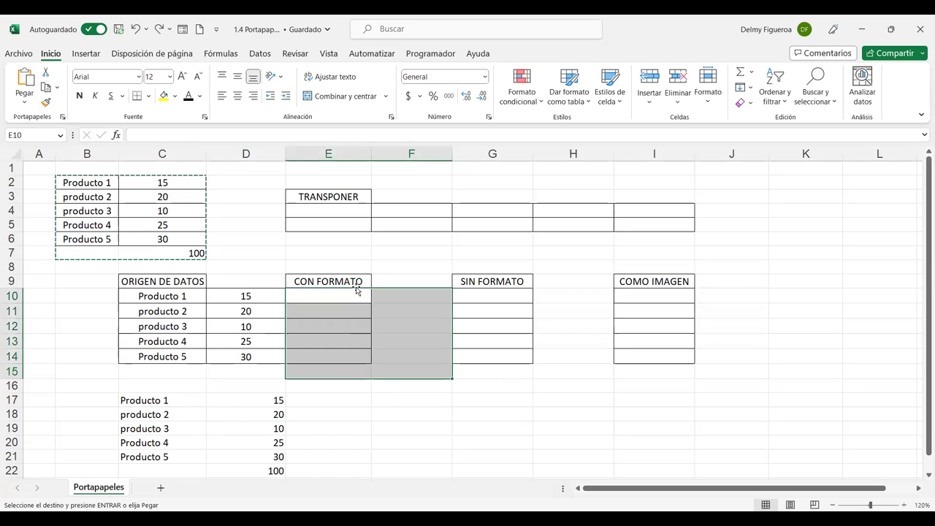
{"action": "left_click", "coordinate": [339, 292]}
{"action": "left_click", "coordinate": [169, 186]}
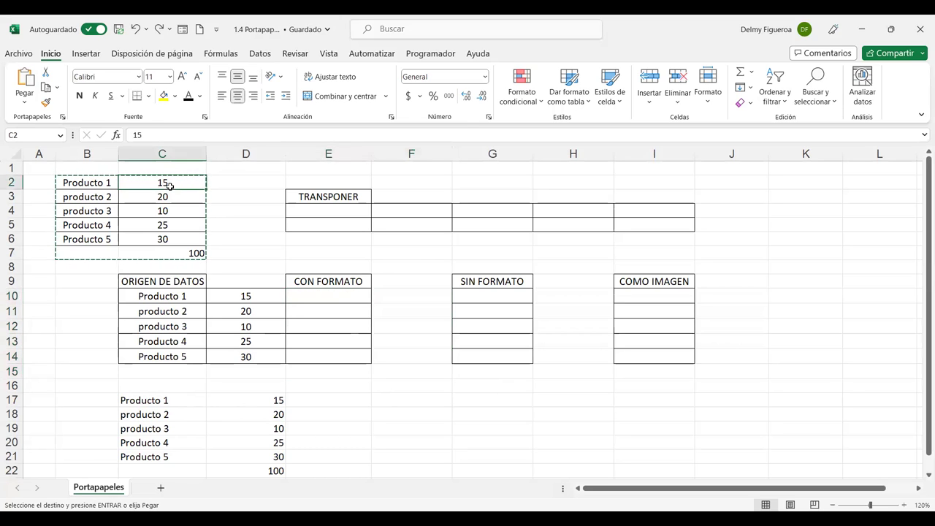
{"action": "left_click", "coordinate": [79, 96]}
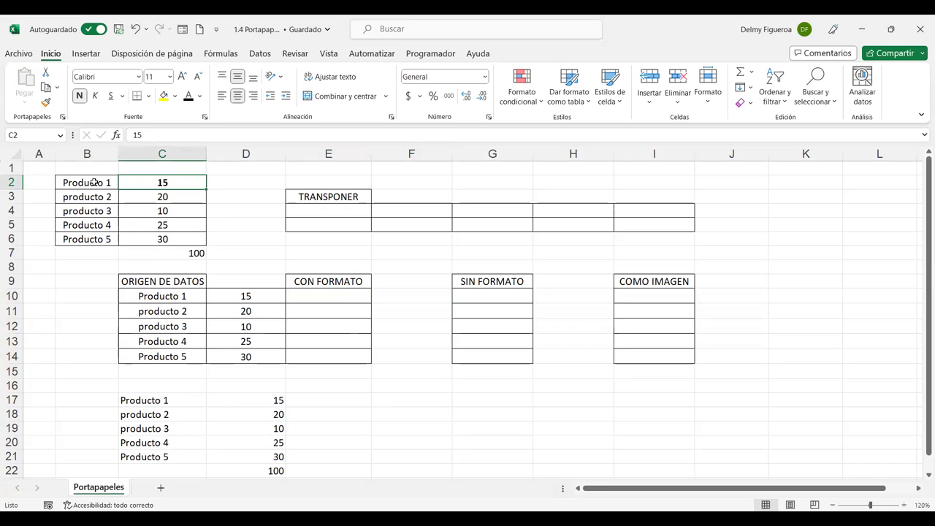
Copy B2:C7 again and paste it at E10 as formulas and number formats.
{"action": "left_click_drag", "start_coordinate": [95, 183], "coordinate": [188, 250]}
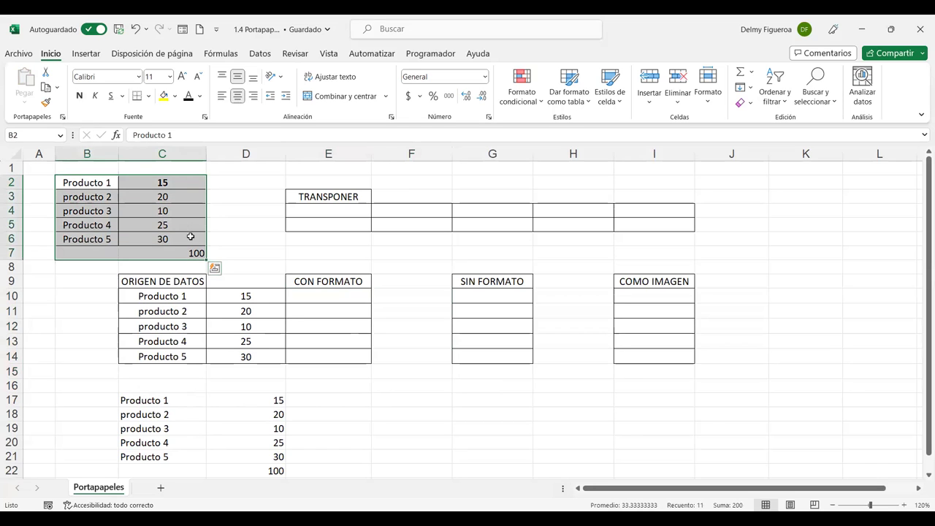
{"action": "key", "text": "ctrl+c"}
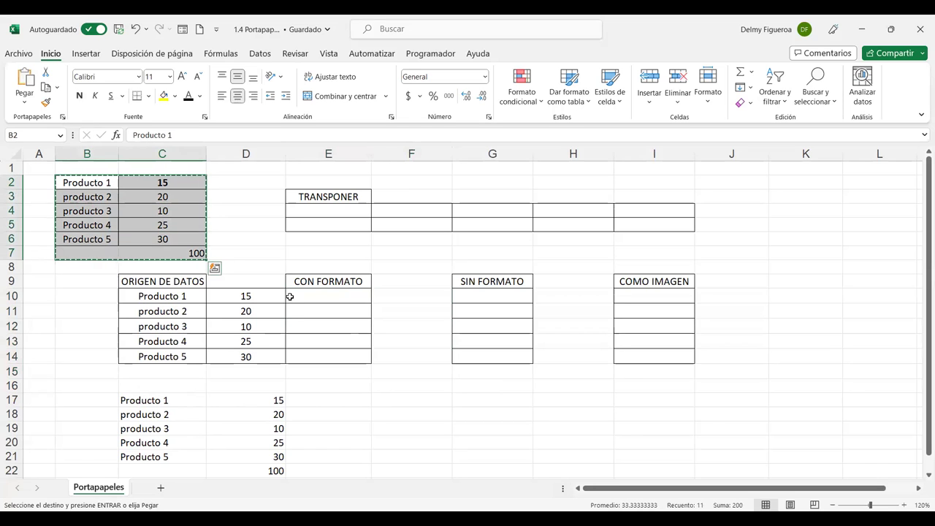
{"action": "left_click", "coordinate": [350, 296]}
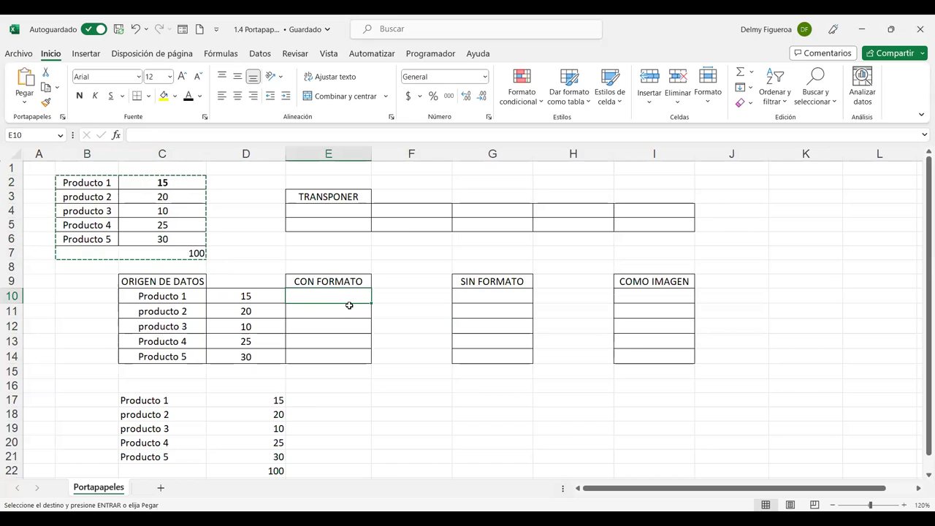
{"action": "left_click", "coordinate": [19, 103]}
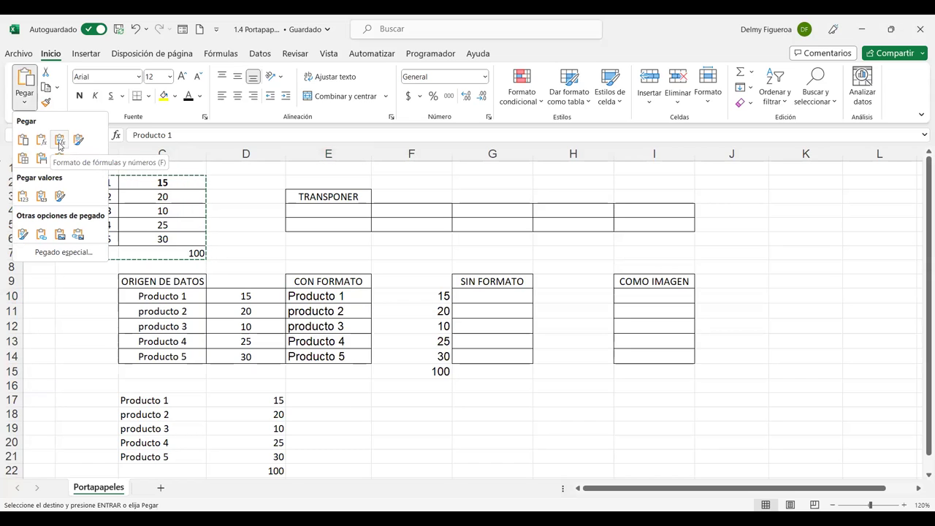
{"action": "left_click", "coordinate": [59, 144]}
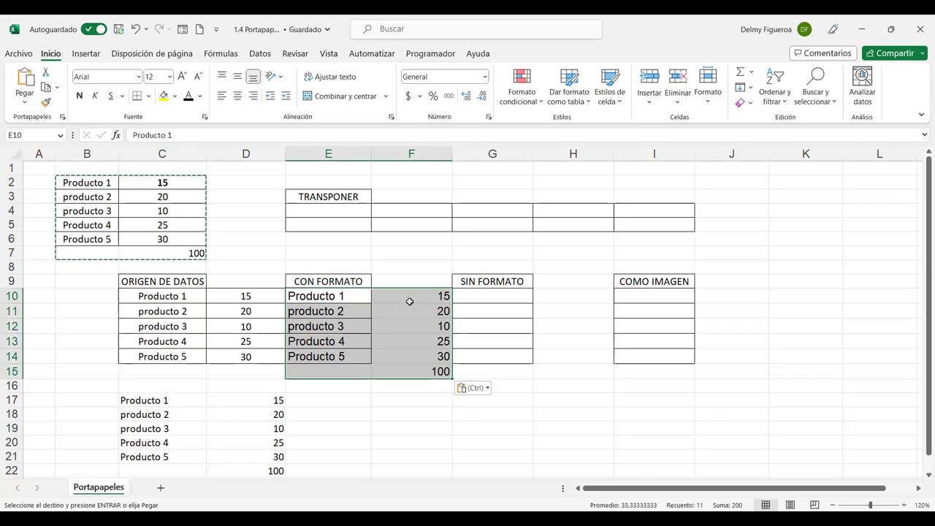
{"action": "left_click", "coordinate": [169, 197]}
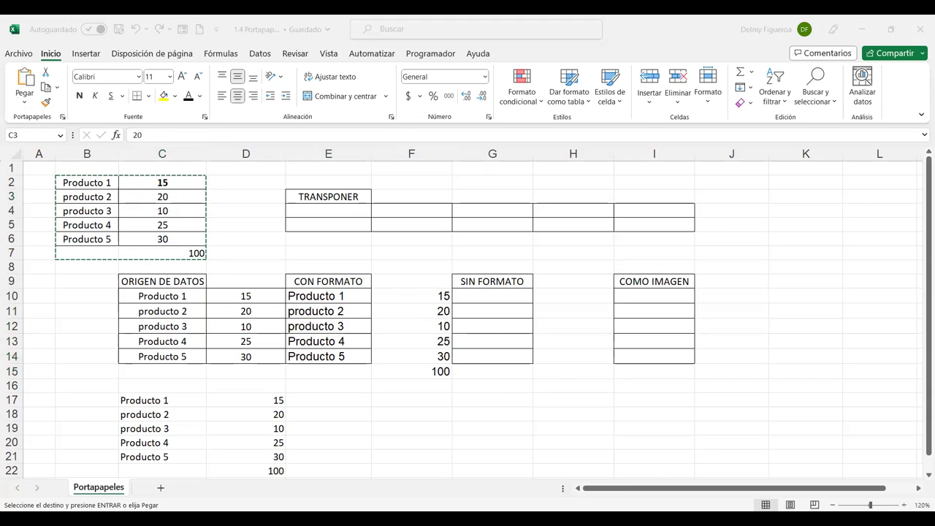
Apply accounting format to C3 so producto 2 shows $ 20.00, then review C2:C6.
{"action": "left_click", "coordinate": [174, 193]}
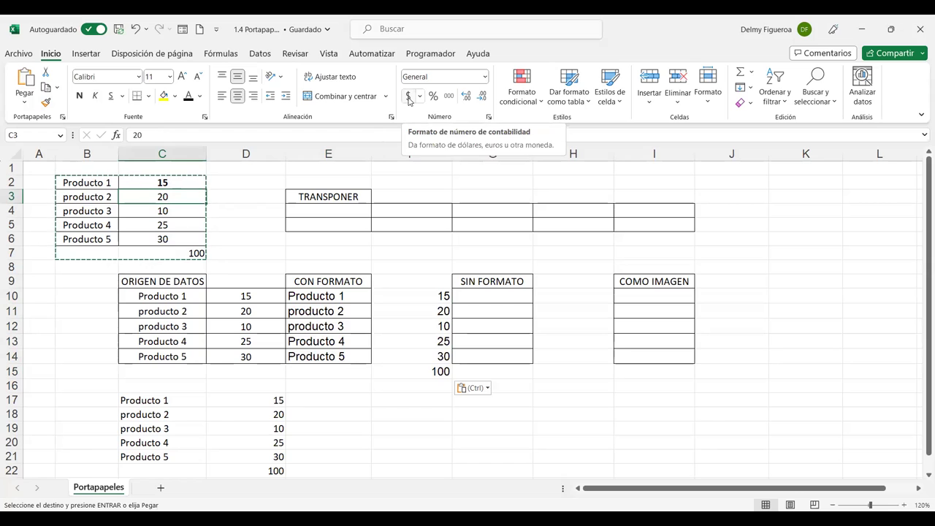
{"action": "left_click", "coordinate": [410, 101]}
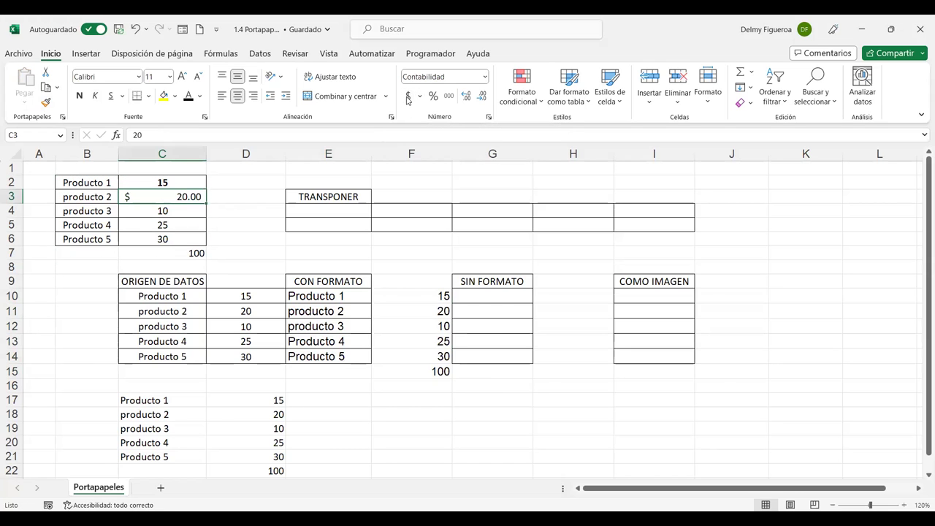
{"action": "left_click", "coordinate": [190, 180]}
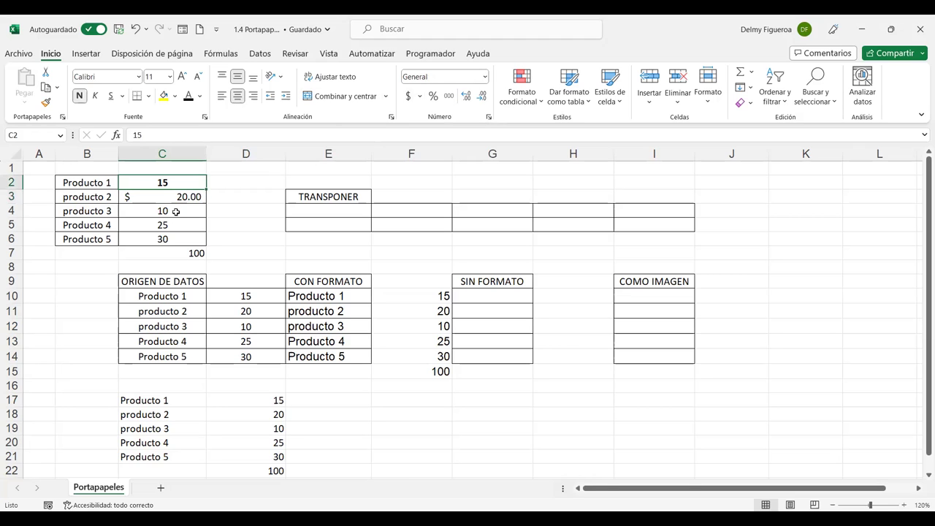
{"action": "left_click", "coordinate": [173, 213]}
{"action": "left_click", "coordinate": [185, 229]}
{"action": "left_click", "coordinate": [183, 239]}
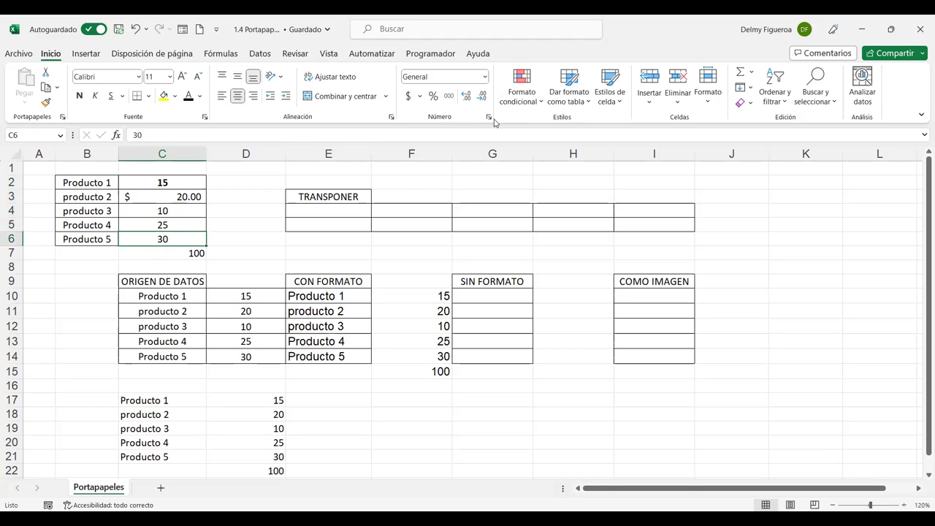
{"action": "left_click", "coordinate": [182, 197]}
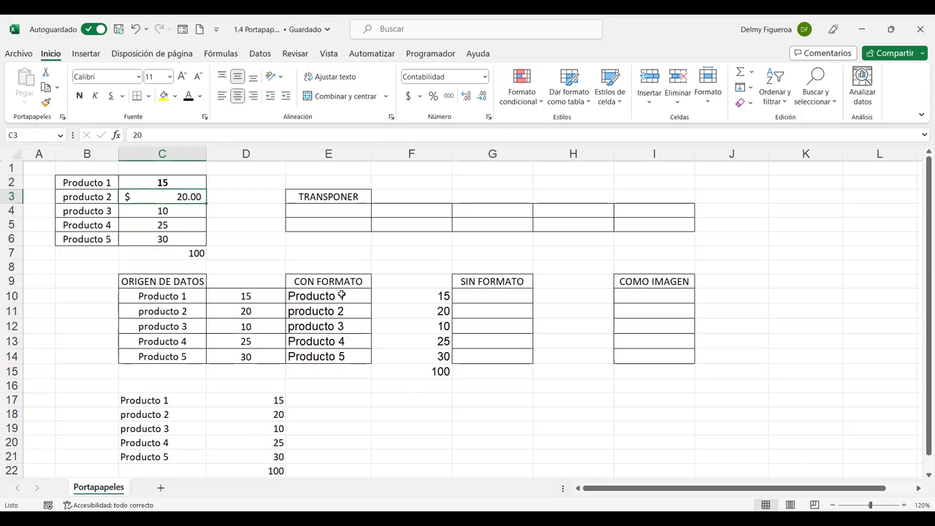
Clear E10:F16, then copy B2:C7 and paste it in full at E10.
{"action": "left_click_drag", "start_coordinate": [342, 295], "coordinate": [436, 387]}
{"action": "key", "text": "Delete"}
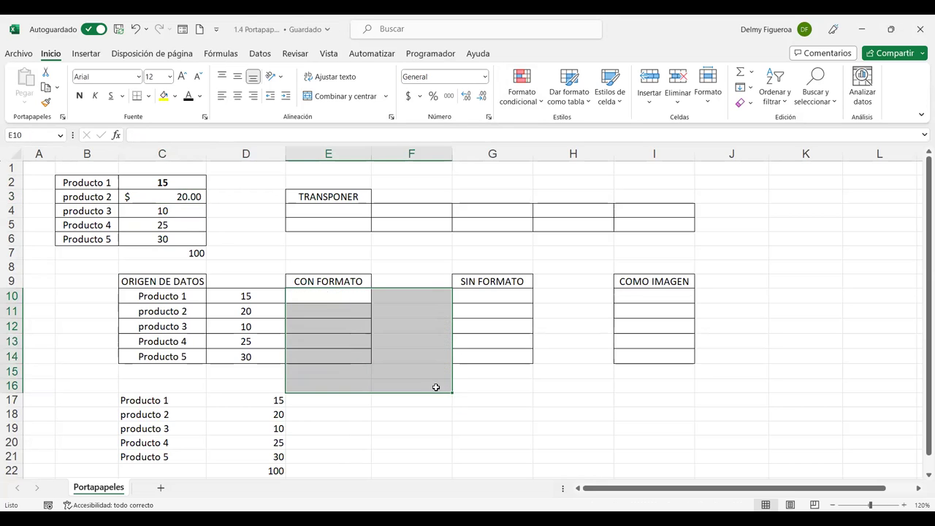
{"action": "left_click", "coordinate": [332, 299]}
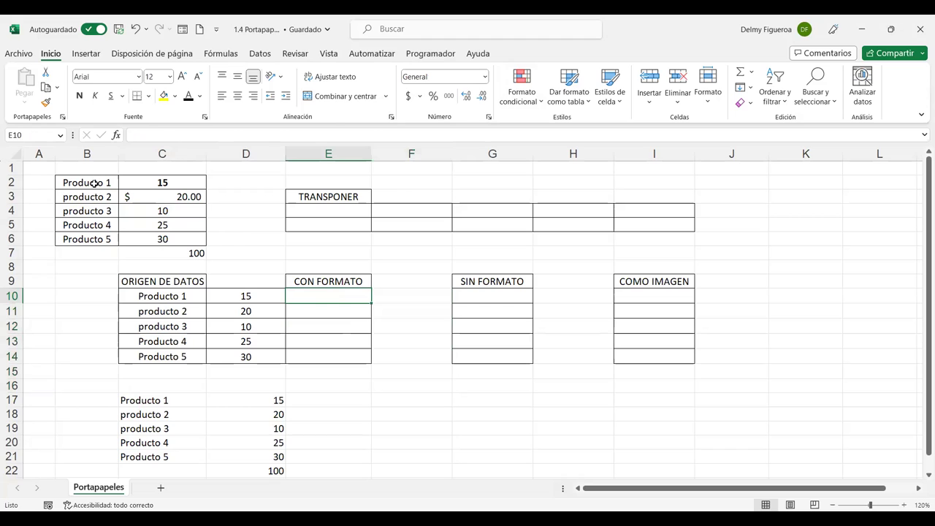
{"action": "left_click_drag", "start_coordinate": [95, 182], "coordinate": [171, 250]}
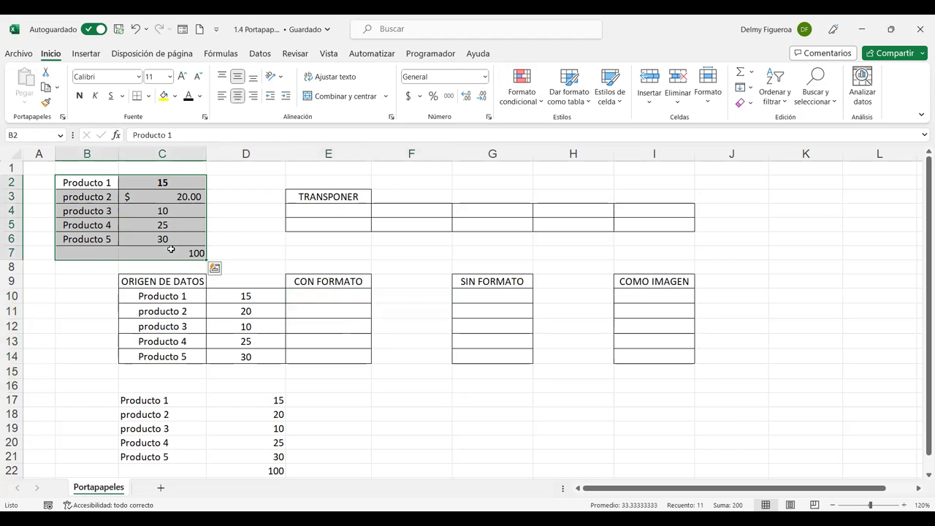
{"action": "key", "text": "ctrl+c"}
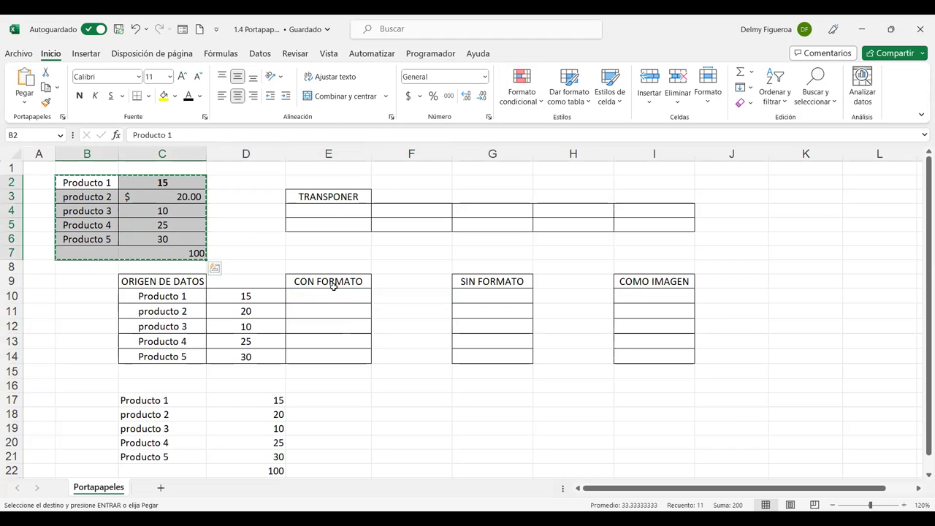
{"action": "left_click", "coordinate": [332, 283]}
{"action": "left_click", "coordinate": [333, 299]}
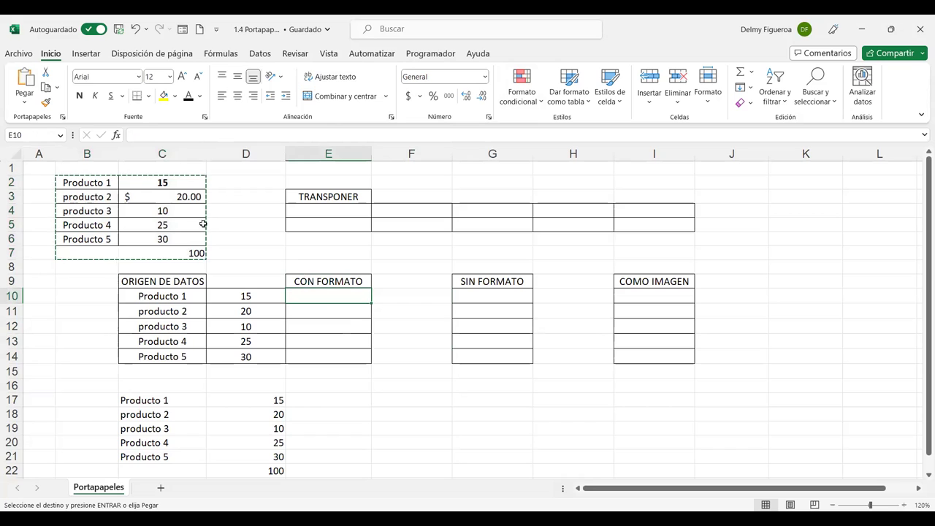
{"action": "left_click", "coordinate": [24, 101]}
{"action": "left_click", "coordinate": [60, 148]}
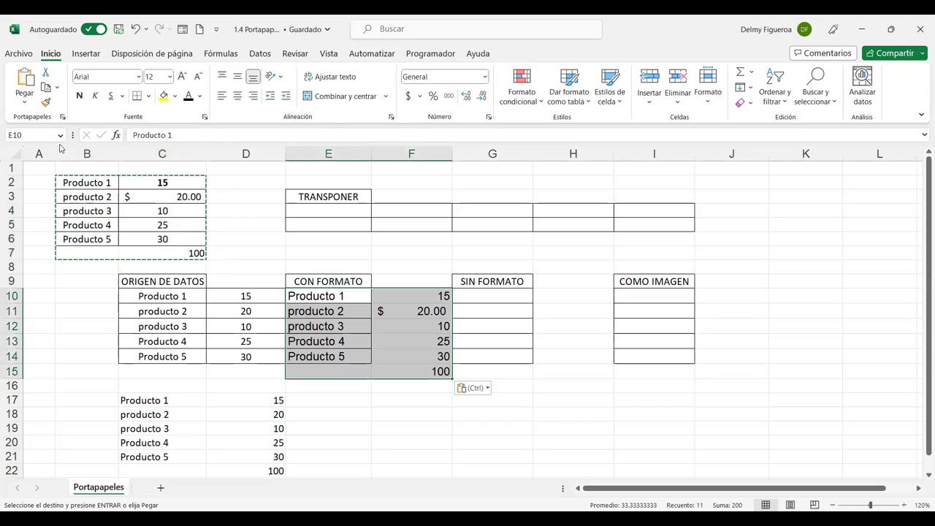
Check the pasted $ 20.00 in F11 and the 100 total in F15, then select F17.
{"action": "left_click", "coordinate": [25, 102]}
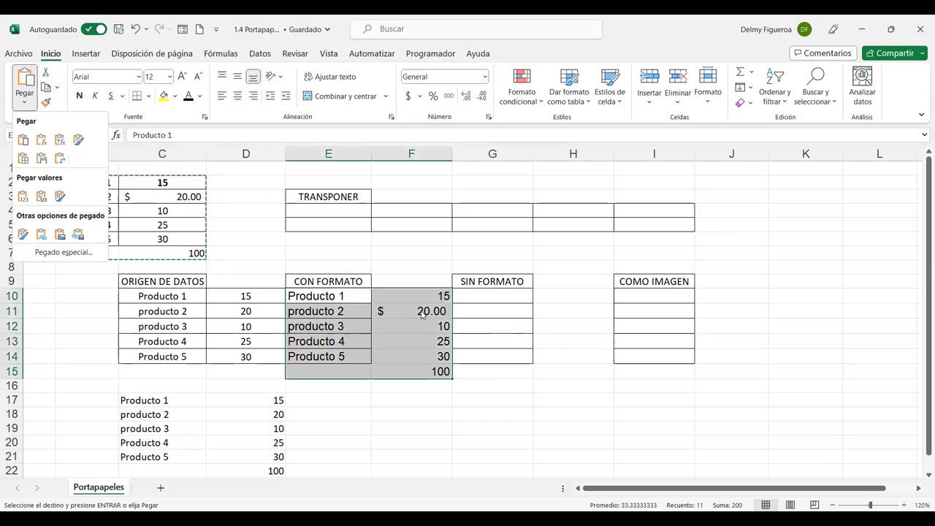
{"action": "left_click", "coordinate": [173, 182]}
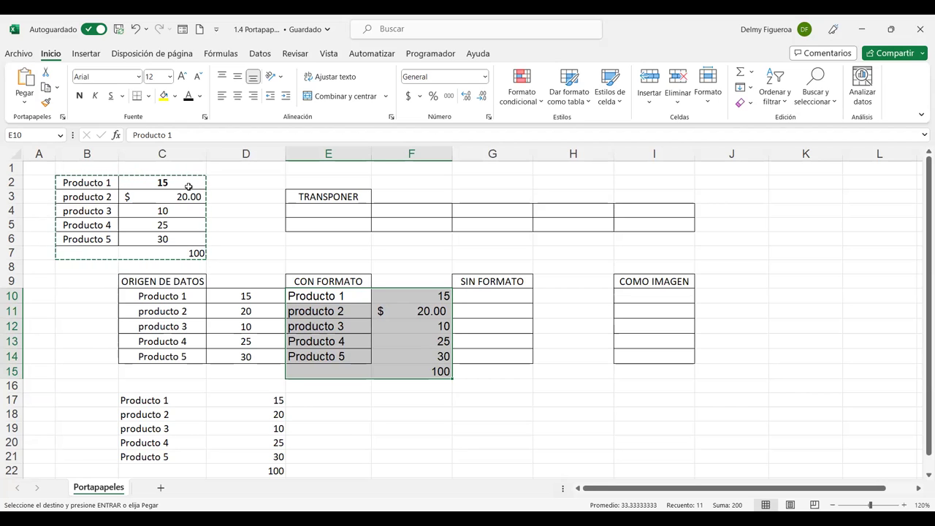
{"action": "left_click", "coordinate": [421, 309]}
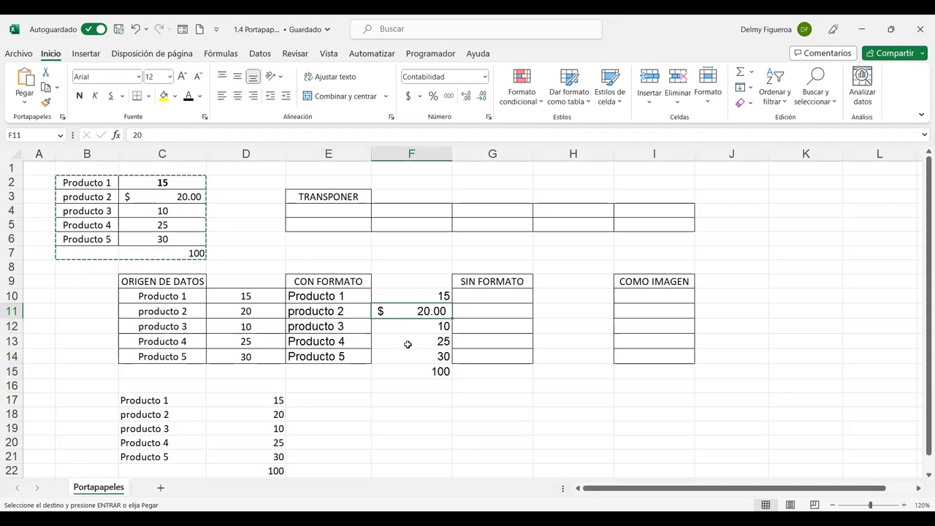
{"action": "left_click", "coordinate": [432, 370]}
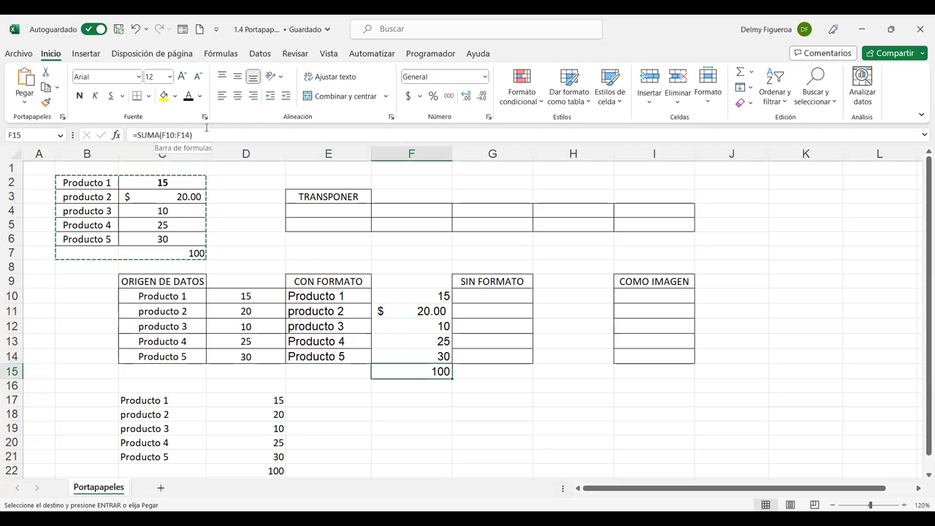
{"action": "left_click", "coordinate": [24, 106]}
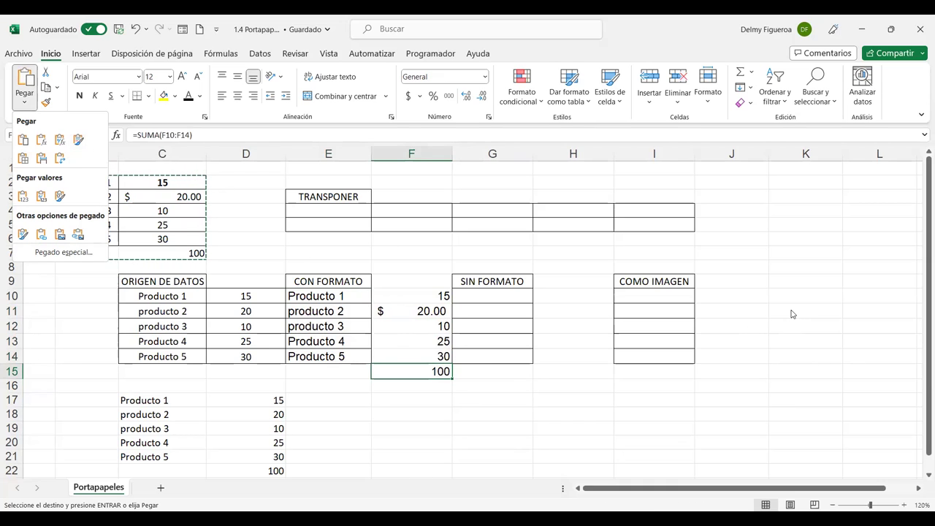
{"action": "key", "text": "Escape"}
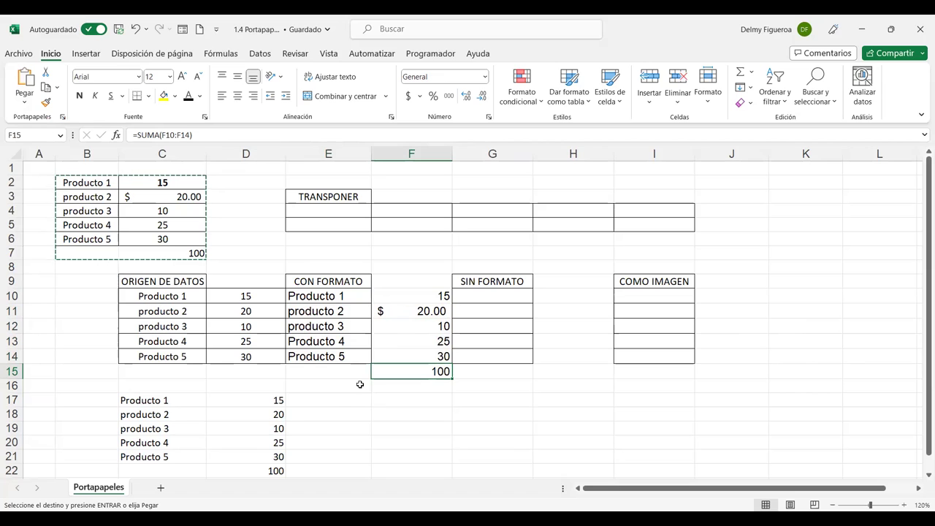
{"action": "left_click", "coordinate": [417, 401]}
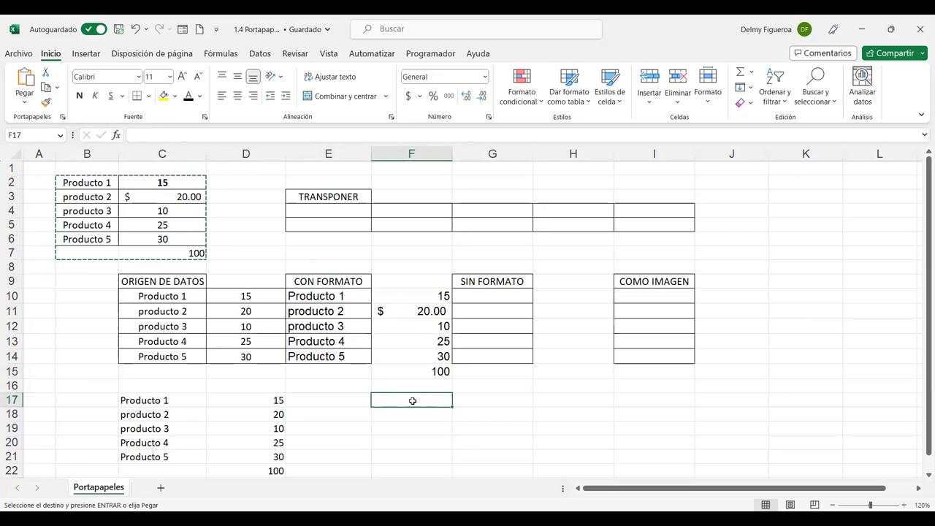
Paste the product table into F17:G22 with source formatting, then verify G17 and the G22 total.
{"action": "left_click", "coordinate": [28, 107]}
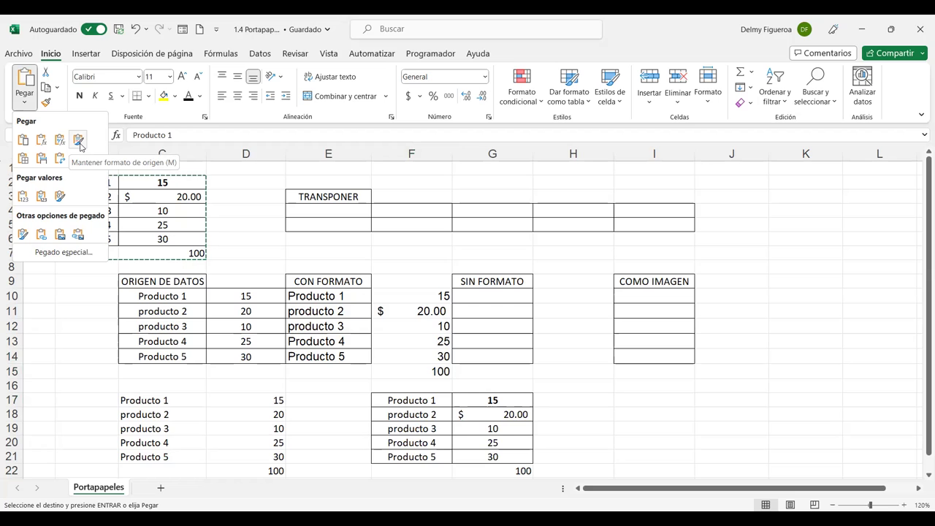
{"action": "left_click", "coordinate": [80, 140]}
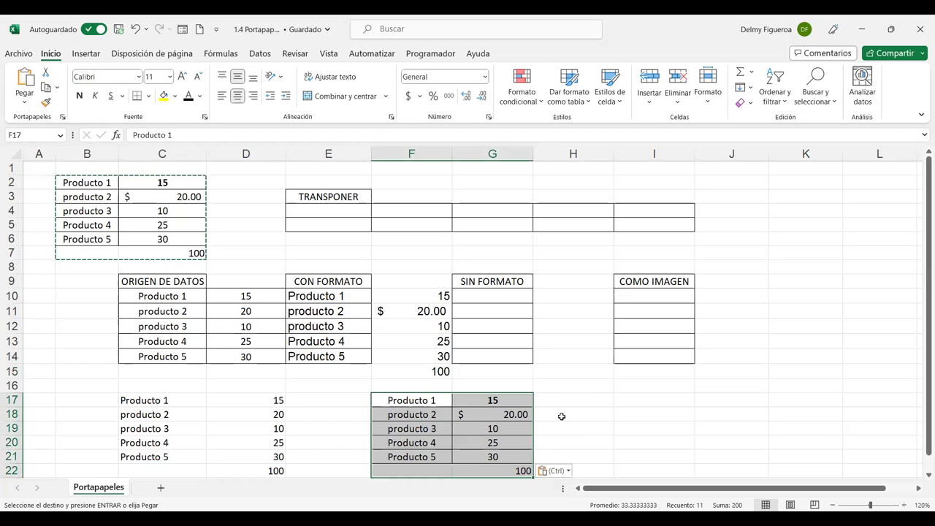
{"action": "left_click", "coordinate": [488, 400]}
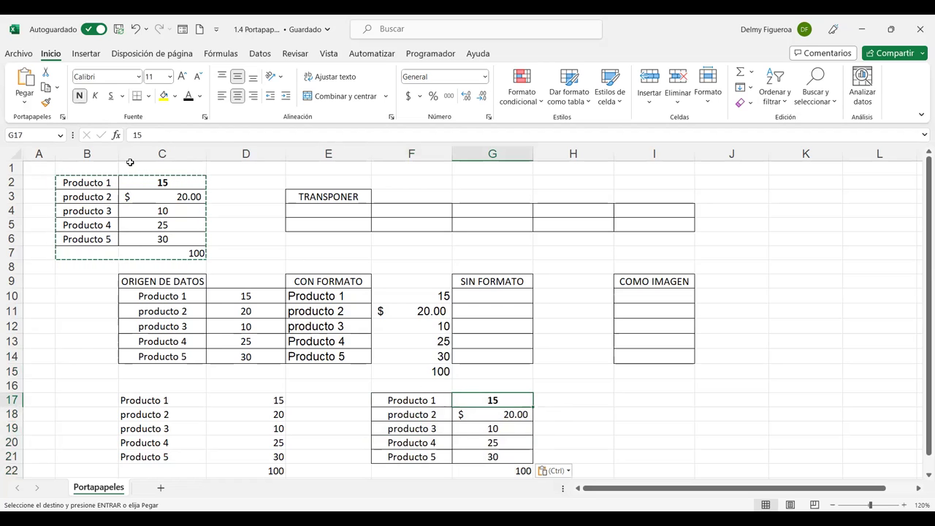
{"action": "left_click", "coordinate": [510, 470]}
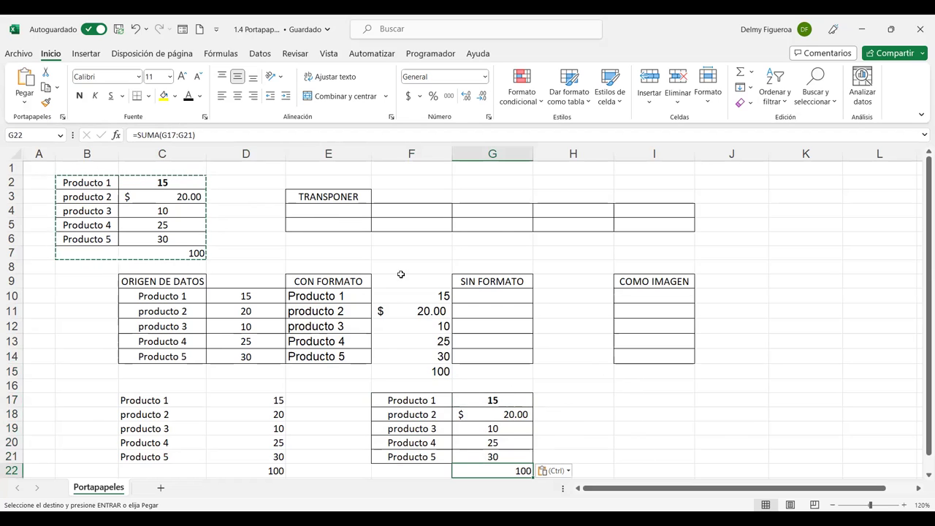
{"action": "left_click", "coordinate": [646, 398]}
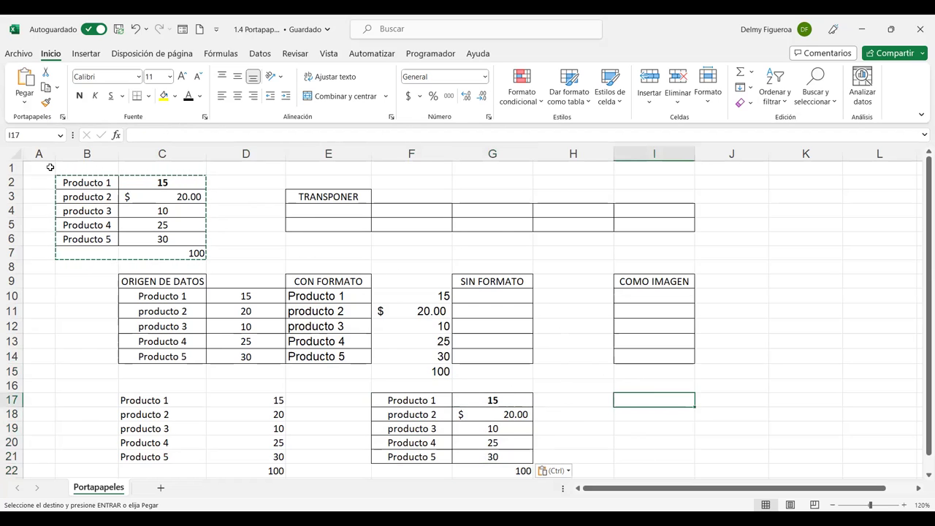
Paste a borderless copy into I17:J22 and check column J values and the =SUMA(J17:J21) total of 100.
{"action": "left_click", "coordinate": [22, 104]}
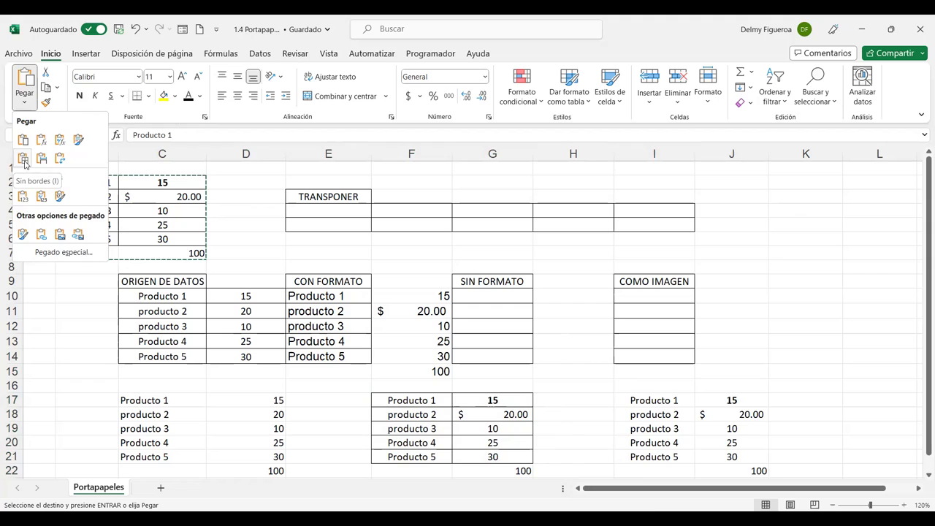
{"action": "left_click", "coordinate": [24, 163]}
{"action": "left_click", "coordinate": [674, 400]}
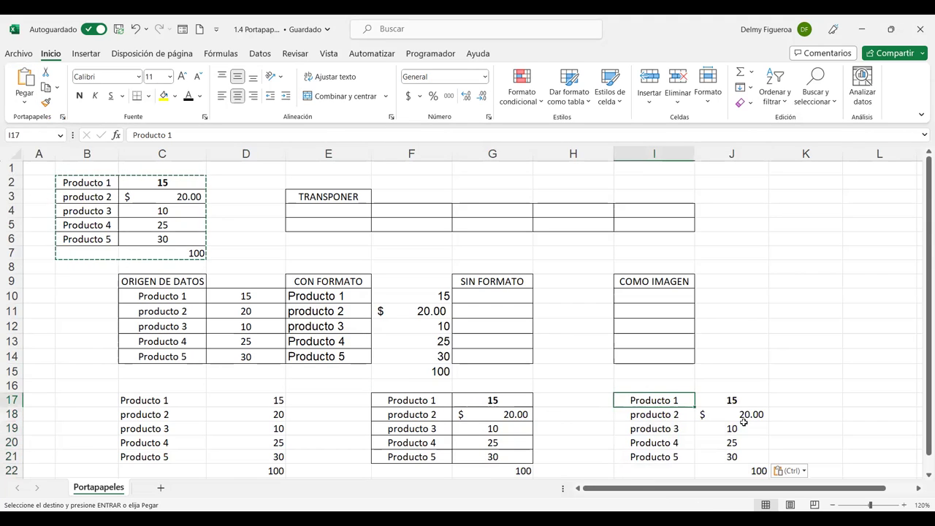
{"action": "left_click", "coordinate": [739, 400]}
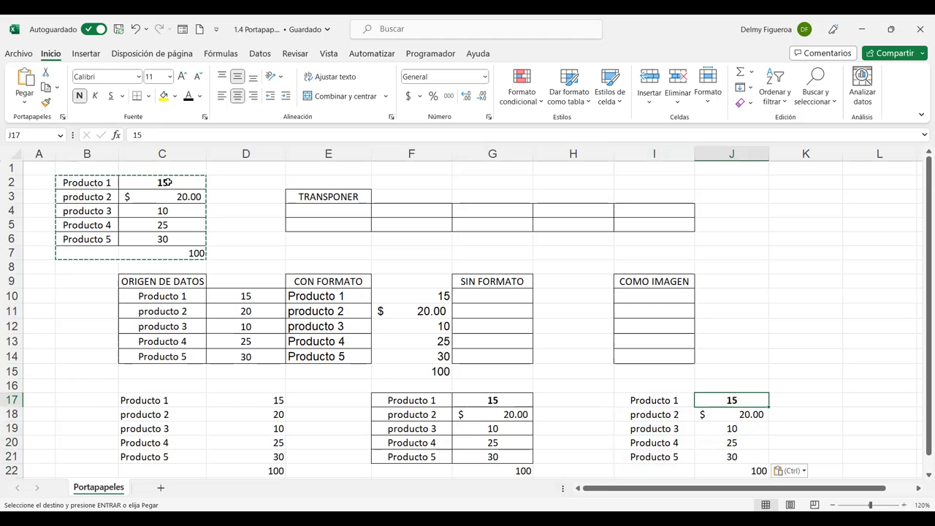
{"action": "left_click", "coordinate": [712, 413]}
{"action": "left_click", "coordinate": [736, 457]}
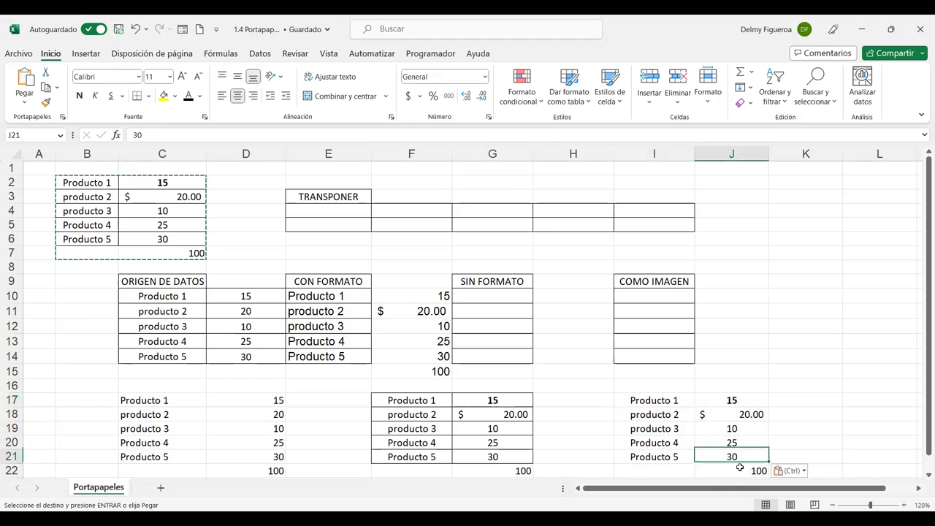
{"action": "left_click", "coordinate": [740, 468]}
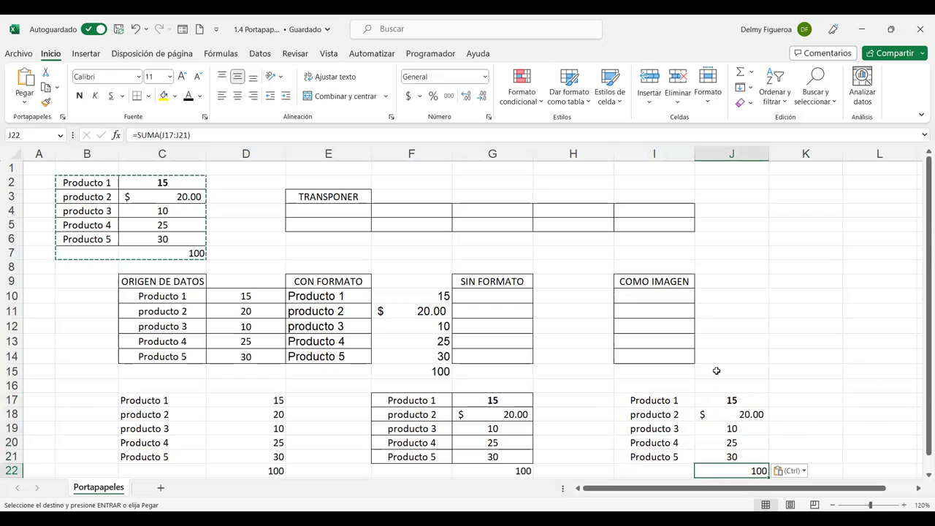
{"action": "left_click", "coordinate": [812, 283]}
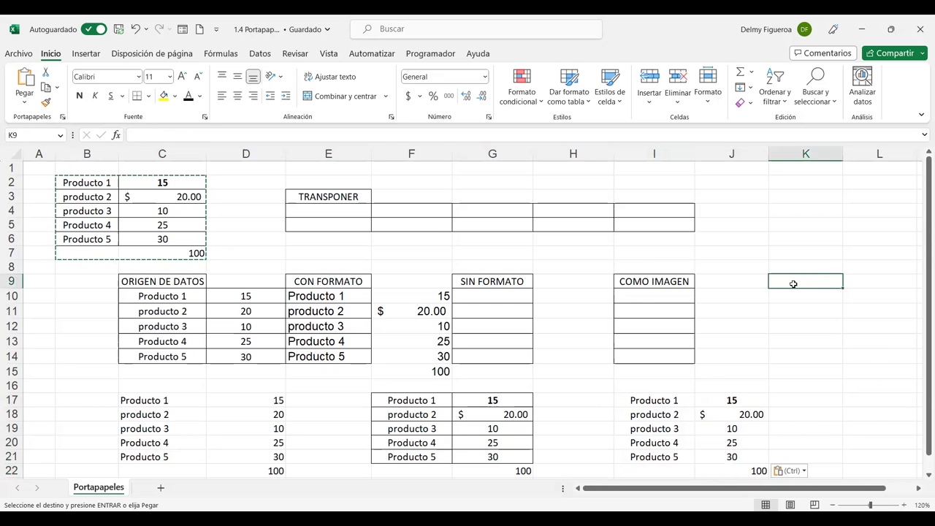
{"action": "left_click", "coordinate": [25, 102]}
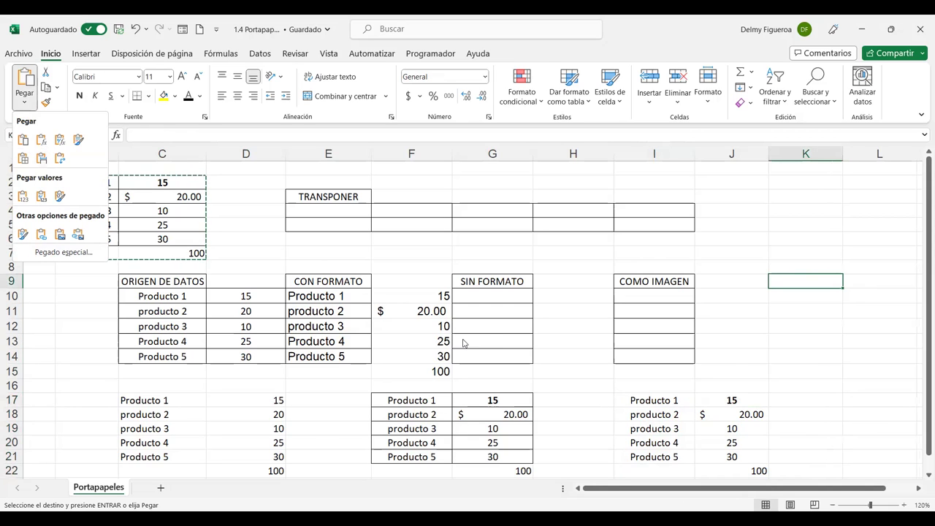
{"action": "key", "text": "Escape"}
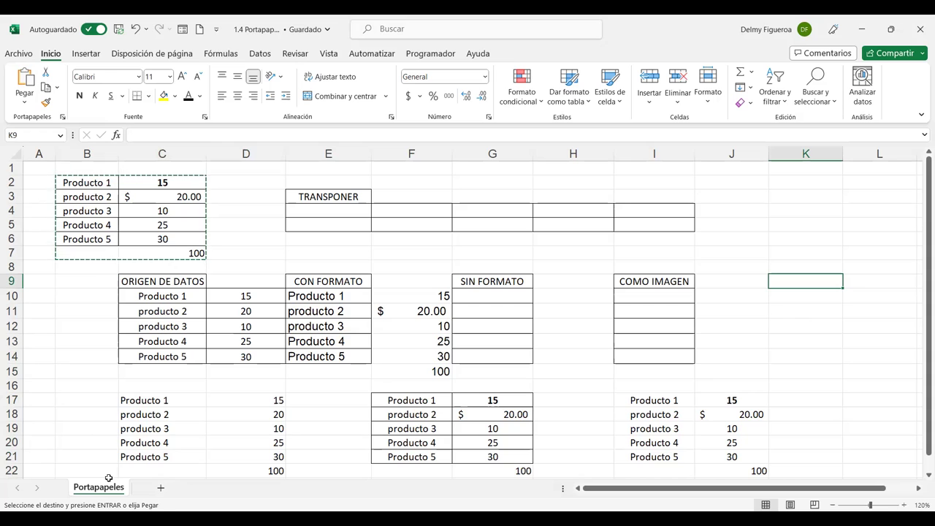
Add a new sheet Hoja1 and set its whole-sheet font size to 16.
{"action": "left_click", "coordinate": [160, 487]}
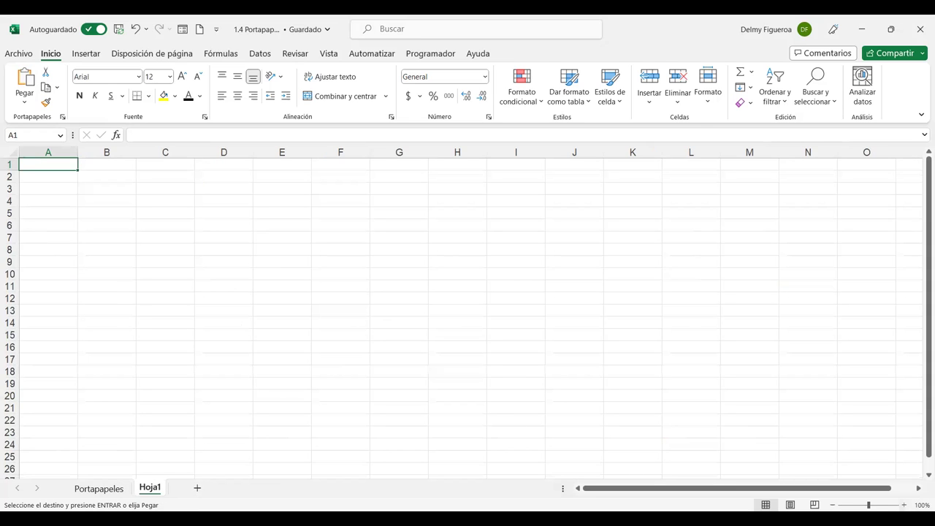
{"action": "left_click", "coordinate": [903, 505]}
{"action": "left_click", "coordinate": [904, 505]}
{"action": "left_click", "coordinate": [13, 155]}
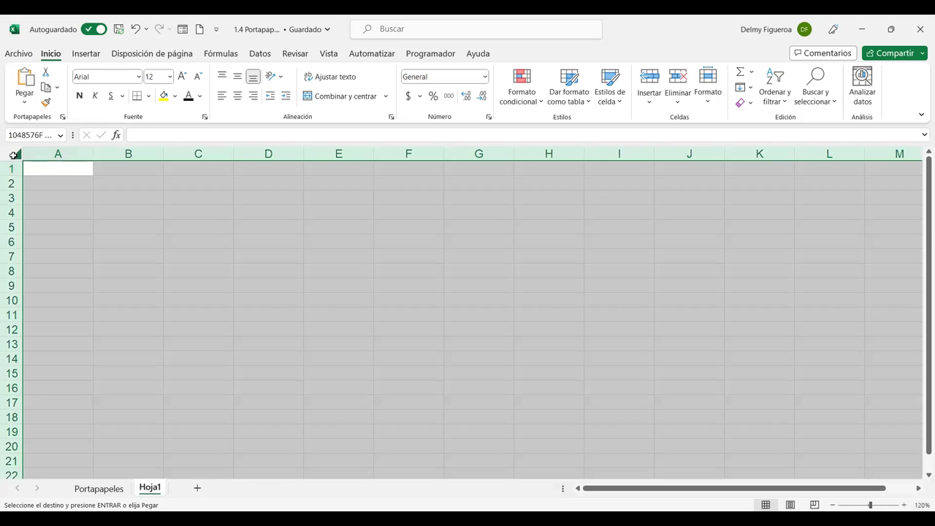
{"action": "left_click", "coordinate": [182, 78]}
{"action": "left_click", "coordinate": [182, 79]}
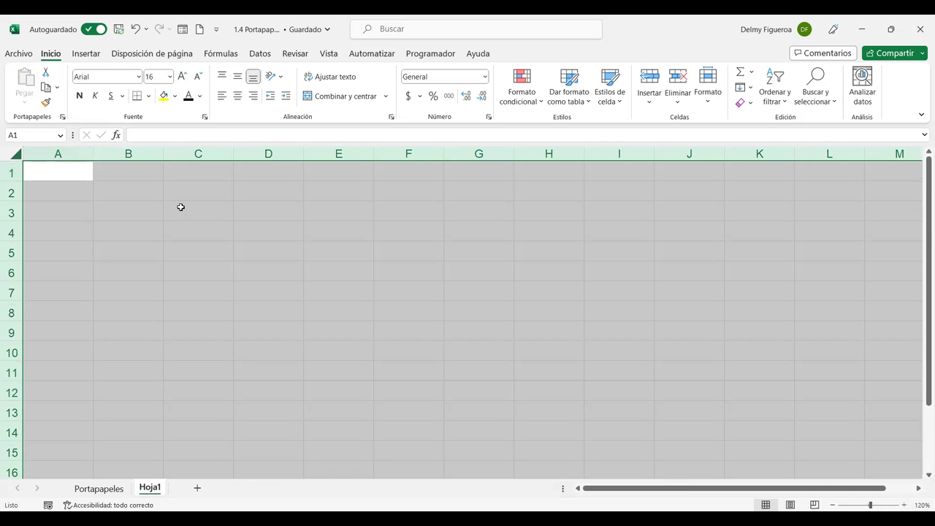
Return to the Portapapeles sheet and select the product table B2:C7.
{"action": "key", "text": "ctrl+Home"}
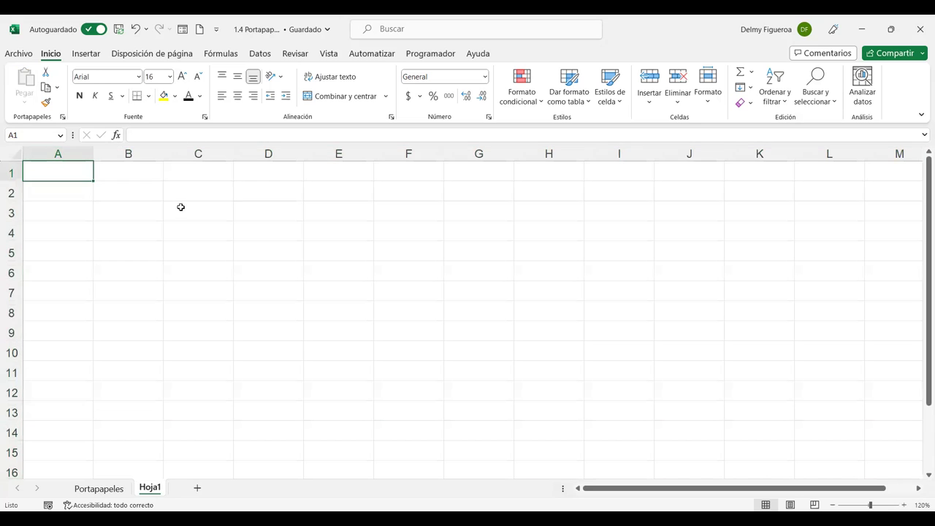
{"action": "left_click", "coordinate": [95, 488]}
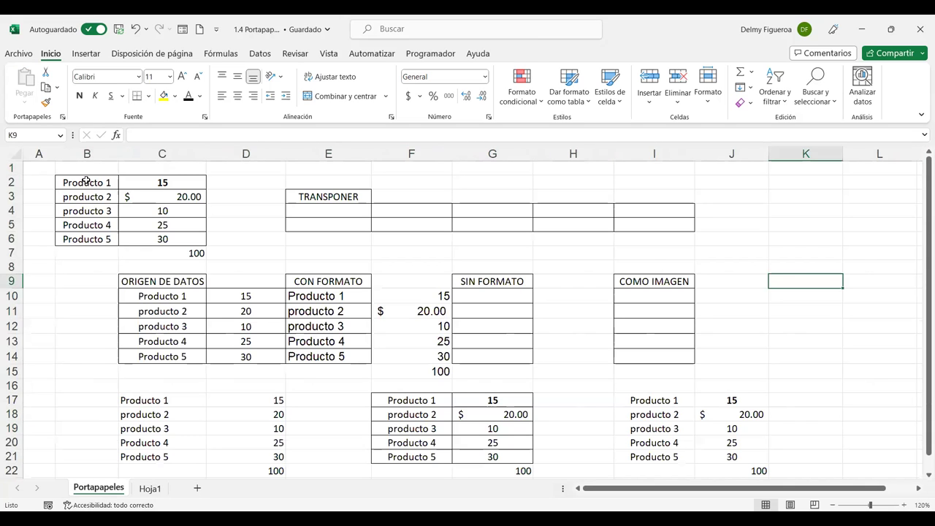
{"action": "left_click_drag", "start_coordinate": [86, 180], "coordinate": [190, 246]}
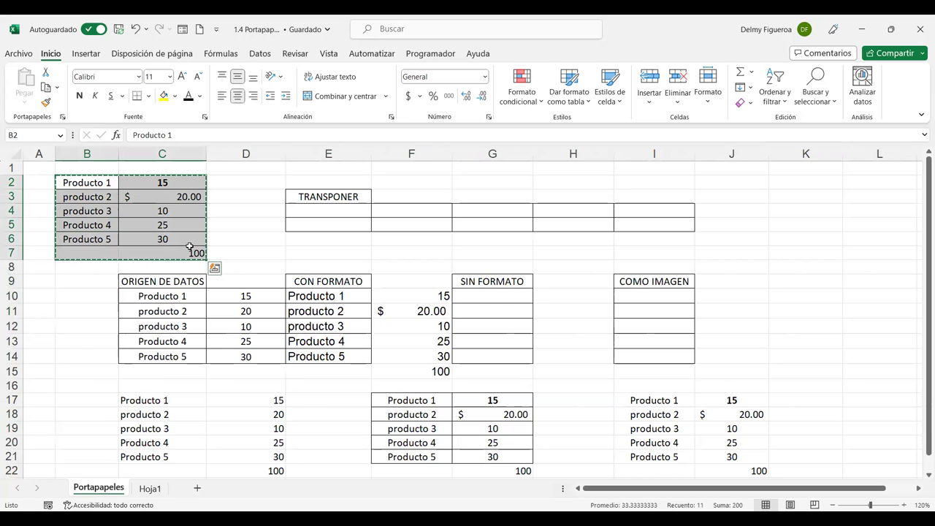
Copy B2:C7, then cancel the paste options on Hoja1 without pasting.
{"action": "key", "text": "ctrl+c"}
{"action": "left_click", "coordinate": [150, 489]}
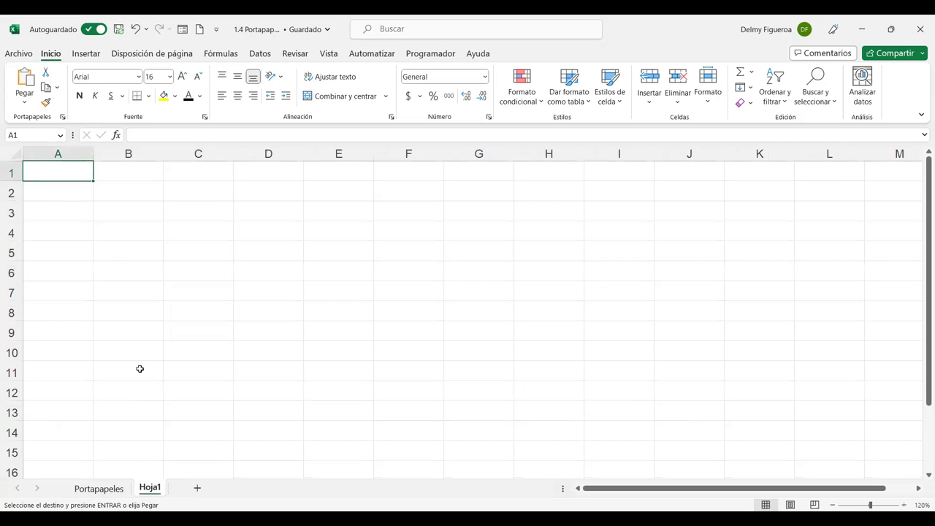
{"action": "left_click", "coordinate": [24, 101]}
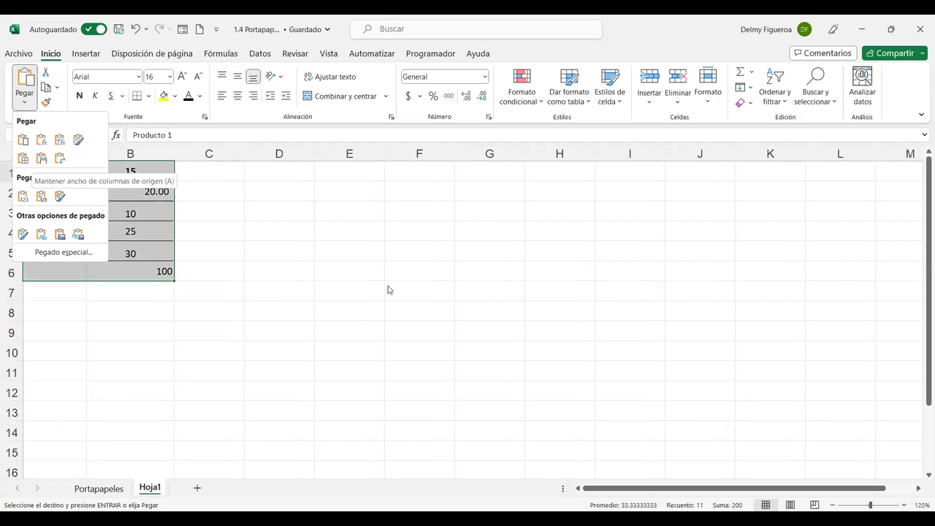
{"action": "key", "text": "Escape"}
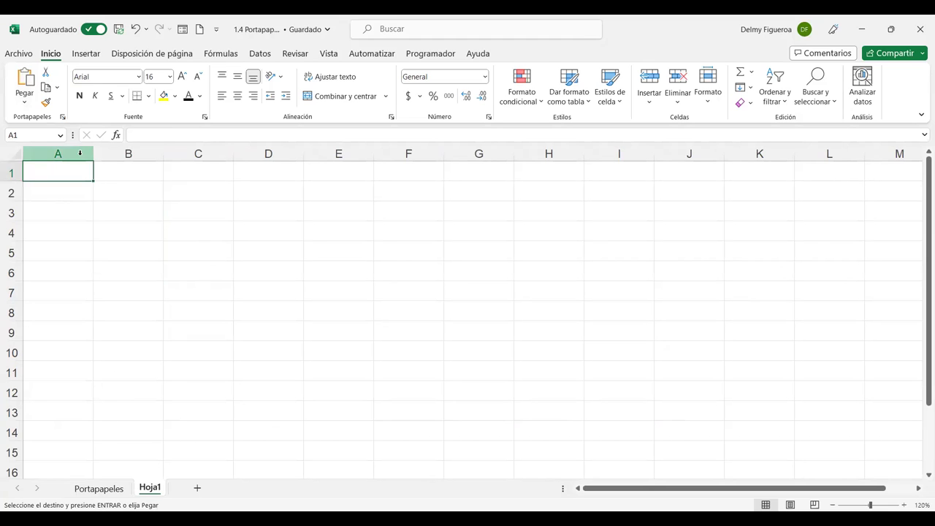
Select A1 on Hoja1 and go back to the Portapapeles sheet.
{"action": "mouse_move", "coordinate": [81, 152]}
{"action": "left_mouse_down"}
{"action": "mouse_move", "coordinate": [161, 157]}
{"action": "mouse_move", "coordinate": [101, 156]}
{"action": "left_mouse_up"}
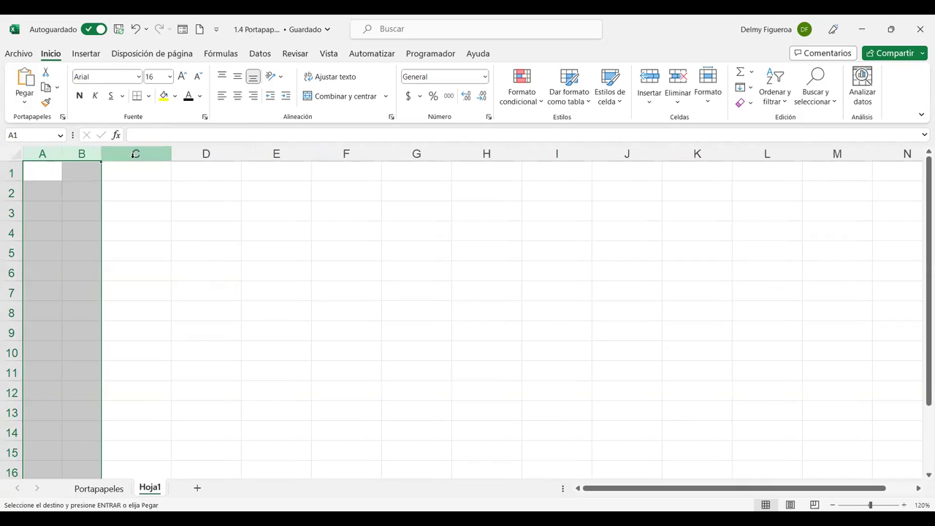
{"action": "left_click", "coordinate": [66, 174]}
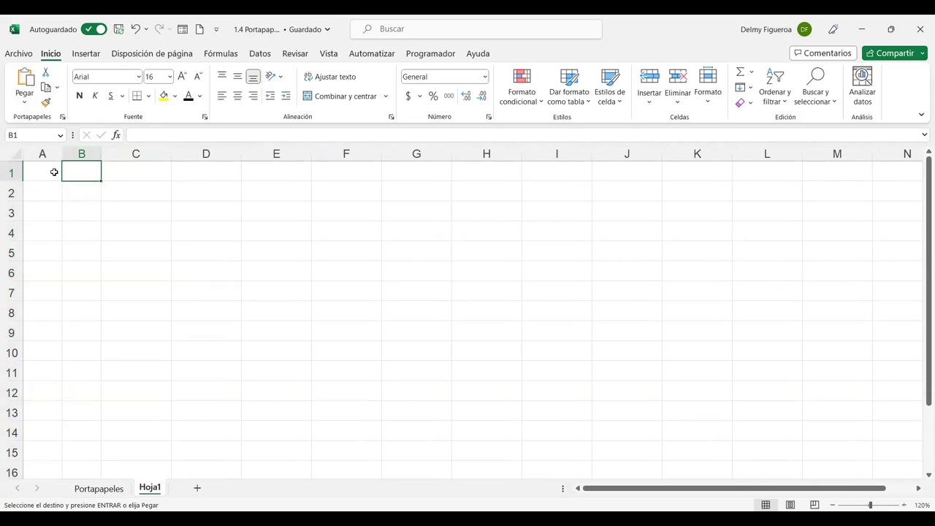
{"action": "left_click", "coordinate": [48, 169]}
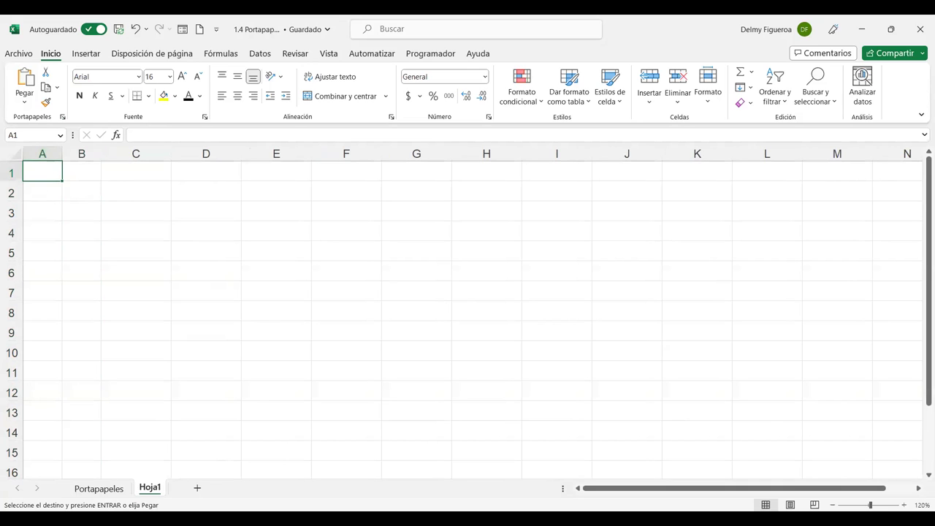
{"action": "left_click", "coordinate": [109, 489]}
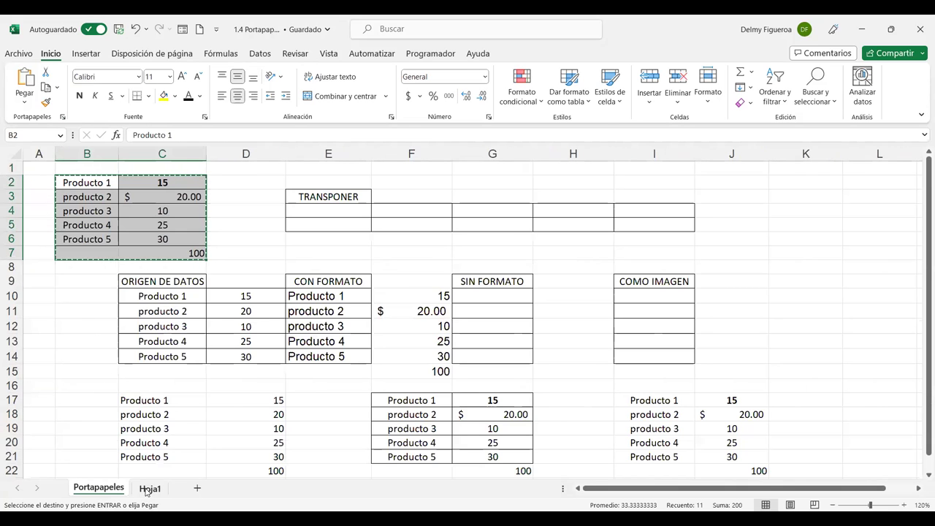
Paste the product table into A1:B6 on Hoja1 keeping the source column widths.
{"action": "left_click", "coordinate": [147, 488]}
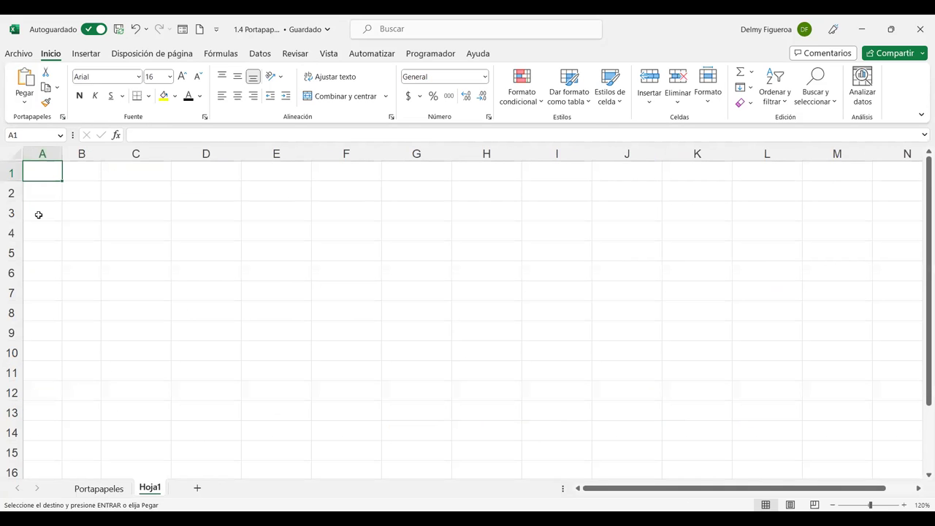
{"action": "left_click", "coordinate": [24, 100]}
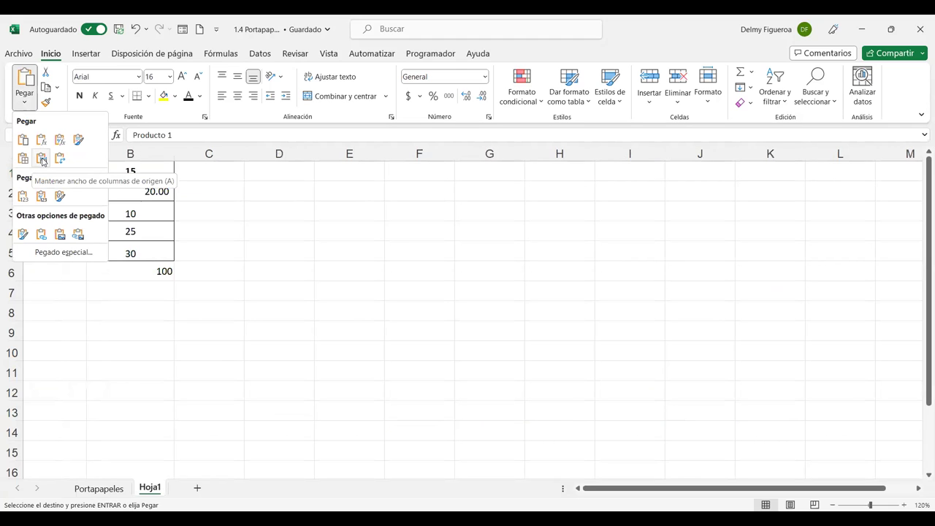
{"action": "left_click", "coordinate": [43, 160]}
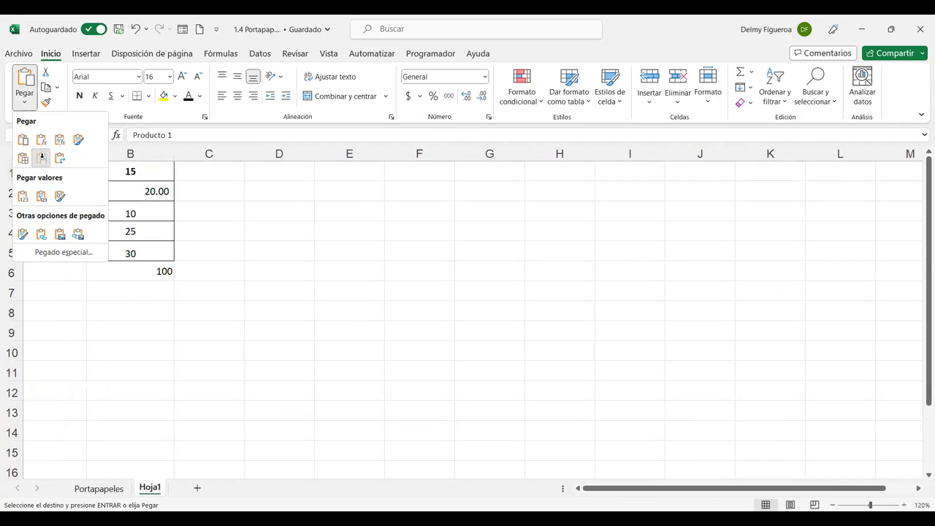
{"action": "left_click", "coordinate": [41, 157]}
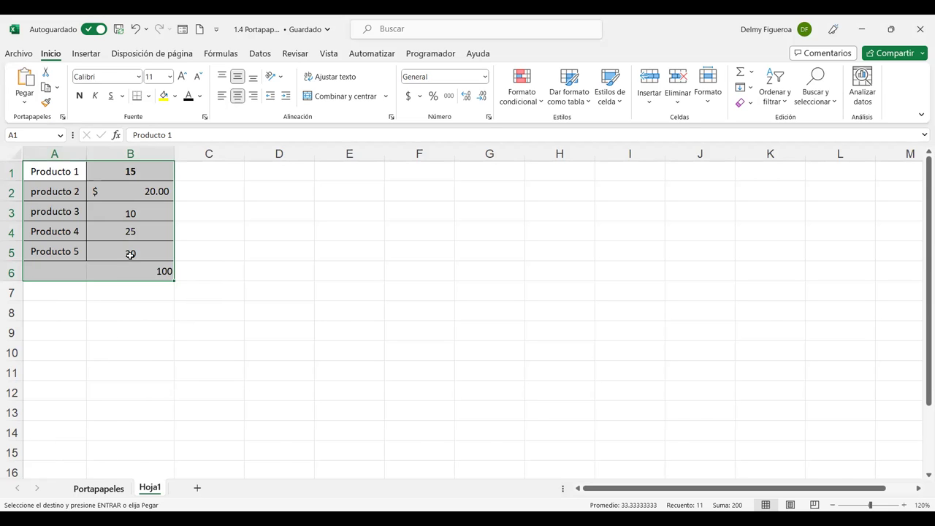
Compare the paste with the Portapapeles source and select columns D and E on Hoja1.
{"action": "left_click", "coordinate": [99, 487]}
{"action": "left_click", "coordinate": [150, 488]}
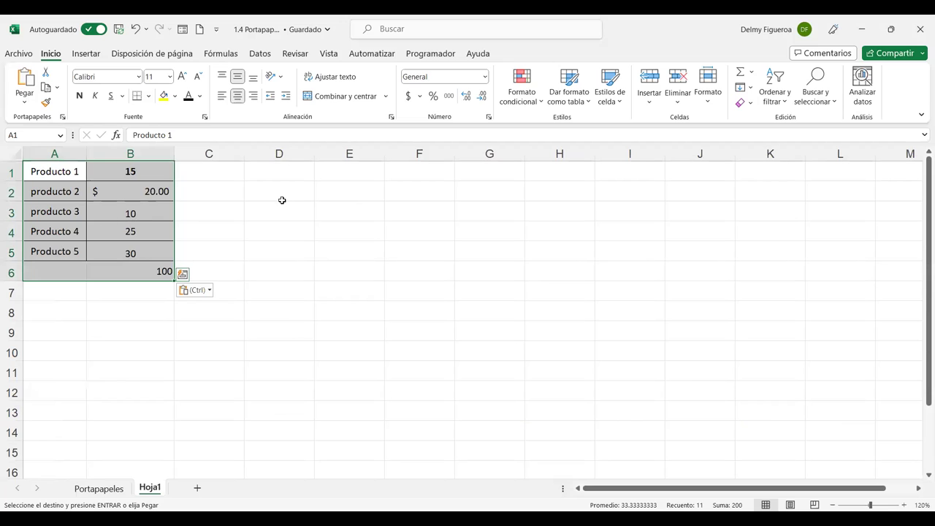
{"action": "left_click_drag", "start_coordinate": [282, 154], "coordinate": [510, 155]}
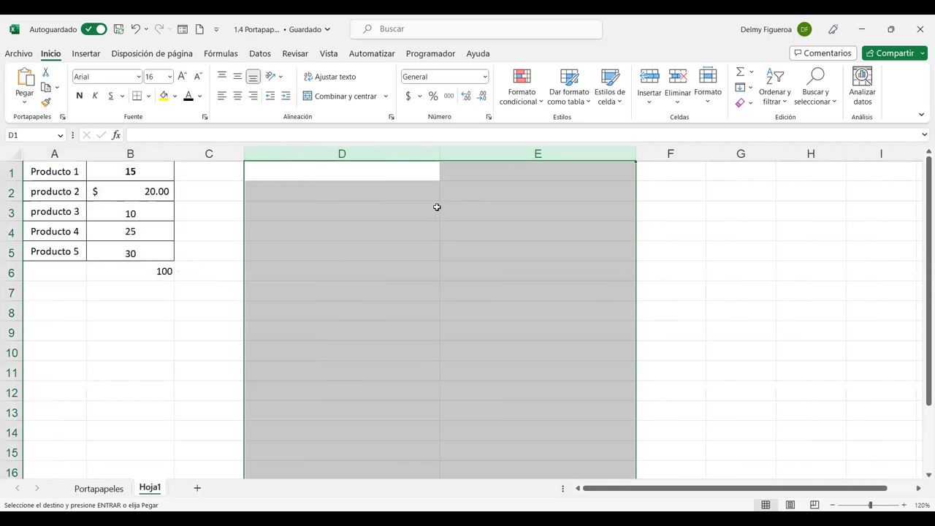
Paste a second copy of the table into D1:E6 on Hoja1 with source column widths.
{"action": "left_click", "coordinate": [98, 488]}
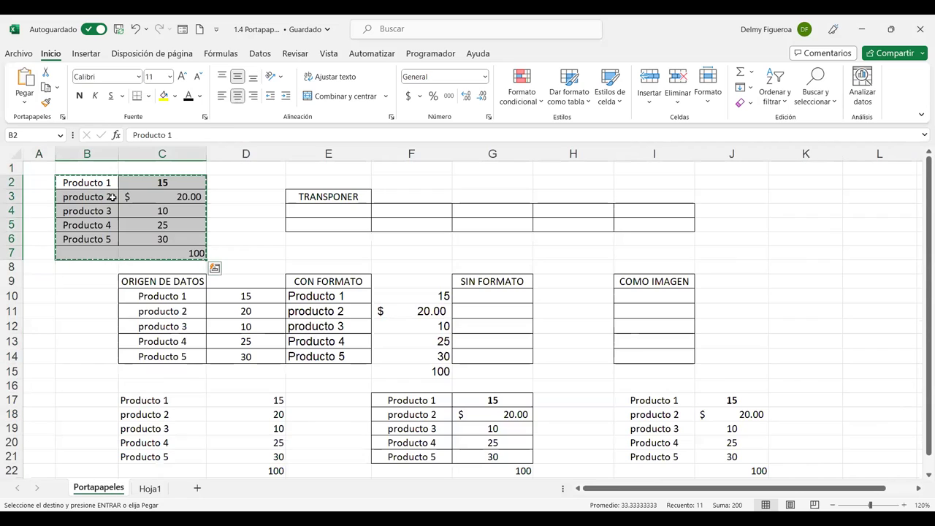
{"action": "left_click", "coordinate": [150, 488]}
{"action": "left_click", "coordinate": [337, 168]}
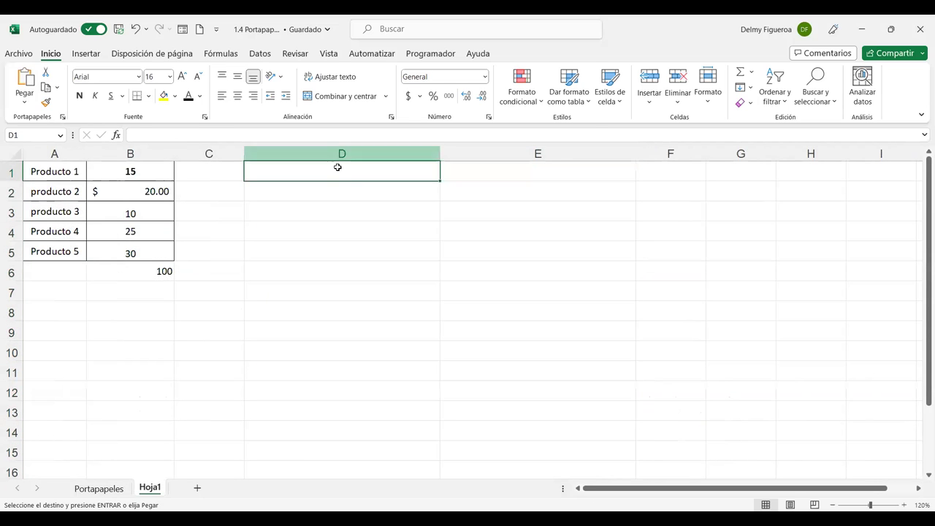
{"action": "left_click", "coordinate": [24, 103]}
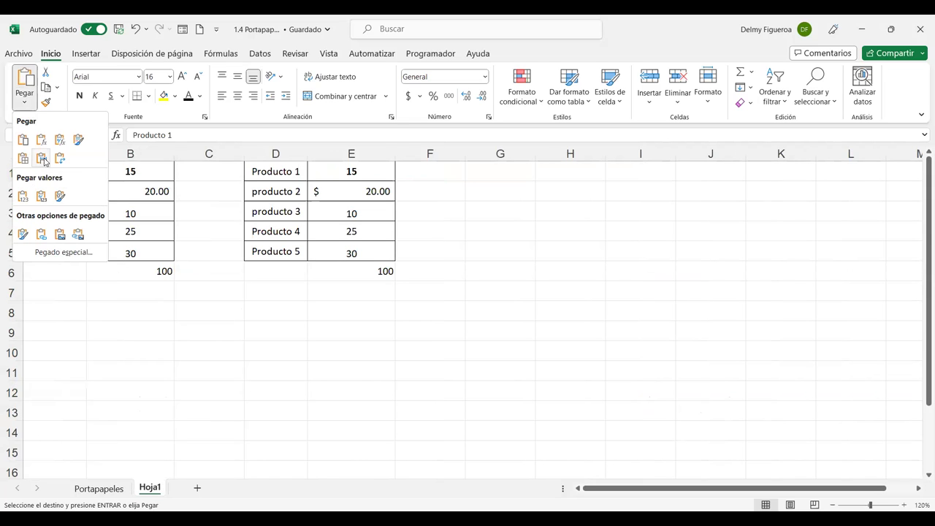
{"action": "left_click", "coordinate": [42, 160]}
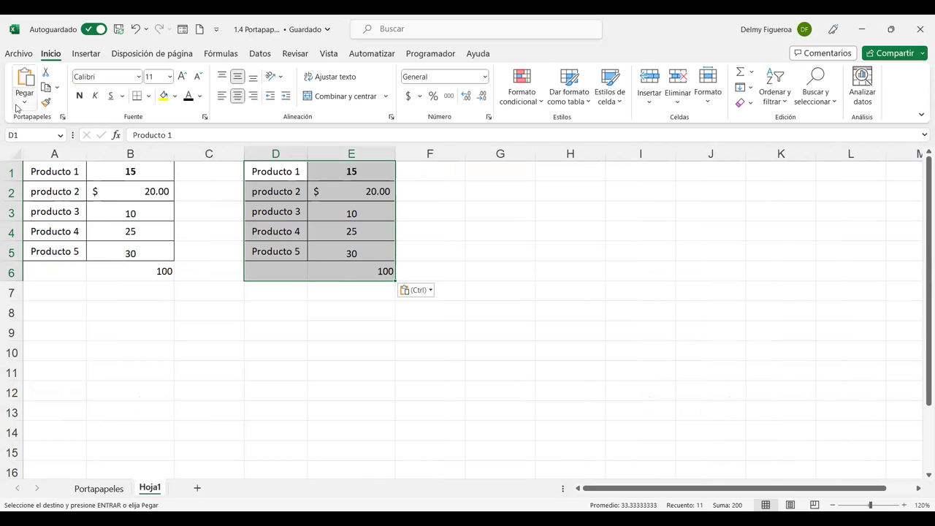
{"action": "left_click", "coordinate": [497, 165]}
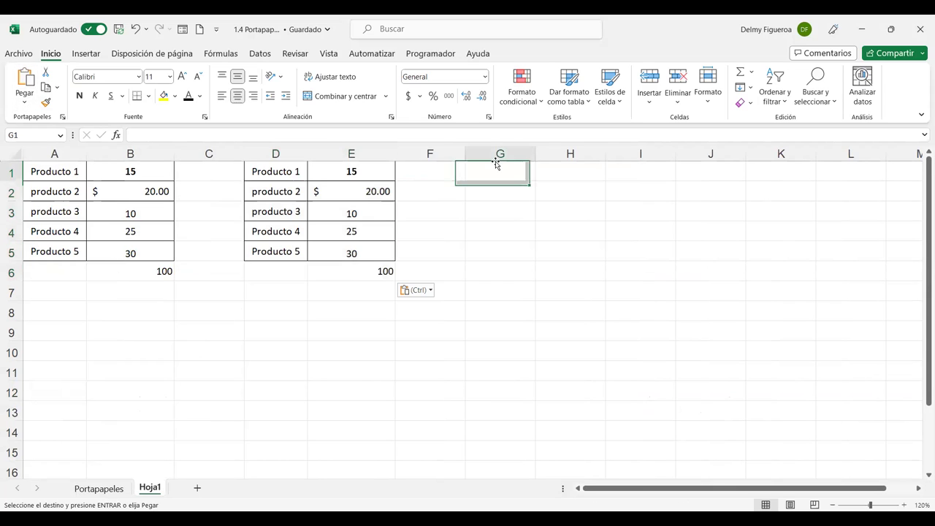
Dismiss the paste options and select E4, the first cell of the Portapapeles TRANSPONER grid.
{"action": "left_click", "coordinate": [24, 102]}
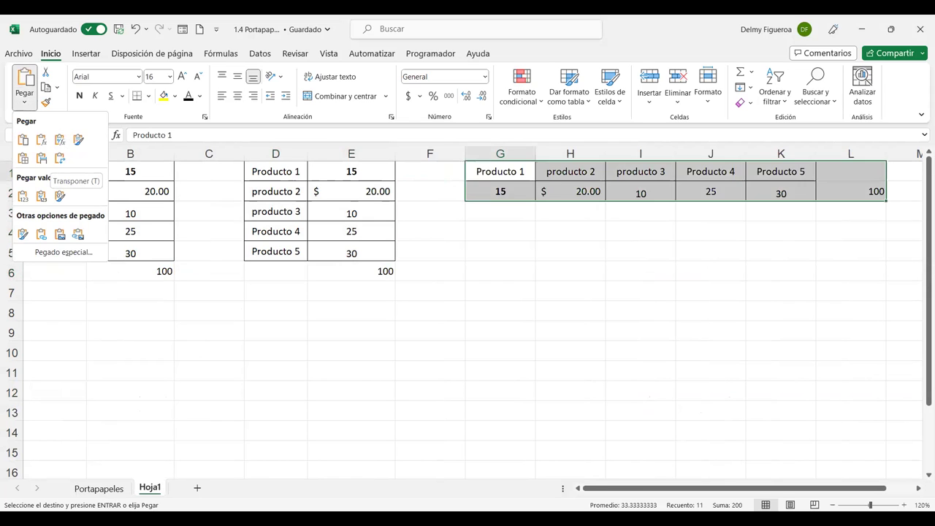
{"action": "left_click", "coordinate": [99, 489]}
{"action": "left_click", "coordinate": [99, 489]}
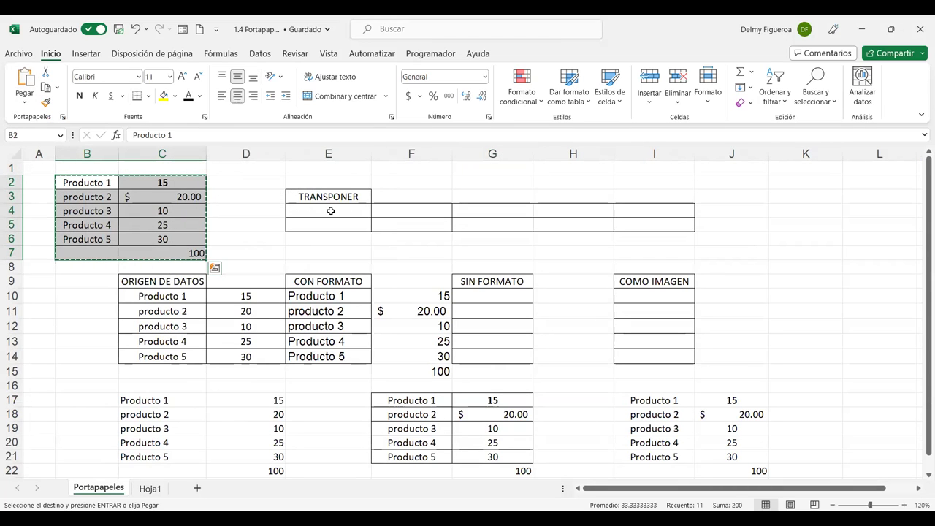
{"action": "left_click", "coordinate": [331, 210]}
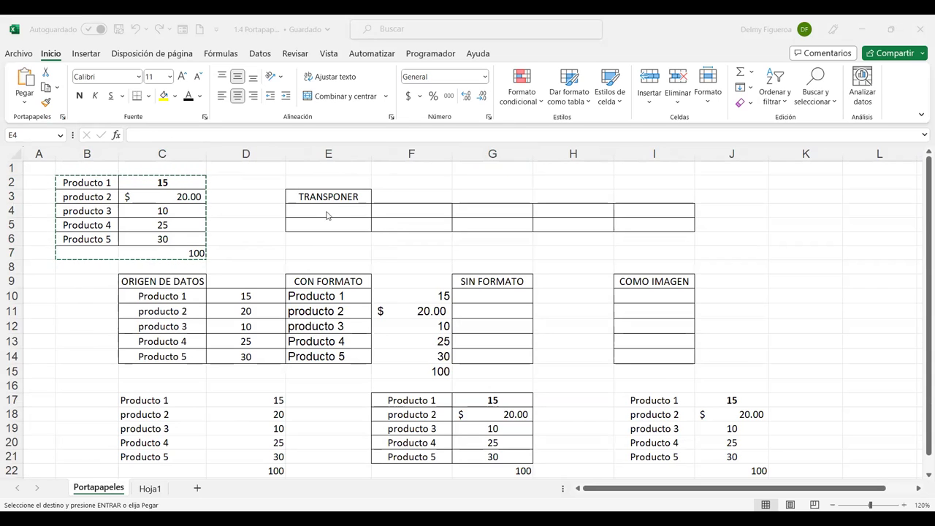
{"action": "left_click", "coordinate": [325, 211]}
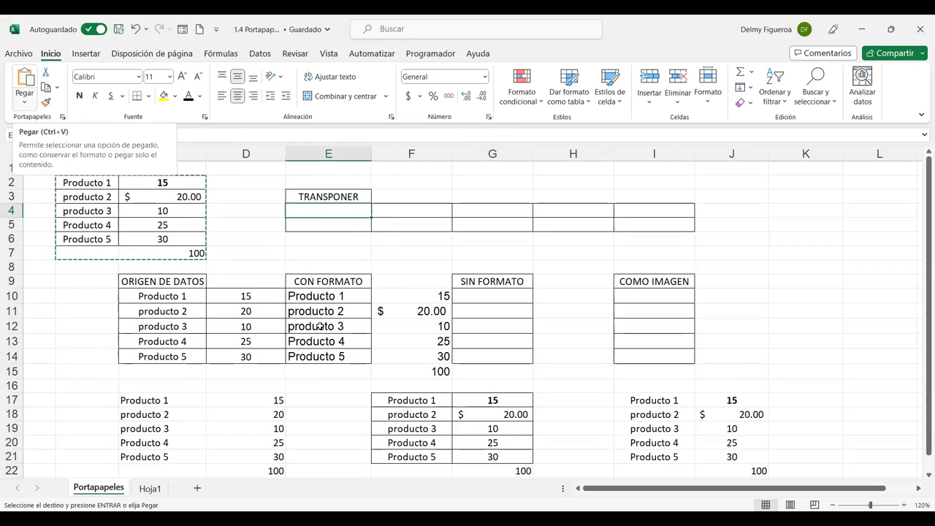
Paste the product table transposed into E4:J5, then return to Hoja1.
{"action": "left_click", "coordinate": [22, 106]}
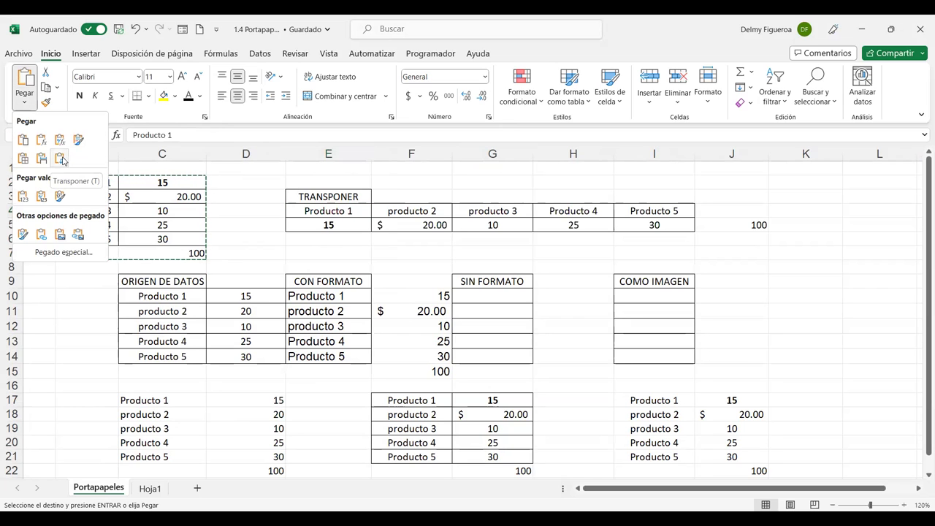
{"action": "left_click", "coordinate": [61, 160]}
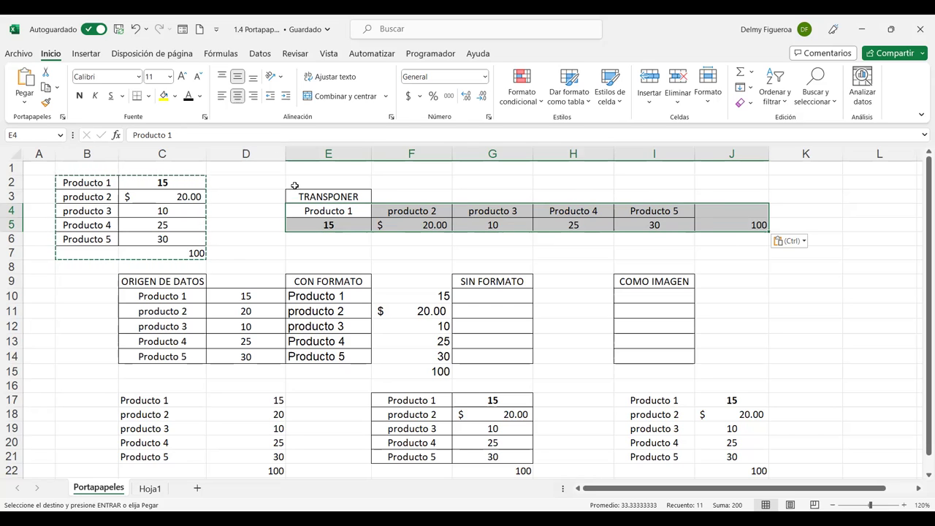
{"action": "left_click", "coordinate": [22, 102]}
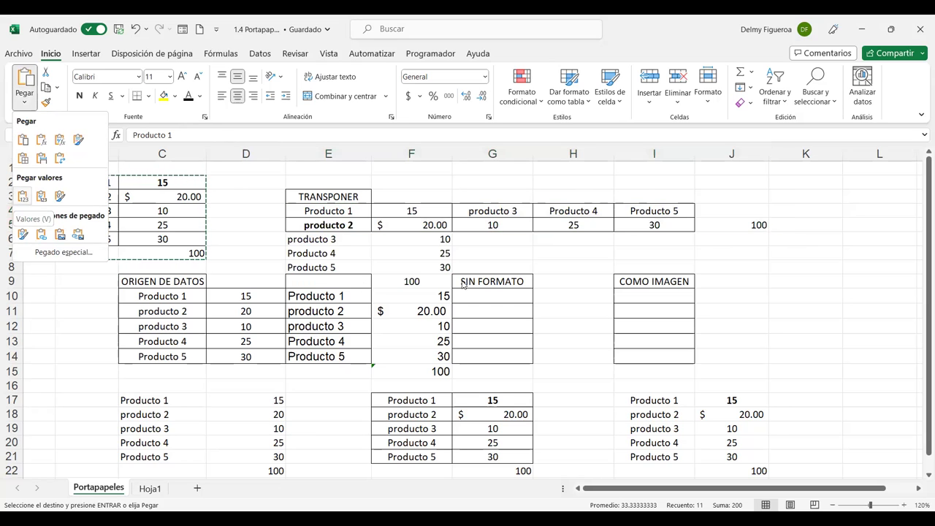
{"action": "key", "text": "t"}
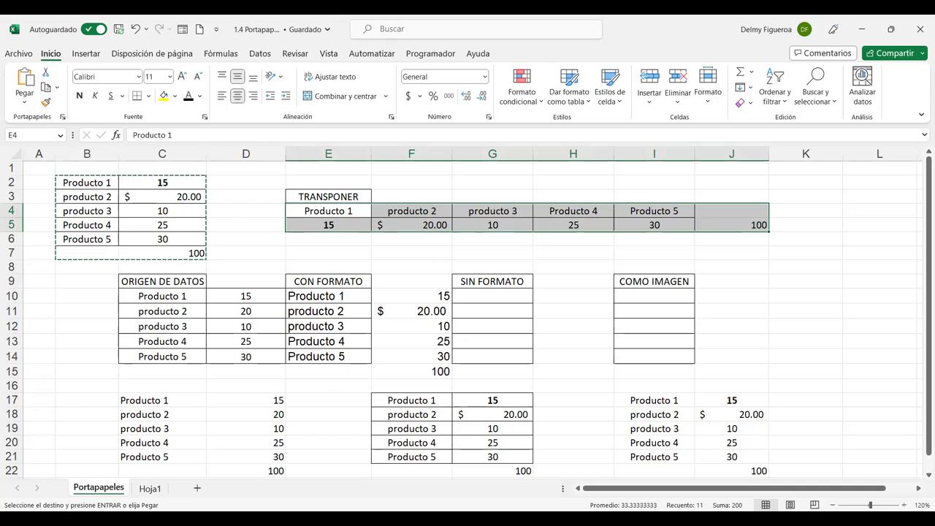
{"action": "left_click", "coordinate": [151, 487]}
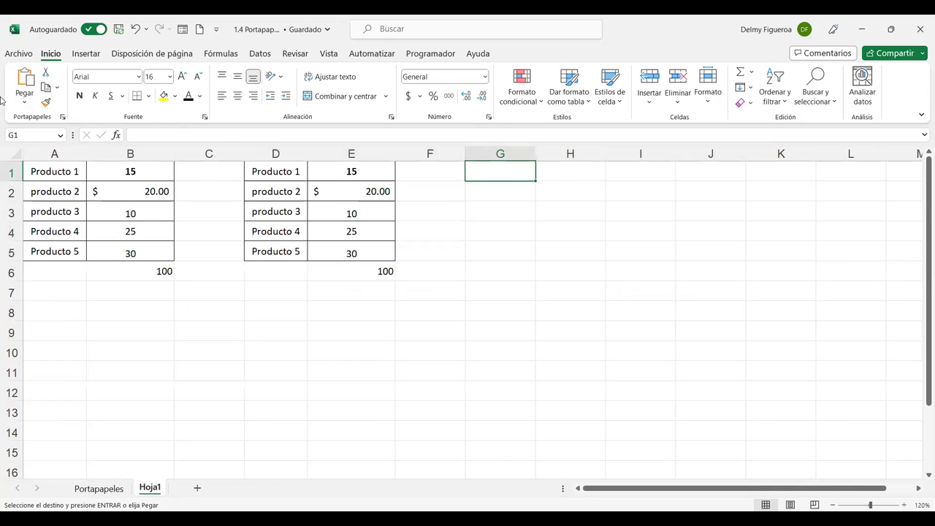
Paste values only into G1:H6, autofit column G, and check the plain 100 total in H6.
{"action": "left_click", "coordinate": [24, 102]}
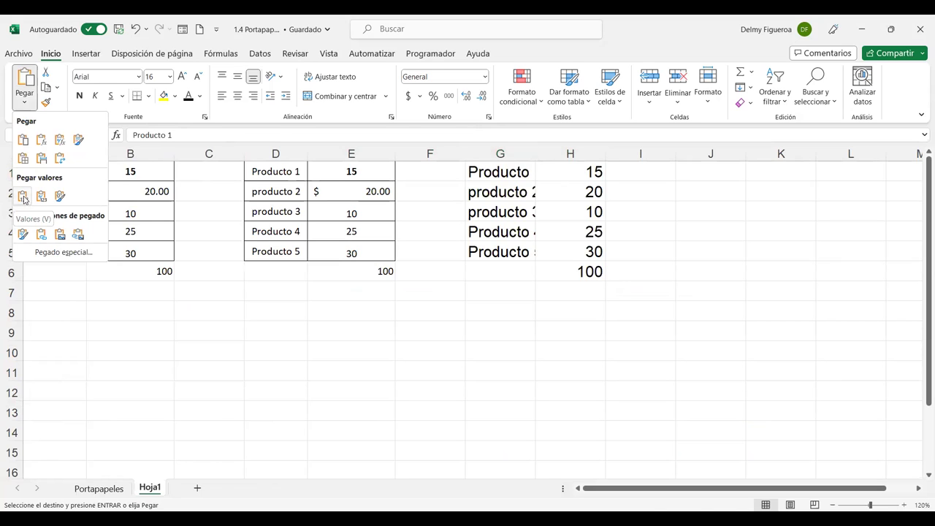
{"action": "left_click", "coordinate": [23, 196]}
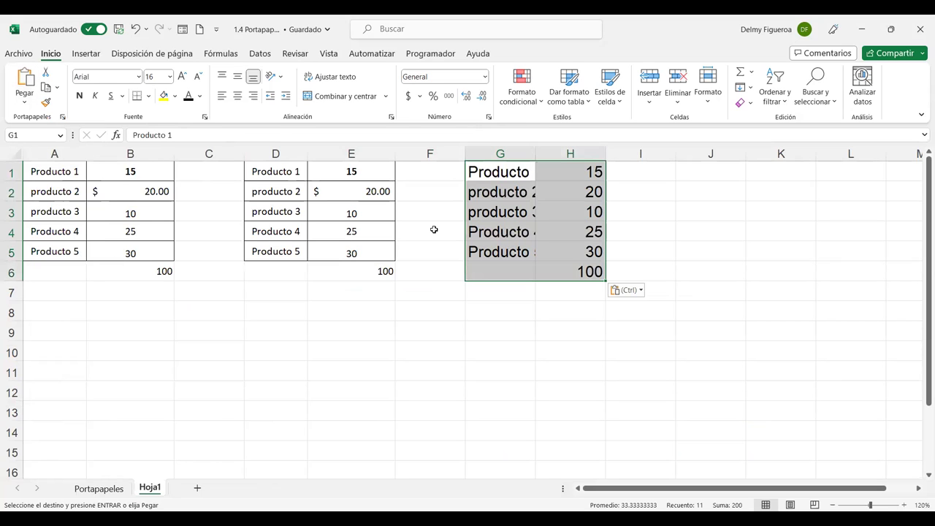
{"action": "left_click", "coordinate": [502, 169]}
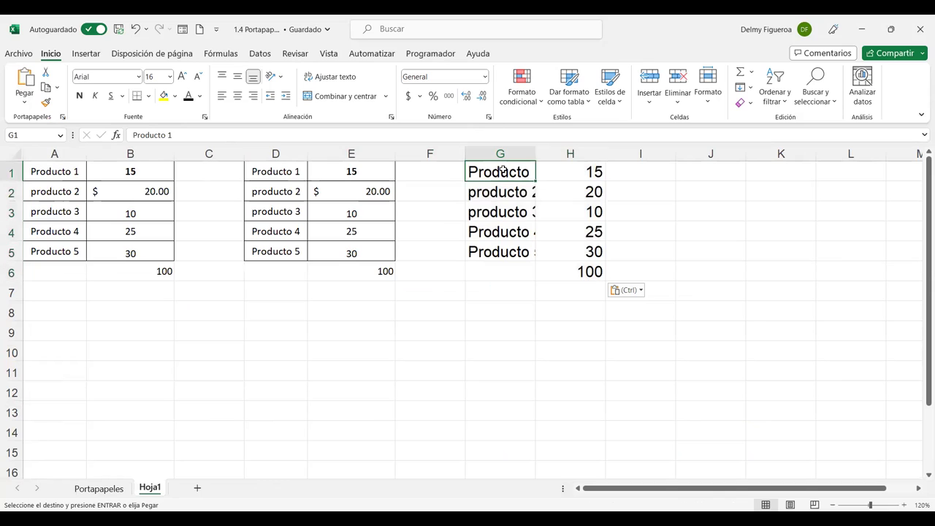
{"action": "double_click", "coordinate": [534, 151]}
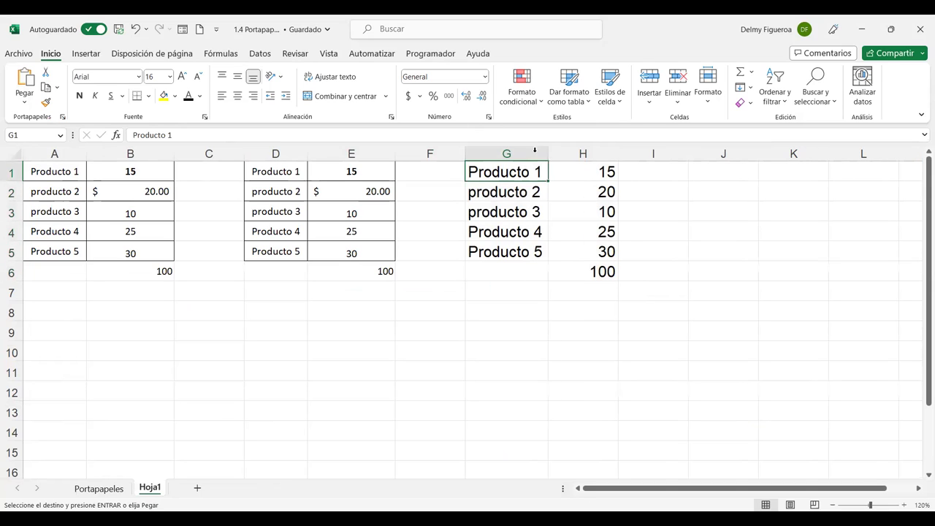
{"action": "left_click", "coordinate": [595, 266]}
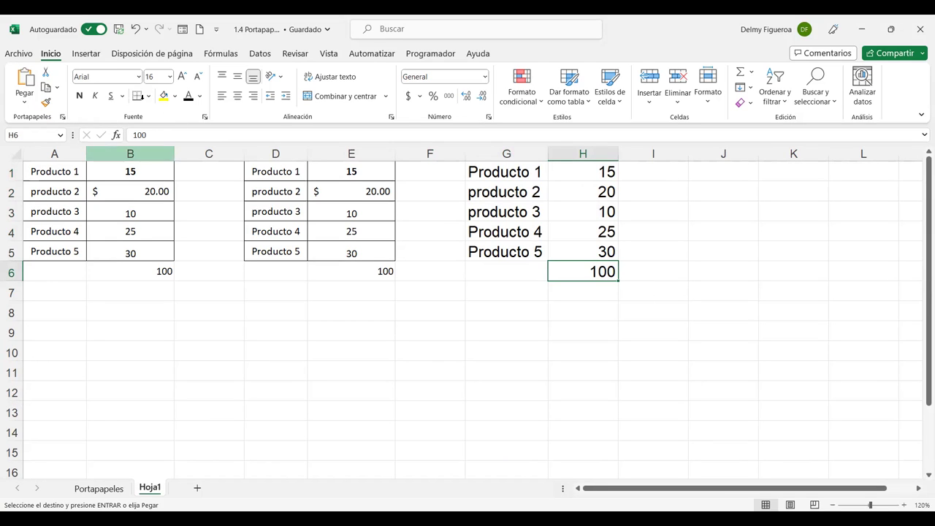
Paste values and number formats into J1:K6, autofit column J, and check the K6 total.
{"action": "left_click", "coordinate": [109, 489]}
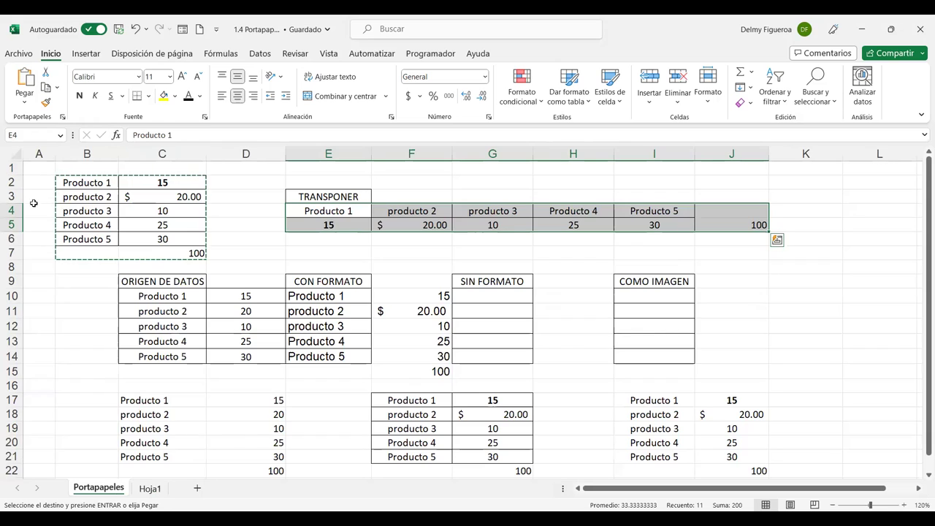
{"action": "left_click", "coordinate": [24, 104]}
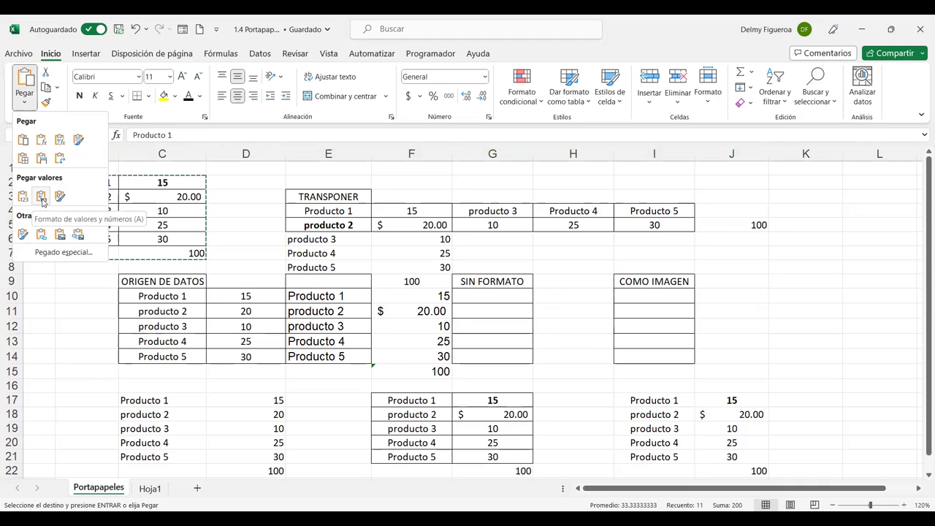
{"action": "left_click", "coordinate": [151, 489]}
{"action": "left_click", "coordinate": [150, 489]}
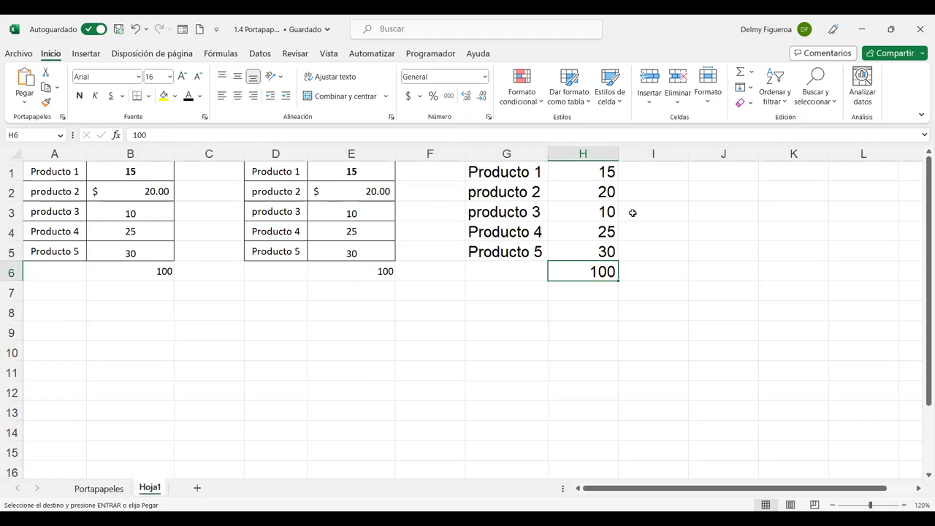
{"action": "left_click", "coordinate": [729, 171]}
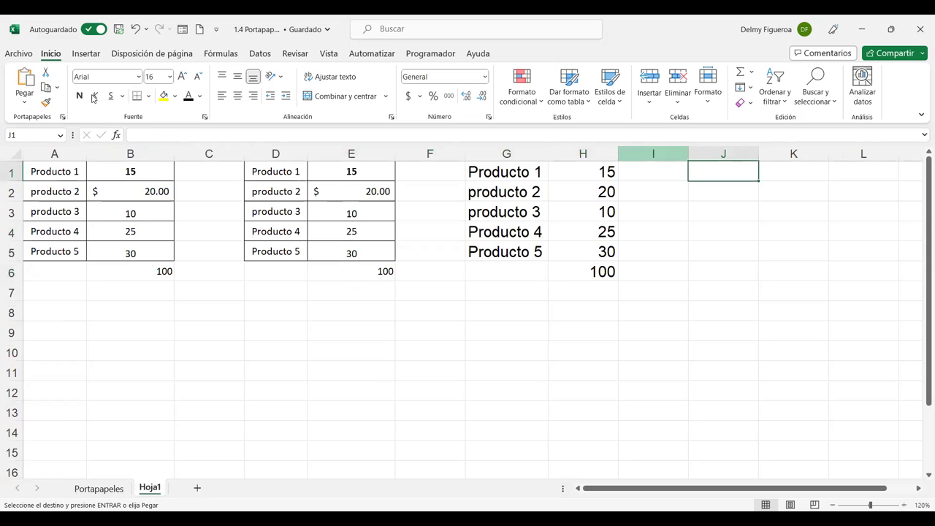
{"action": "left_click", "coordinate": [24, 100]}
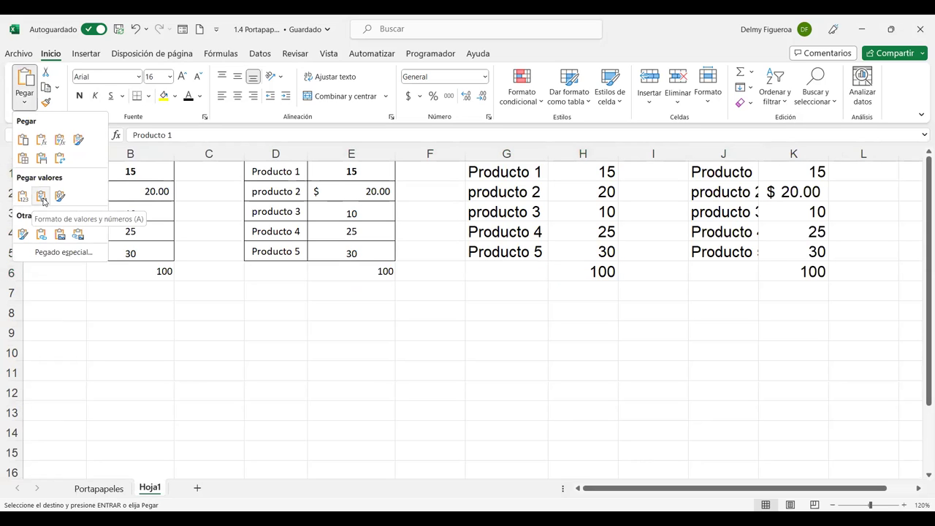
{"action": "left_click", "coordinate": [42, 198]}
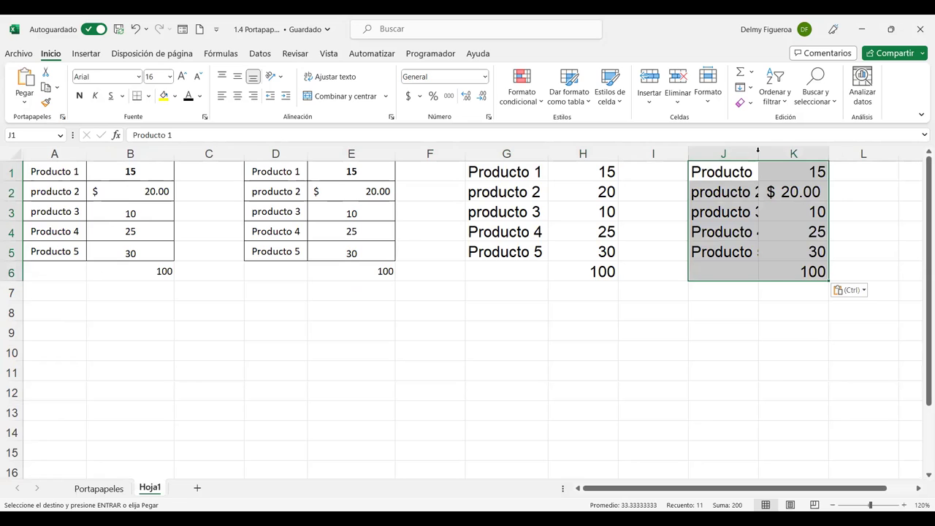
{"action": "double_click", "coordinate": [758, 154]}
{"action": "left_click", "coordinate": [813, 266]}
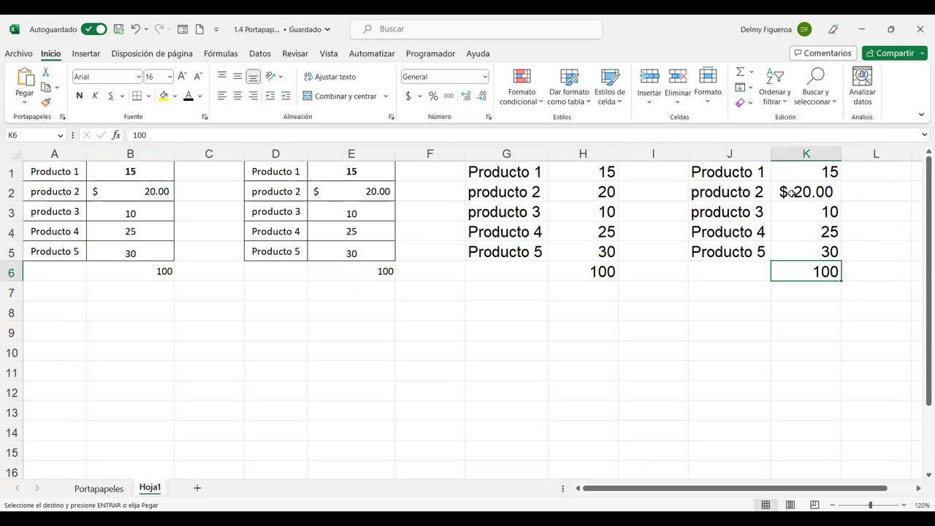
Paste the copied table at A9 on Hoja1 using Formato de valores y origen.
{"action": "left_click", "coordinate": [95, 491]}
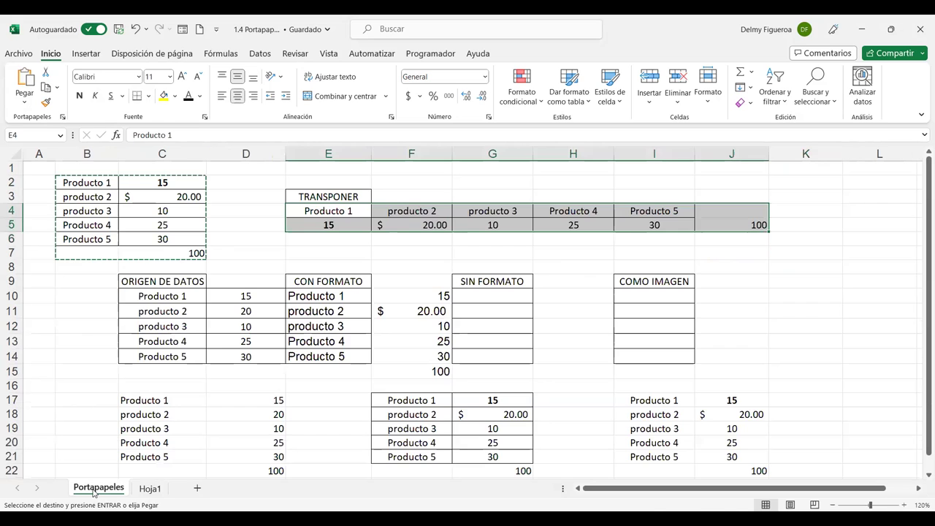
{"action": "left_click", "coordinate": [150, 489]}
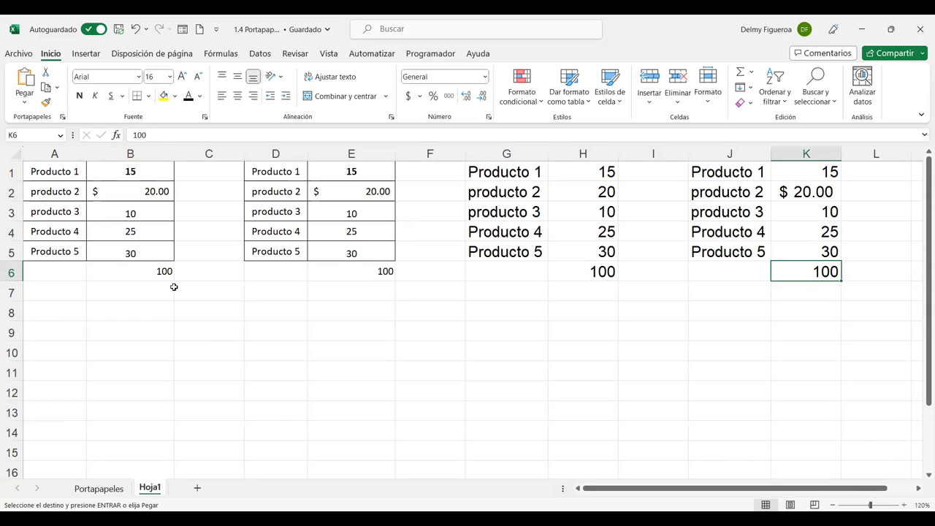
{"action": "left_click", "coordinate": [63, 331]}
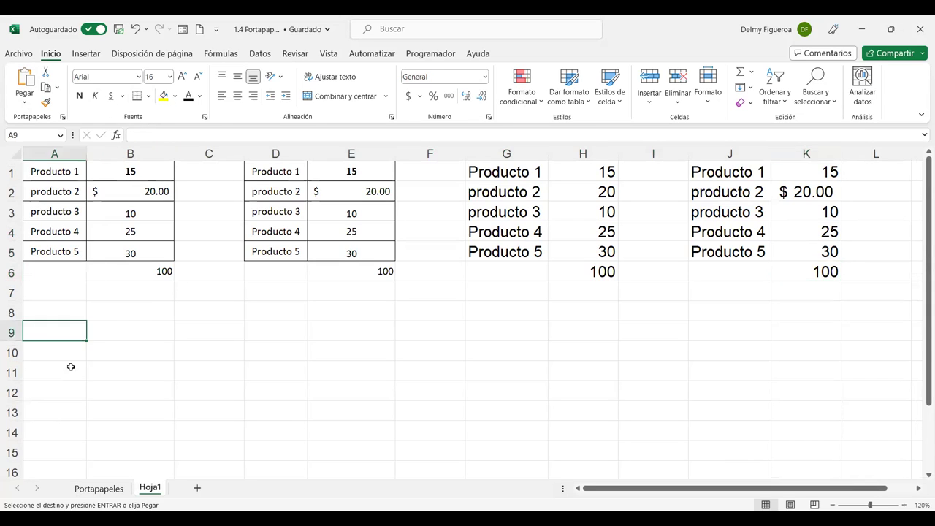
{"action": "left_click", "coordinate": [26, 105]}
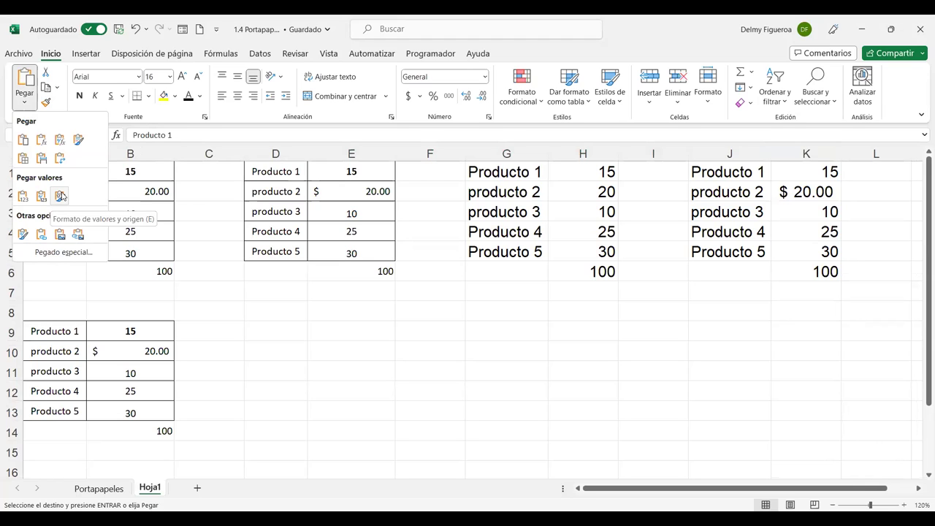
{"action": "key", "text": "Return"}
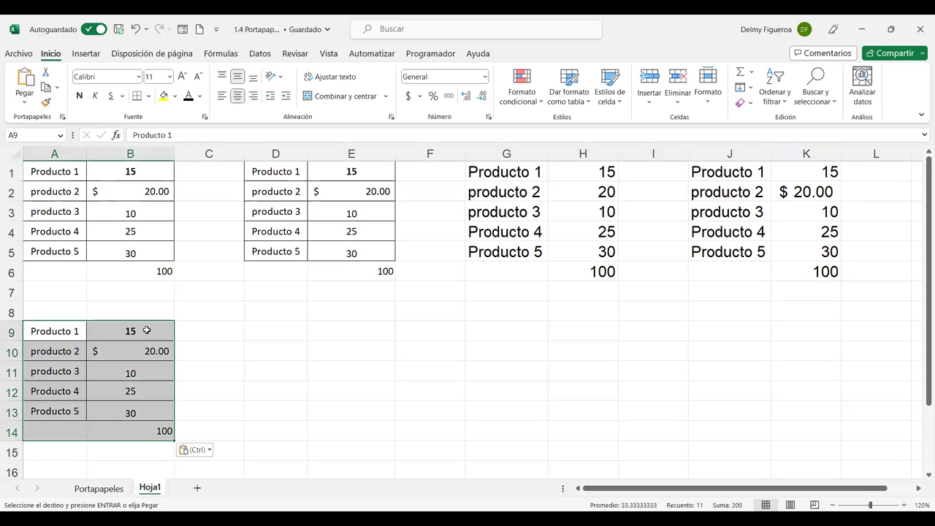
Check the pasted cells B9, B10 and the plain 100 total in B14.
{"action": "left_click", "coordinate": [147, 330]}
{"action": "left_click", "coordinate": [145, 350]}
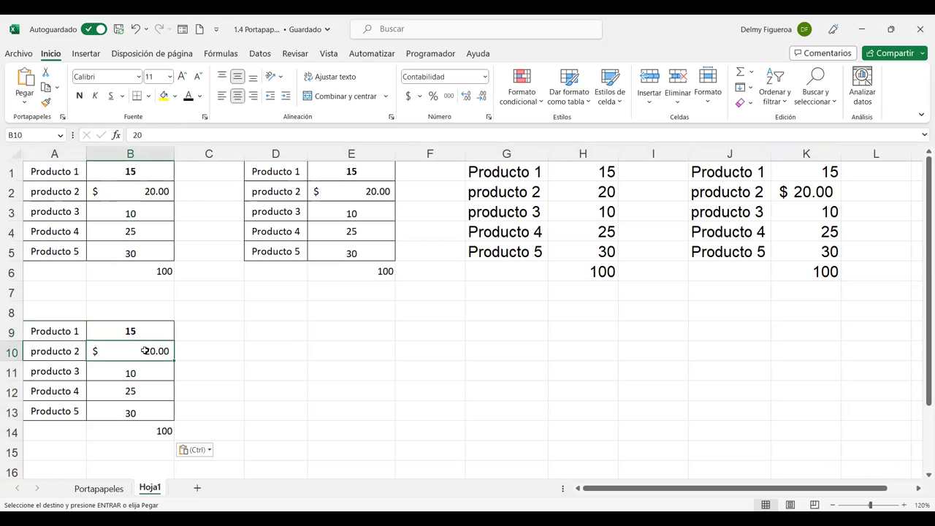
{"action": "left_click", "coordinate": [144, 329]}
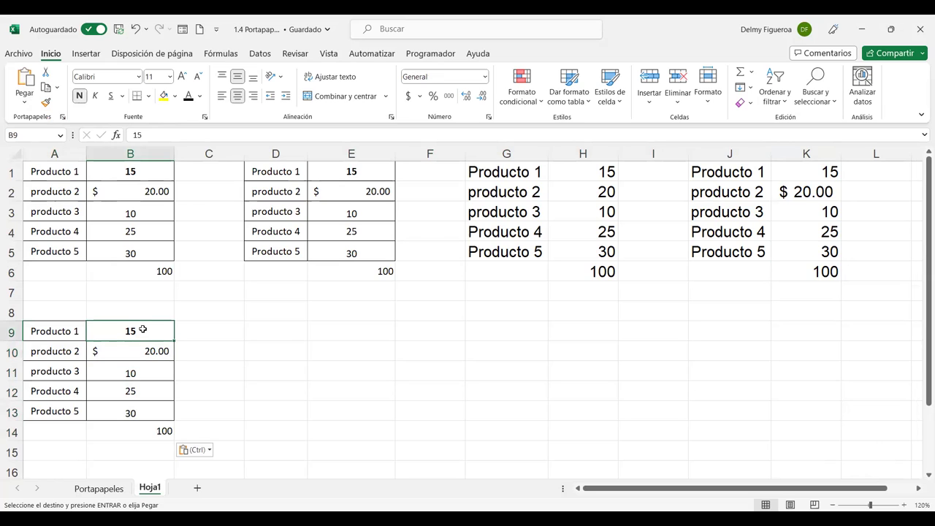
{"action": "left_click", "coordinate": [150, 424]}
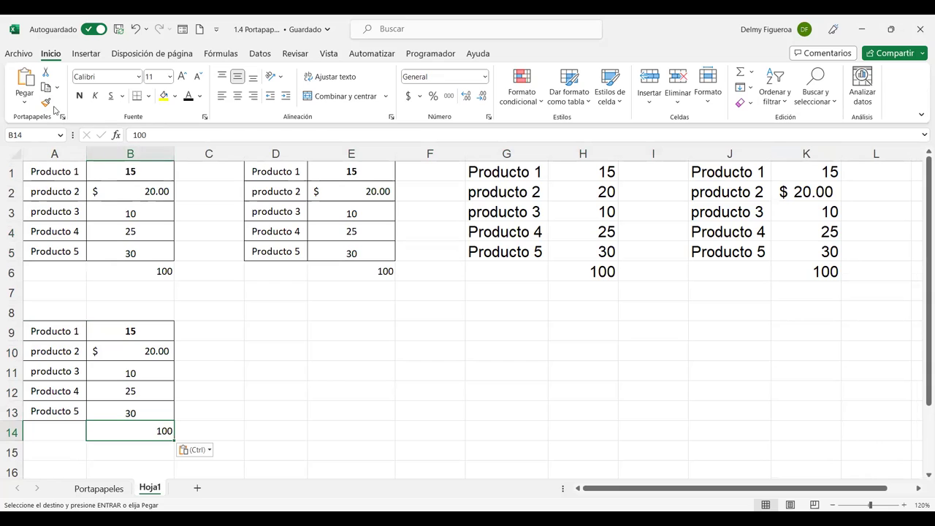
{"action": "left_click", "coordinate": [25, 105]}
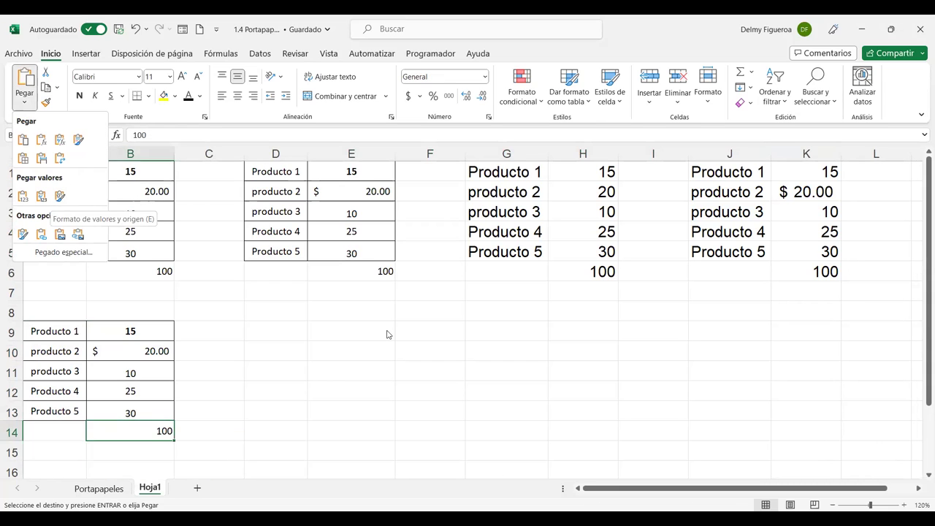
{"action": "left_click", "coordinate": [202, 341]}
{"action": "left_click", "coordinate": [149, 329]}
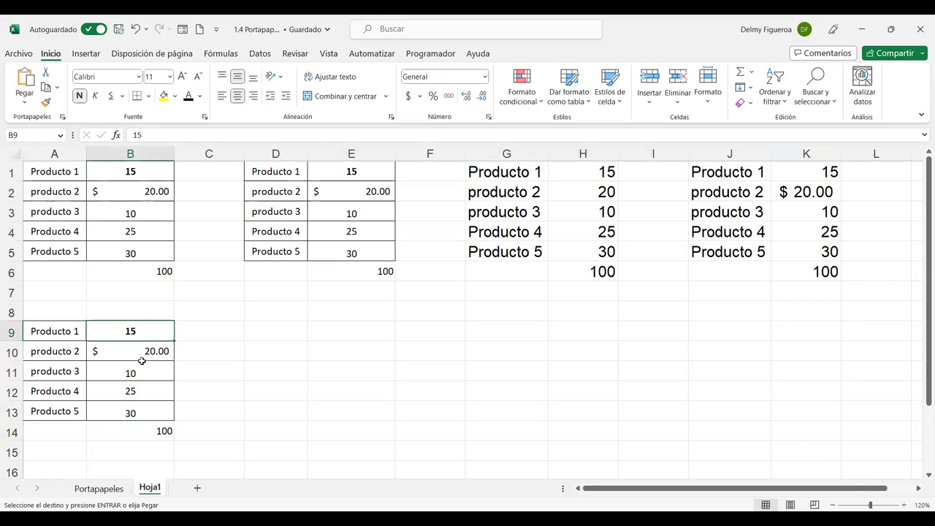
Set the producto 3 label in B4 on Portapapeles to Century Gothic.
{"action": "left_click", "coordinate": [99, 489]}
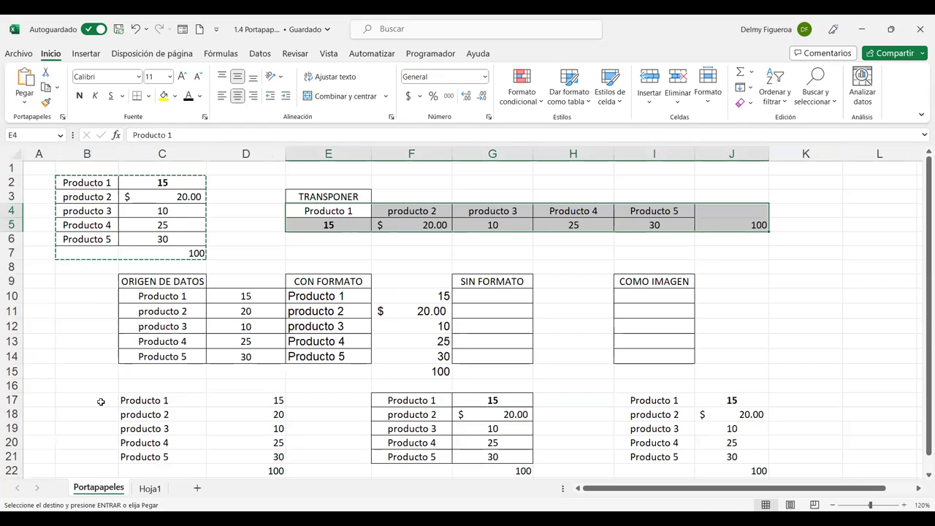
{"action": "left_click", "coordinate": [94, 214]}
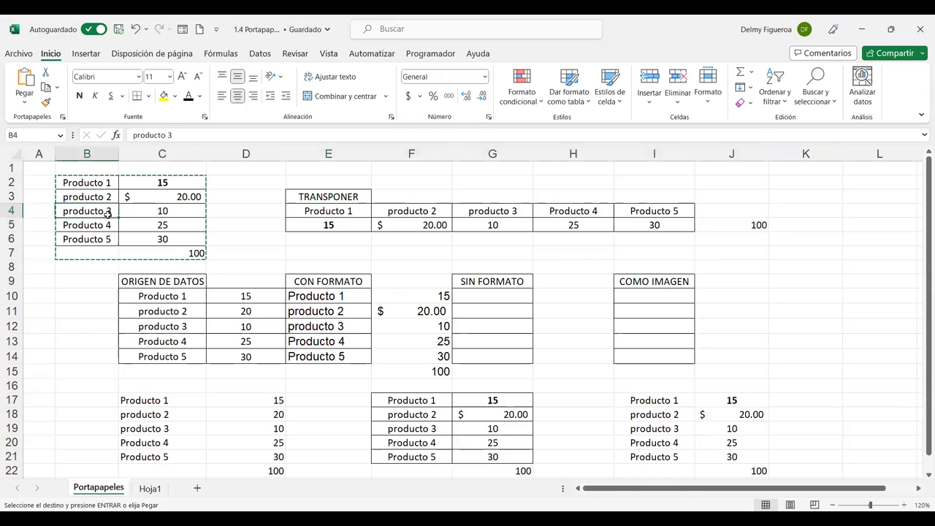
{"action": "left_click", "coordinate": [139, 77]}
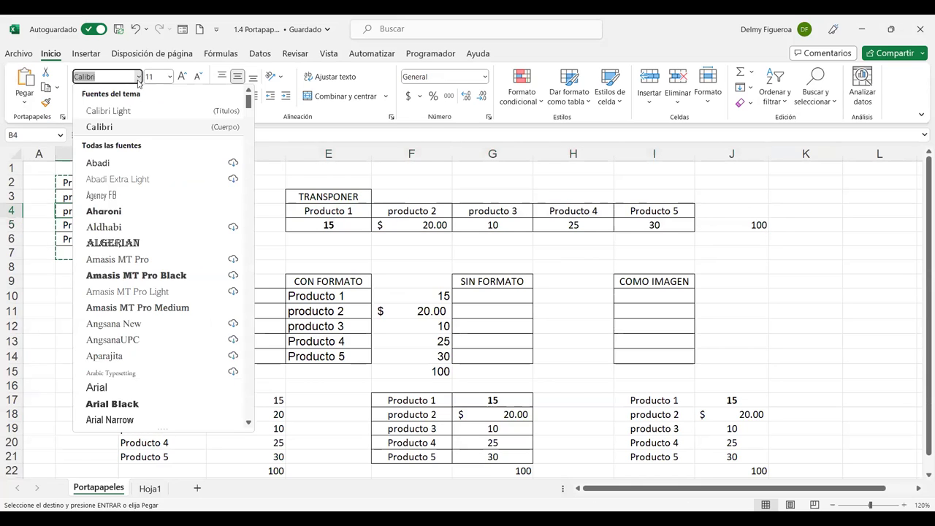
{"action": "scroll", "coordinate": [168, 350], "scroll_direction": "down", "scroll_amount": 6}
{"action": "scroll", "coordinate": [162, 342], "scroll_direction": "down", "scroll_amount": 15}
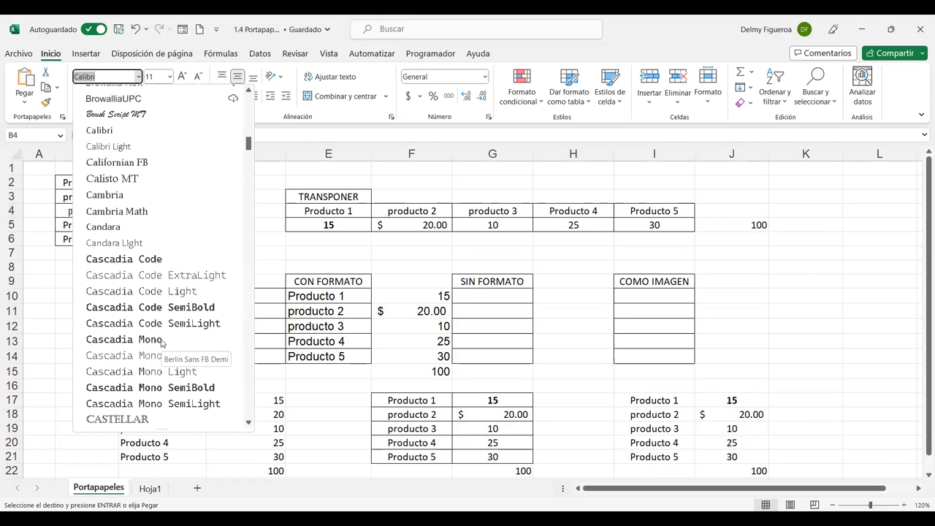
{"action": "scroll", "coordinate": [162, 342], "scroll_direction": "down", "scroll_amount": 4}
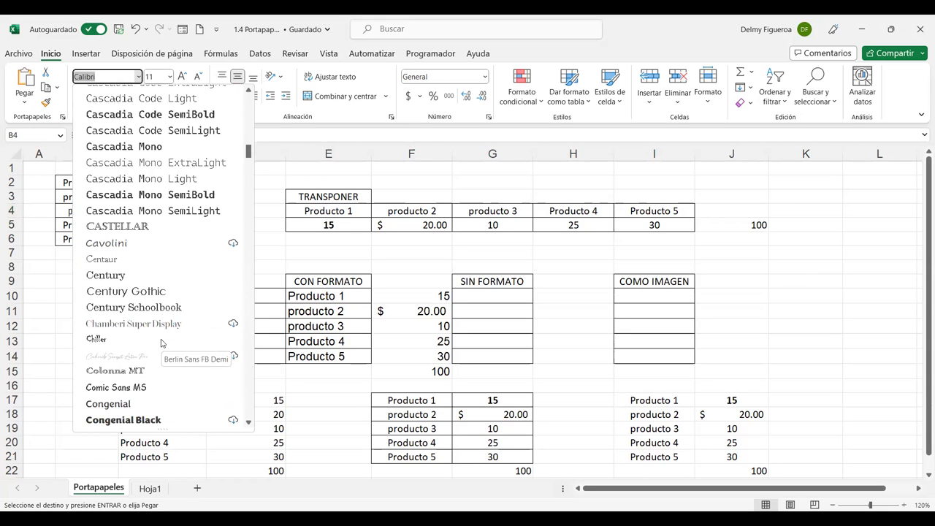
{"action": "left_click", "coordinate": [153, 290]}
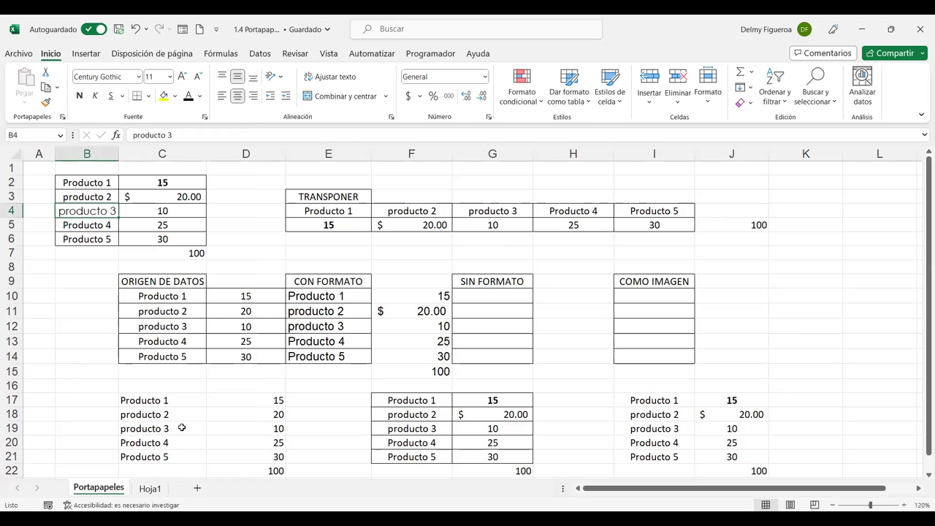
Copy the source product table B2:C7.
{"action": "left_click_drag", "start_coordinate": [98, 182], "coordinate": [201, 253]}
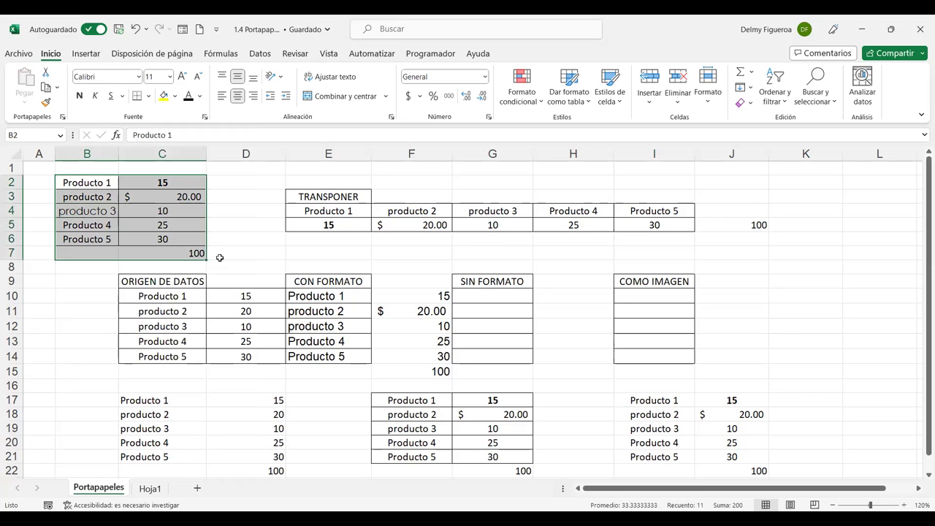
{"action": "key", "text": "ctrl+c"}
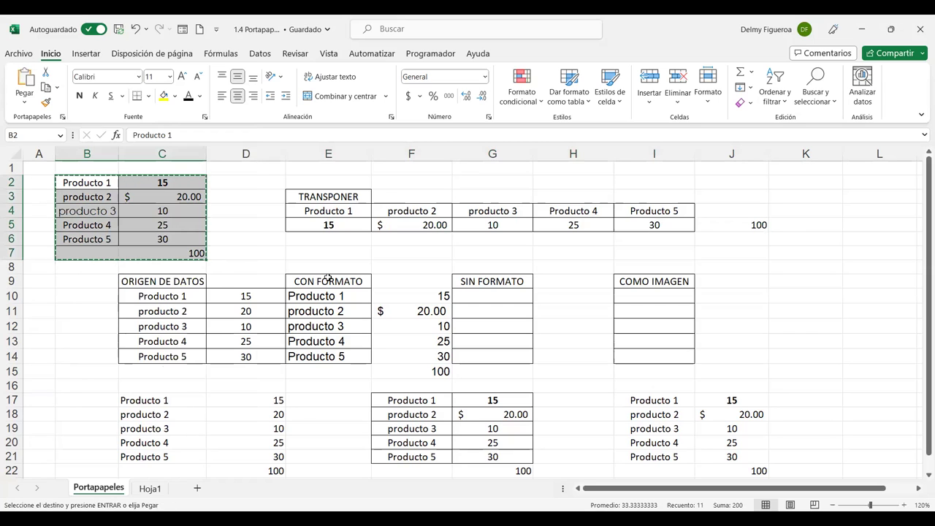
{"action": "key", "text": "ctrl+q"}
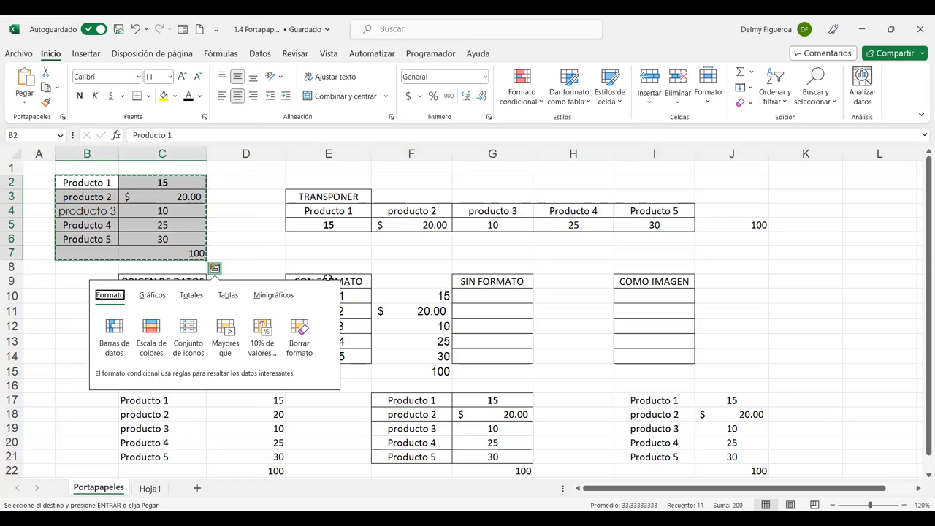
{"action": "left_click", "coordinate": [20, 106]}
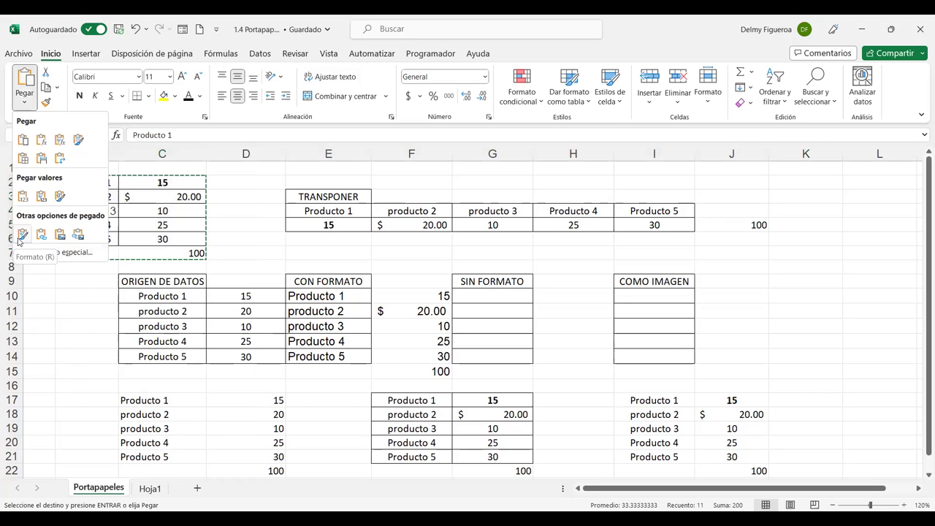
Paste only the table's formatting at D9 on Hoja1.
{"action": "left_click", "coordinate": [151, 488]}
{"action": "left_click", "coordinate": [282, 329]}
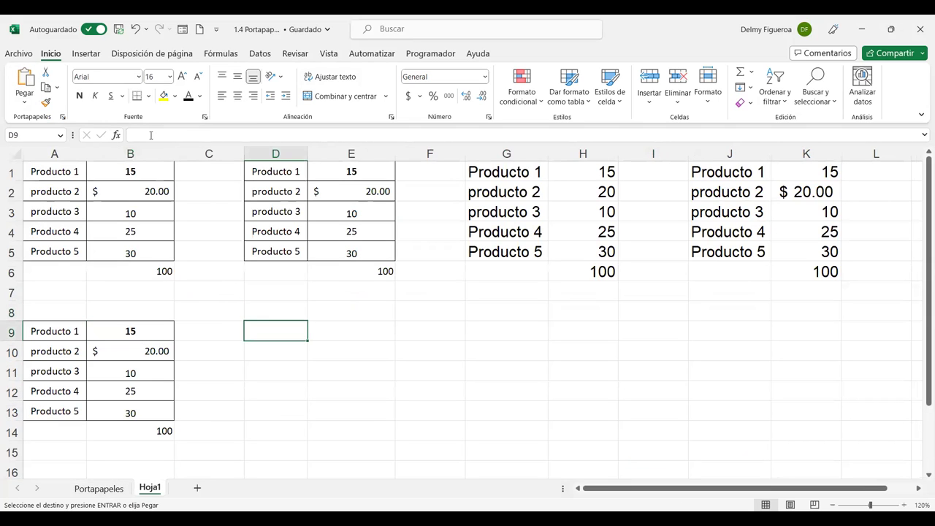
{"action": "left_click", "coordinate": [24, 101]}
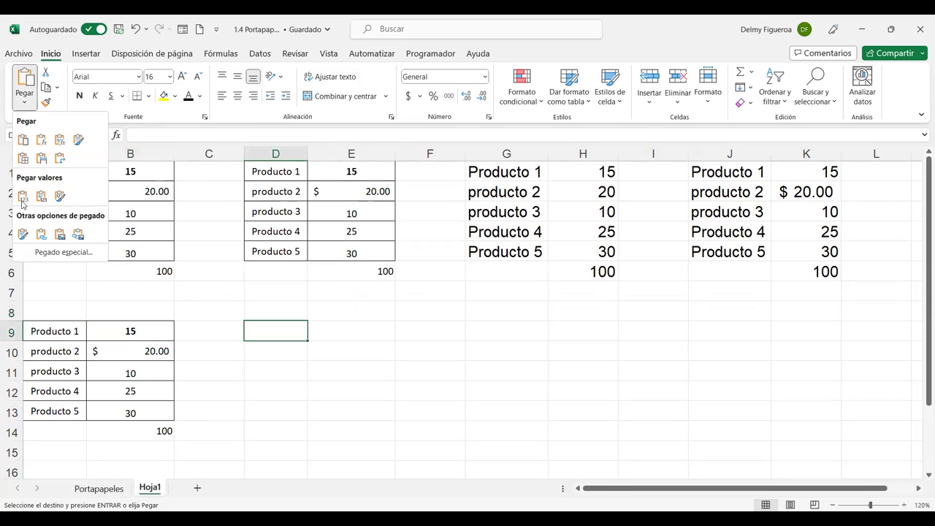
{"action": "left_click", "coordinate": [25, 236]}
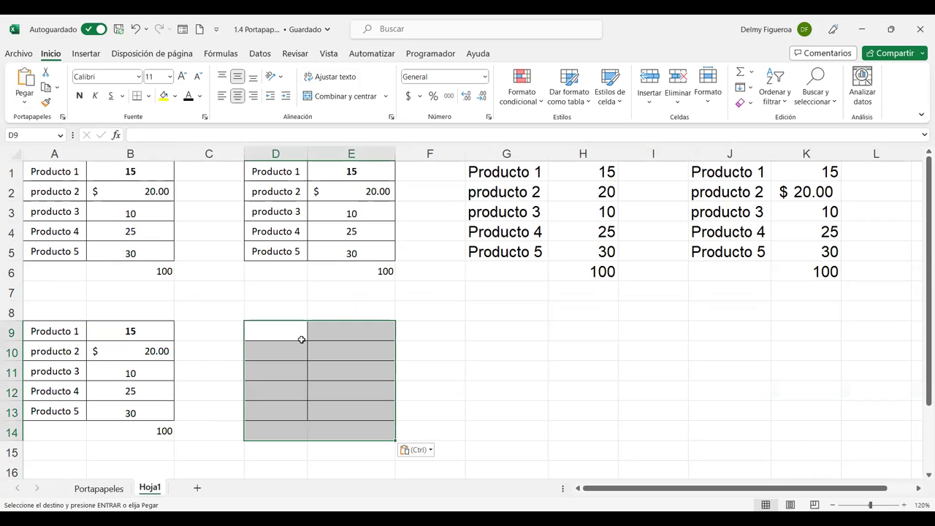
Inspect cells E9, E12 and D10 of the formats-only range, which hold no values.
{"action": "left_click", "coordinate": [351, 331]}
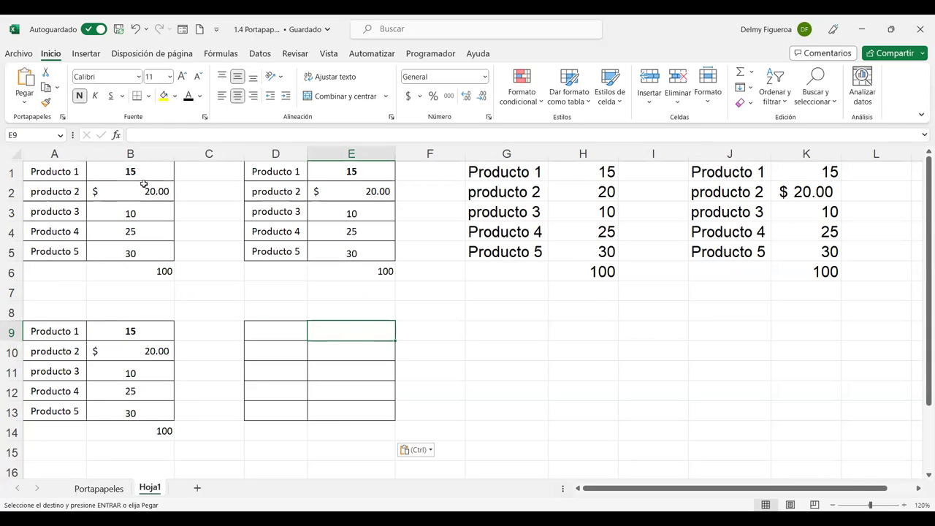
{"action": "left_click", "coordinate": [108, 489]}
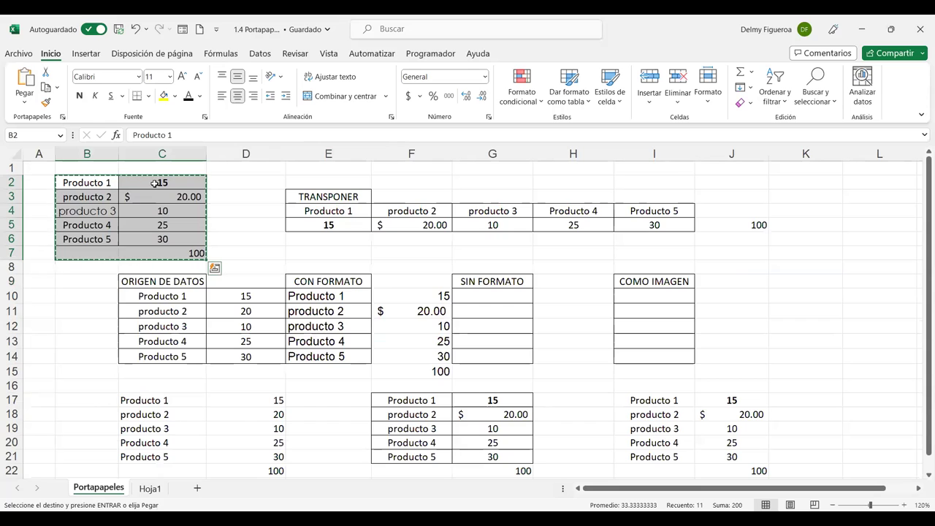
{"action": "left_click", "coordinate": [149, 488]}
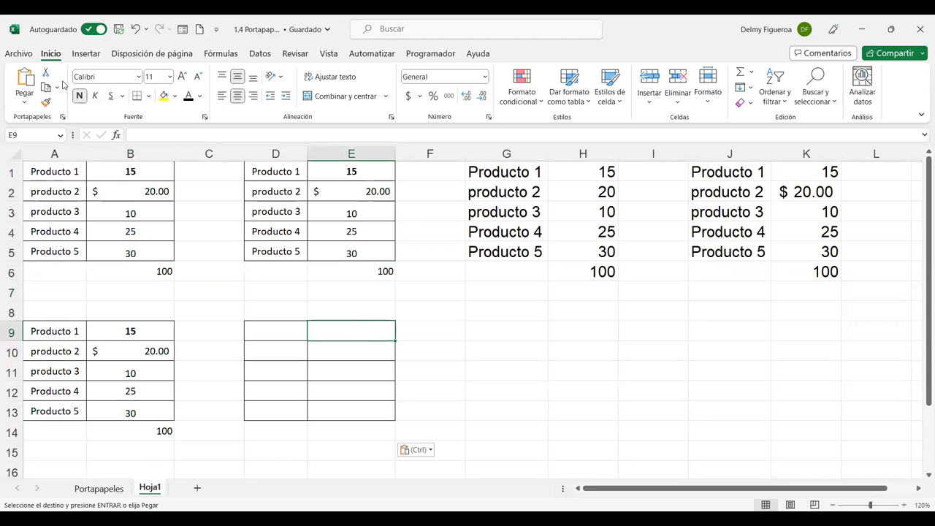
{"action": "key", "text": "Down"}
{"action": "key", "text": "Down"}
{"action": "key", "text": "Down"}
{"action": "left_click", "coordinate": [279, 407]}
{"action": "left_click", "coordinate": [282, 351]}
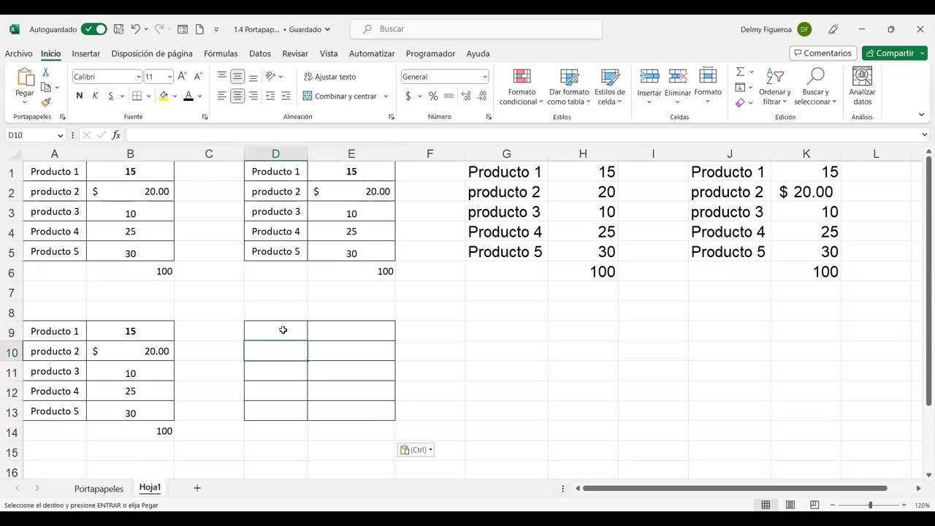
{"action": "left_click", "coordinate": [360, 335]}
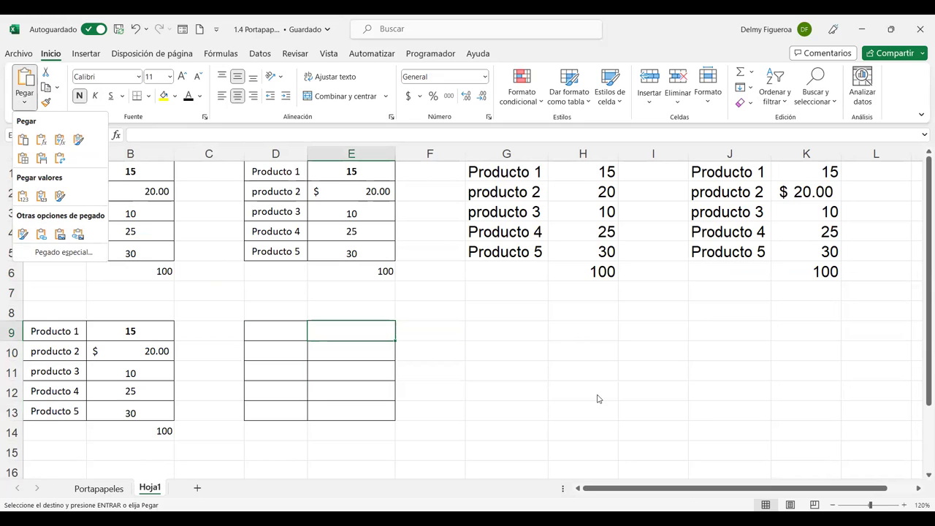
Paste the copied table as links into G9:H14 on Hoja1.
{"action": "left_click", "coordinate": [506, 291]}
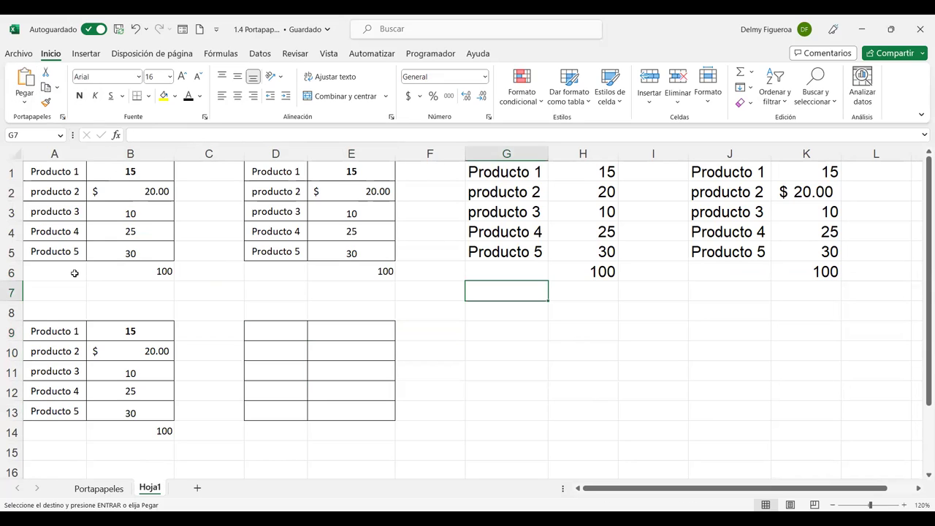
{"action": "left_click", "coordinate": [25, 104]}
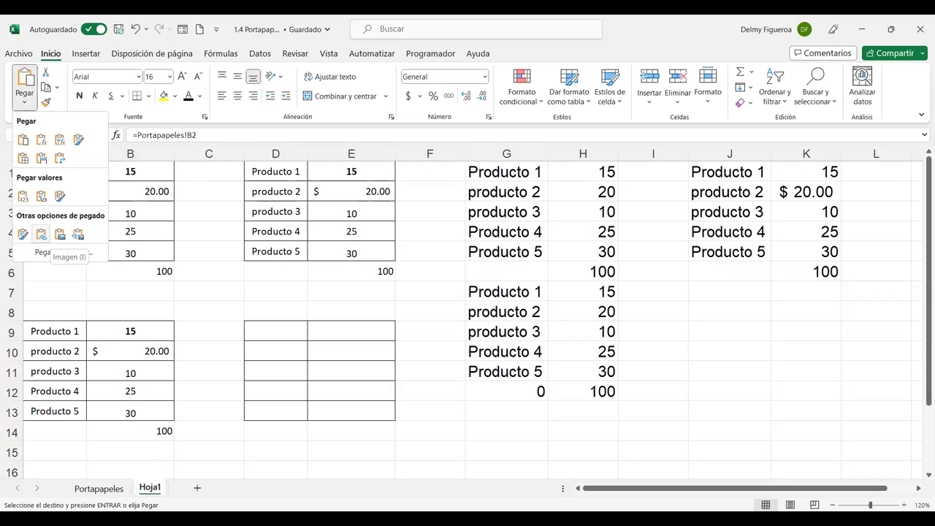
{"action": "left_click", "coordinate": [98, 487]}
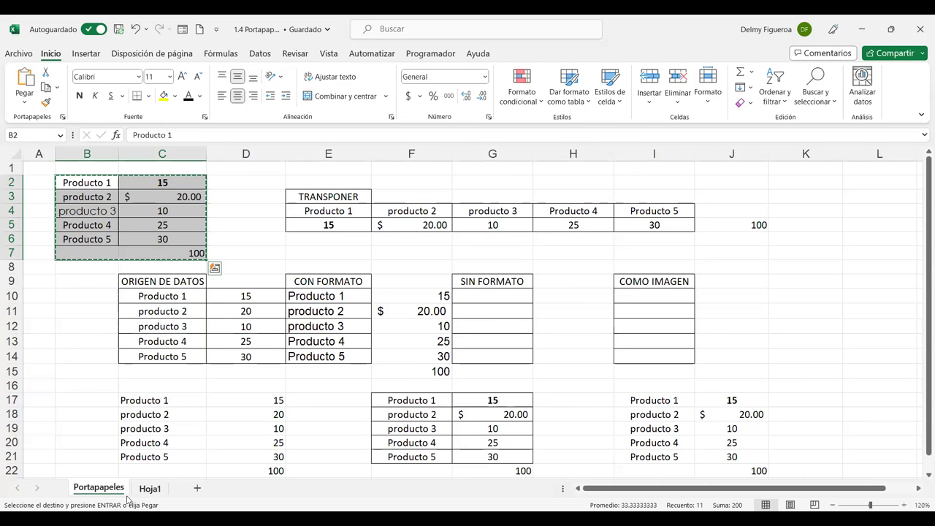
{"action": "left_click", "coordinate": [155, 491]}
{"action": "left_click", "coordinate": [500, 328]}
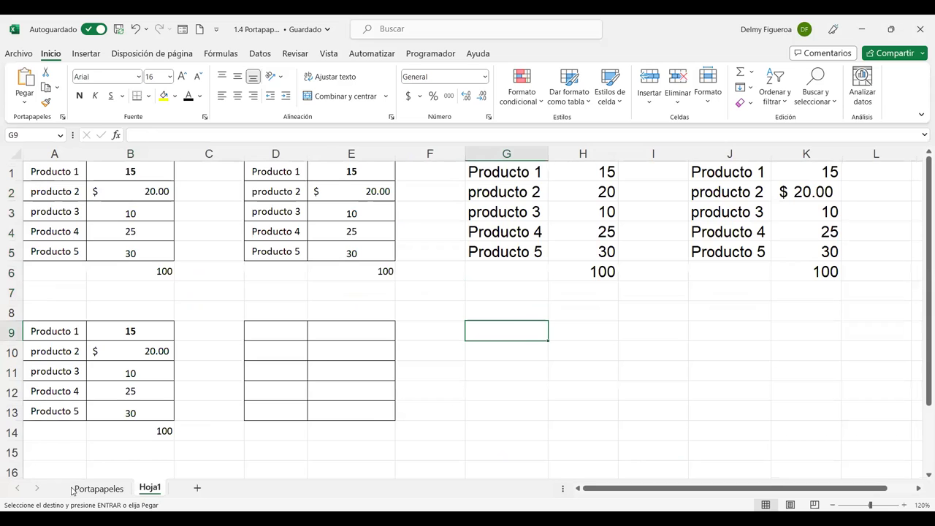
{"action": "left_click", "coordinate": [99, 488]}
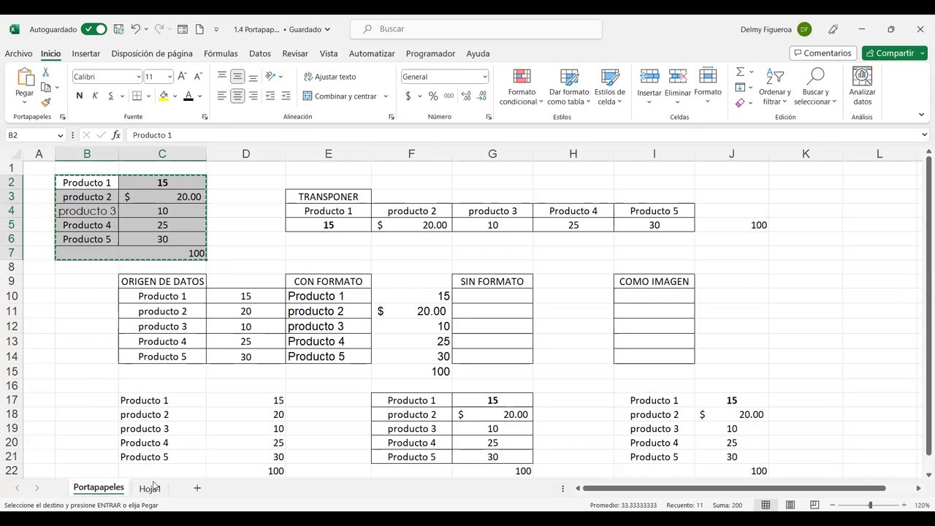
{"action": "left_click", "coordinate": [150, 487]}
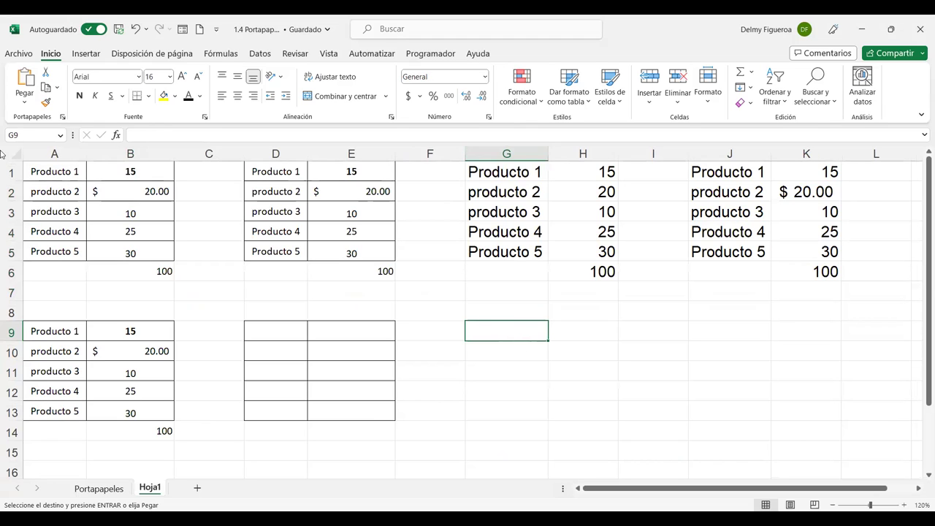
{"action": "left_click", "coordinate": [25, 101]}
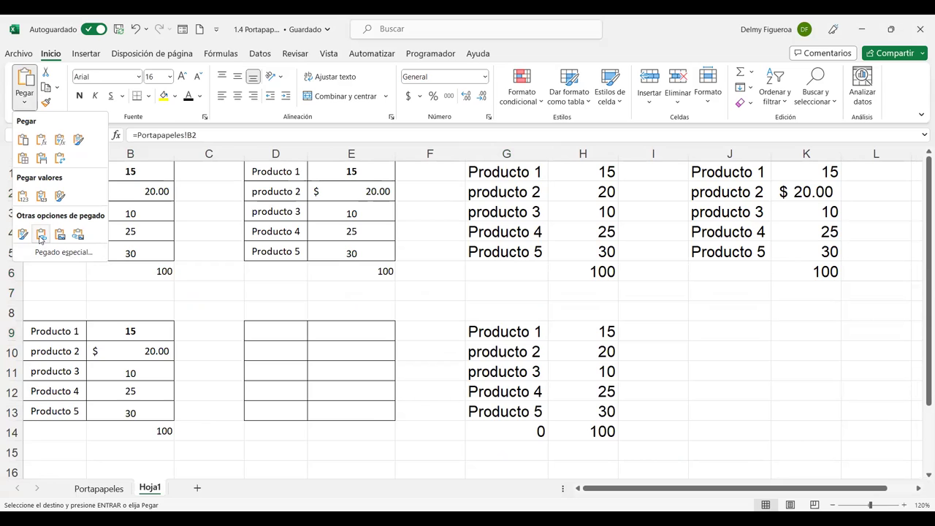
{"action": "left_click", "coordinate": [40, 238]}
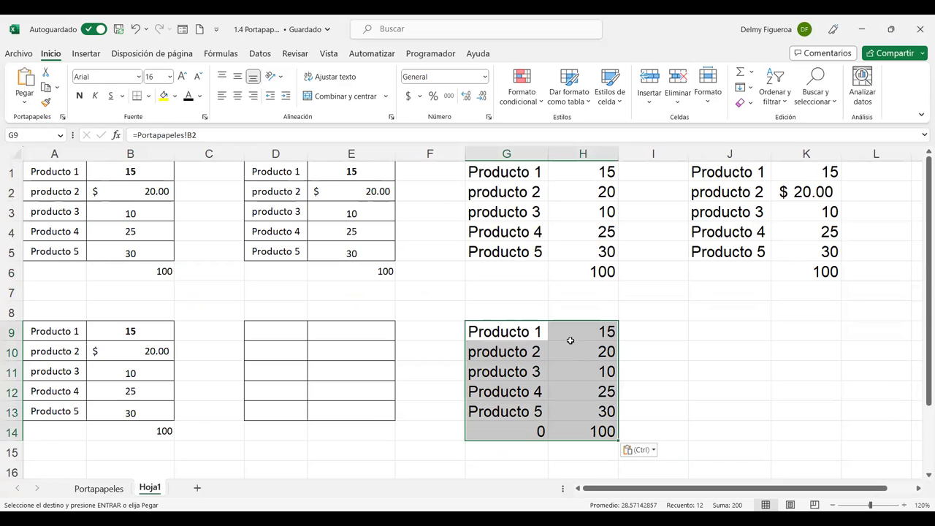
Check the =Portapapeles! link formulas in G9 and down column H to H12.
{"action": "left_click", "coordinate": [503, 330]}
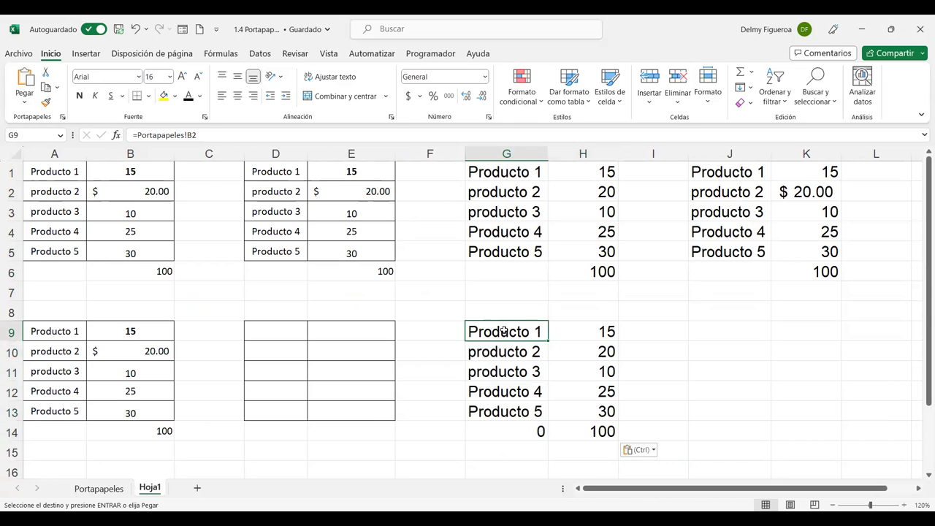
{"action": "left_click", "coordinate": [585, 330]}
{"action": "left_click", "coordinate": [588, 352]}
{"action": "left_click", "coordinate": [592, 371]}
{"action": "left_click", "coordinate": [594, 391]}
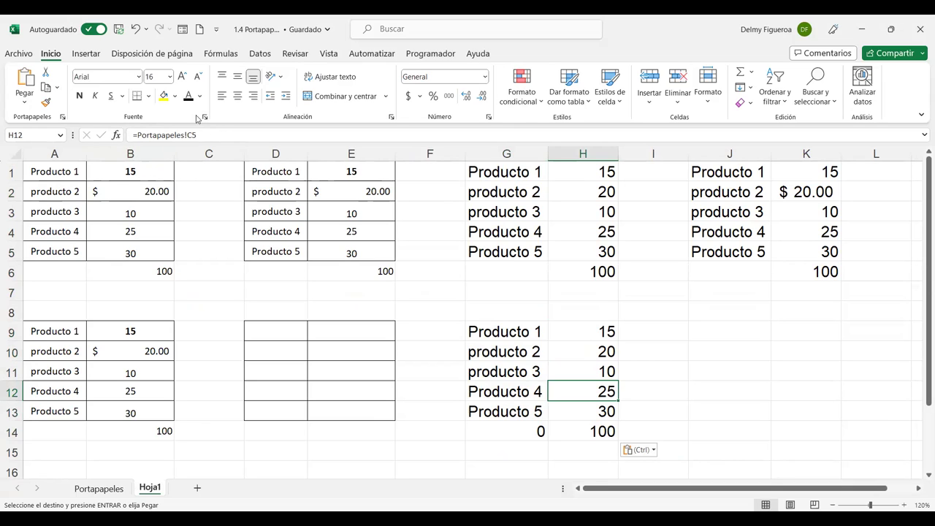
{"action": "left_click", "coordinate": [504, 330]}
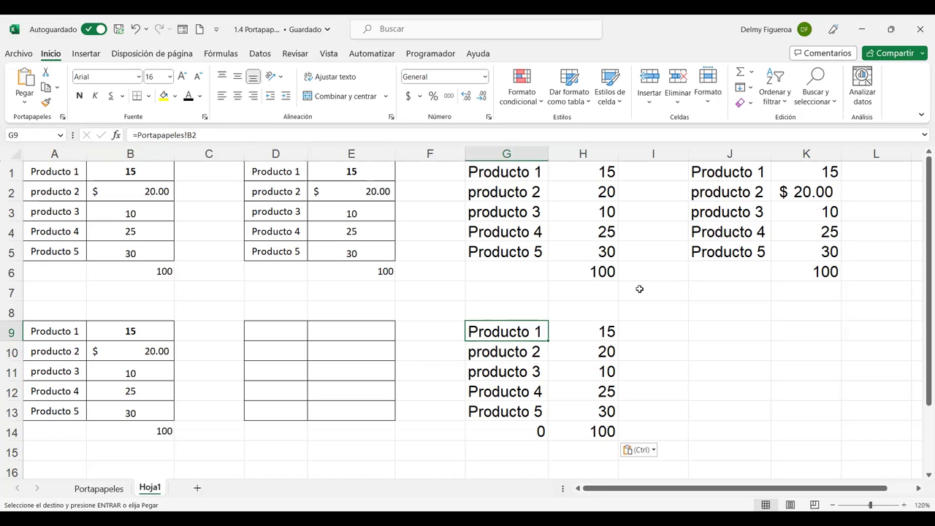
Verify the link formulas in H9 through H14 and G14, then return to Portapapeles.
{"action": "left_click", "coordinate": [601, 330]}
{"action": "left_click", "coordinate": [594, 351]}
{"action": "left_click", "coordinate": [599, 393]}
{"action": "left_click", "coordinate": [589, 419]}
{"action": "left_click", "coordinate": [590, 431]}
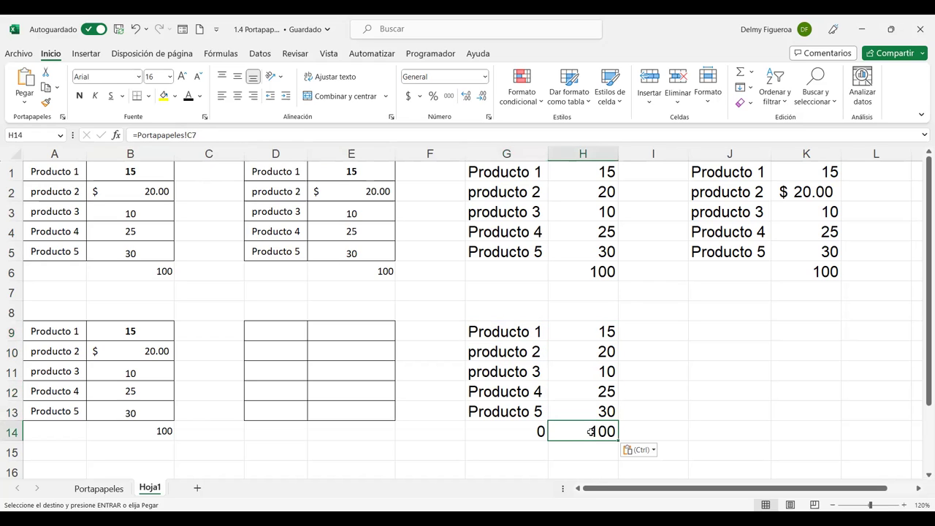
{"action": "left_click", "coordinate": [516, 432]}
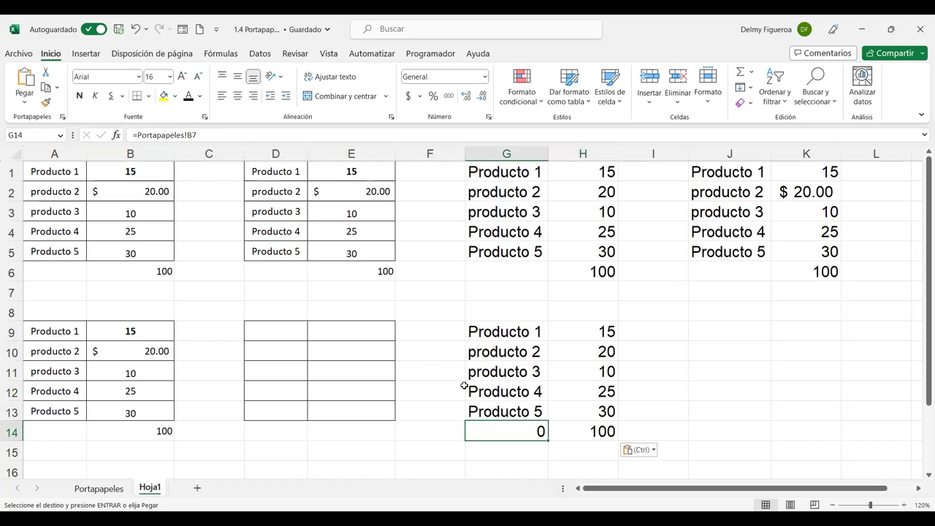
{"action": "left_click", "coordinate": [113, 489]}
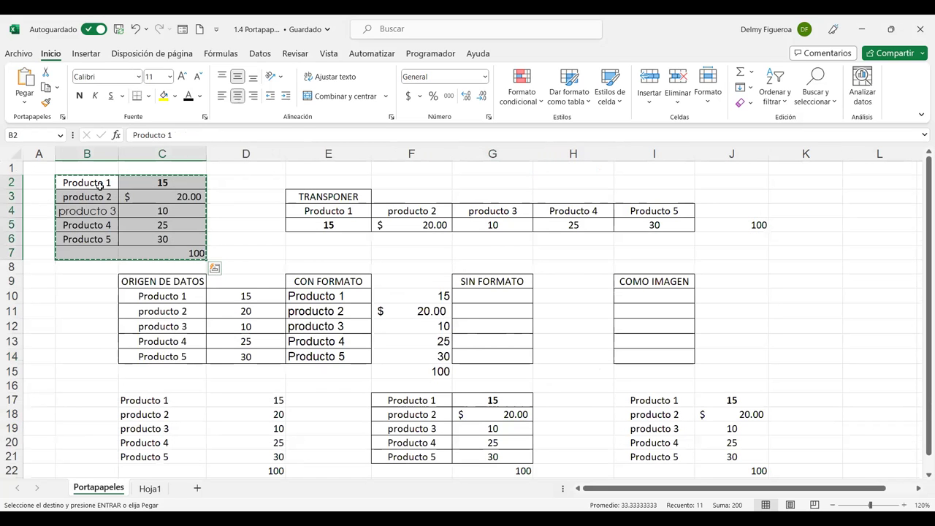
Rename Producto 1 in B2 to Producto 6 and compare it with Hoja1's linked copy.
{"action": "left_click", "coordinate": [107, 180]}
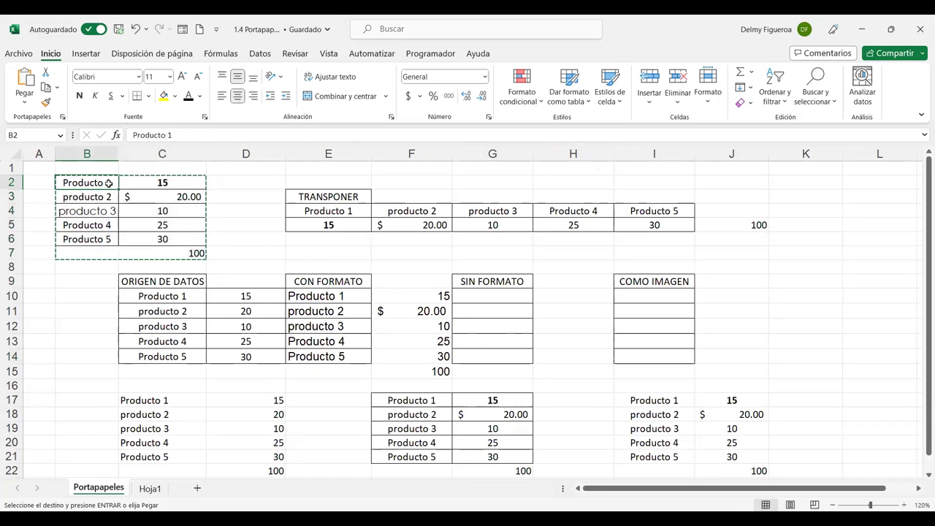
{"action": "left_click", "coordinate": [404, 134]}
{"action": "key", "text": "BackSpace"}
{"action": "type", "text": "6"}
{"action": "key", "text": "Return"}
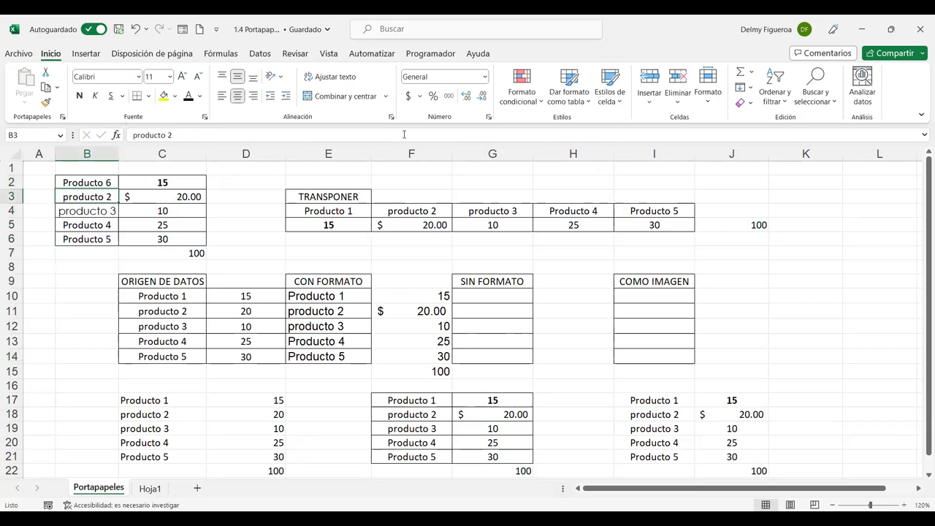
{"action": "left_click", "coordinate": [151, 488]}
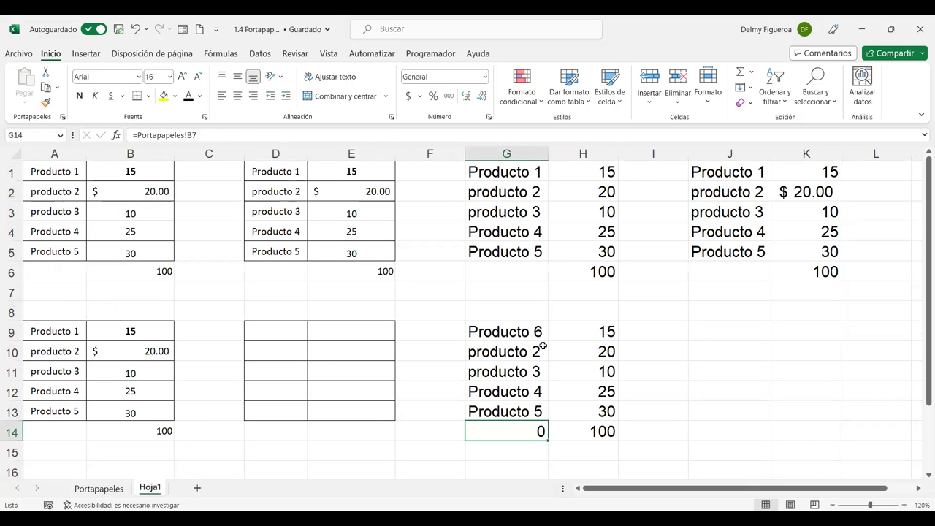
{"action": "left_click", "coordinate": [99, 488]}
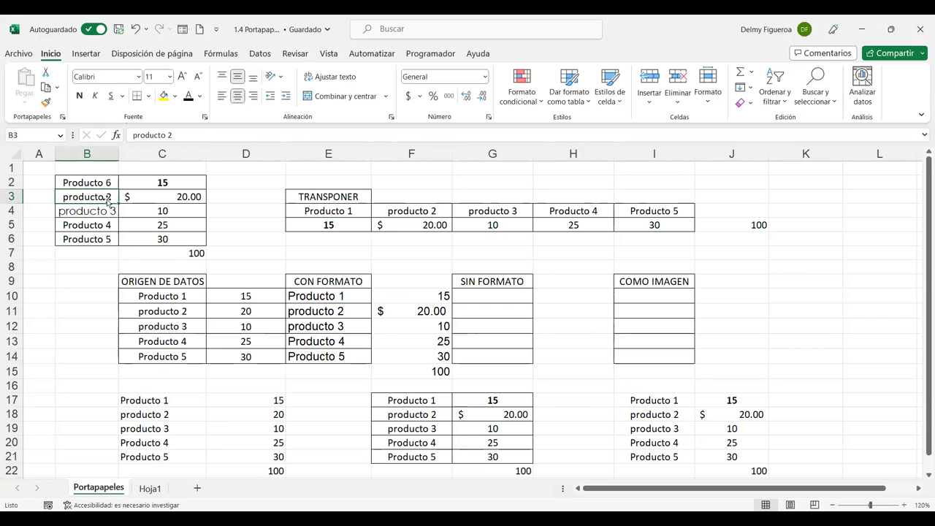
{"action": "left_click", "coordinate": [149, 488]}
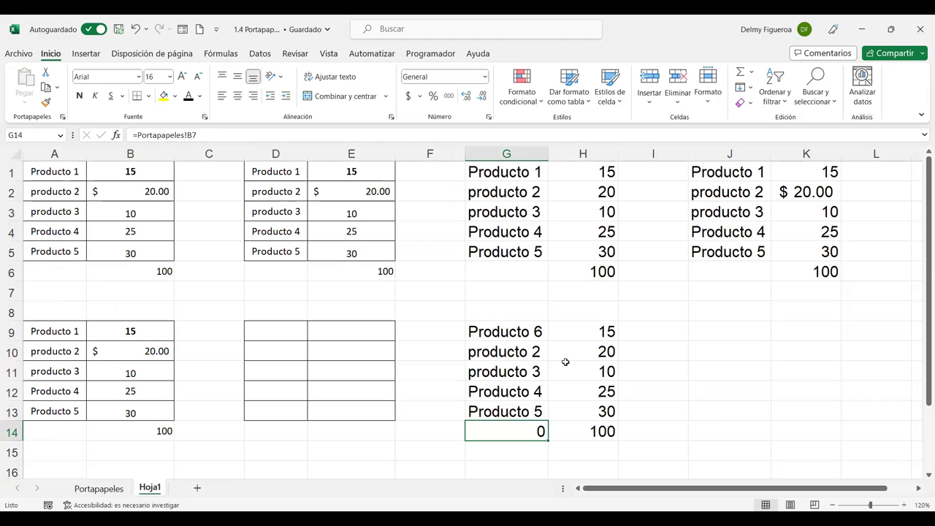
{"action": "left_click", "coordinate": [100, 489]}
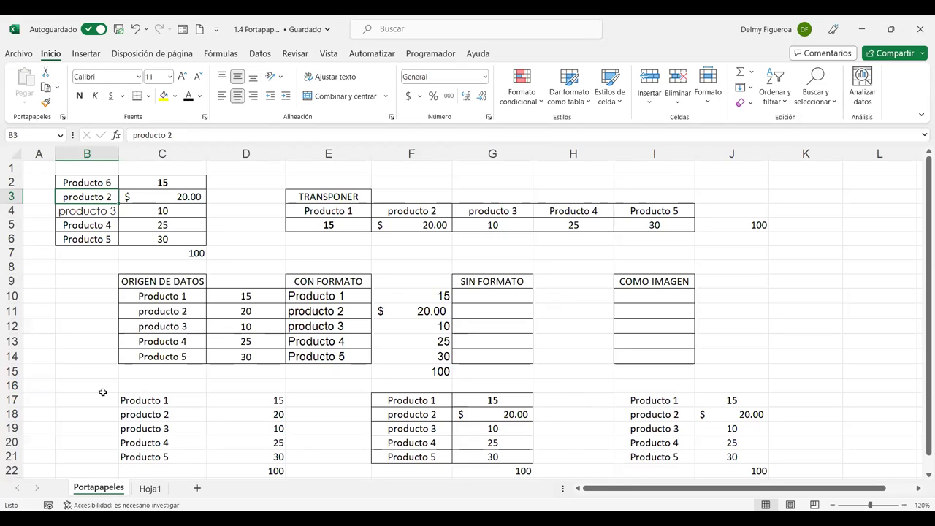
Set Producto 4's value in C5 to 35.
{"action": "left_click", "coordinate": [146, 225]}
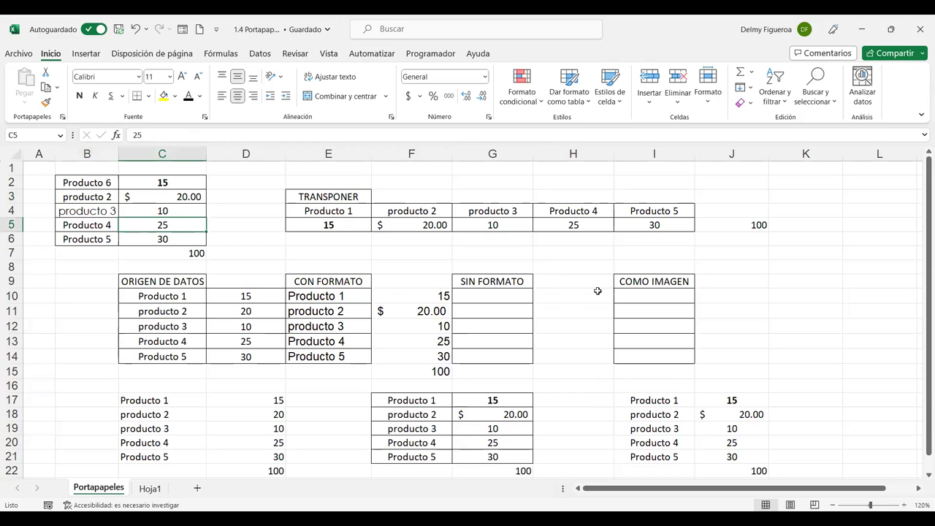
{"action": "type", "text": "35"}
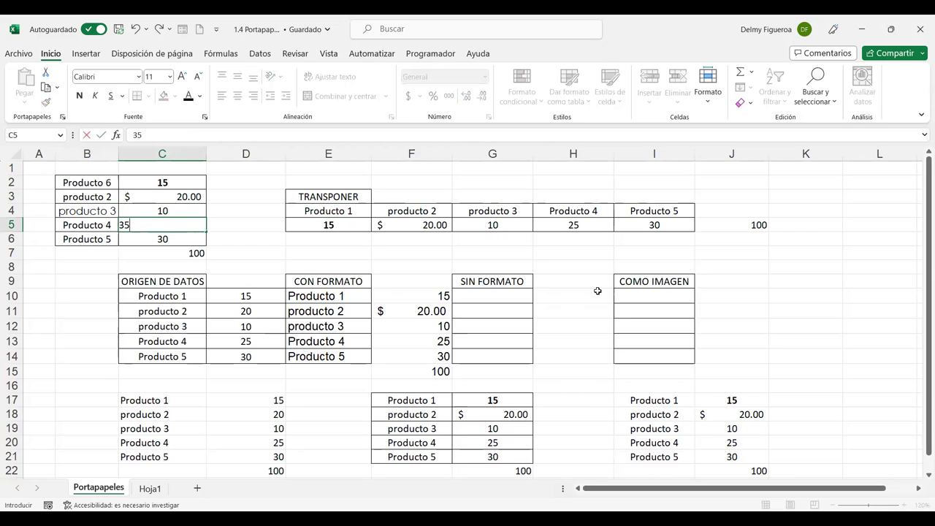
{"action": "key", "text": "Return"}
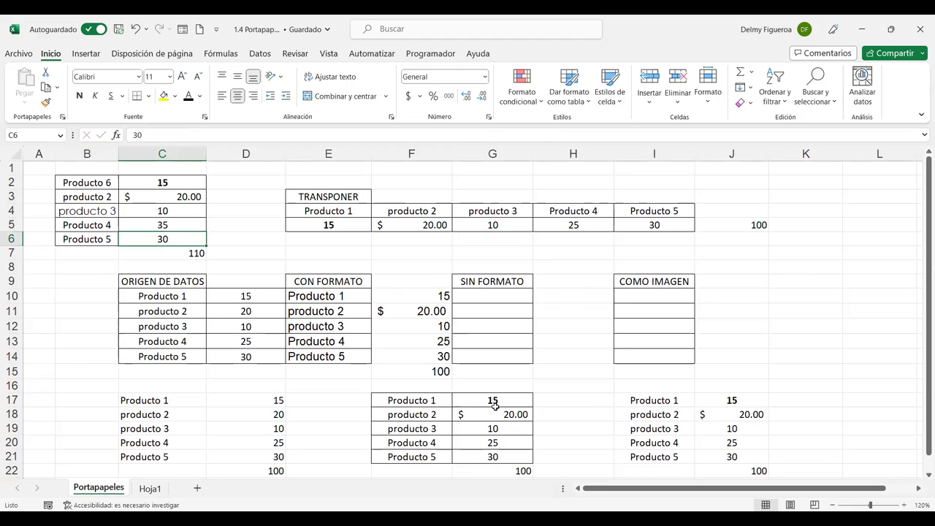
{"action": "scroll", "coordinate": [504, 394], "scroll_direction": "down", "scroll_amount": 2}
{"action": "scroll", "coordinate": [357, 397], "scroll_direction": "up", "scroll_amount": 1}
{"action": "scroll", "coordinate": [343, 409], "scroll_direction": "up", "scroll_amount": 1}
Check Hoja1's linked cells G9:H14 for the updated 35 and 110 total, then return to Portapapeles.
{"action": "left_click", "coordinate": [150, 488]}
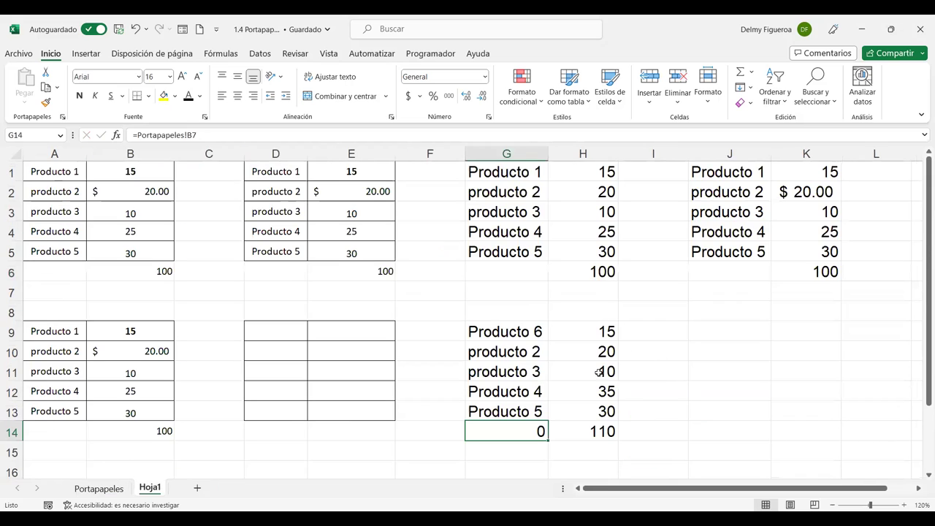
{"action": "left_click", "coordinate": [607, 391]}
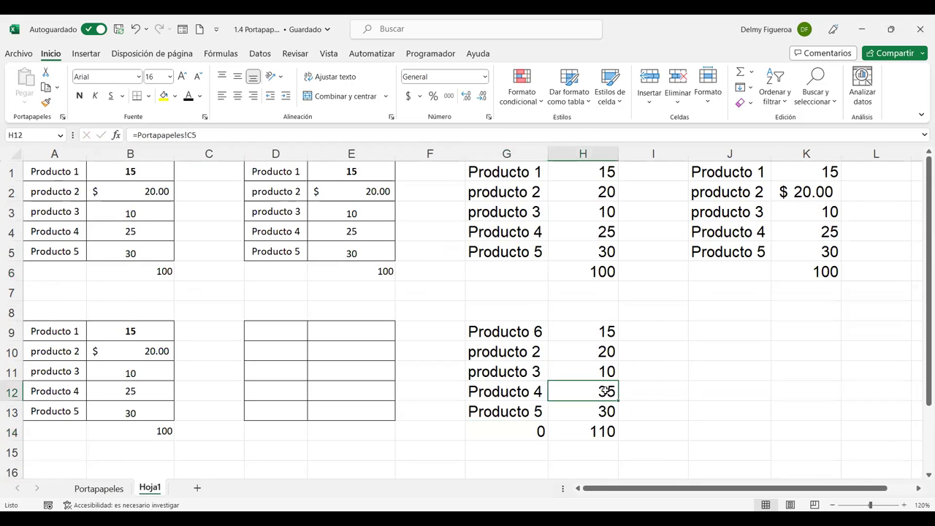
{"action": "left_click", "coordinate": [523, 353]}
{"action": "left_click", "coordinate": [518, 333]}
{"action": "left_click", "coordinate": [584, 332]}
{"action": "left_click", "coordinate": [593, 372]}
{"action": "left_click", "coordinate": [596, 391]}
{"action": "left_click", "coordinate": [595, 411]}
{"action": "left_click", "coordinate": [596, 431]}
{"action": "left_click", "coordinate": [521, 429]}
{"action": "left_click", "coordinate": [515, 391]}
{"action": "left_click", "coordinate": [510, 351]}
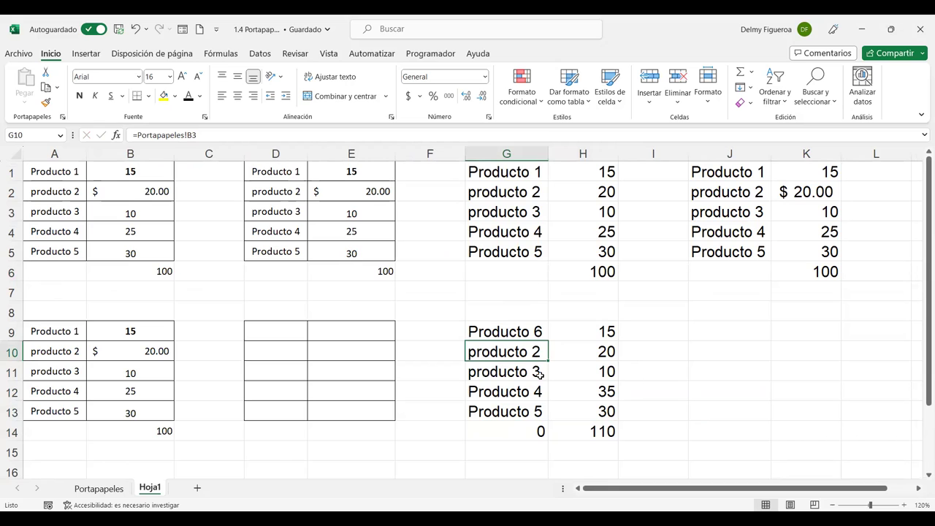
{"action": "left_click", "coordinate": [98, 488]}
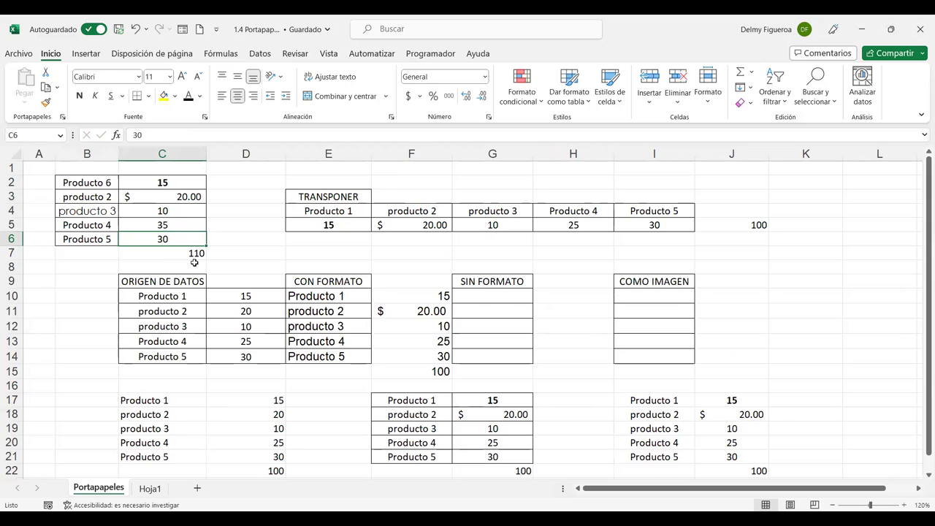
Copy the product table B2:C7 and paste it as a picture at I10.
{"action": "key", "text": "ctrl+a"}
{"action": "left_click_drag", "start_coordinate": [86, 182], "coordinate": [187, 252]}
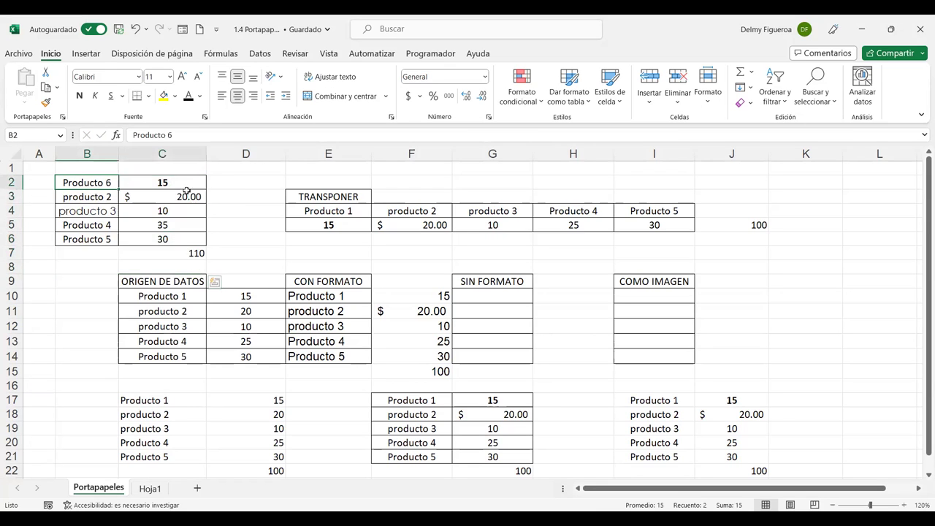
{"action": "left_click", "coordinate": [46, 88]}
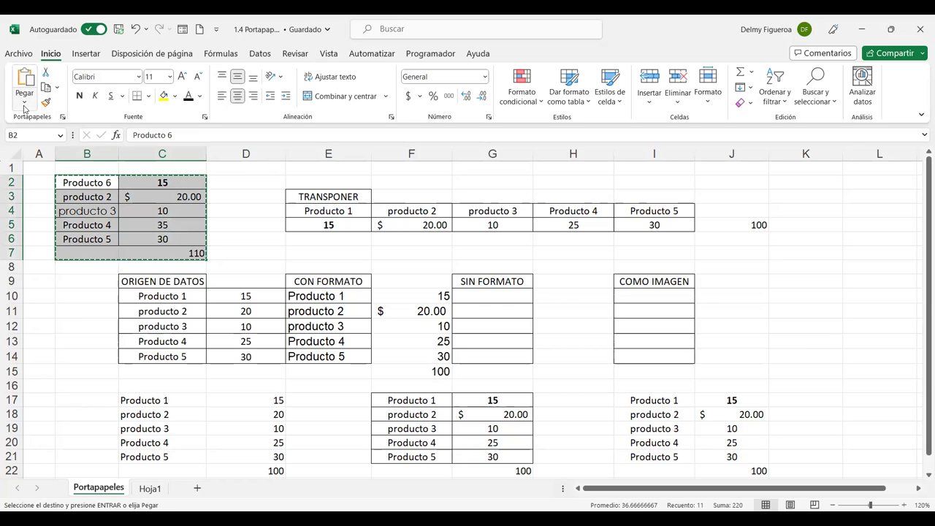
{"action": "left_click", "coordinate": [25, 102]}
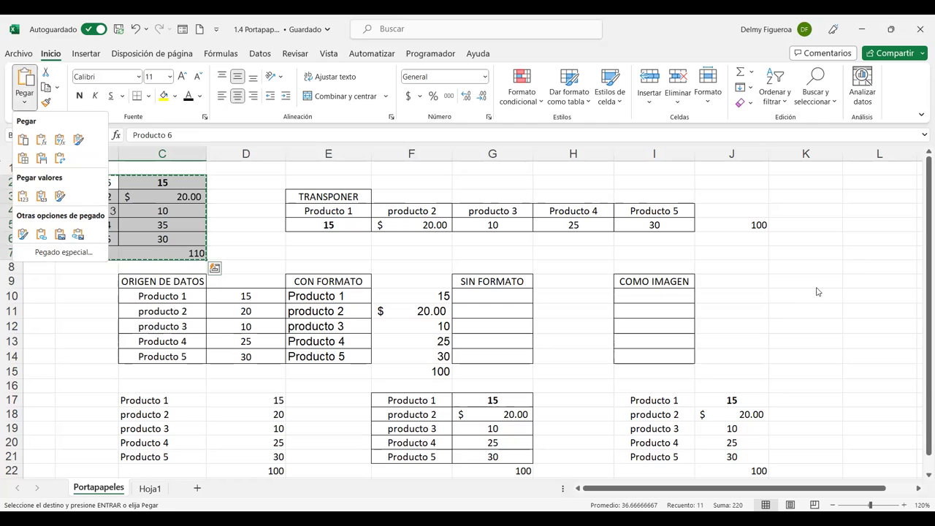
{"action": "left_click", "coordinate": [663, 295]}
{"action": "left_click", "coordinate": [666, 294]}
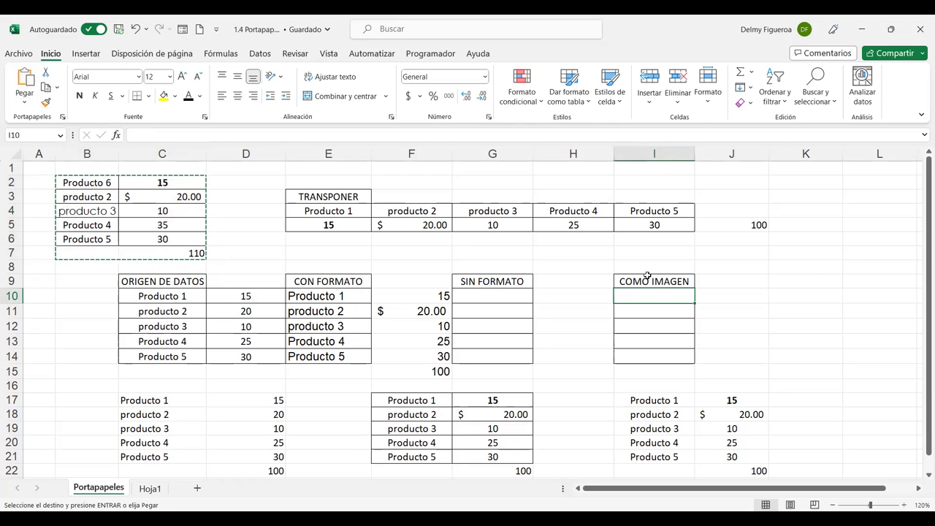
{"action": "left_click", "coordinate": [24, 108]}
{"action": "left_click", "coordinate": [65, 231]}
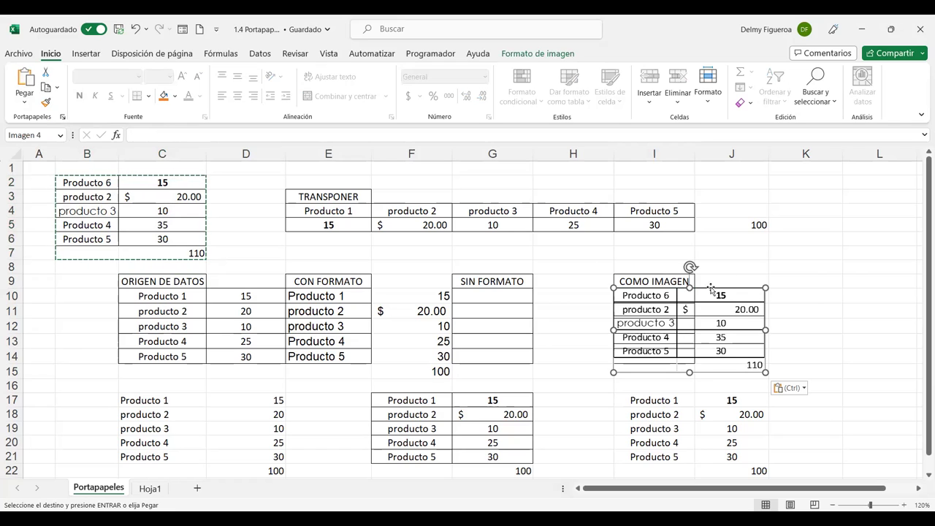
Move the table picture one column right beside COMO IMAGEN and deselect it at B16.
{"action": "left_click_drag", "start_coordinate": [708, 289], "coordinate": [799, 286]}
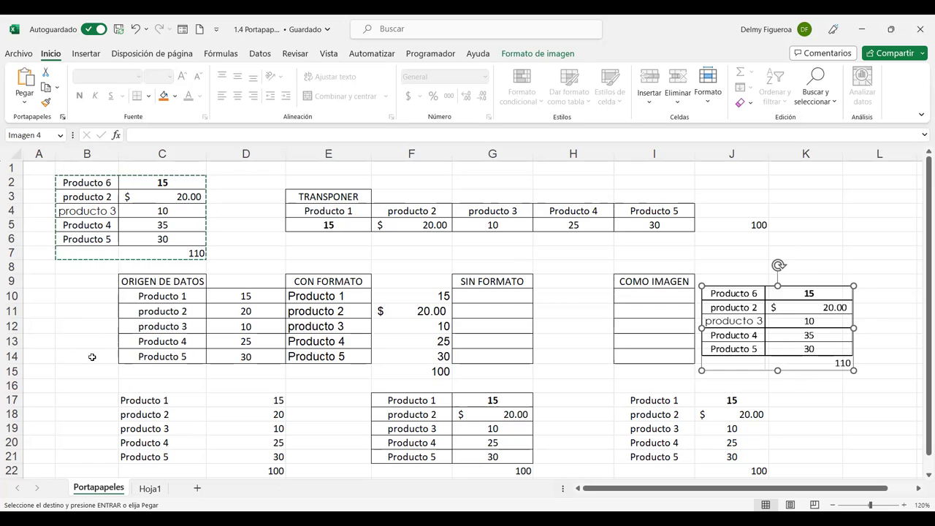
{"action": "left_click", "coordinate": [24, 102]}
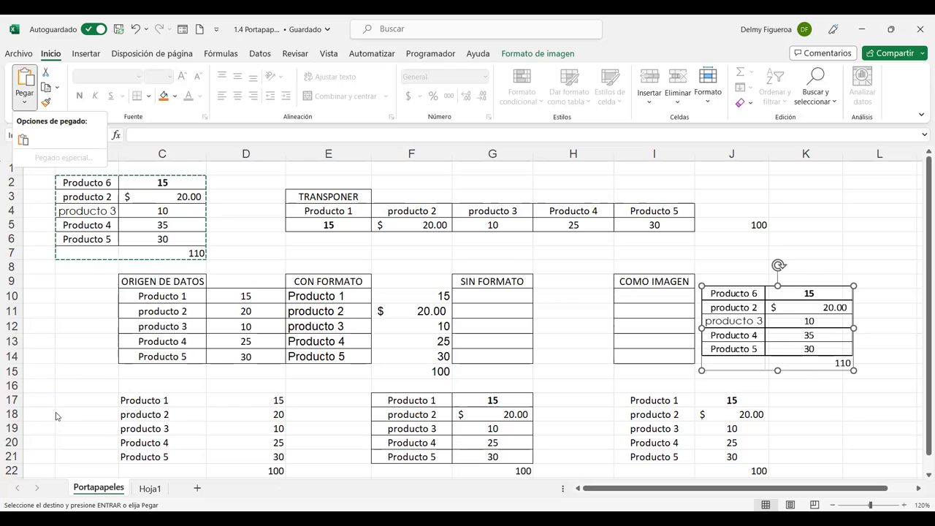
{"action": "left_click", "coordinate": [25, 108]}
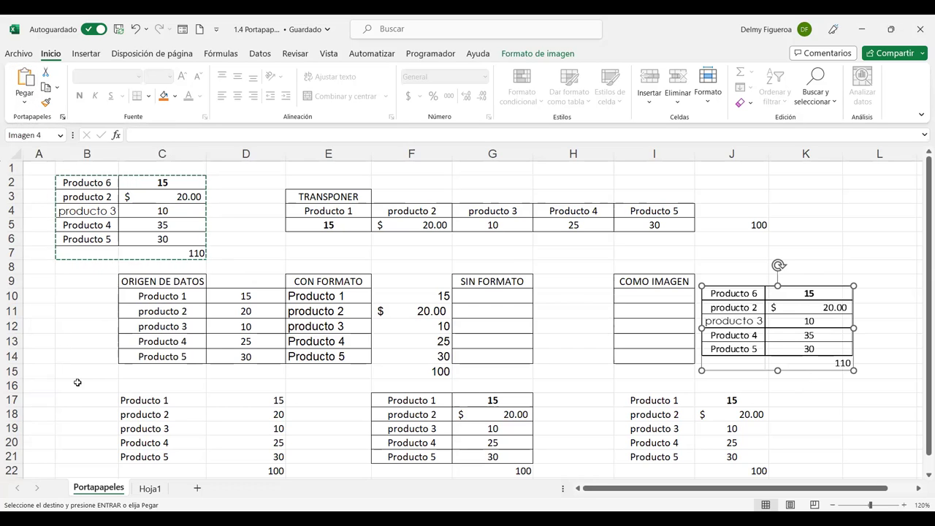
{"action": "left_click", "coordinate": [78, 383]}
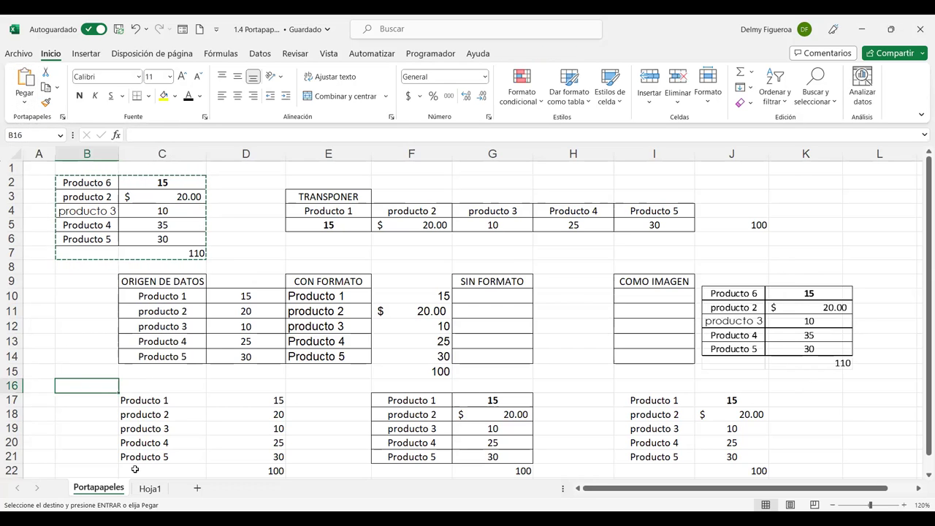
{"action": "left_click", "coordinate": [29, 102]}
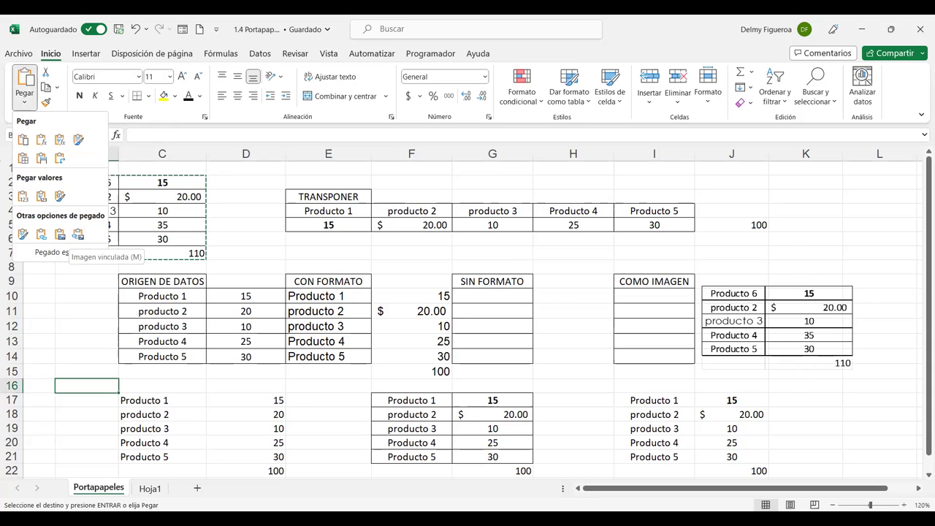
Paste the copied table as an Imagen vinculada at J9 on Hoja1.
{"action": "left_click", "coordinate": [155, 499]}
{"action": "left_click", "coordinate": [157, 487]}
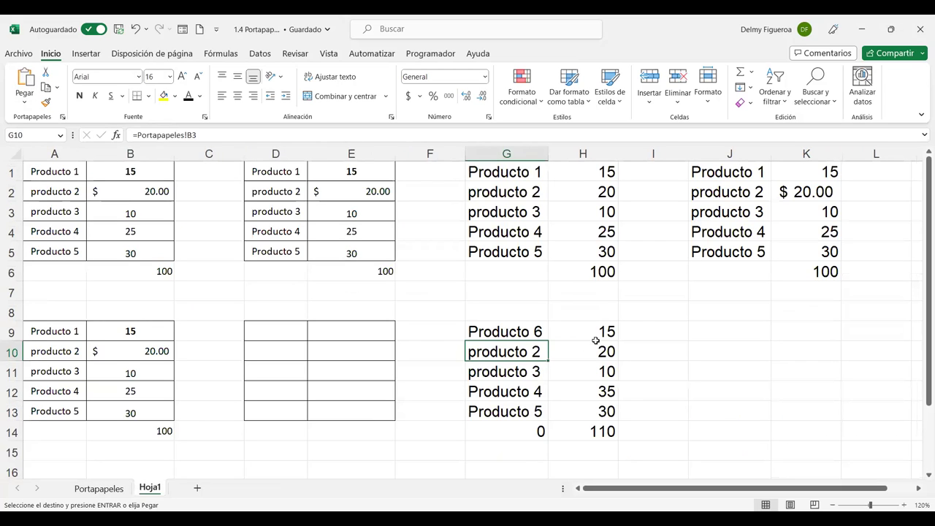
{"action": "left_click", "coordinate": [748, 329]}
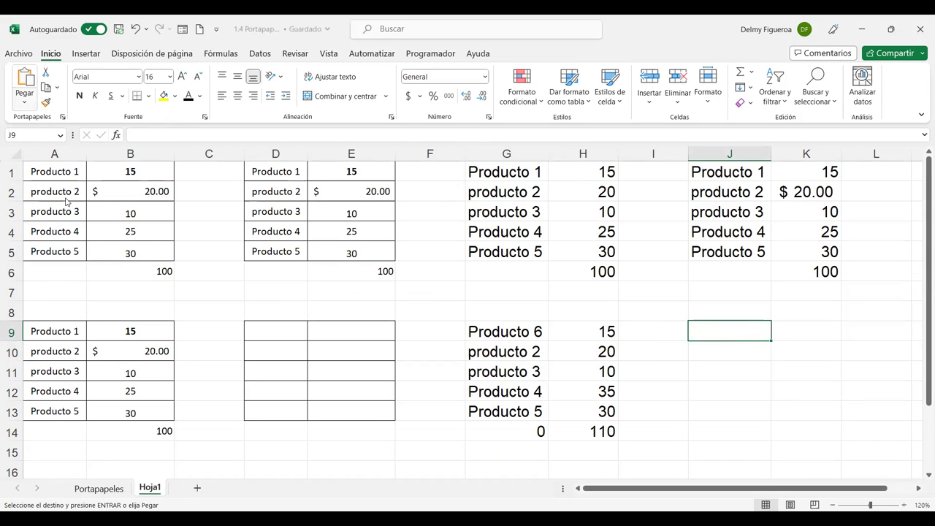
{"action": "left_click", "coordinate": [24, 100]}
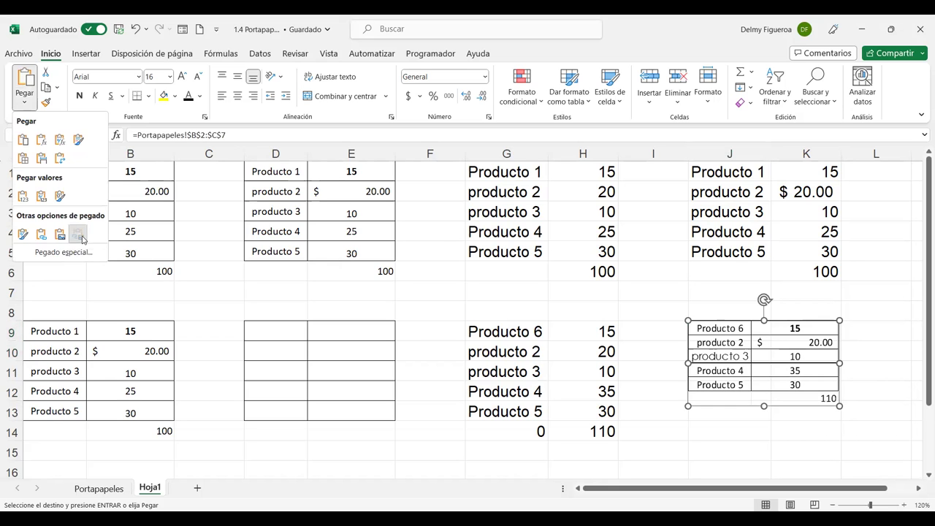
{"action": "left_click", "coordinate": [81, 236]}
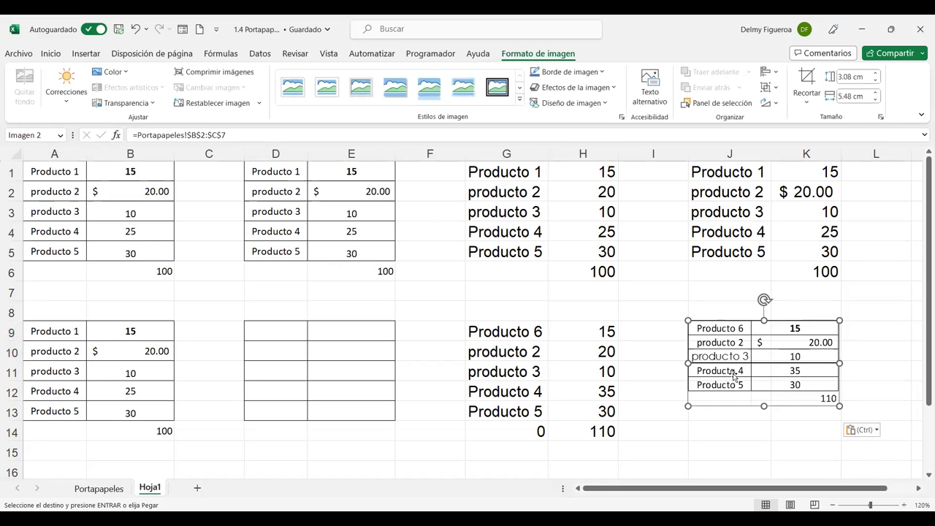
Select the linked picture to check it, then return to Portapapeles at cell C6.
{"action": "left_click", "coordinate": [50, 54]}
{"action": "left_click", "coordinate": [25, 104]}
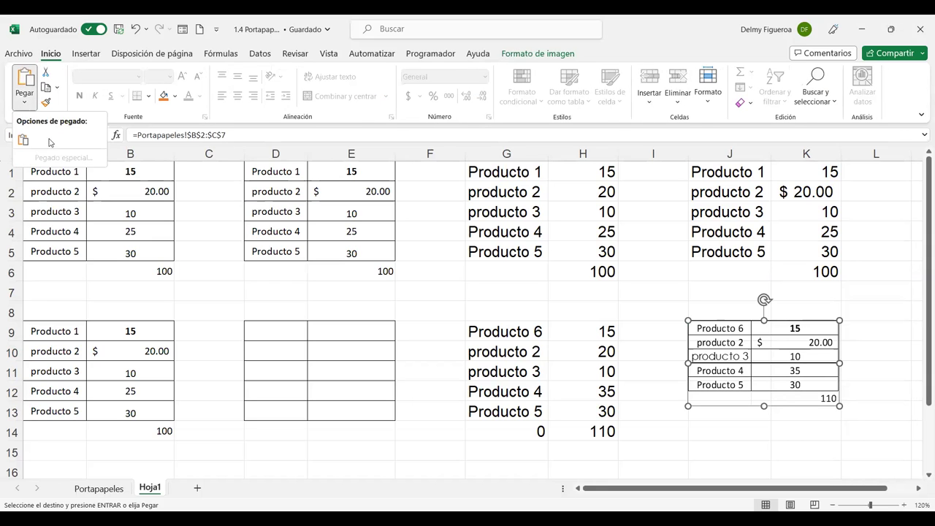
{"action": "left_click", "coordinate": [634, 291]}
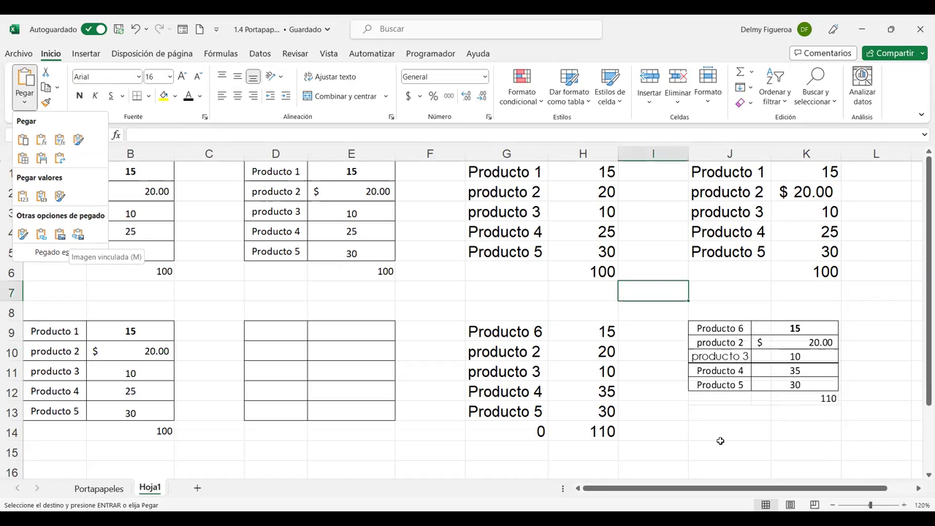
{"action": "left_click", "coordinate": [726, 347]}
{"action": "left_click", "coordinate": [723, 333]}
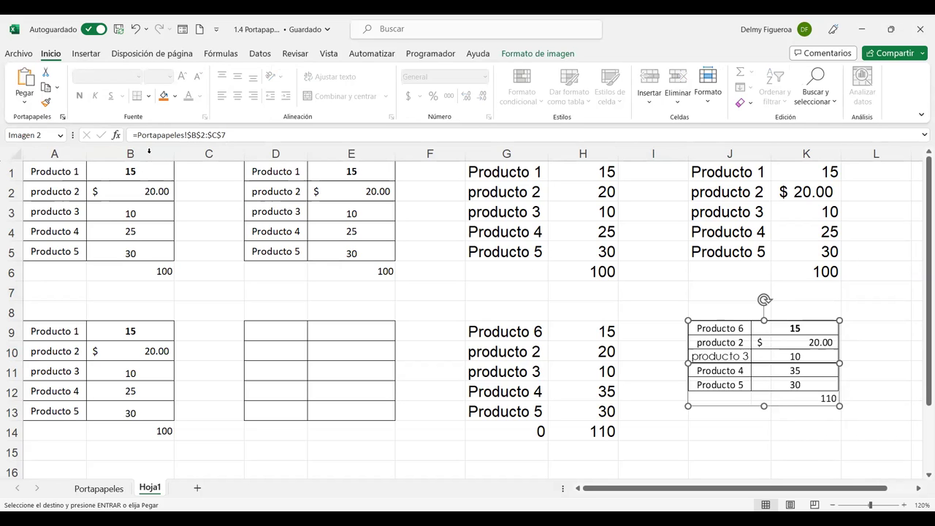
{"action": "left_click", "coordinate": [116, 493]}
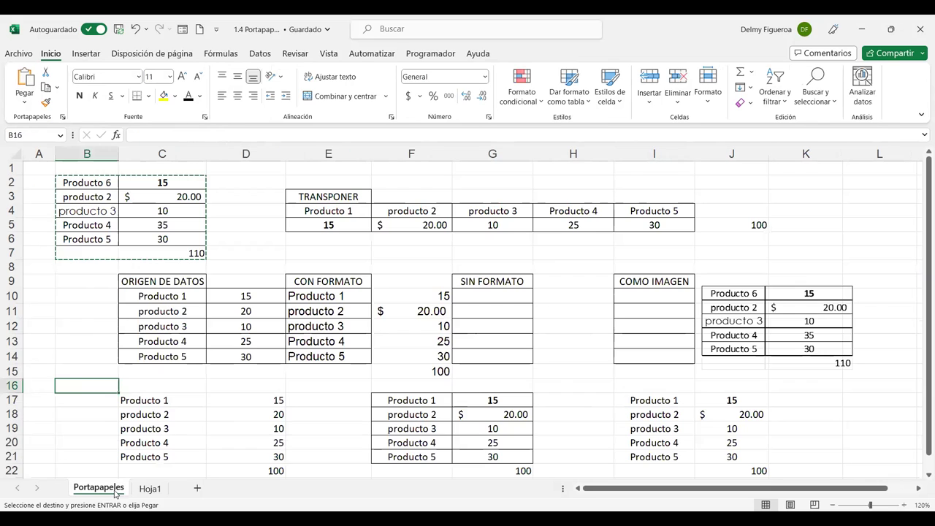
{"action": "left_click", "coordinate": [773, 319]}
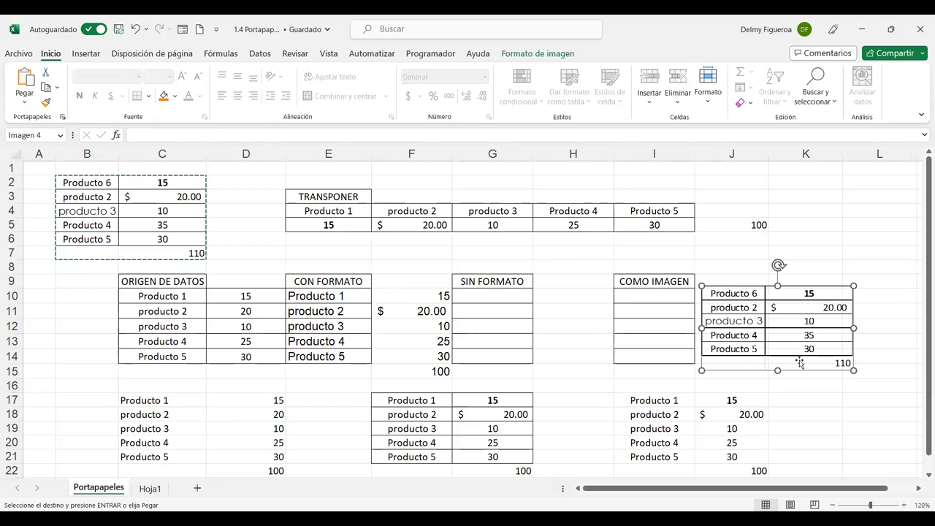
{"action": "left_click", "coordinate": [150, 488]}
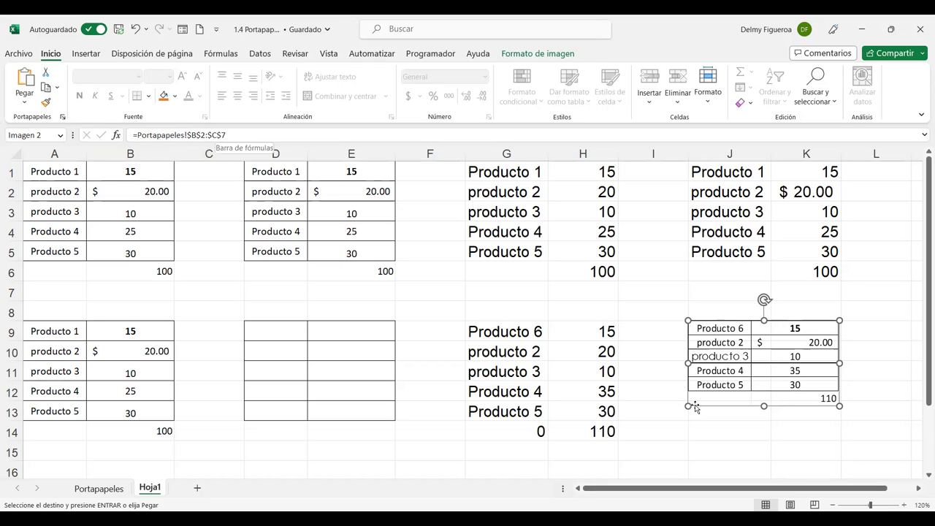
{"action": "left_click", "coordinate": [99, 491]}
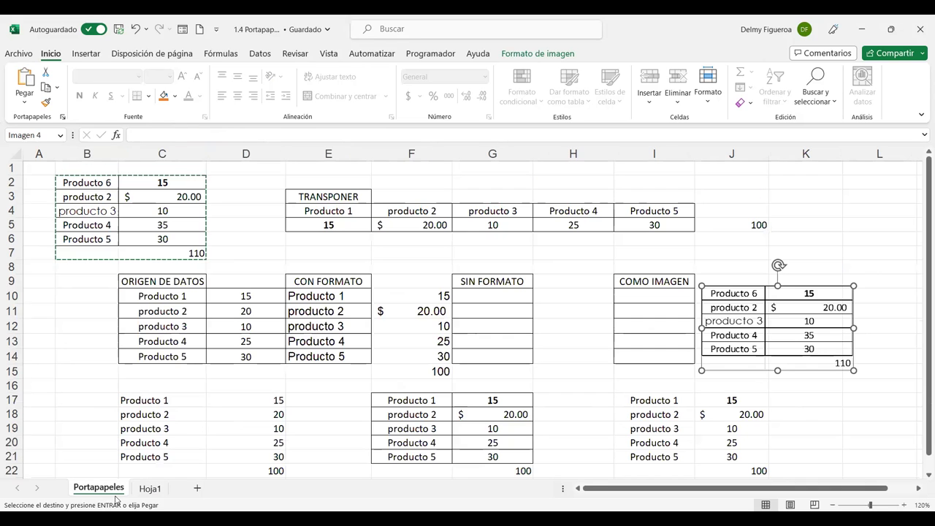
{"action": "left_click", "coordinate": [151, 237]}
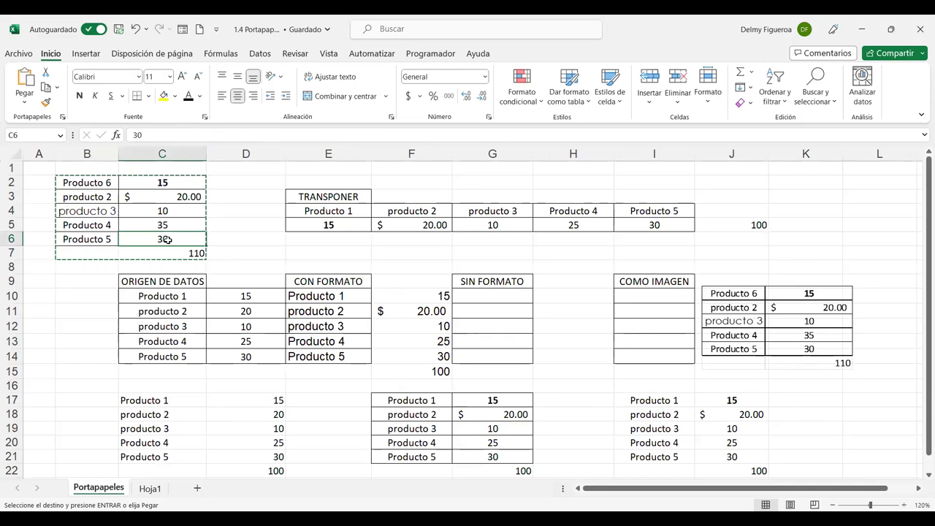
Rename Producto 5 in B6 to Producto 7.
{"action": "left_click", "coordinate": [110, 238]}
{"action": "left_click", "coordinate": [182, 137]}
{"action": "key", "text": "BackSpace"}
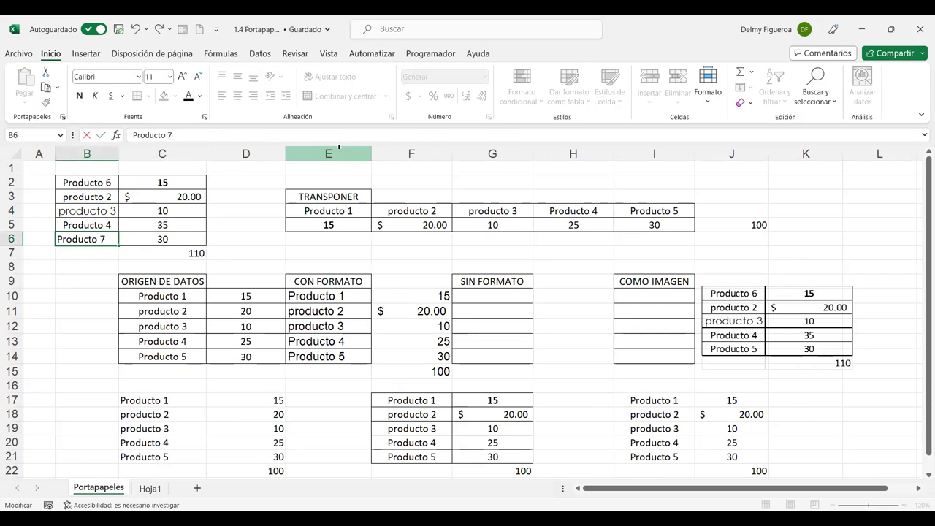
{"action": "key", "text": "Return"}
Enter 40 in C6 and check Hoja1's linked copies show the 120 total.
{"action": "left_click", "coordinate": [175, 238]}
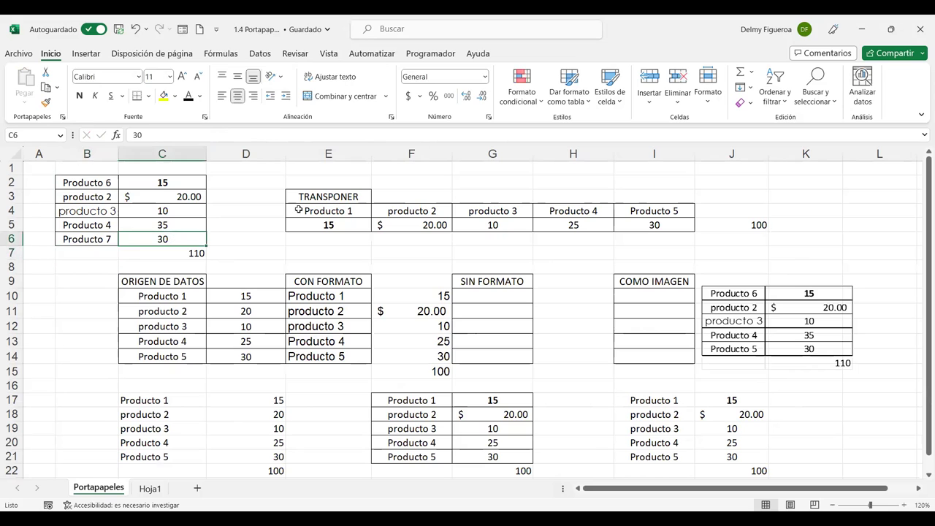
{"action": "type", "text": "40"}
{"action": "key", "text": "Tab"}
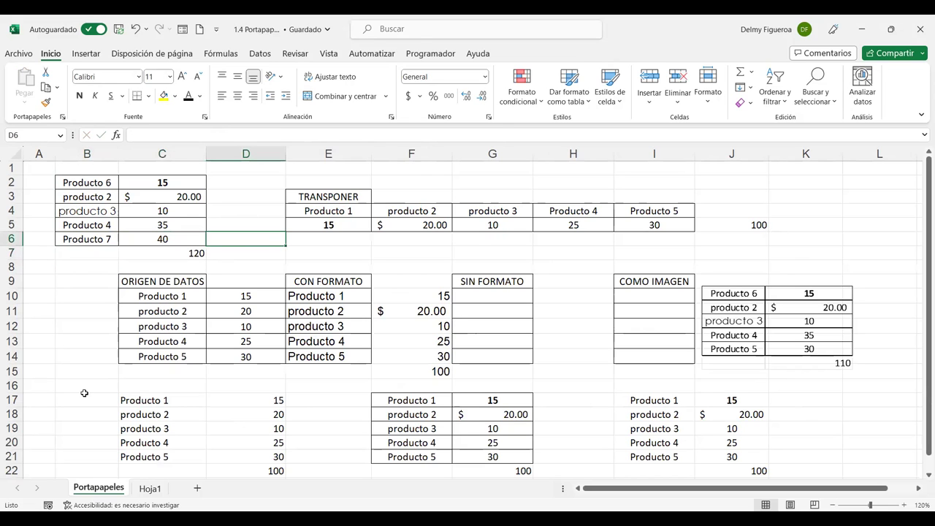
{"action": "left_click", "coordinate": [150, 488]}
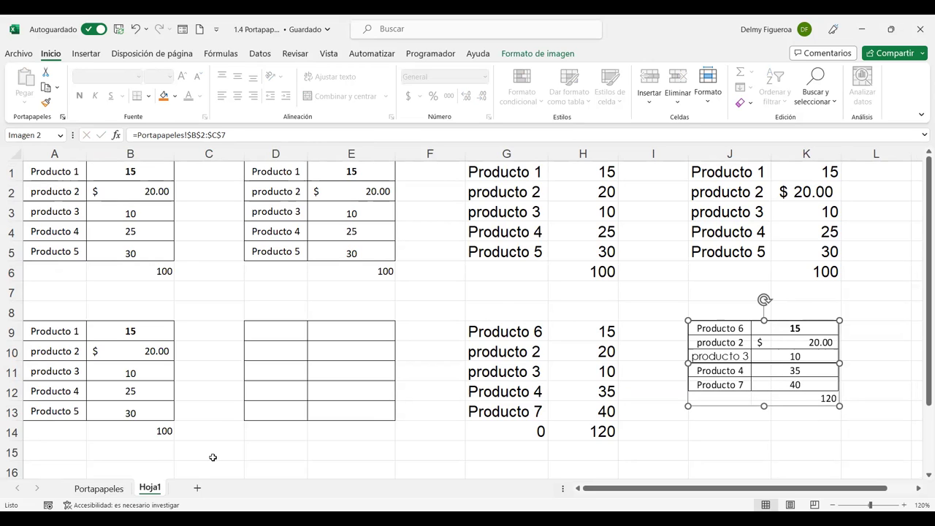
{"action": "left_click", "coordinate": [106, 489]}
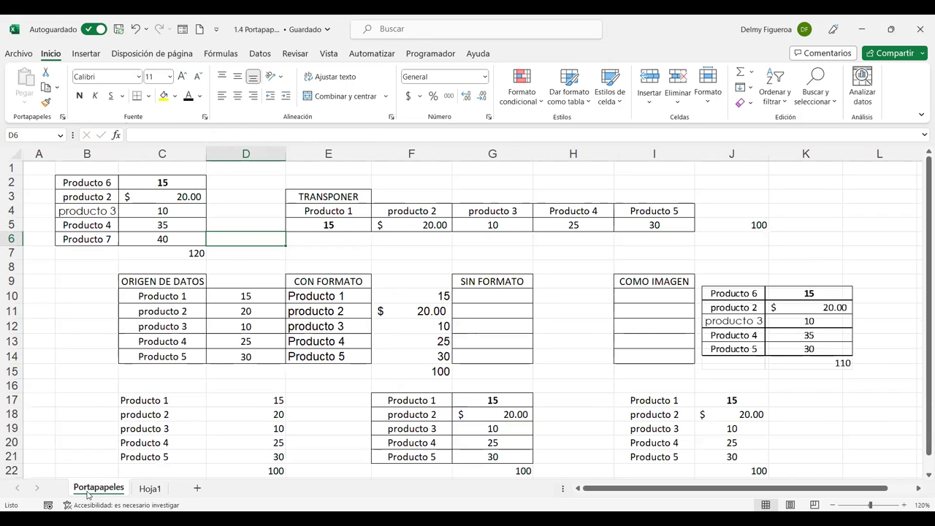
Copy B2:C7 with Ctrl+C, open and cancel Pegado especial, then show Hoja1.
{"action": "left_click_drag", "start_coordinate": [84, 182], "coordinate": [193, 252]}
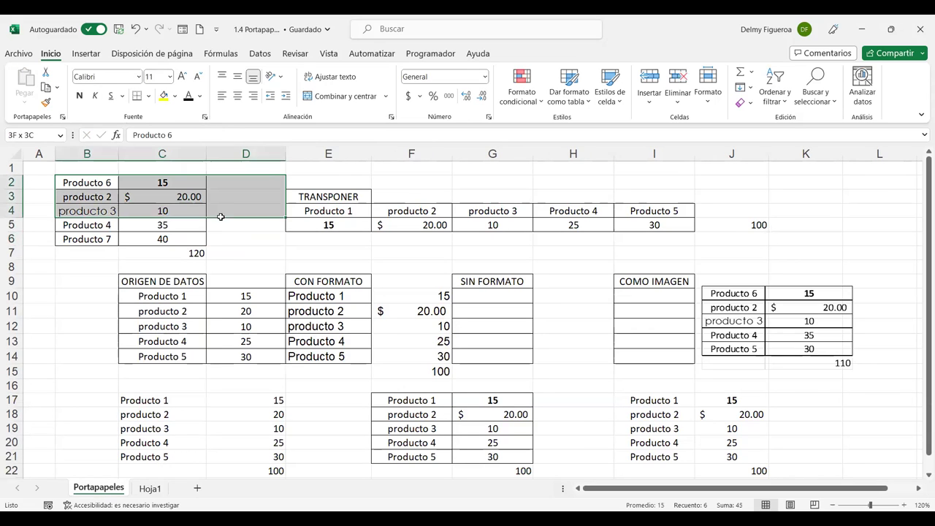
{"action": "key", "text": "ctrl+c"}
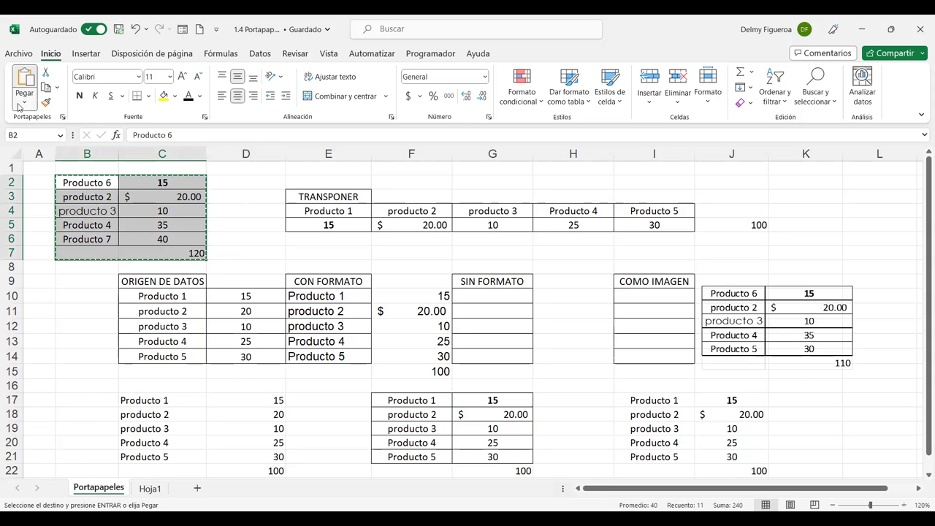
{"action": "left_click", "coordinate": [23, 103]}
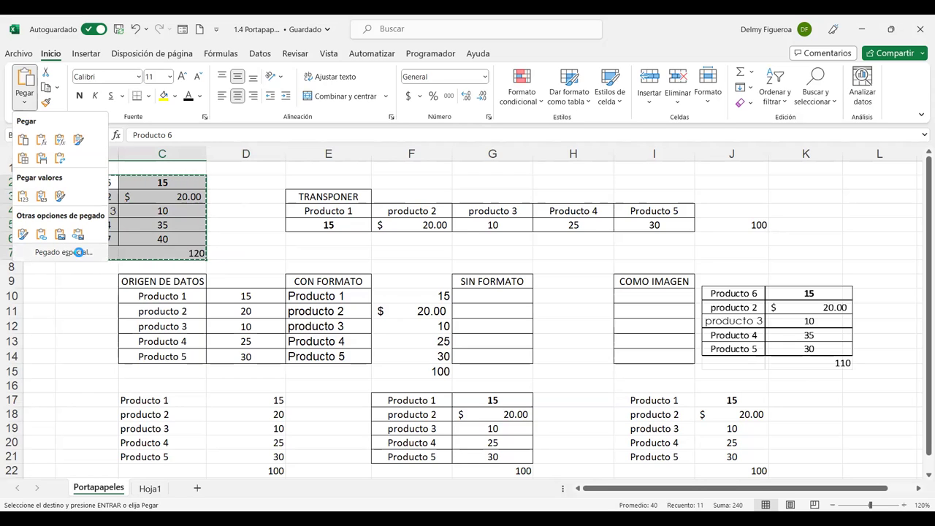
{"action": "left_click", "coordinate": [73, 252]}
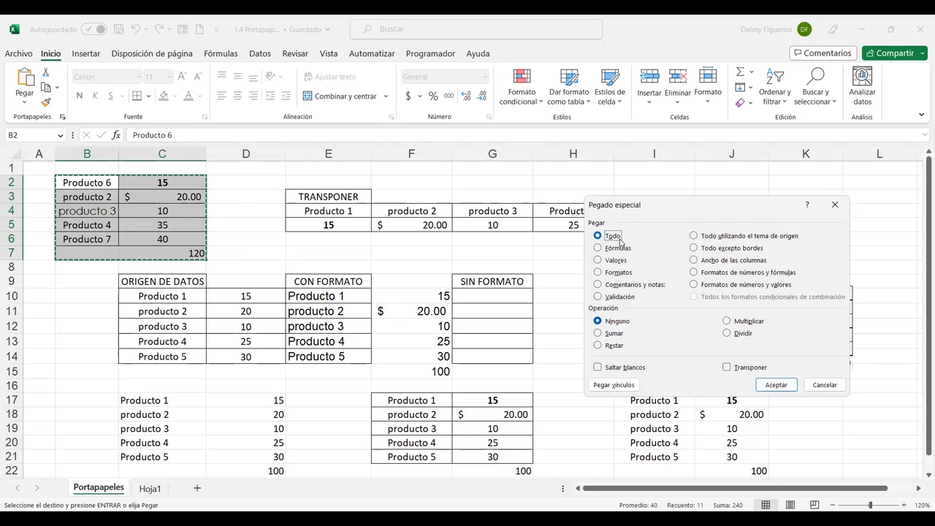
{"action": "left_click", "coordinate": [825, 385]}
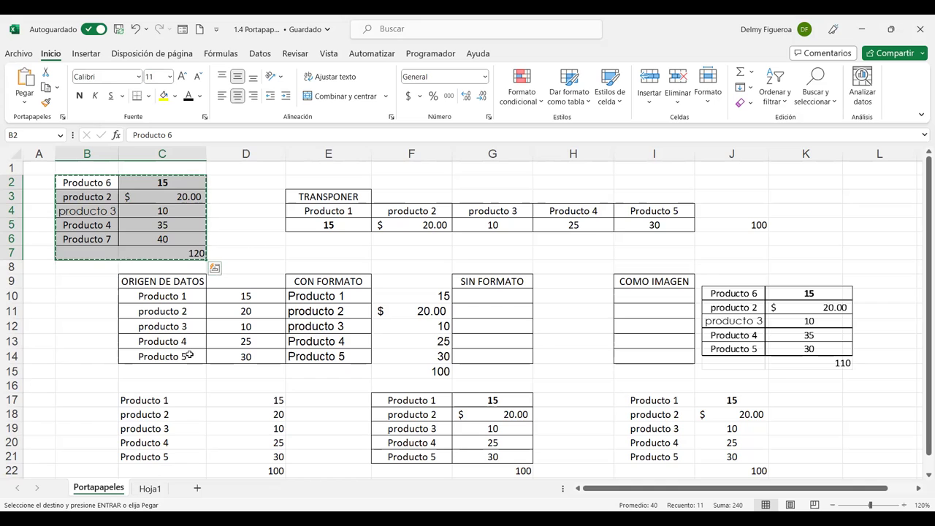
{"action": "left_click", "coordinate": [149, 488]}
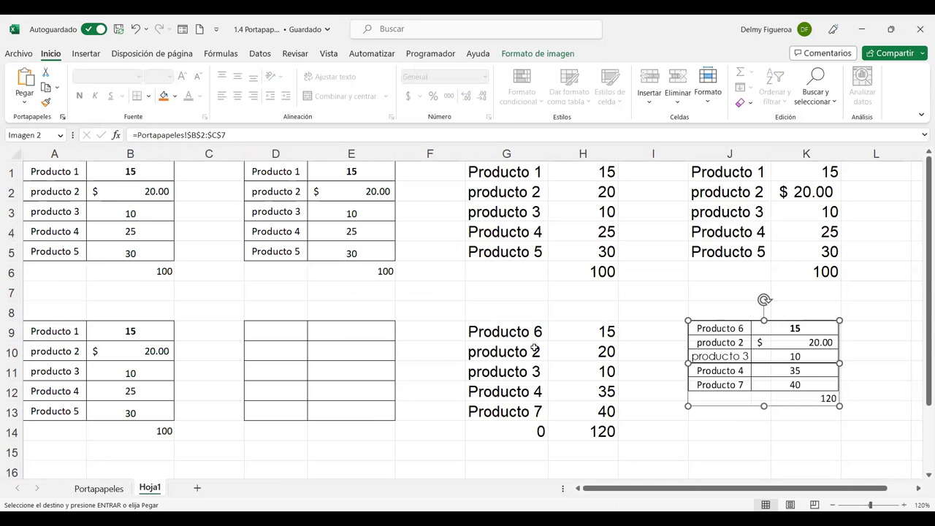
Paste the whole copied table, formats included, into A17 on Hoja1 with Paste Special Todo.
{"action": "scroll", "coordinate": [106, 370], "scroll_direction": "down", "scroll_amount": 2}
{"action": "left_click", "coordinate": [70, 371]}
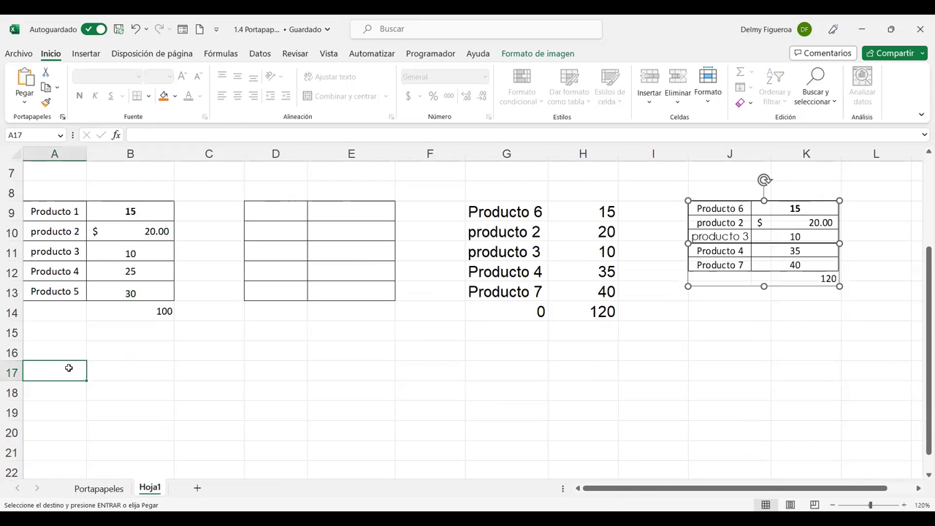
{"action": "left_click", "coordinate": [97, 488]}
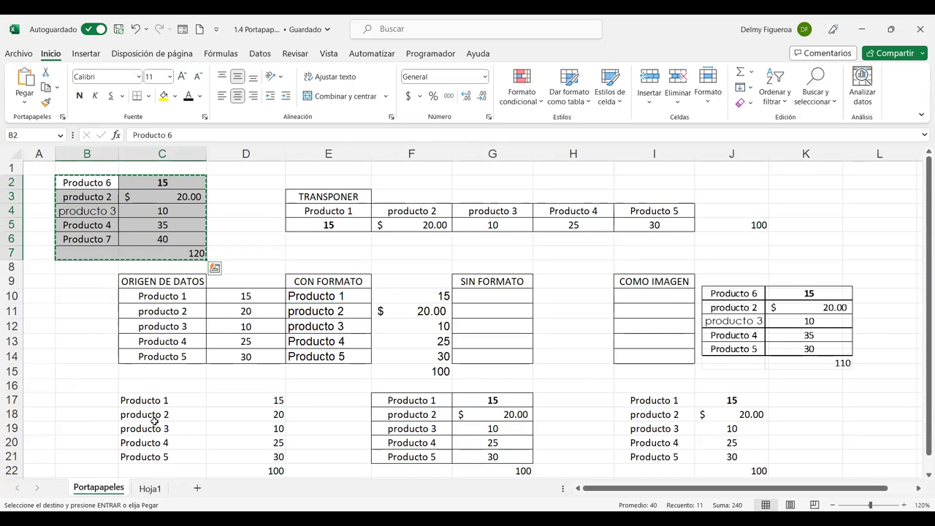
{"action": "left_click", "coordinate": [152, 495]}
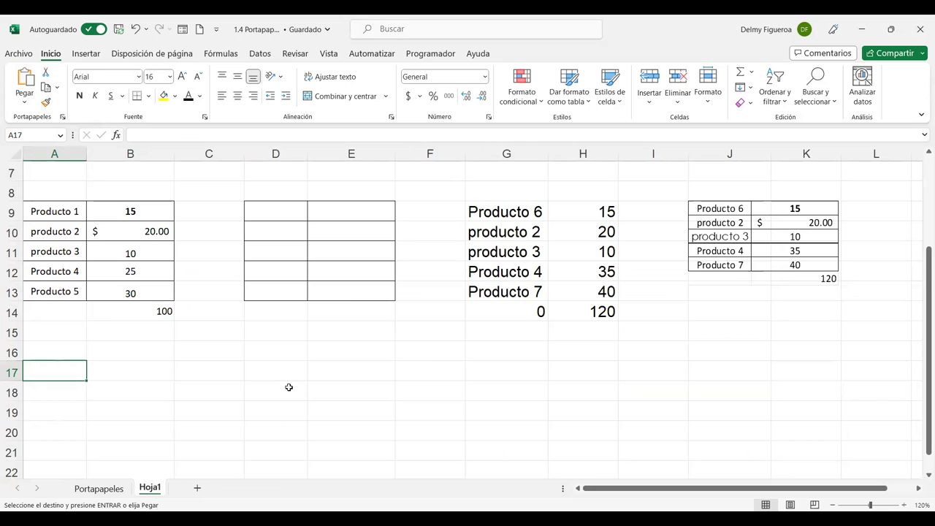
{"action": "key", "text": "ctrl+alt+v"}
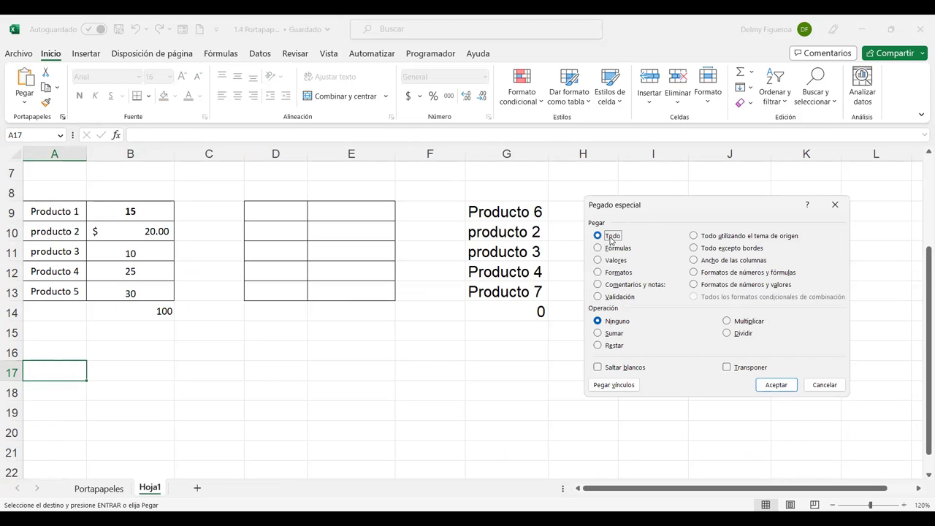
{"action": "left_click", "coordinate": [787, 386]}
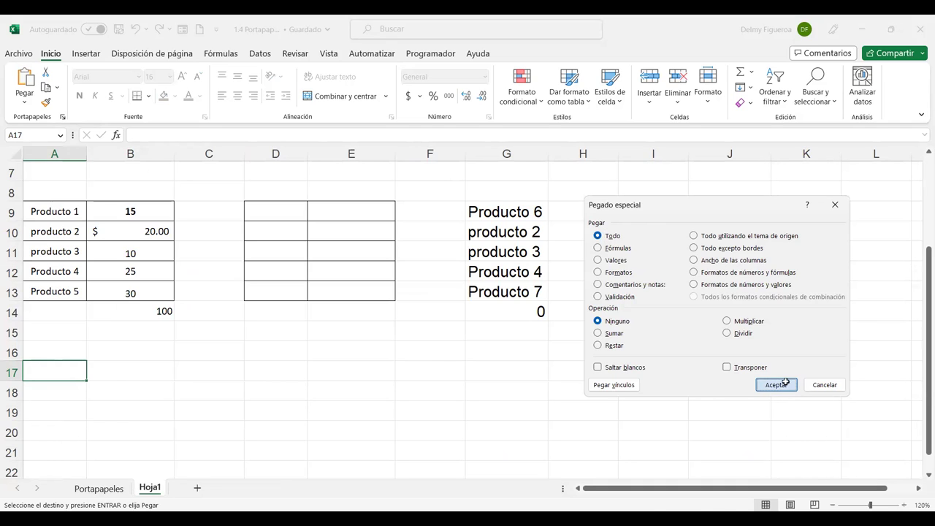
Check the pasted names, formatting and =SUMA(B17:B21) total of 120, then return to Portapapeles.
{"action": "scroll", "coordinate": [168, 385], "scroll_direction": "down", "scroll_amount": 1}
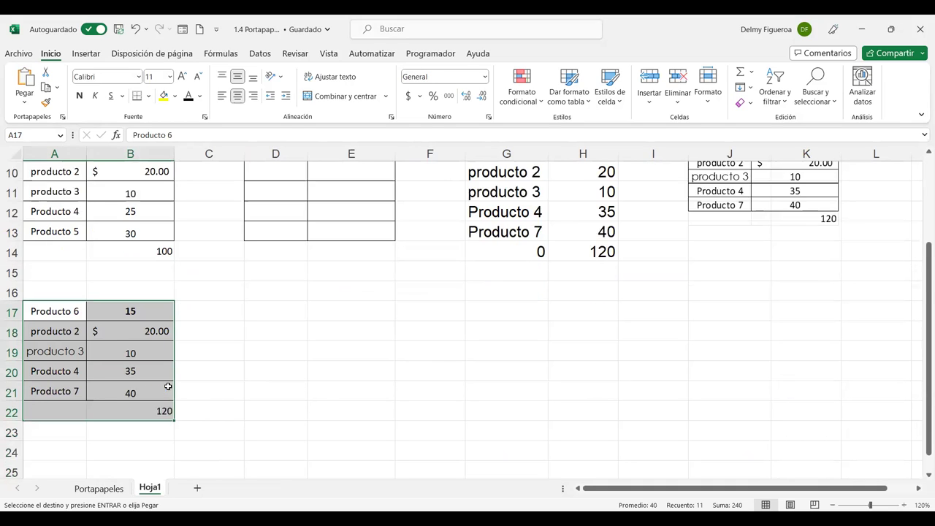
{"action": "scroll", "coordinate": [168, 386], "scroll_direction": "down", "scroll_amount": 1}
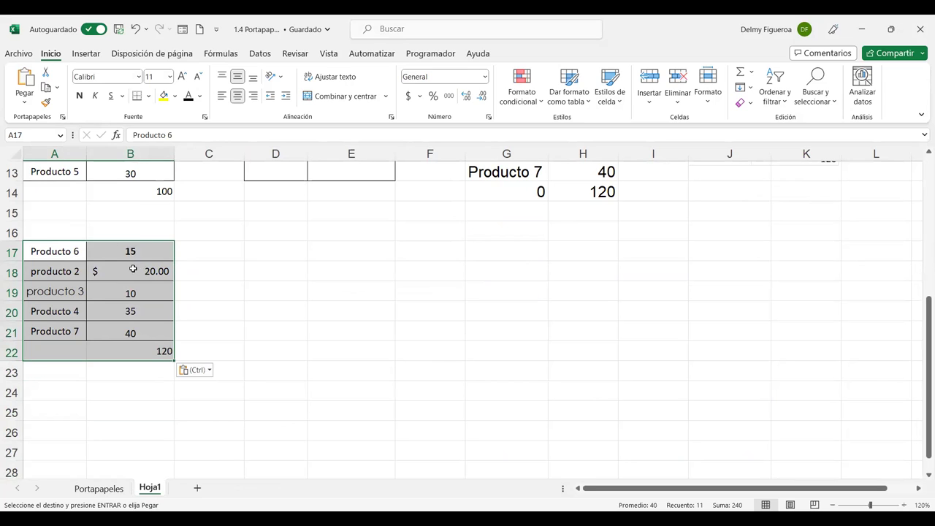
{"action": "left_click", "coordinate": [155, 351]}
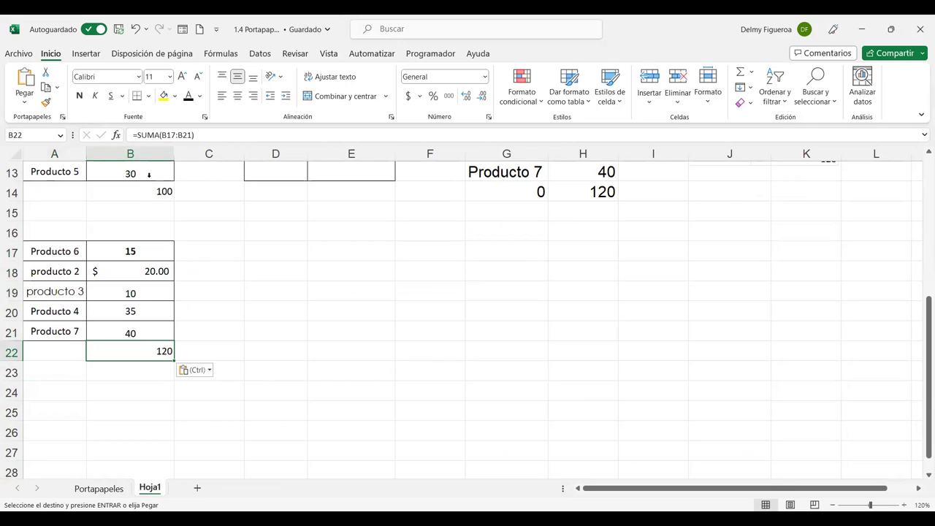
{"action": "left_click_drag", "start_coordinate": [58, 250], "coordinate": [129, 250]}
{"action": "left_click", "coordinate": [58, 251]}
{"action": "scroll", "coordinate": [129, 321], "scroll_direction": "up", "scroll_amount": 1}
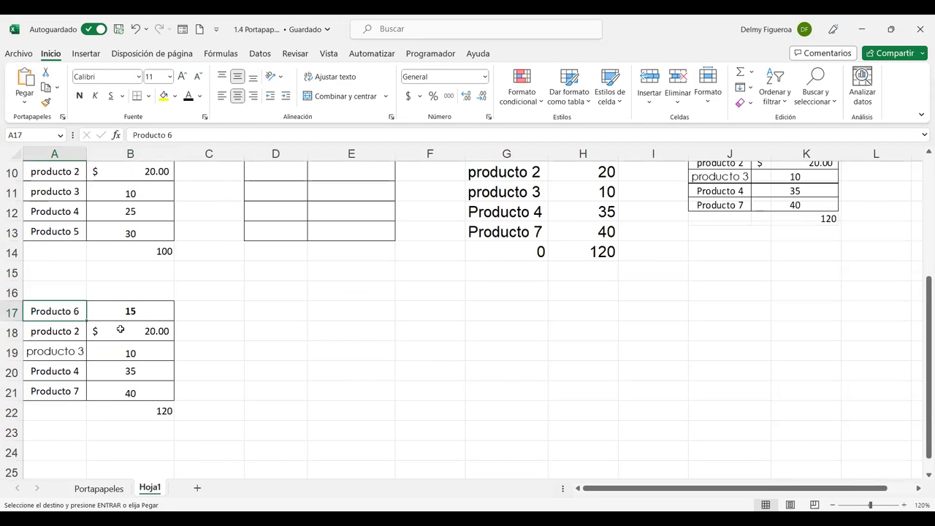
{"action": "left_click", "coordinate": [60, 348]}
{"action": "scroll", "coordinate": [156, 356], "scroll_direction": "up", "scroll_amount": 1}
{"action": "scroll", "coordinate": [131, 416], "scroll_direction": "up", "scroll_amount": 1}
{"action": "scroll", "coordinate": [109, 314], "scroll_direction": "down", "scroll_amount": 2}
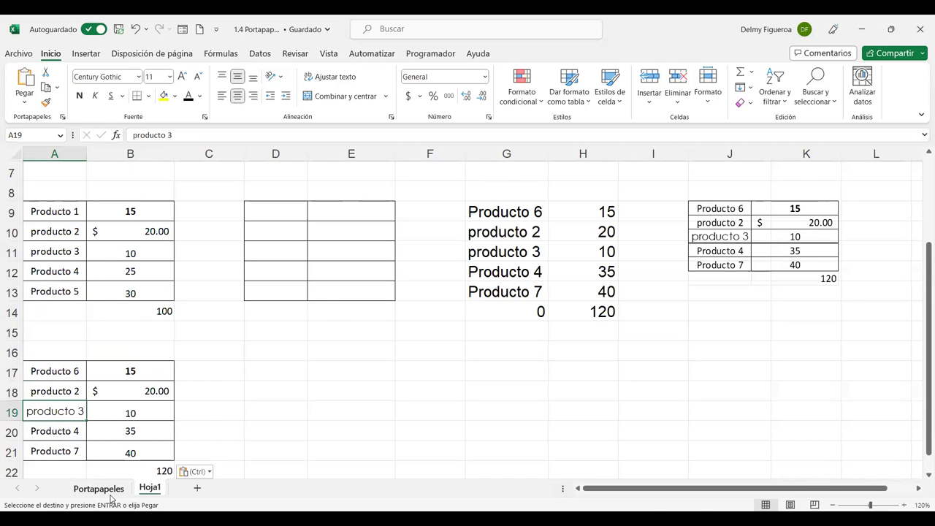
{"action": "left_click", "coordinate": [98, 488]}
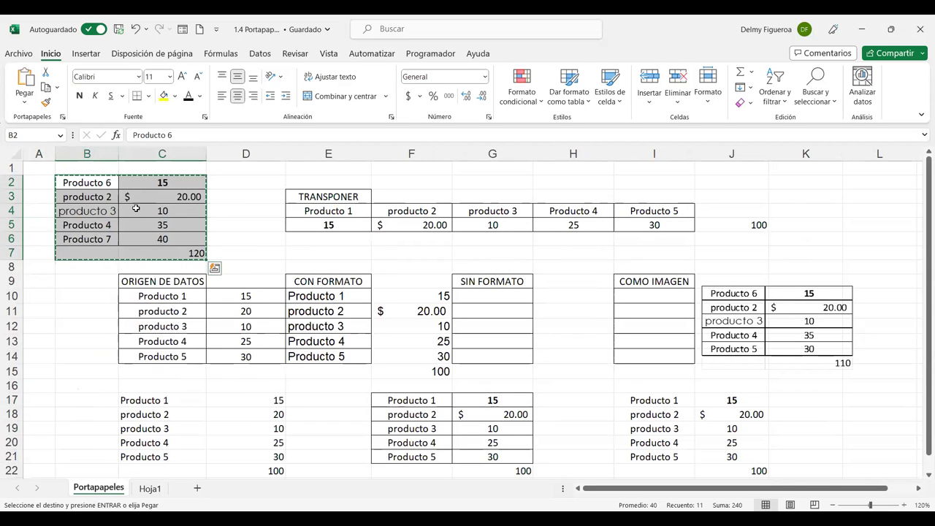
Fill the producto 2 cell yellow, recopy the table B2:C7, and select D17 on Hoja1.
{"action": "left_click", "coordinate": [103, 197]}
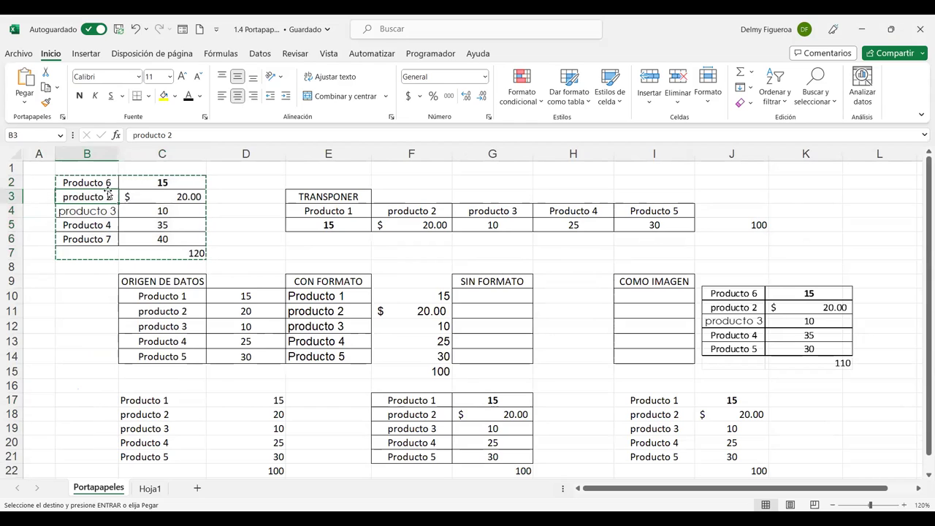
{"action": "left_click", "coordinate": [163, 98]}
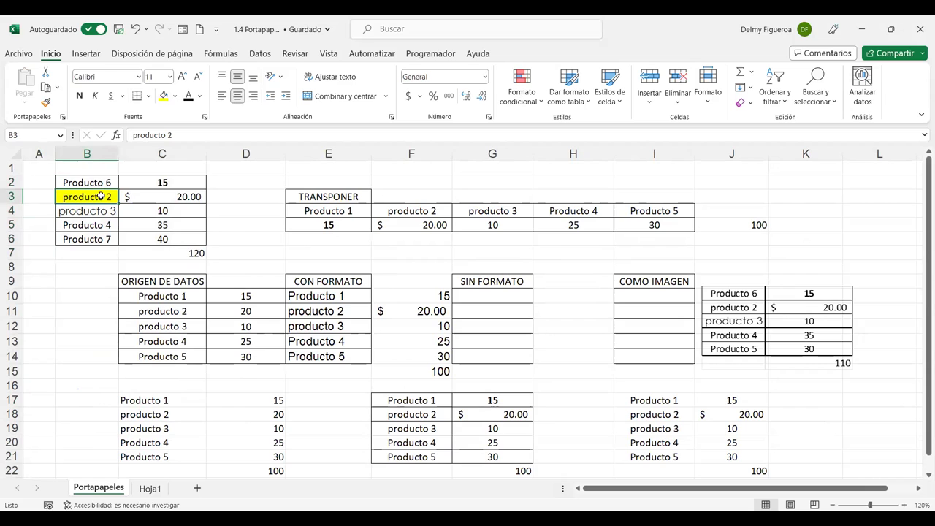
{"action": "left_click_drag", "start_coordinate": [103, 181], "coordinate": [193, 251]}
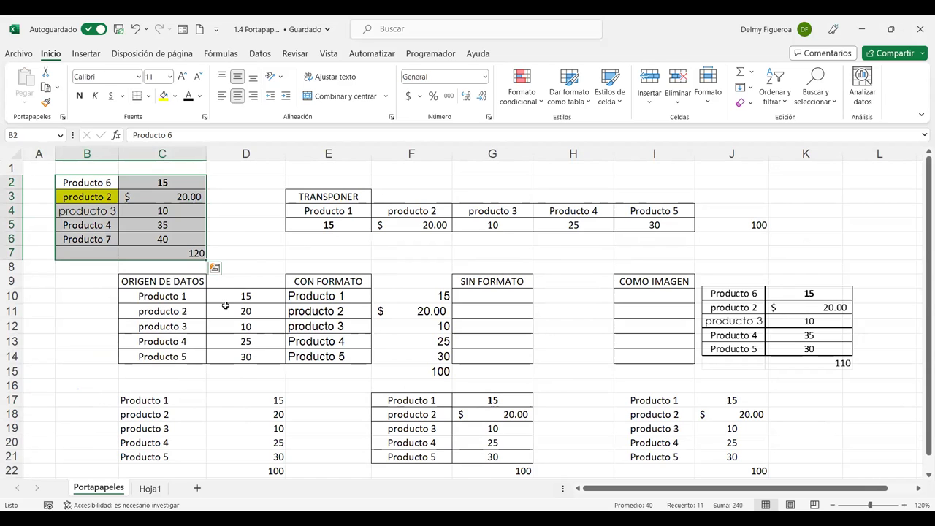
{"action": "key", "text": "ctrl+c"}
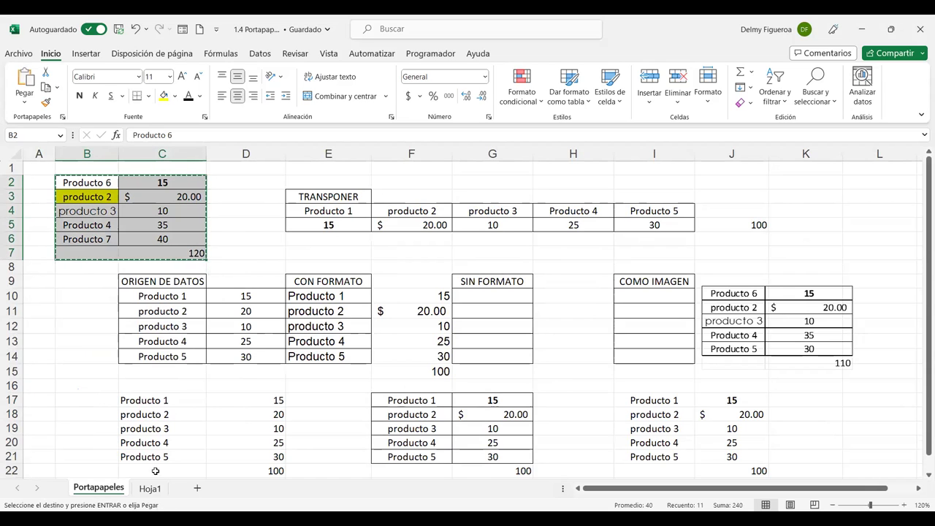
{"action": "left_click", "coordinate": [150, 488]}
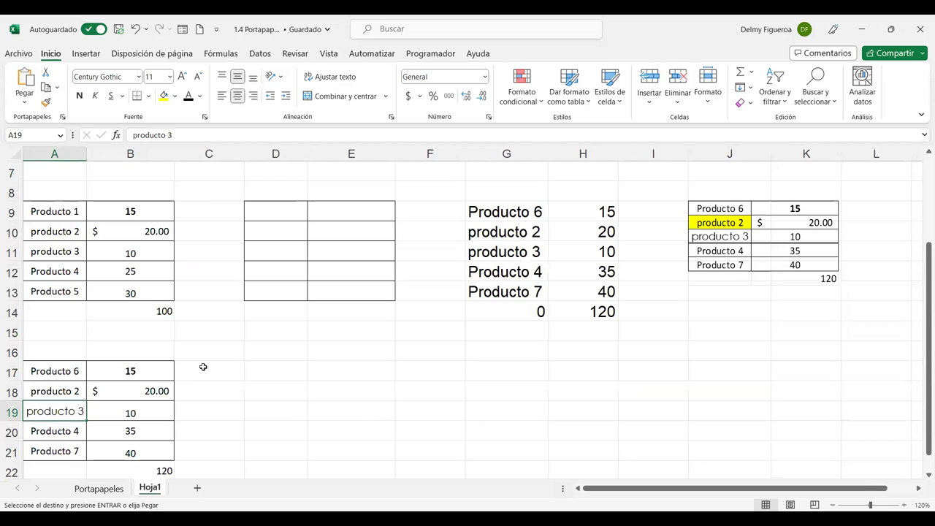
{"action": "left_click", "coordinate": [280, 369]}
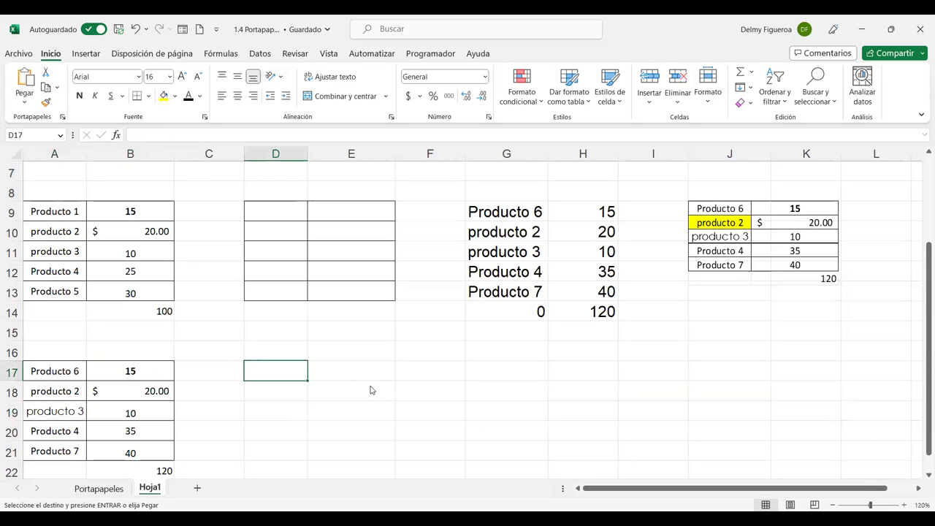
Paste only the formulas at D17, producing =SUMA(E17:E21) totalling 120.
{"action": "key", "text": "ctrl+alt+v"}
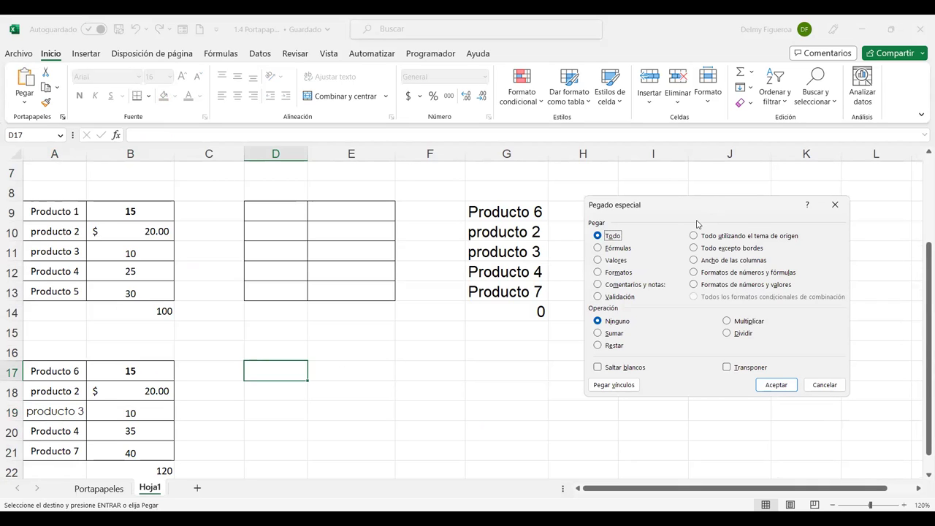
{"action": "left_click", "coordinate": [620, 251]}
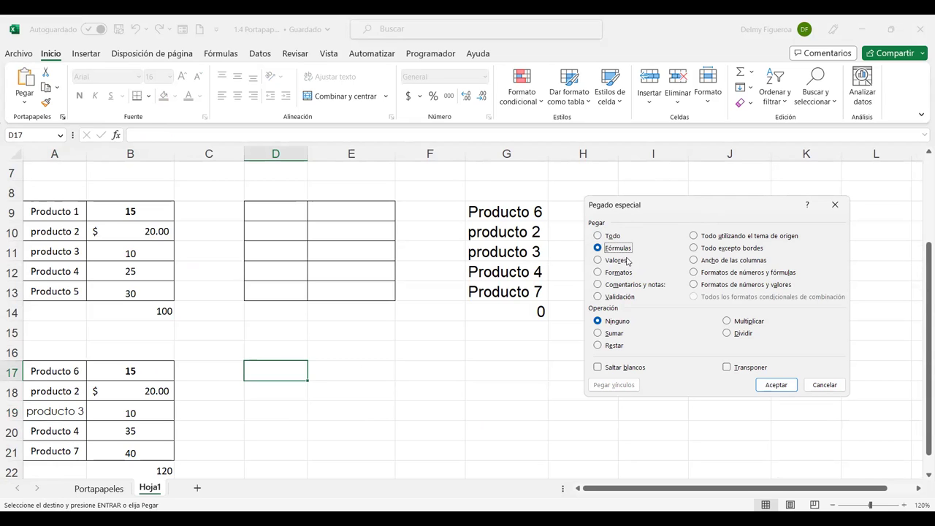
{"action": "left_click", "coordinate": [775, 385]}
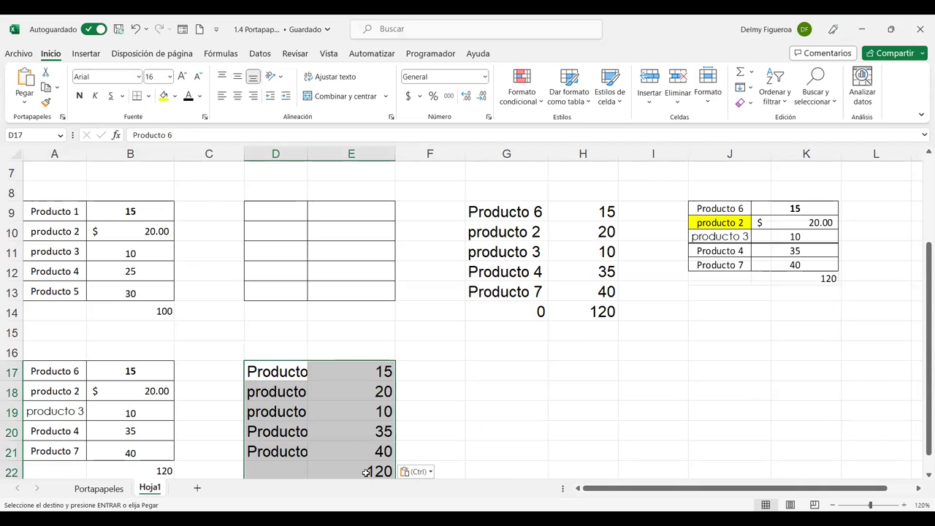
{"action": "scroll", "coordinate": [366, 379], "scroll_direction": "down", "scroll_amount": 2}
{"action": "left_click", "coordinate": [366, 379]}
{"action": "left_click", "coordinate": [370, 351]}
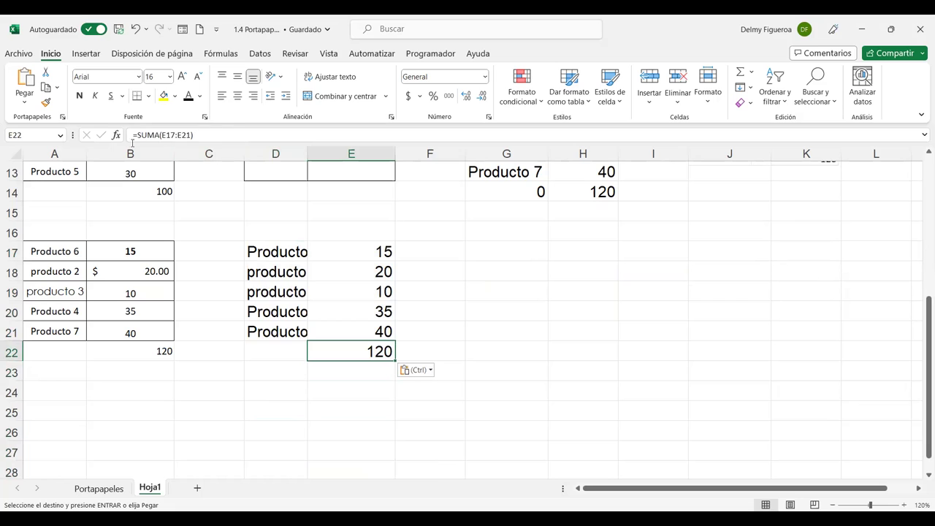
Autofit column D to the product names and check the unformatted pasted cells.
{"action": "double_click", "coordinate": [307, 153]}
{"action": "left_click", "coordinate": [304, 254]}
{"action": "left_click", "coordinate": [304, 292]}
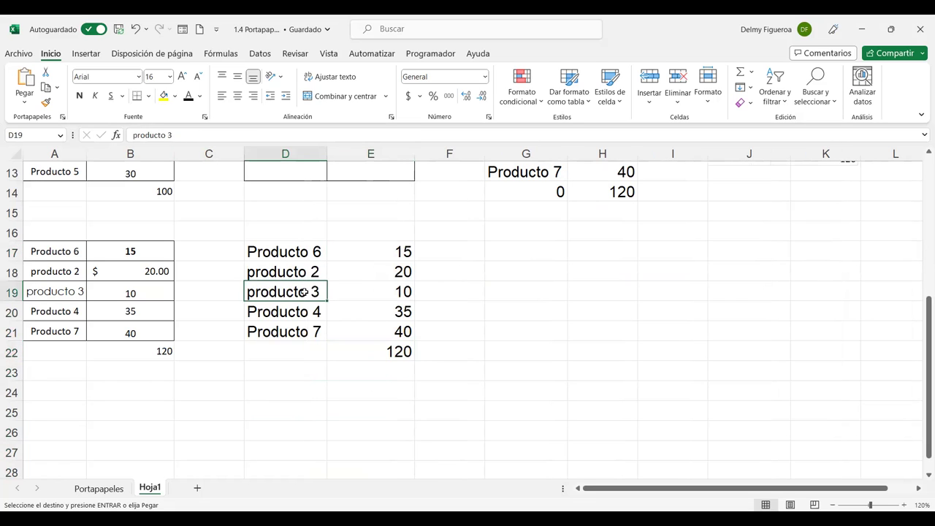
{"action": "left_click", "coordinate": [401, 252]}
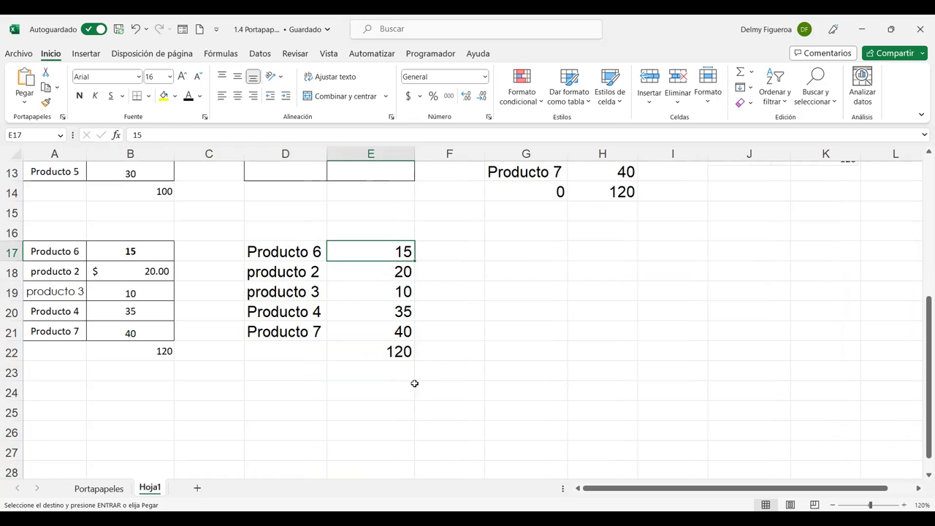
{"action": "left_click", "coordinate": [392, 351]}
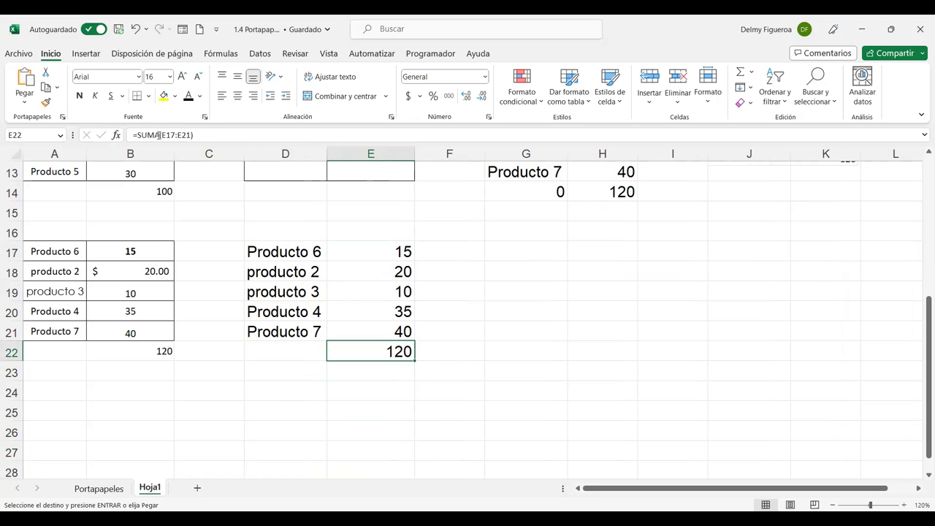
{"action": "left_click", "coordinate": [520, 253]}
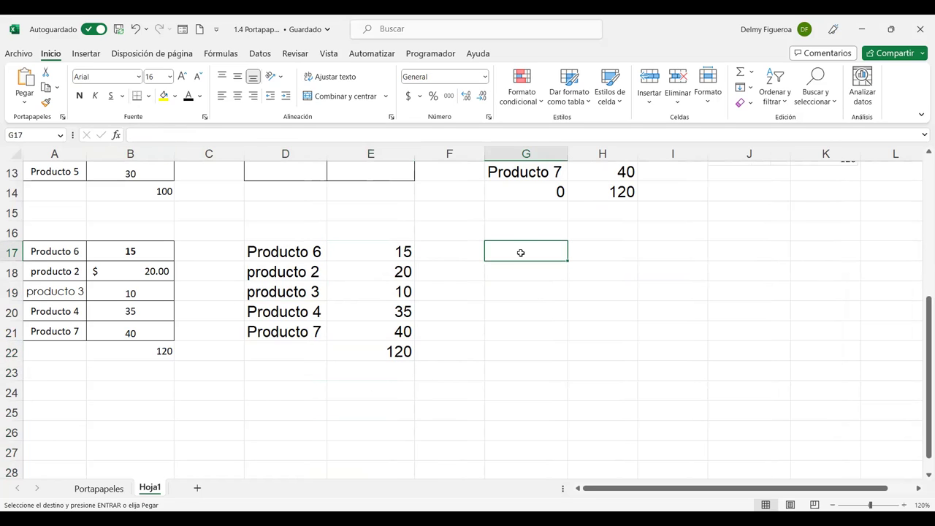
{"action": "left_click", "coordinate": [110, 490]}
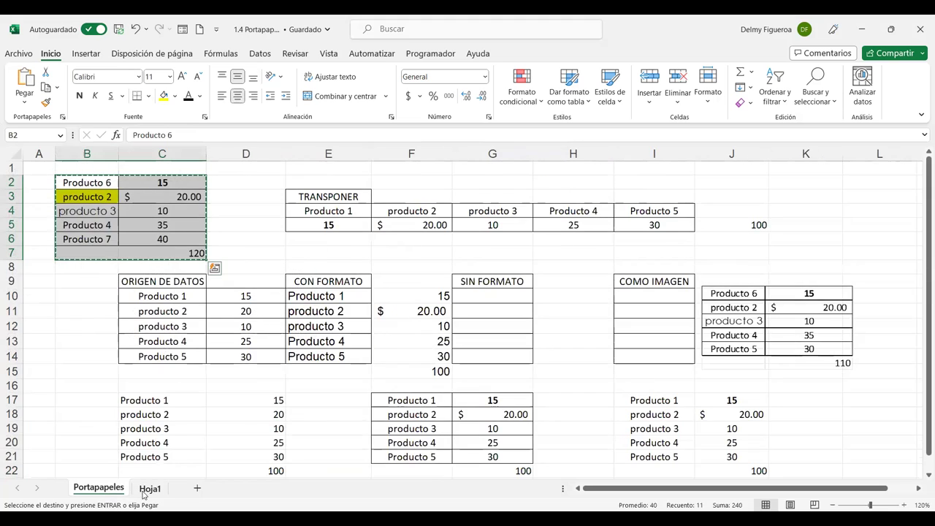
Paste only the values at G17 via right-click Pegado especial, leaving a plain 120 total.
{"action": "left_click", "coordinate": [150, 488]}
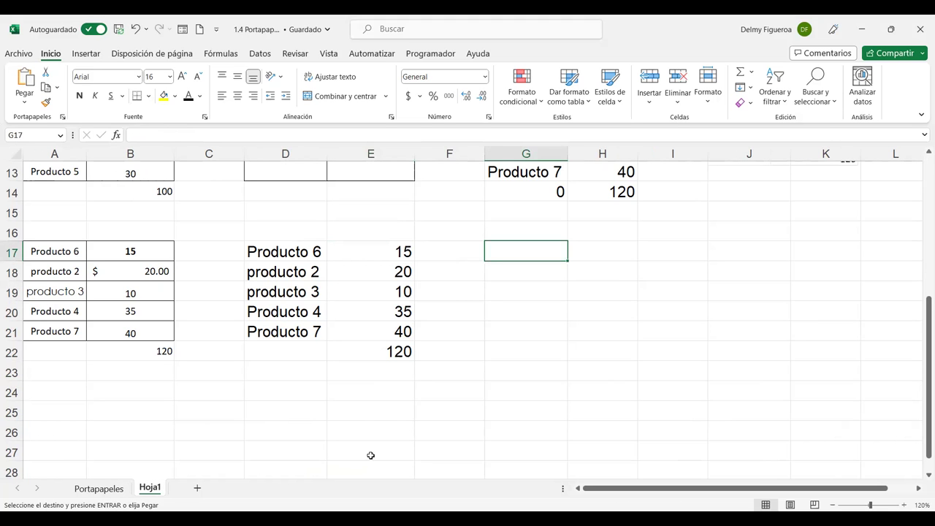
{"action": "right_click", "coordinate": [534, 250]}
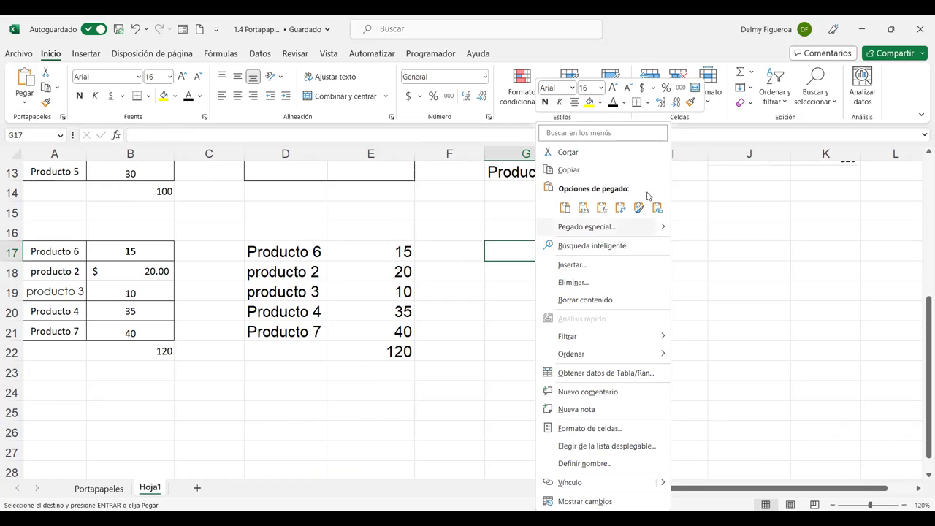
{"action": "left_click", "coordinate": [584, 226]}
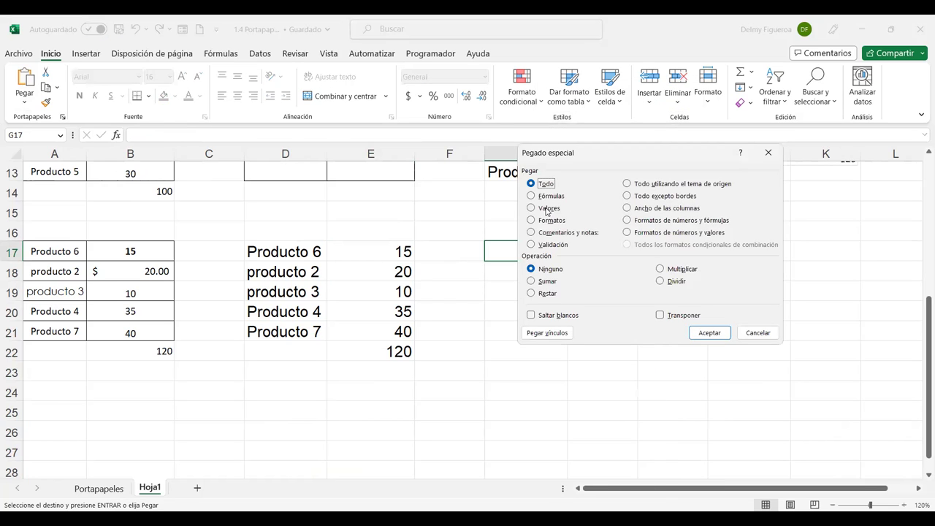
{"action": "left_click", "coordinate": [548, 209]}
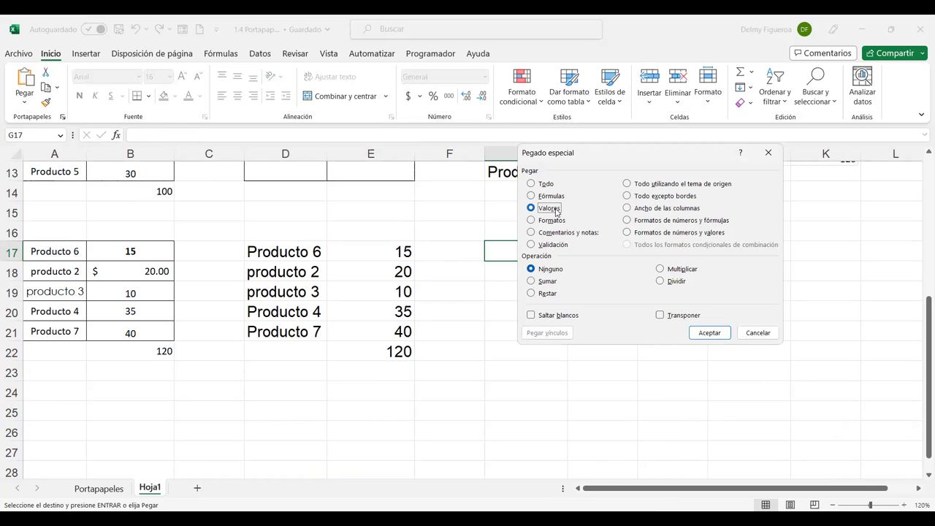
{"action": "left_click", "coordinate": [712, 332]}
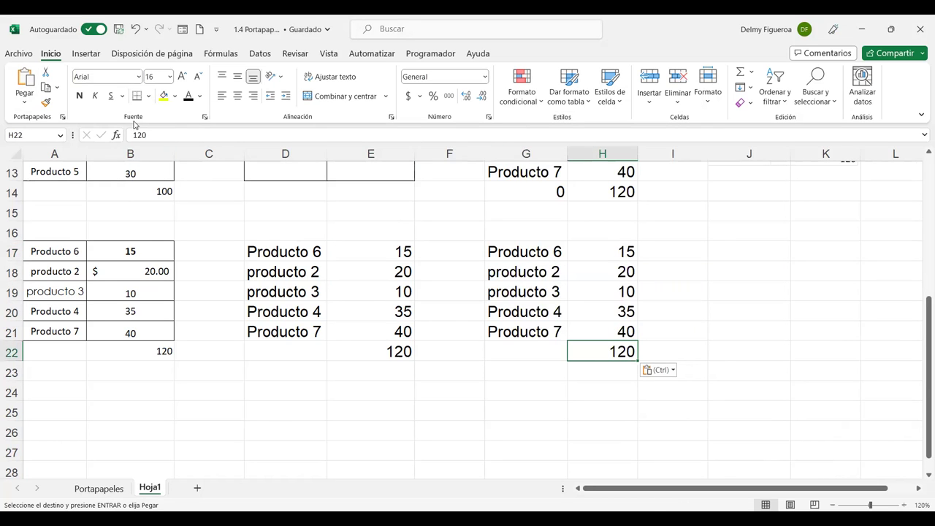
{"action": "left_click", "coordinate": [746, 250]}
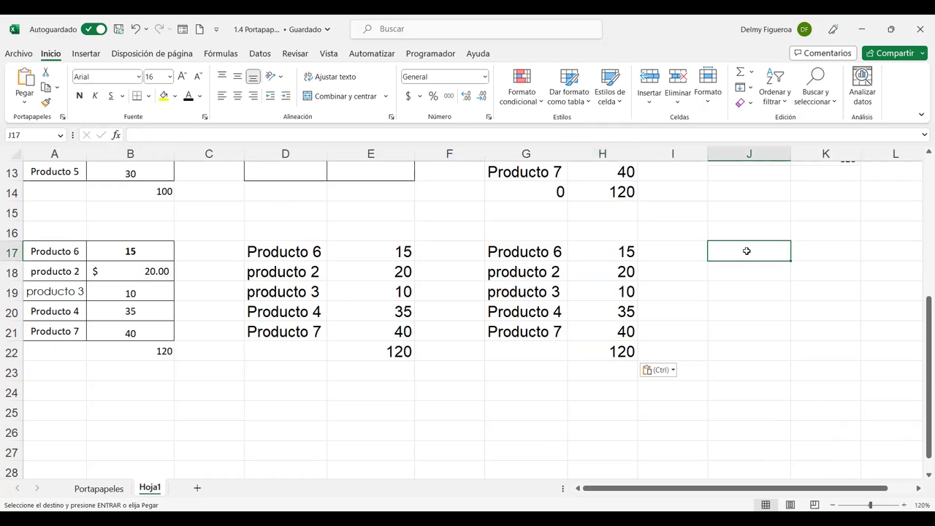
Paste only the formats at J17, giving empty bordered cells with one yellow producto 2 cell.
{"action": "key", "text": "ctrl+alt+v"}
{"action": "left_click", "coordinate": [618, 272]}
{"action": "left_click", "coordinate": [776, 385]}
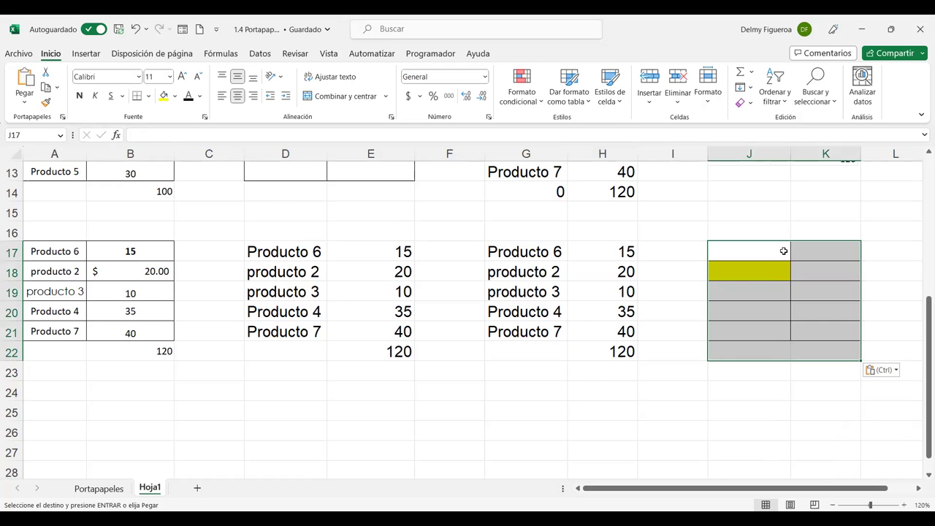
{"action": "left_click", "coordinate": [754, 312]}
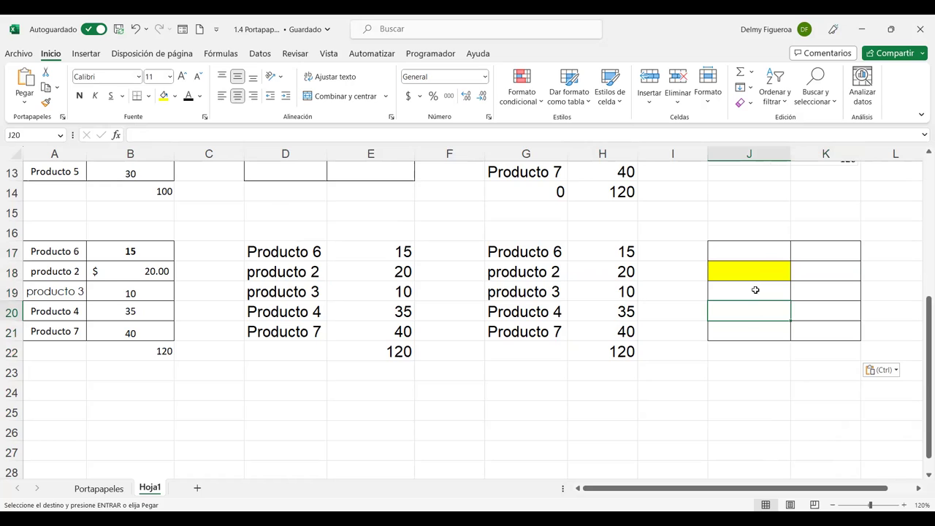
{"action": "left_click", "coordinate": [811, 249]}
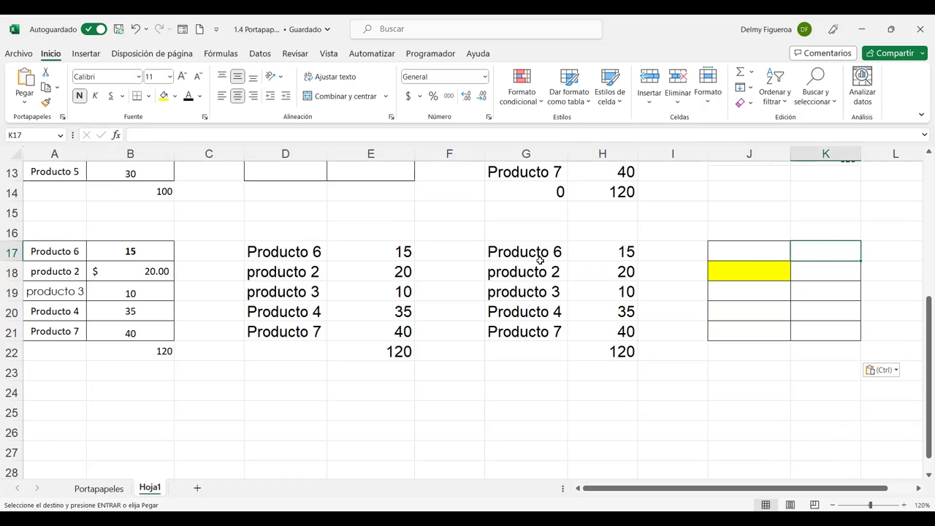
{"action": "left_click", "coordinate": [63, 411]}
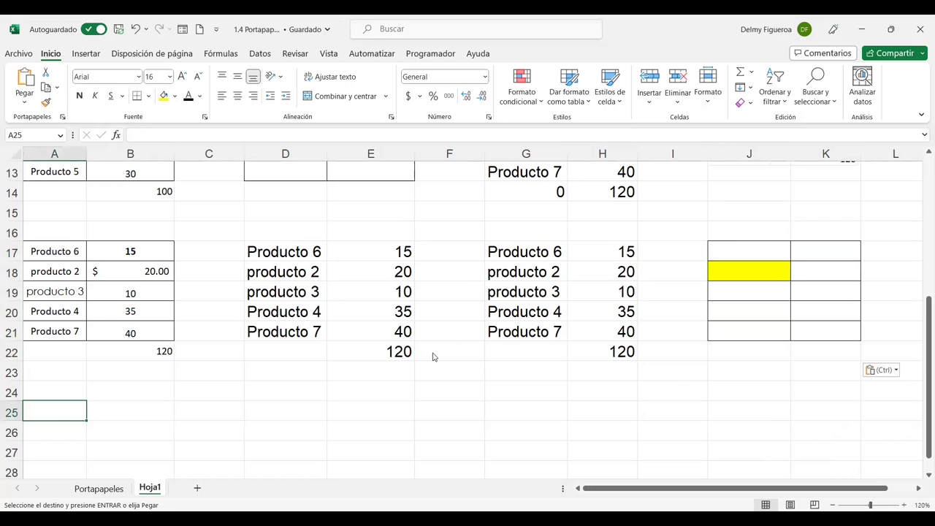
Paste only the comments and notes from the copied table onto Hoja1.
{"action": "key", "text": "ctrl+alt+v"}
{"action": "left_click", "coordinate": [647, 286]}
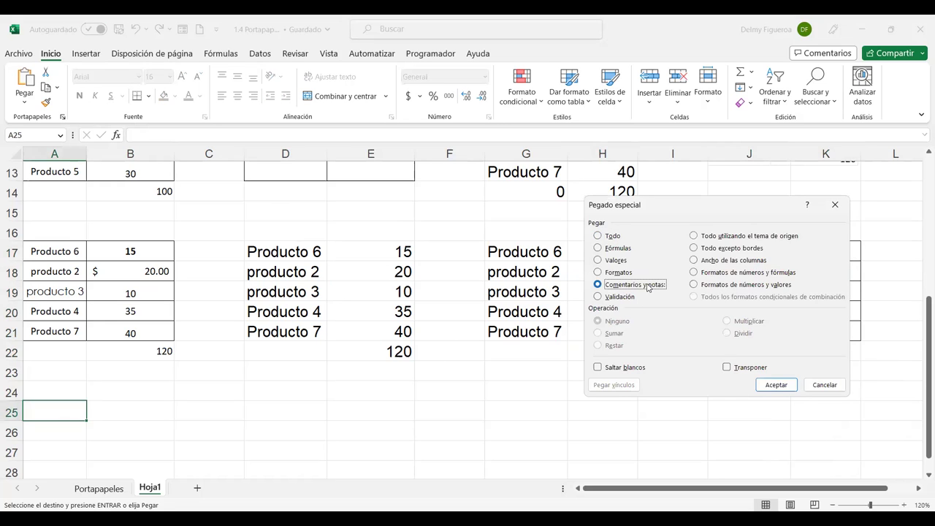
{"action": "left_click", "coordinate": [775, 385]}
{"action": "scroll", "coordinate": [355, 428], "scroll_direction": "down", "scroll_amount": 1}
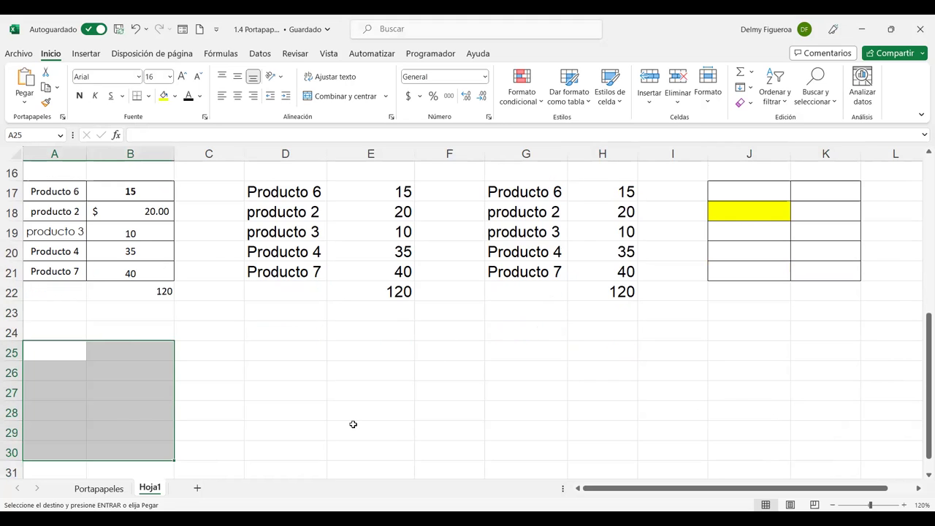
{"action": "left_click", "coordinate": [128, 355]}
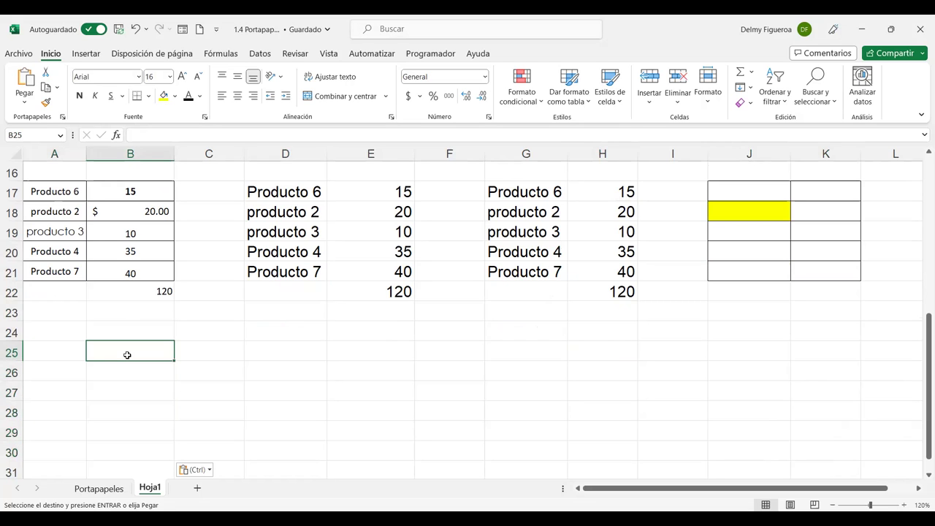
Post the comment 'Cambiar fuente de producto' on the producto 3 cell B4 of Portapapeles.
{"action": "left_click", "coordinate": [109, 486]}
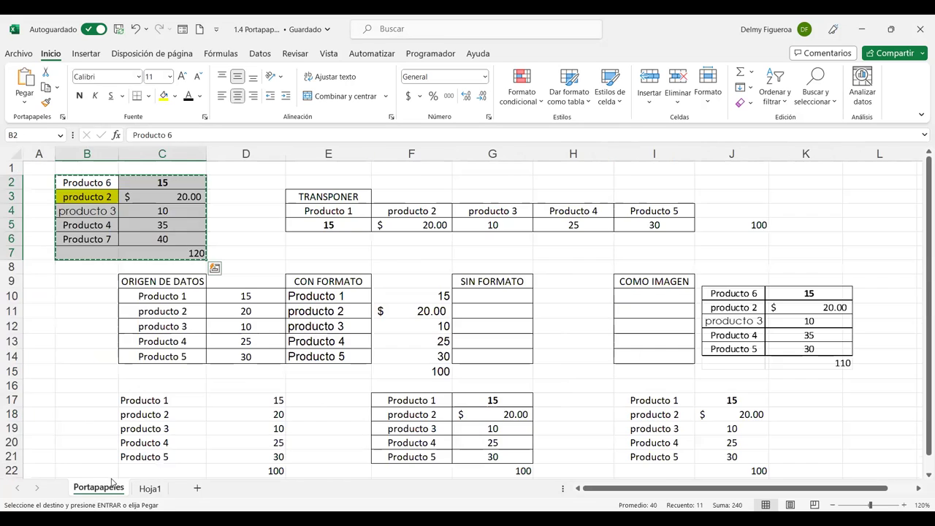
{"action": "left_click", "coordinate": [98, 212]}
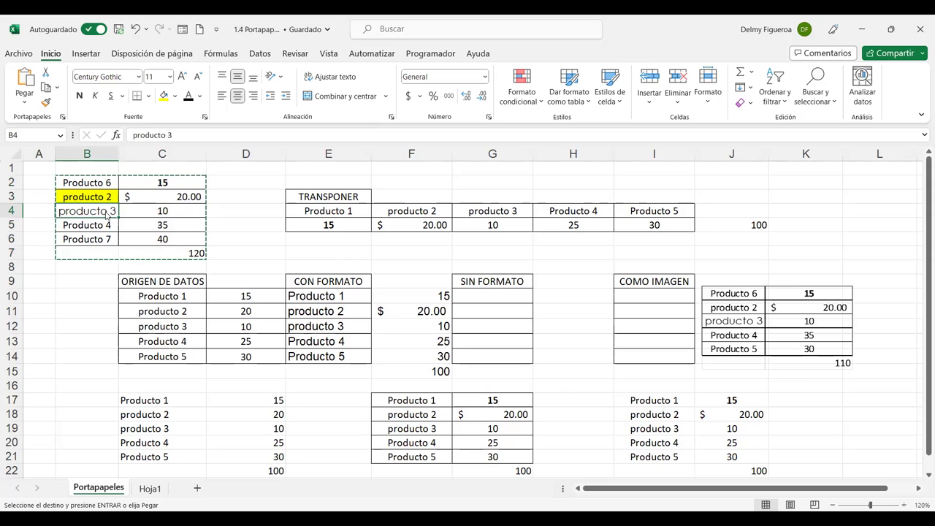
{"action": "right_click", "coordinate": [106, 214]}
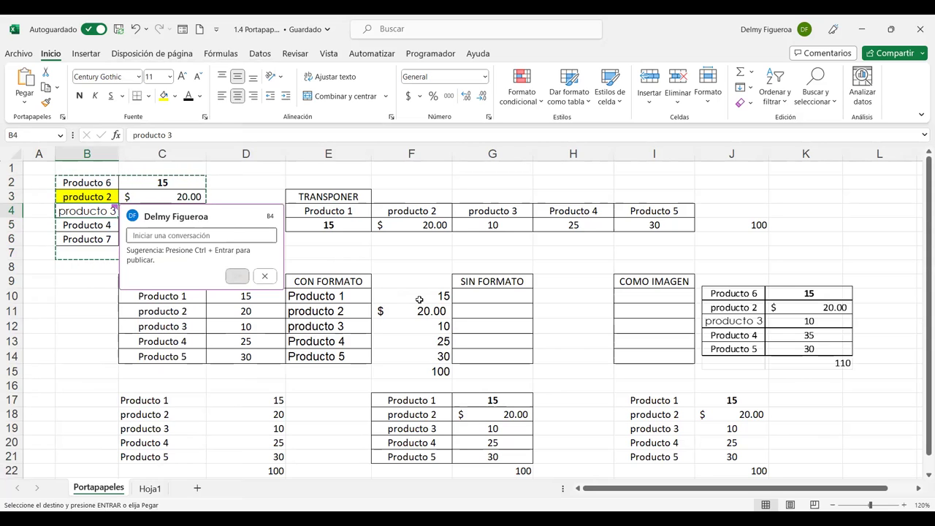
{"action": "type", "text": "cto"}
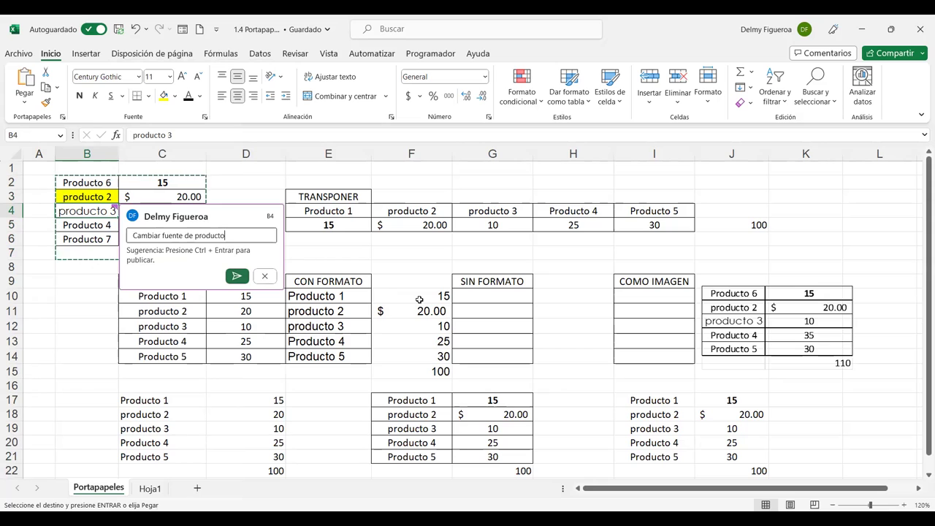
{"action": "left_click", "coordinate": [237, 276]}
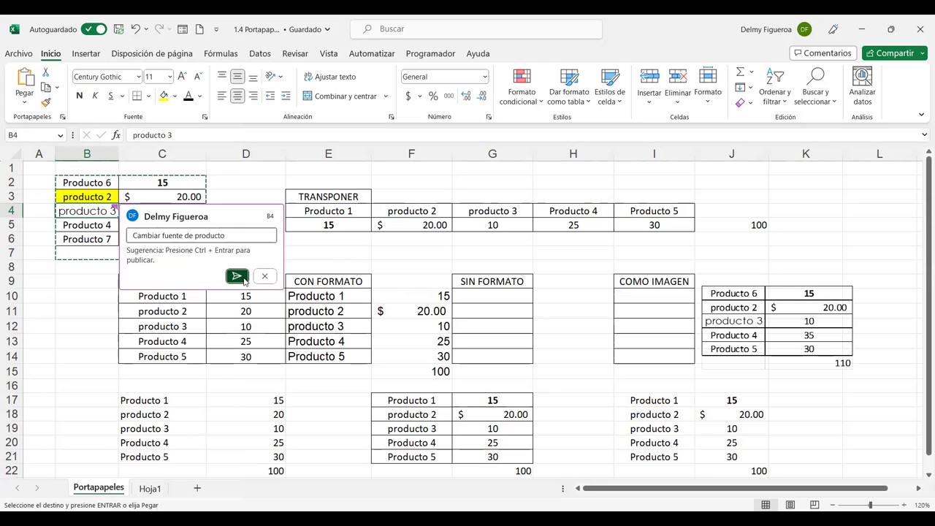
{"action": "left_click", "coordinate": [269, 182]}
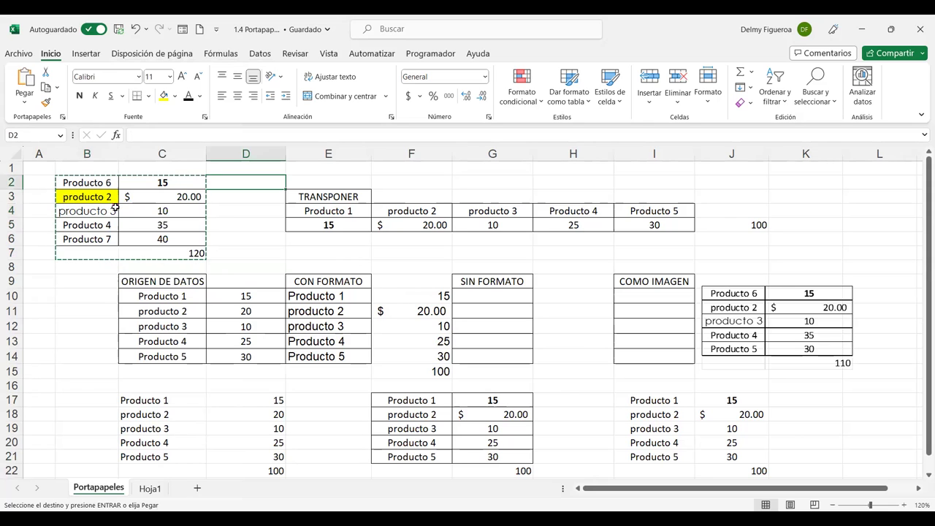
{"action": "left_click", "coordinate": [418, 186]}
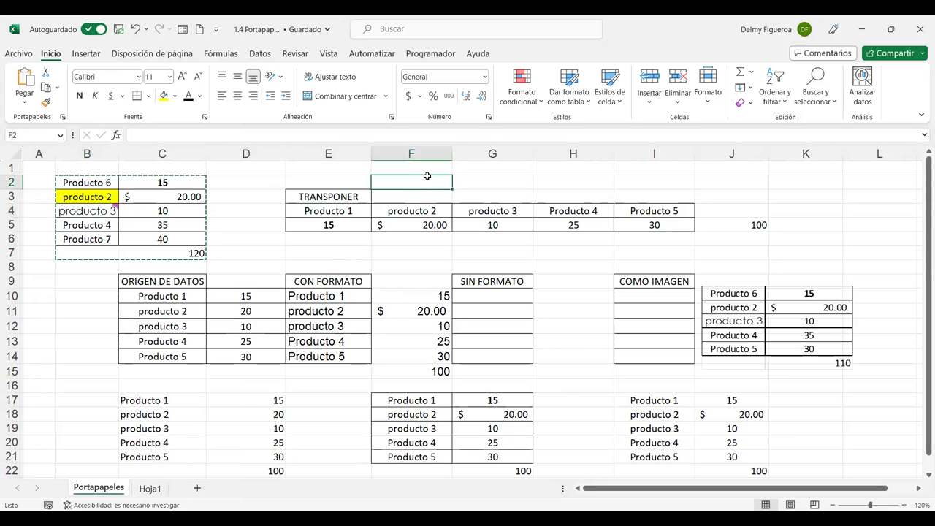
{"action": "left_click", "coordinate": [169, 223]}
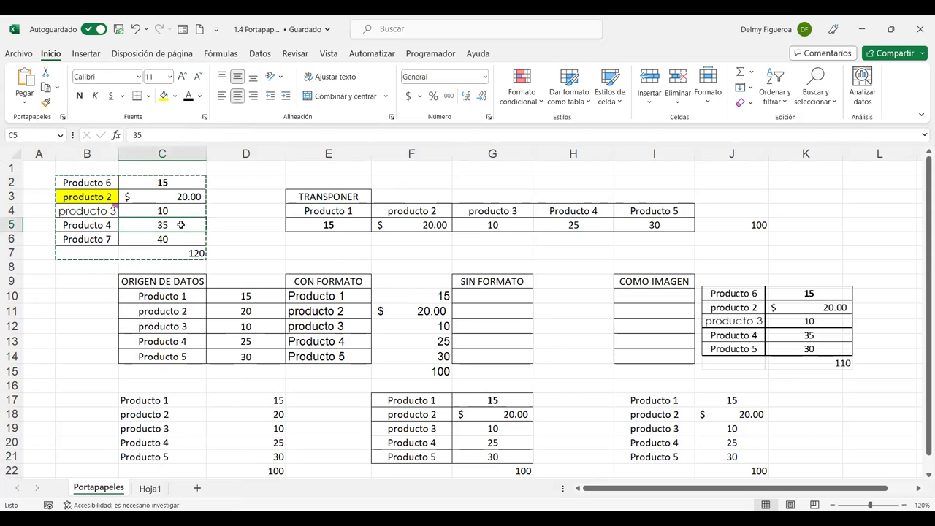
Add the note 'Revisar cantidad de producto' to quantity cell C5, then select B2:C7.
{"action": "right_click", "coordinate": [180, 225]}
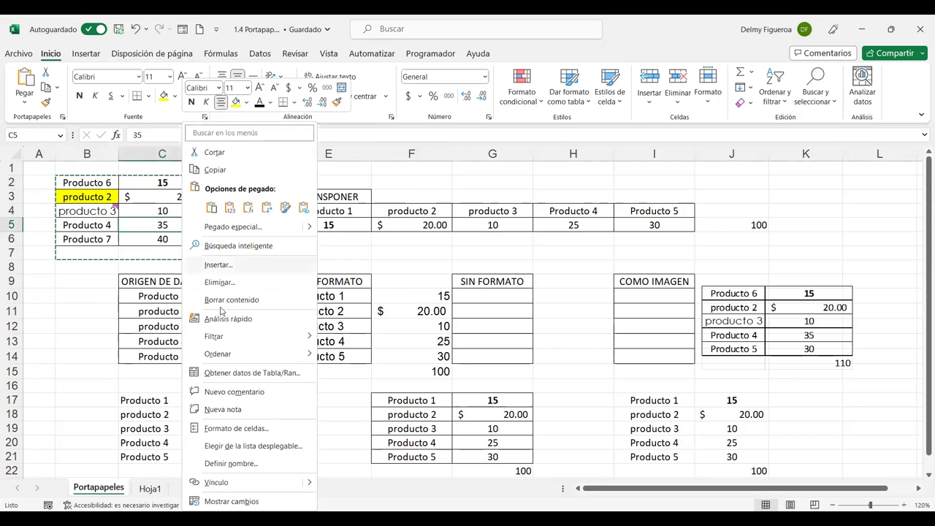
{"action": "left_click", "coordinate": [236, 414]}
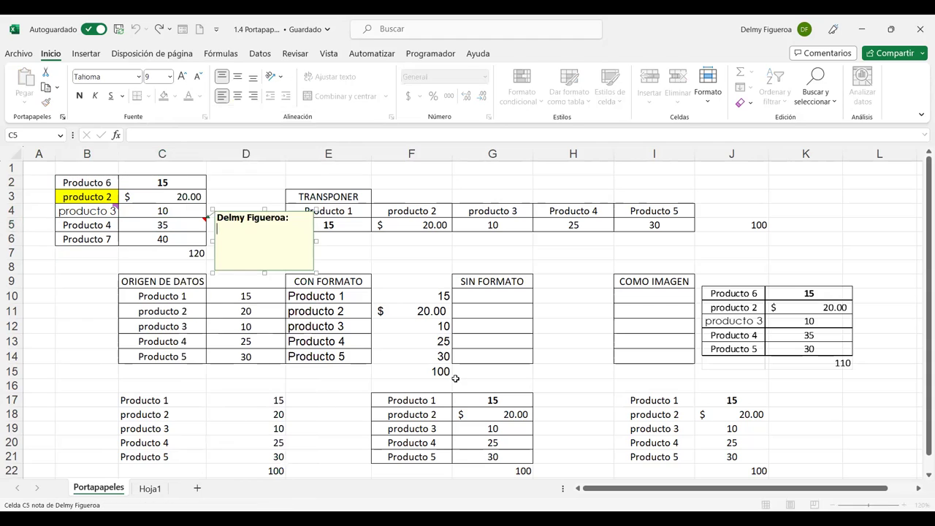
{"action": "type", "text": "Revisar cantidad de producto"}
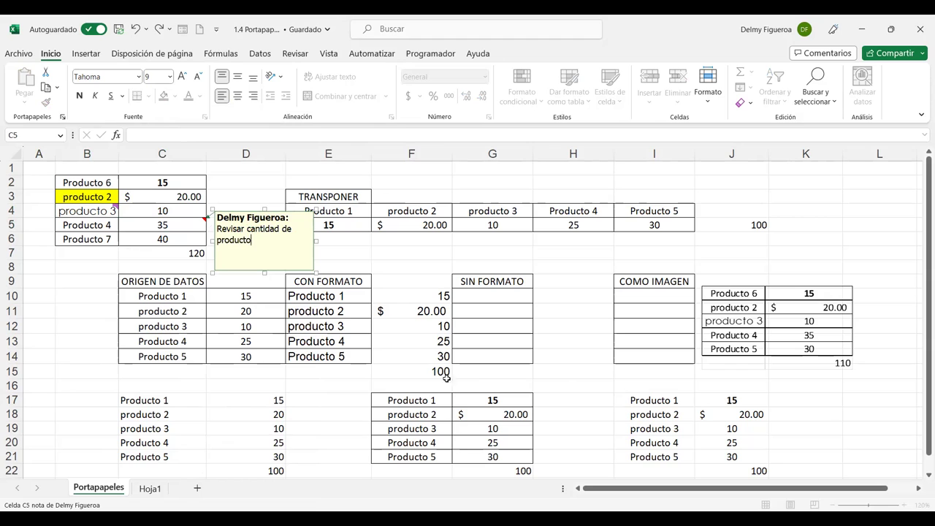
{"action": "left_click", "coordinate": [471, 238]}
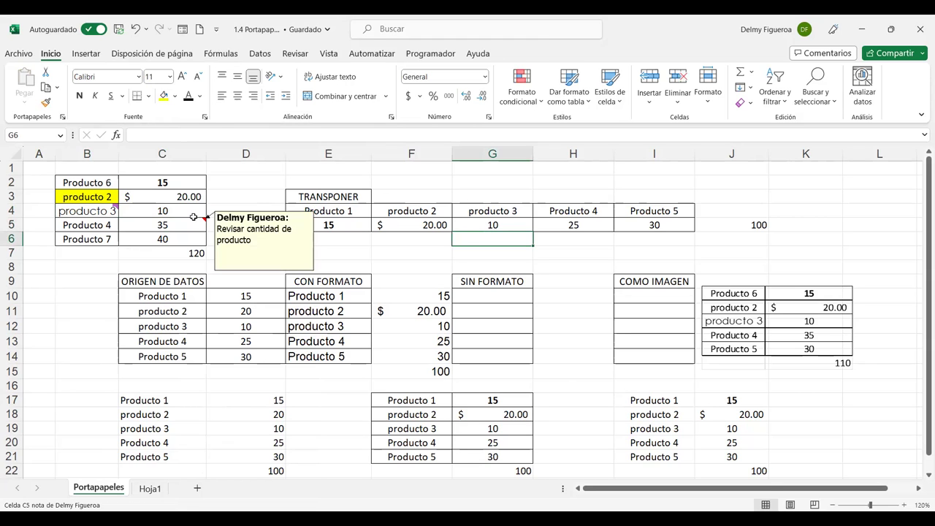
{"action": "left_click_drag", "start_coordinate": [95, 181], "coordinate": [182, 262]}
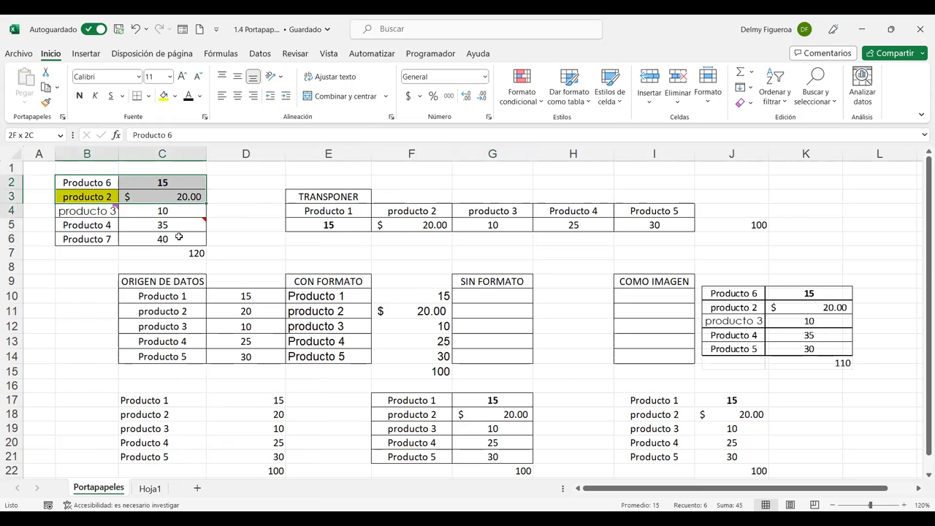
Copy B2:C7 and paste only its comments and notes at A25 on Hoja1, checking A27 and B28.
{"action": "key", "text": "ctrl+c"}
{"action": "left_click", "coordinate": [150, 488]}
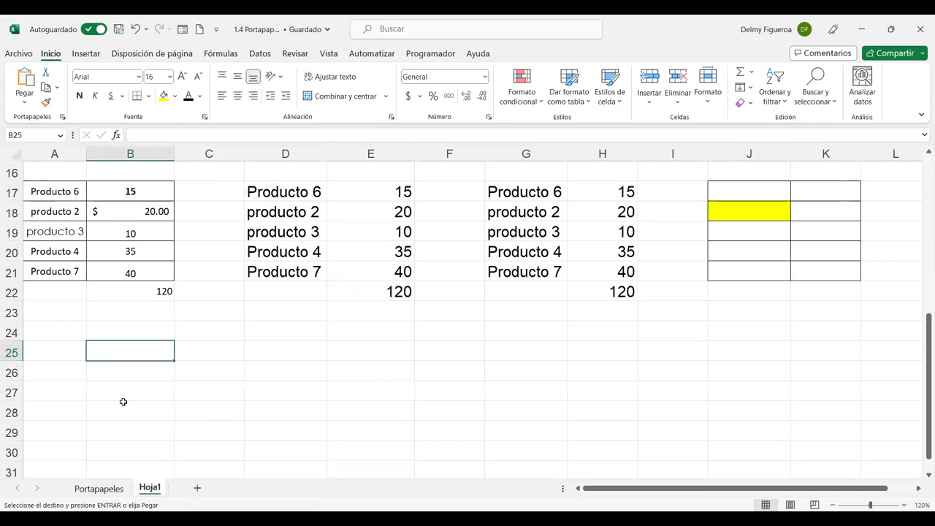
{"action": "left_click", "coordinate": [73, 348]}
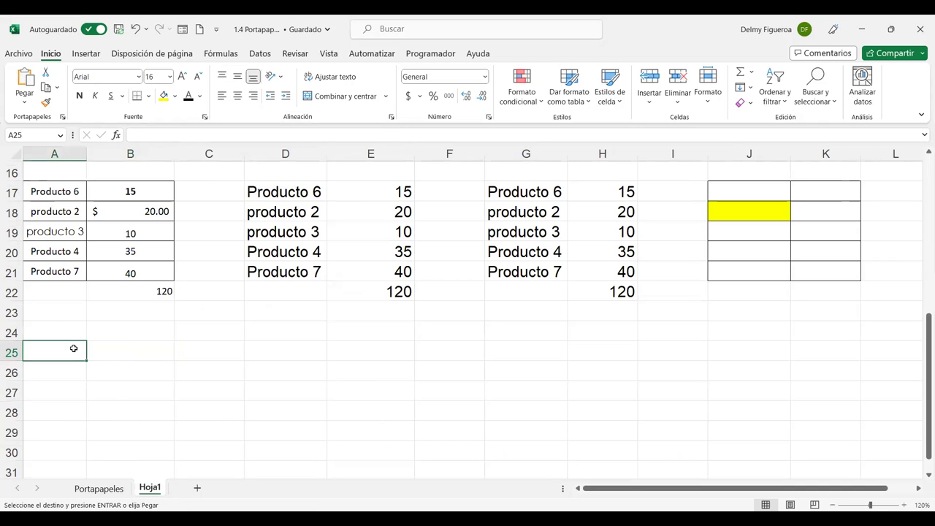
{"action": "key", "text": "ctrl+alt+v"}
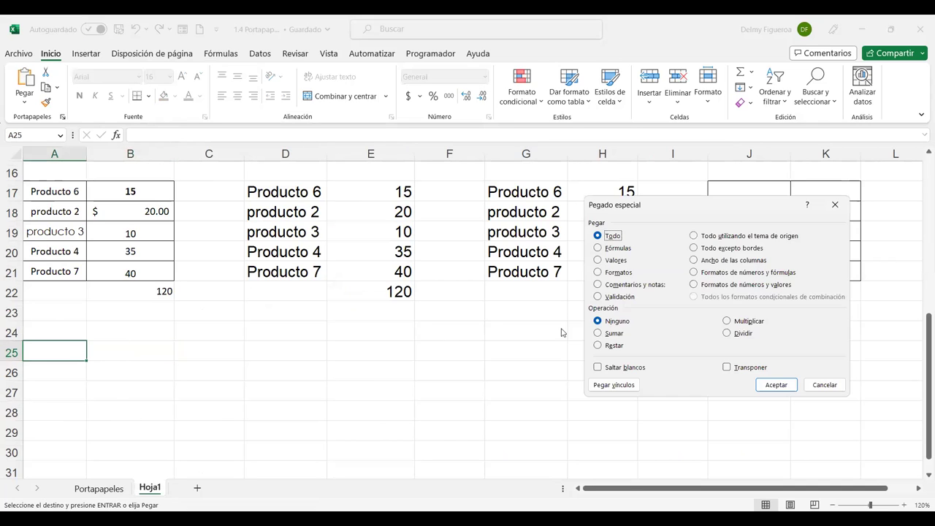
{"action": "left_click", "coordinate": [626, 284]}
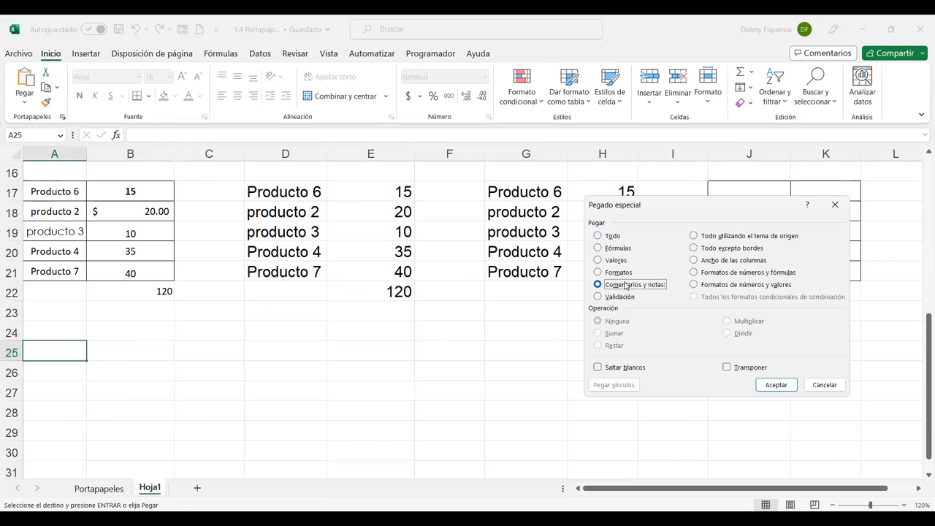
{"action": "left_click", "coordinate": [776, 385]}
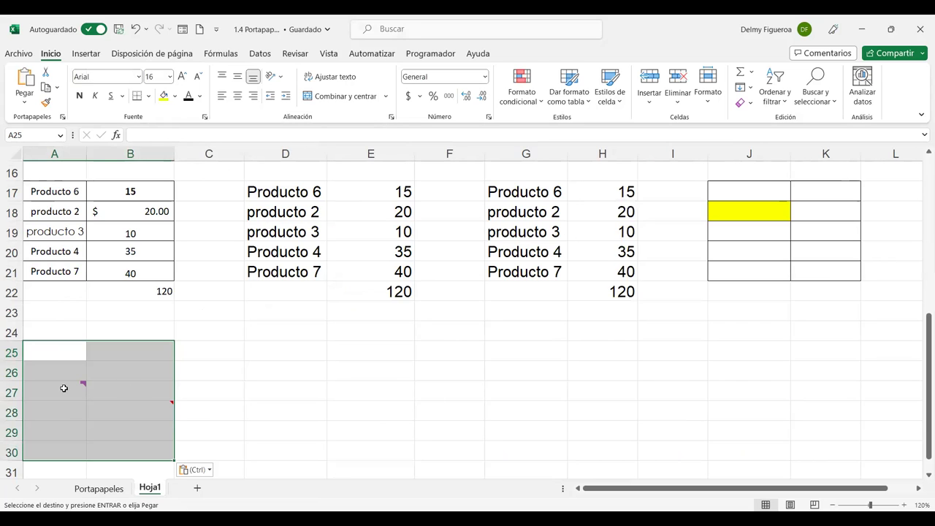
{"action": "left_click", "coordinate": [73, 392]}
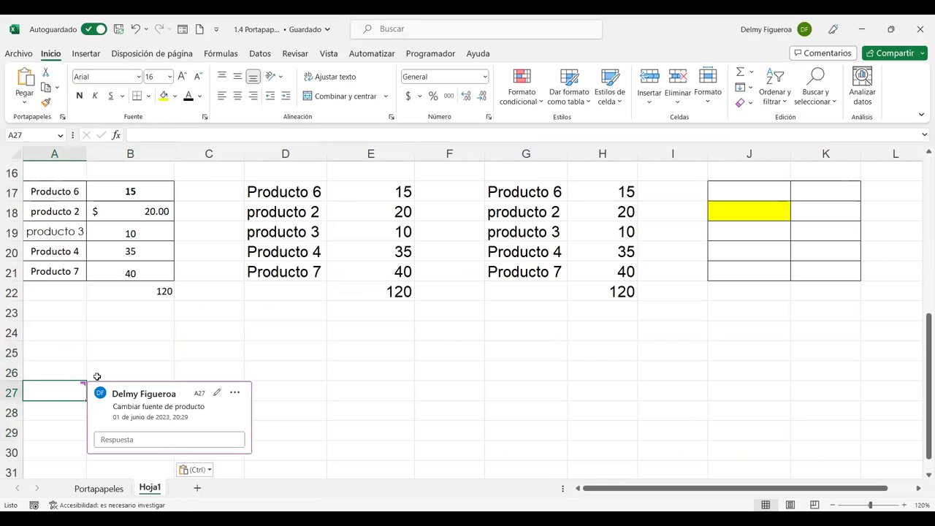
{"action": "left_click", "coordinate": [378, 387]}
{"action": "left_click", "coordinate": [142, 407]}
{"action": "left_click", "coordinate": [404, 364]}
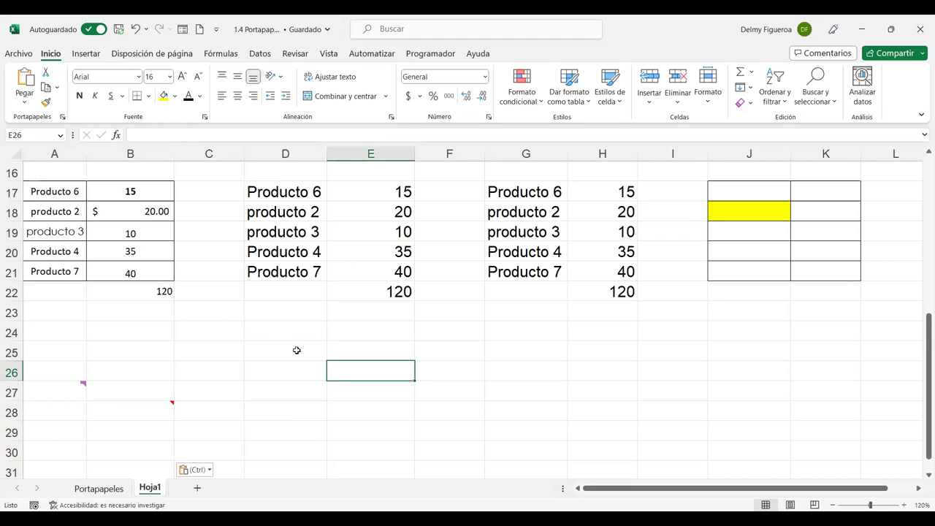
Start a validation-only Paste Special at D25.
{"action": "left_click", "coordinate": [299, 352]}
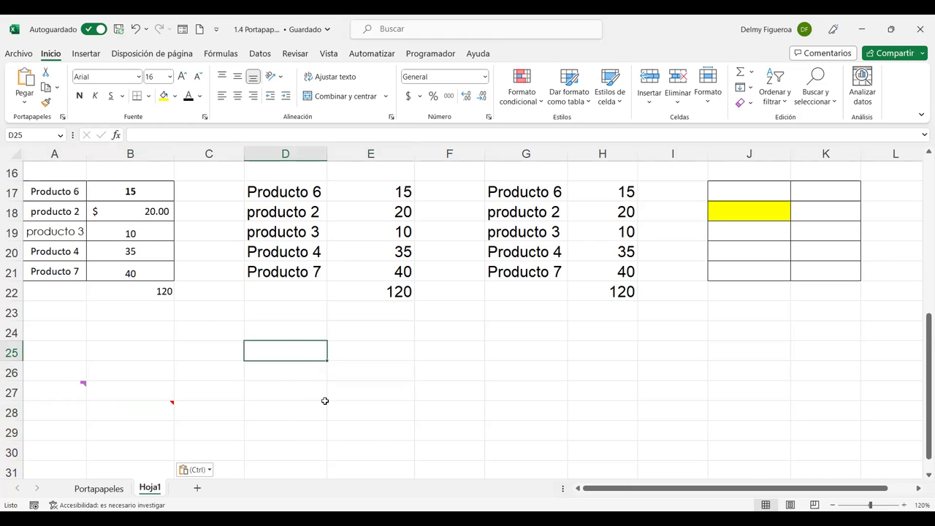
{"action": "key", "text": "ctrl+alt+v"}
{"action": "left_click", "coordinate": [619, 296]}
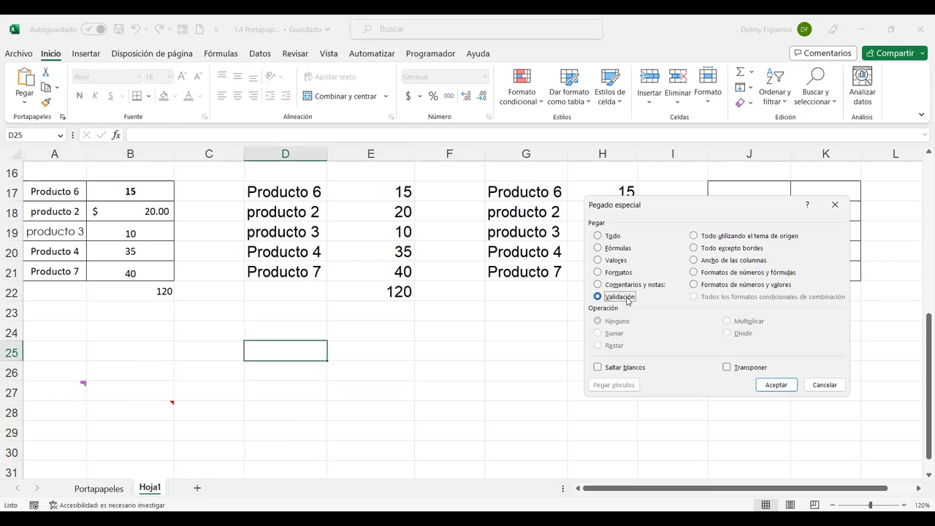
Apply the validation-only paste at D25 on Hoja1.
{"action": "left_click", "coordinate": [772, 385]}
{"action": "left_click", "coordinate": [365, 355]}
{"action": "left_click", "coordinate": [364, 369]}
{"action": "left_click", "coordinate": [314, 373]}
{"action": "left_click", "coordinate": [304, 351]}
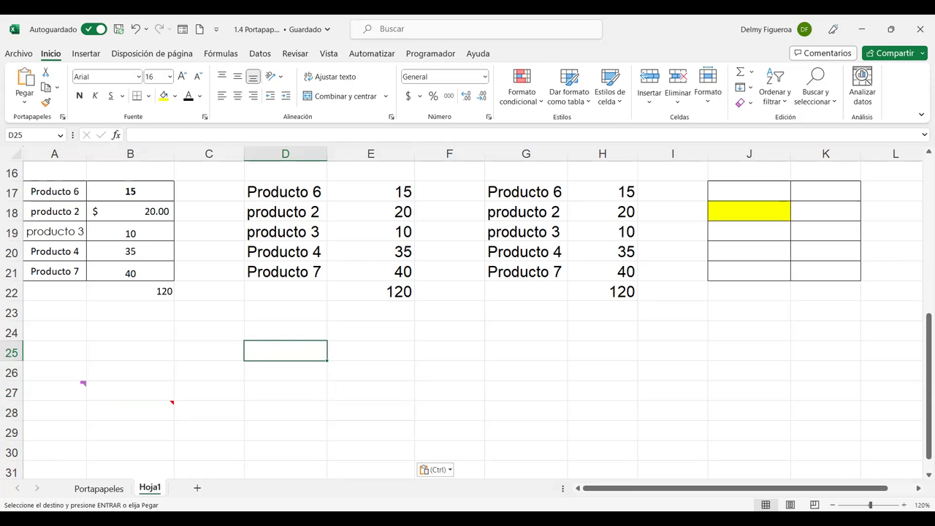
Back on Portapapeles, select the product names B2:B6.
{"action": "left_click", "coordinate": [101, 489]}
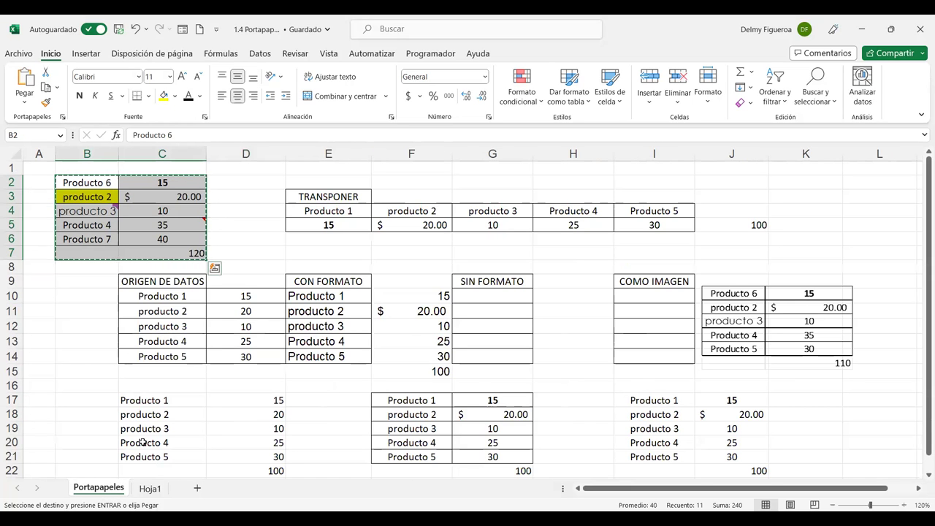
{"action": "left_click", "coordinate": [96, 183]}
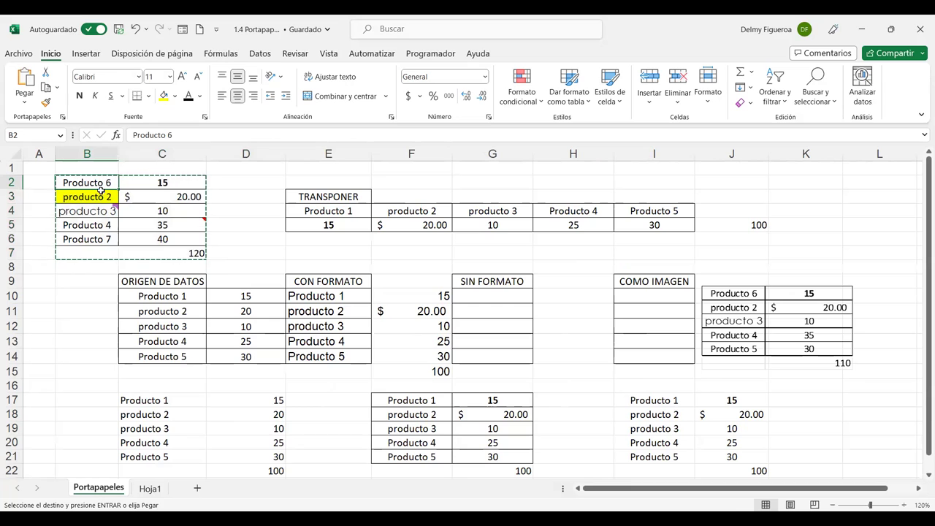
{"action": "left_click_drag", "start_coordinate": [100, 189], "coordinate": [100, 237]}
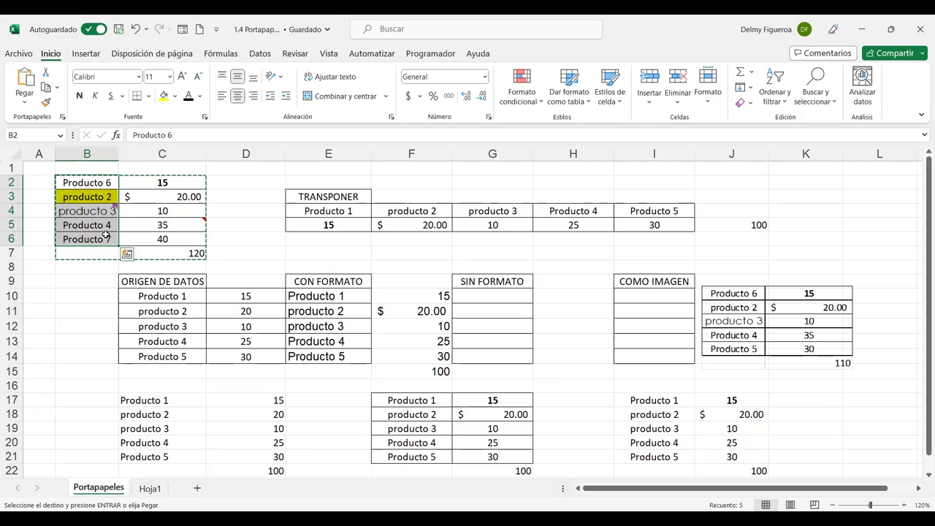
Add a Lista data validation to B2 with source $B$2:$B$6 for the product names.
{"action": "left_click", "coordinate": [263, 55]}
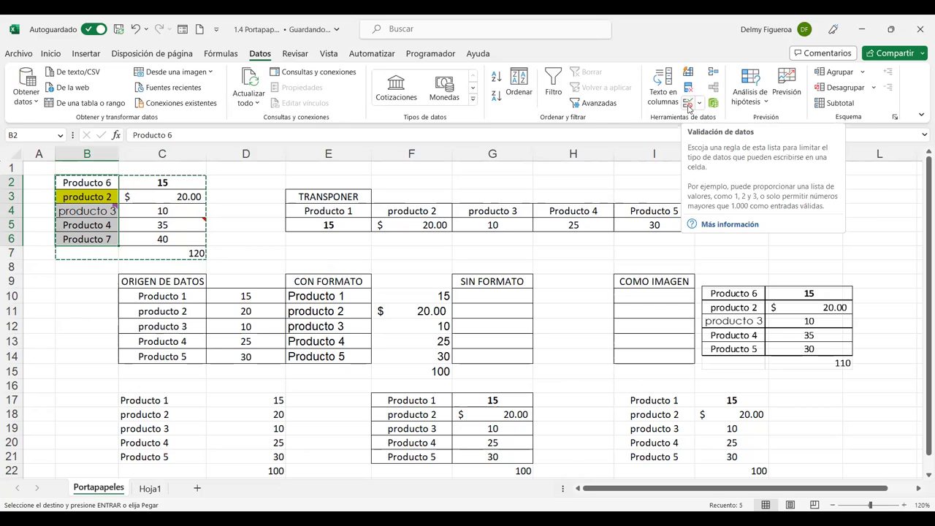
{"action": "left_click", "coordinate": [688, 105]}
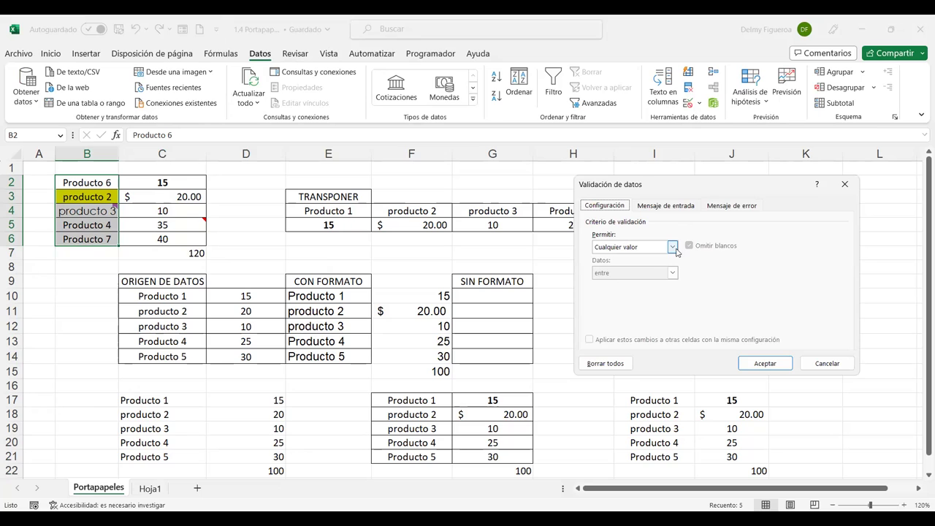
{"action": "left_click", "coordinate": [672, 247]}
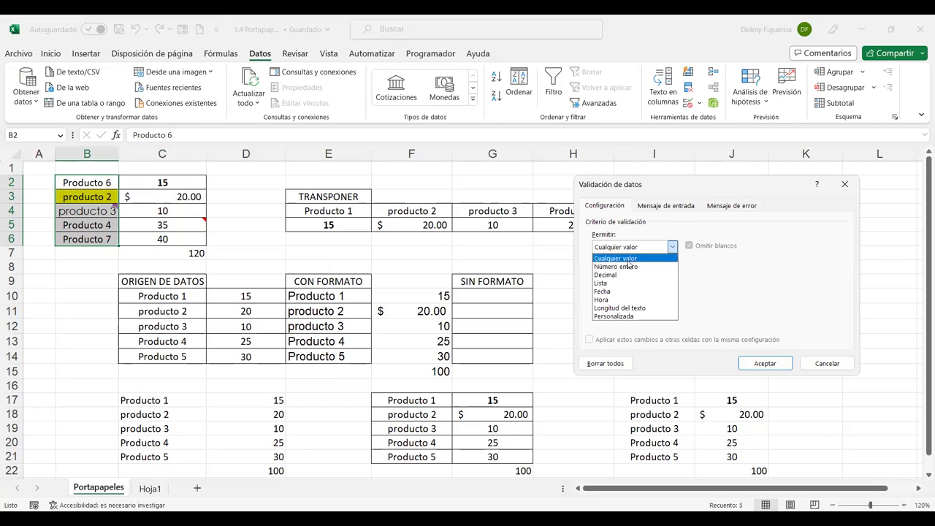
{"action": "left_click", "coordinate": [615, 284]}
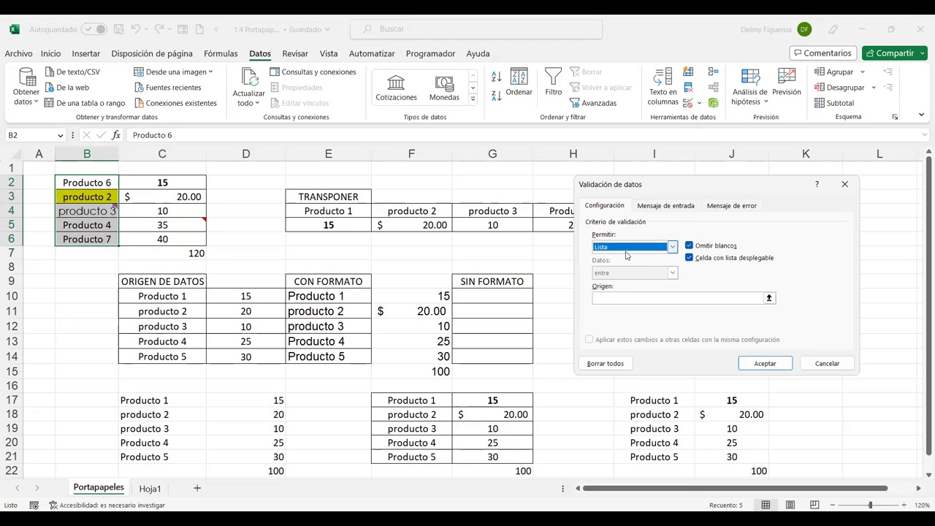
{"action": "left_click", "coordinate": [626, 296]}
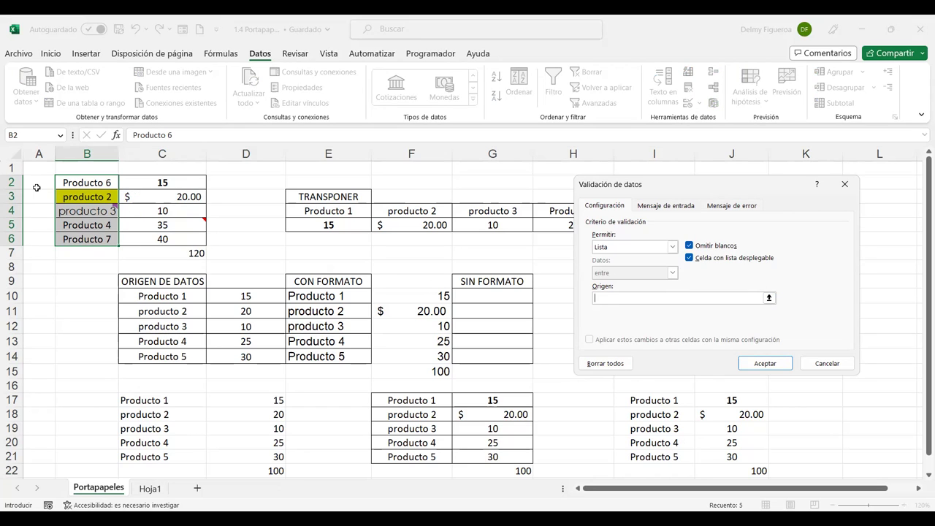
{"action": "left_click", "coordinate": [83, 183]}
{"action": "left_click_drag", "start_coordinate": [104, 190], "coordinate": [106, 240]}
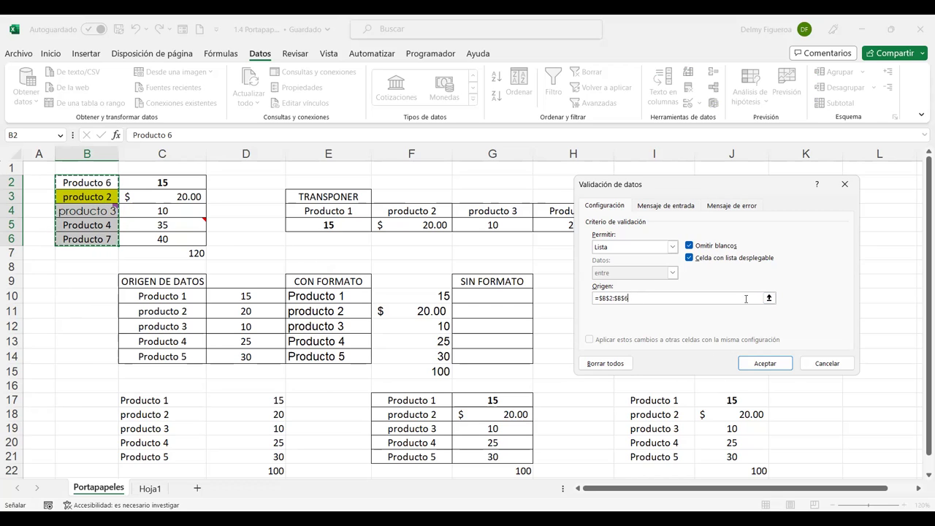
{"action": "left_click", "coordinate": [764, 363]}
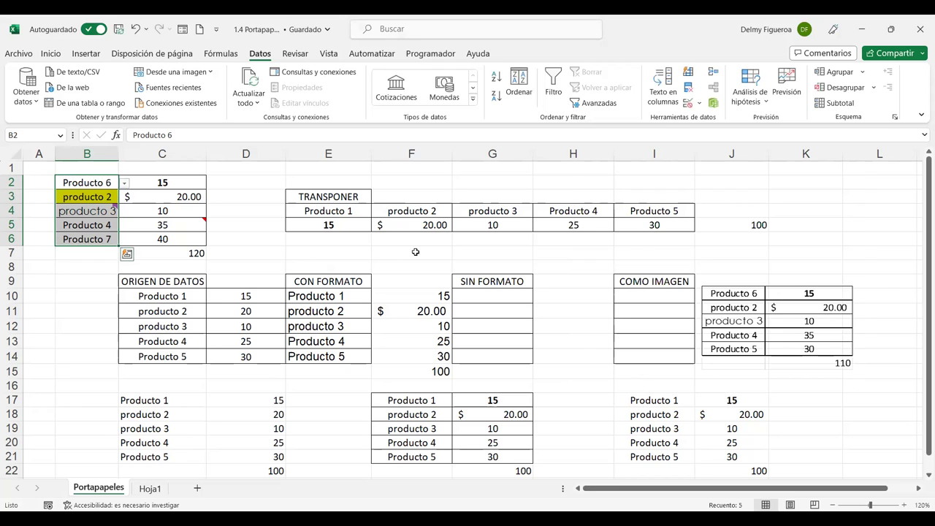
Test the product-name dropdowns in cells B2 and B3.
{"action": "left_click", "coordinate": [406, 251]}
{"action": "left_click", "coordinate": [86, 182]}
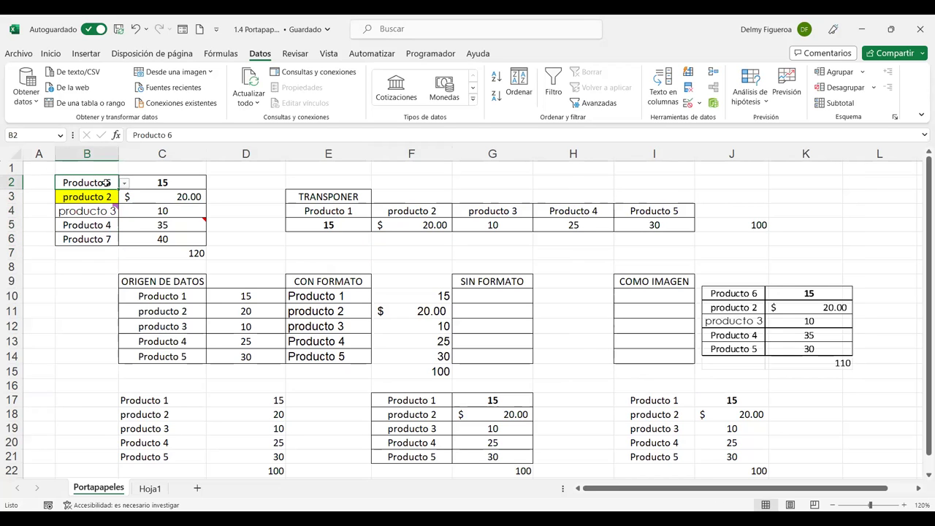
{"action": "left_click", "coordinate": [124, 184]}
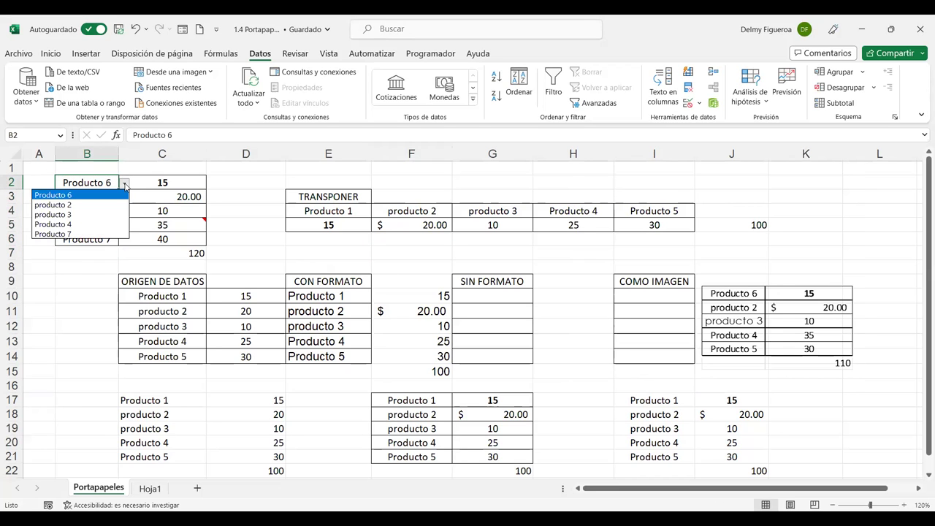
{"action": "left_click", "coordinate": [70, 285]}
{"action": "left_click", "coordinate": [95, 197]}
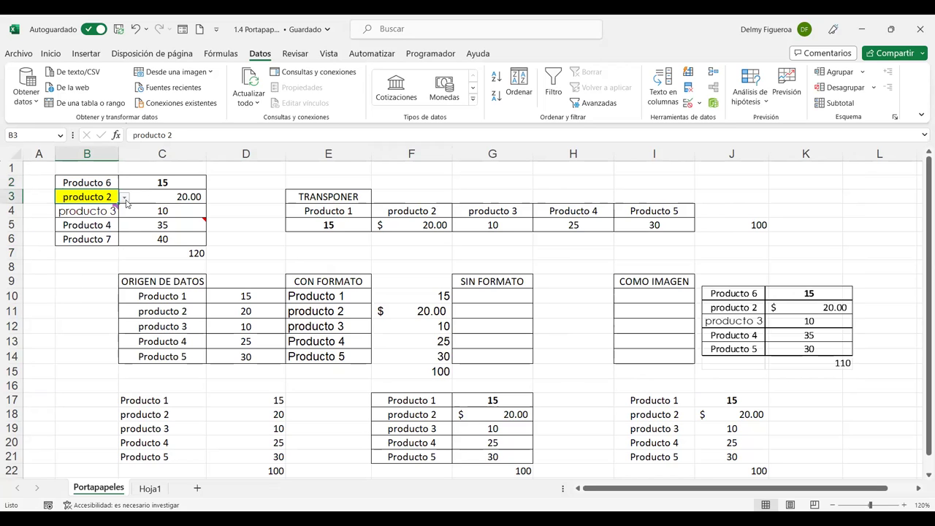
{"action": "left_click", "coordinate": [125, 198]}
{"action": "left_click", "coordinate": [97, 201]}
Copy the whole product table B2:C7 with its 120 total.
{"action": "left_click_drag", "start_coordinate": [97, 182], "coordinate": [88, 239]}
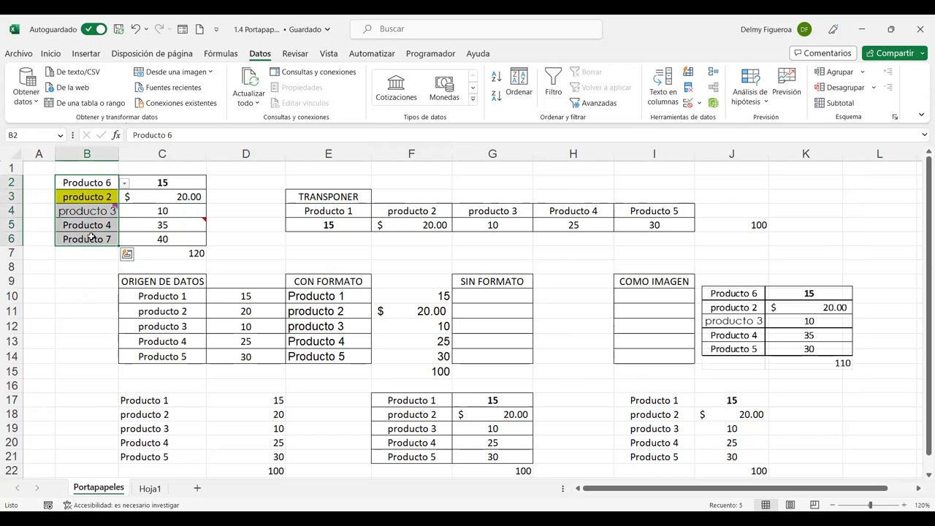
{"action": "left_click_drag", "start_coordinate": [103, 183], "coordinate": [184, 252]}
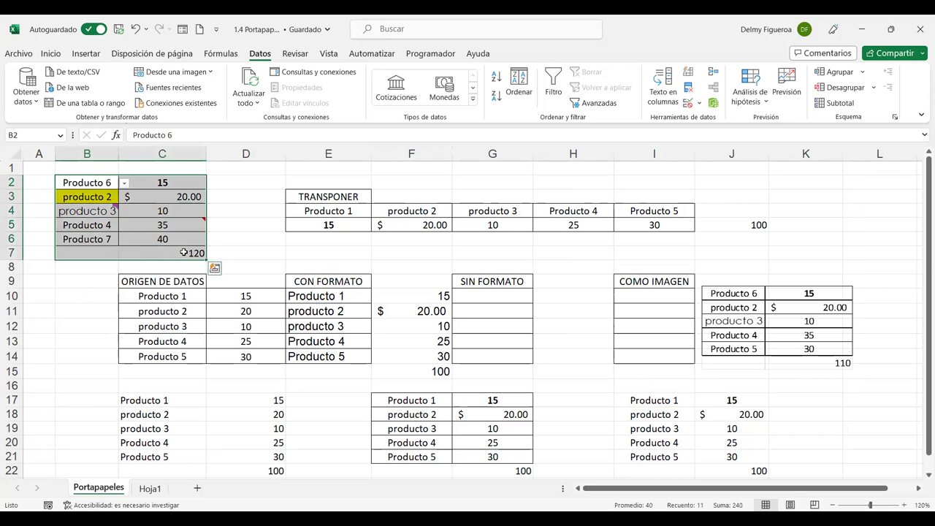
{"action": "key", "text": "ctrl+c"}
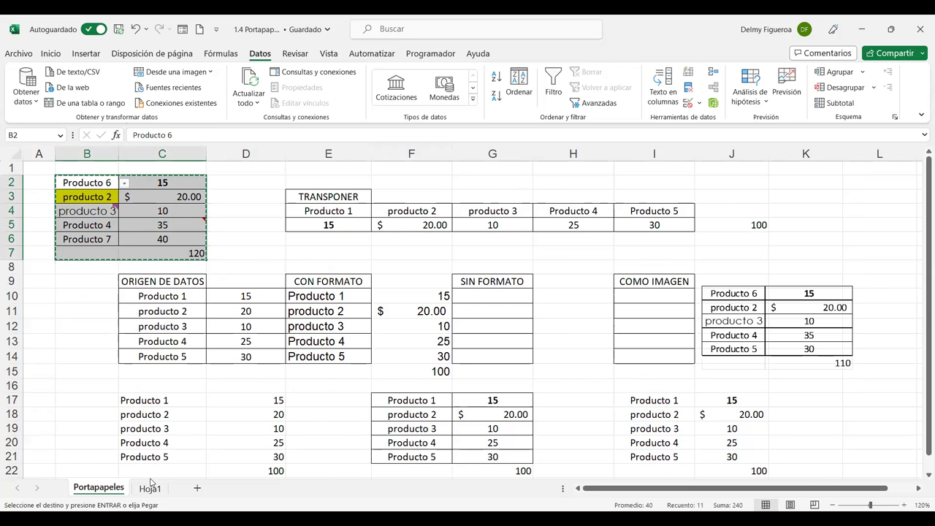
Paste only the Validación rules onto Hoja1 at D25.
{"action": "left_click", "coordinate": [150, 488]}
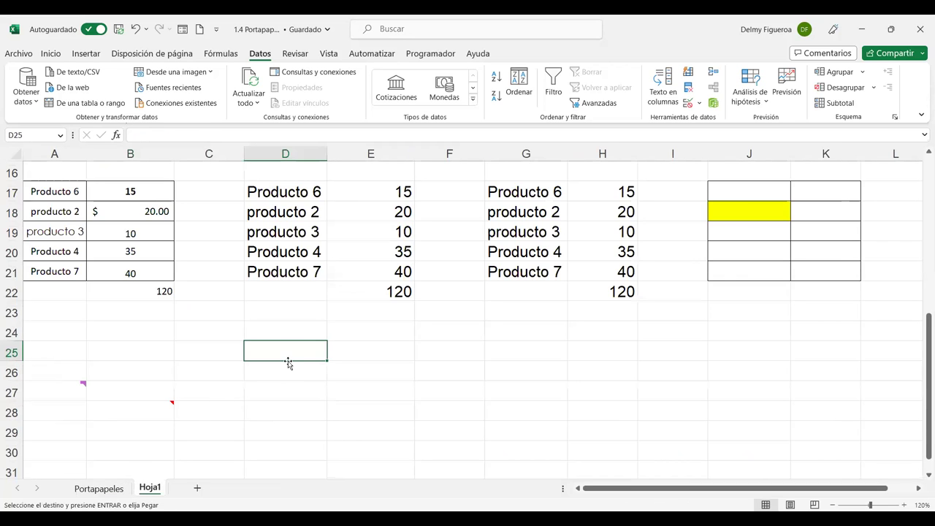
{"action": "key", "text": "ctrl+alt+v"}
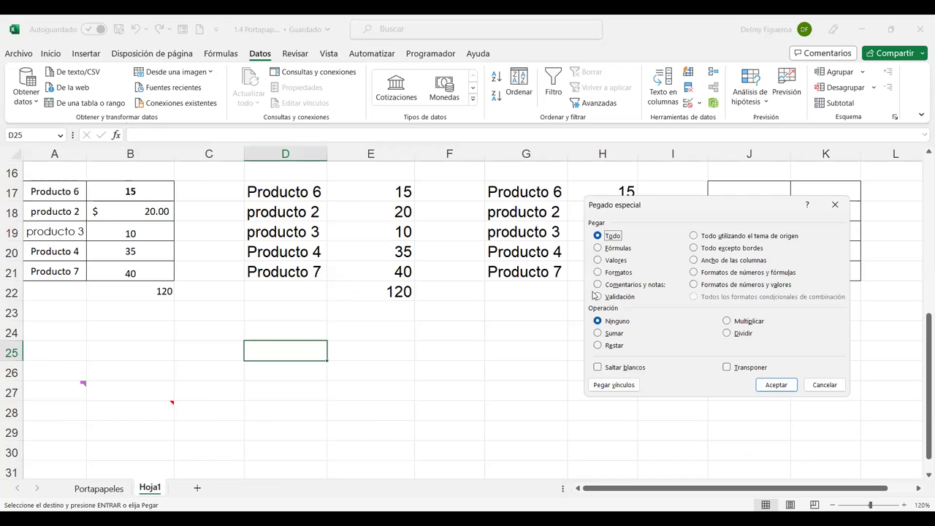
{"action": "left_click", "coordinate": [627, 297]}
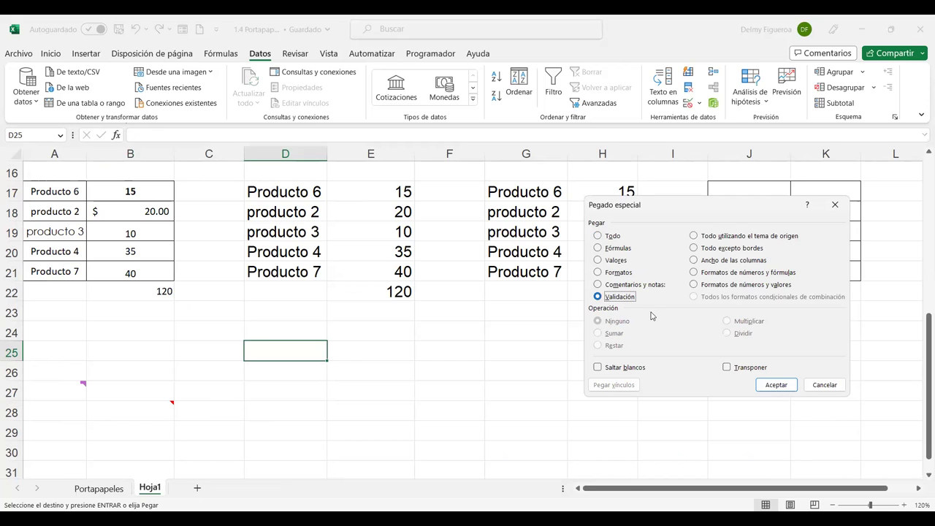
{"action": "left_click", "coordinate": [782, 384]}
Check the pasted dropdown lists in D25 and D26.
{"action": "left_click", "coordinate": [424, 346]}
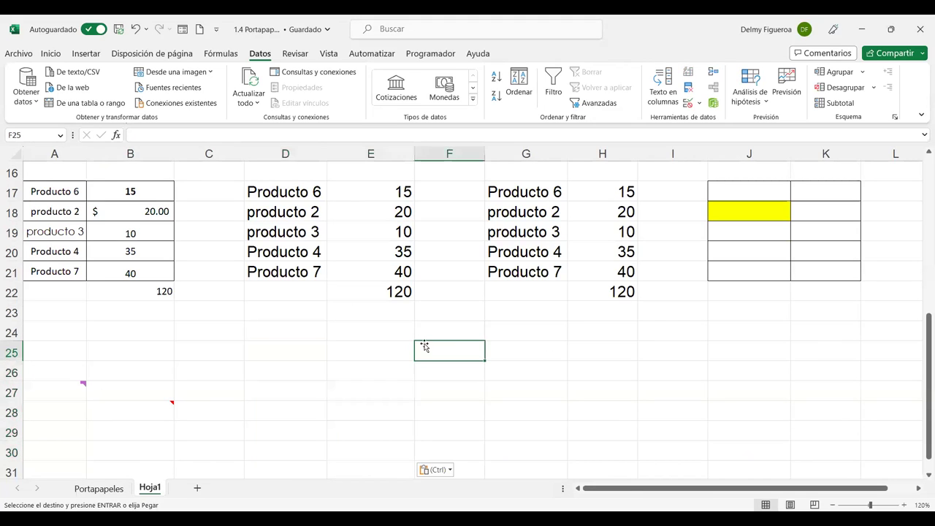
{"action": "left_click", "coordinate": [315, 359]}
{"action": "left_click", "coordinate": [332, 356]}
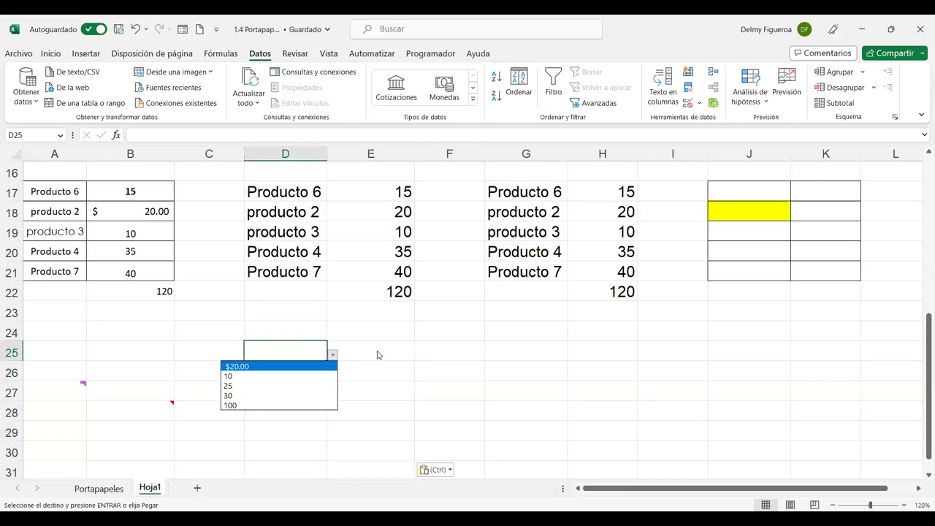
{"action": "key", "text": "Escape"}
{"action": "left_click", "coordinate": [290, 367]}
{"action": "left_click", "coordinate": [332, 376]}
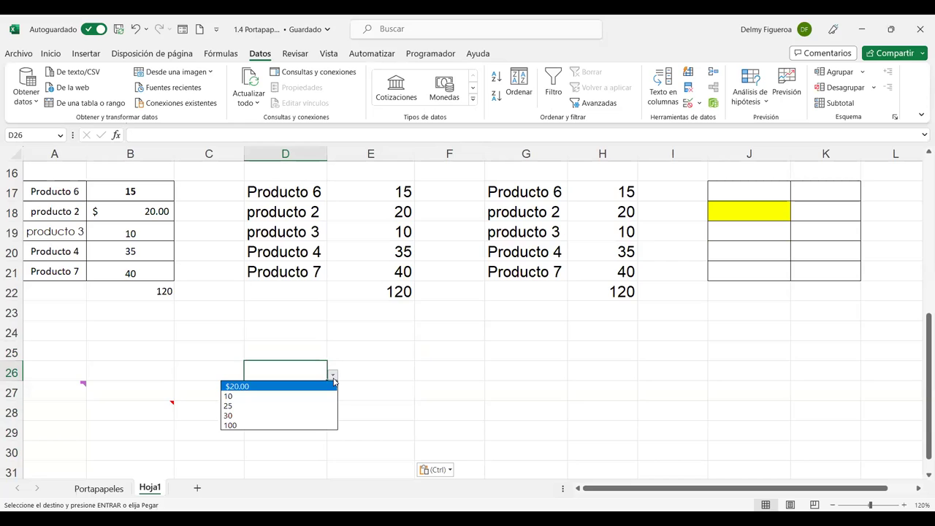
{"action": "key", "text": "Escape"}
Check the dropdowns in D27 and D28, then return to the Portapapeles sheet.
{"action": "left_click", "coordinate": [297, 388]}
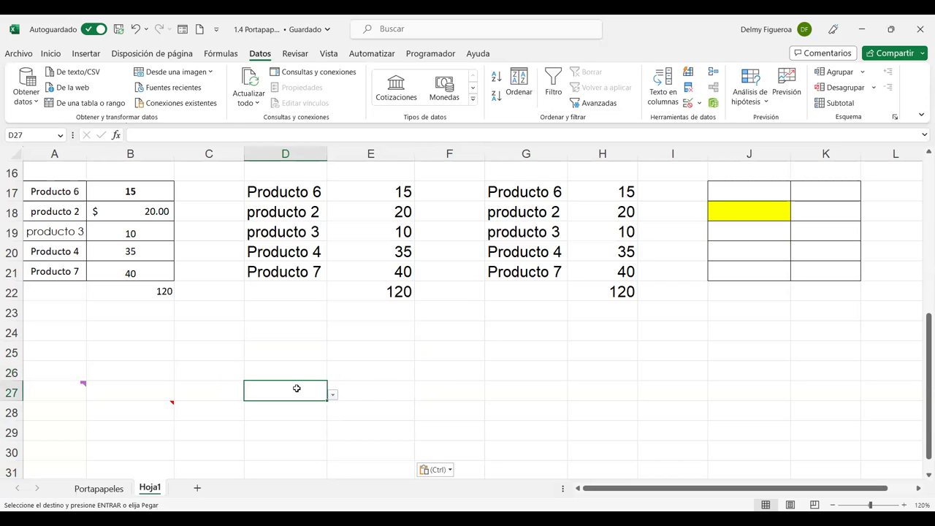
{"action": "left_click", "coordinate": [332, 394]}
{"action": "key", "text": "Escape"}
{"action": "left_click", "coordinate": [299, 406]}
{"action": "left_click", "coordinate": [333, 416]}
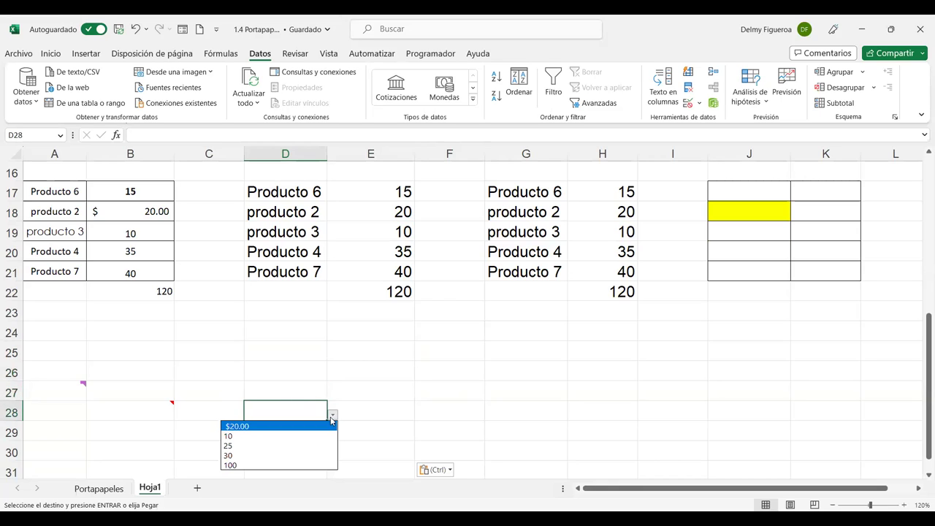
{"action": "key", "text": "Escape"}
{"action": "left_click", "coordinate": [290, 355]}
{"action": "left_click", "coordinate": [293, 393]}
{"action": "left_click", "coordinate": [296, 410]}
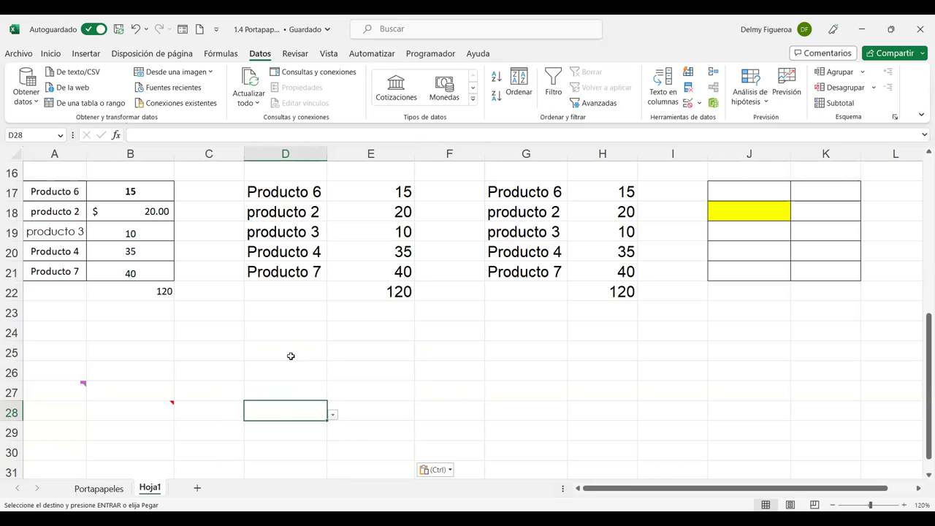
{"action": "left_click", "coordinate": [99, 488]}
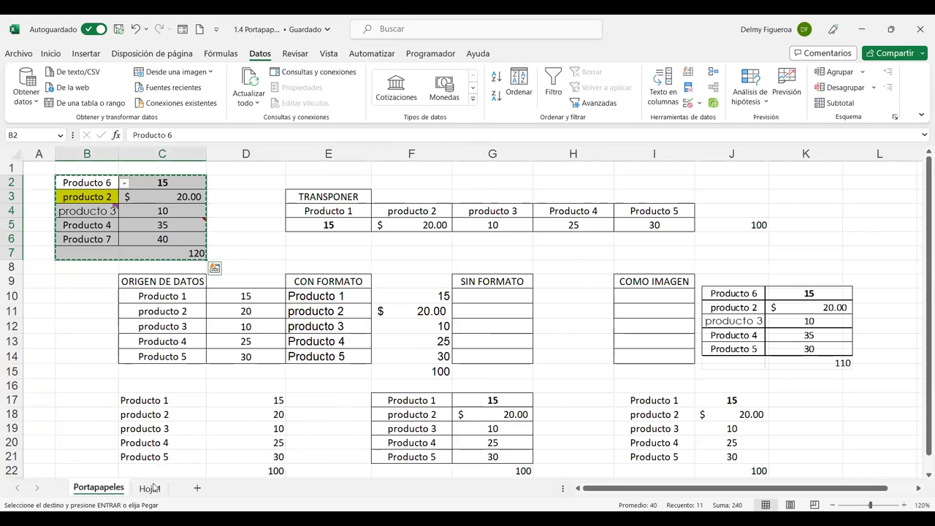
Paste the full table at G25 on Hoja1 with 'Todo utilizando el tema de origen'.
{"action": "key", "text": "ctrl+Page_Down"}
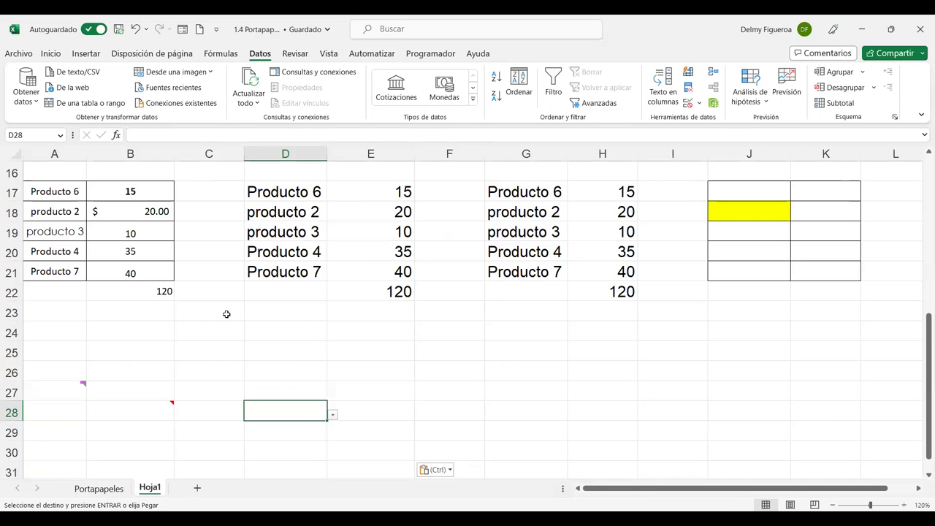
{"action": "left_click", "coordinate": [515, 354]}
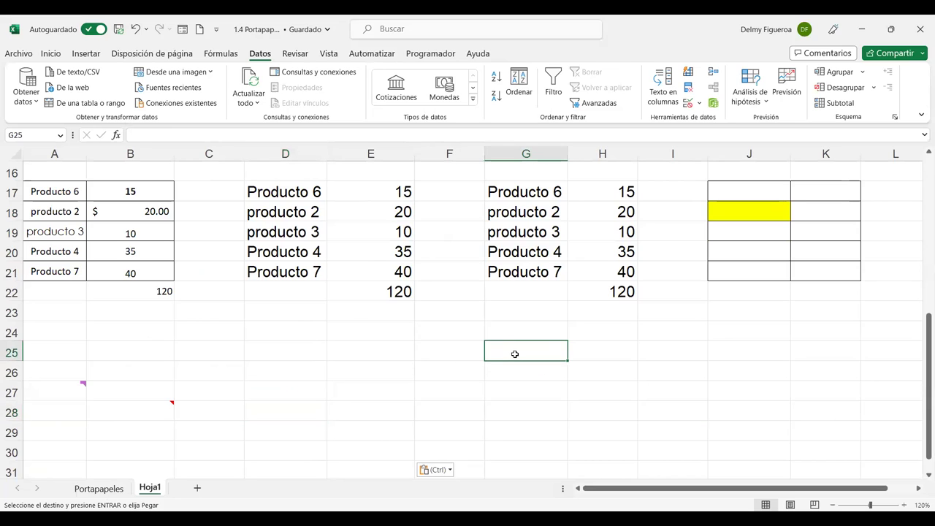
{"action": "key", "text": "ctrl+alt+v"}
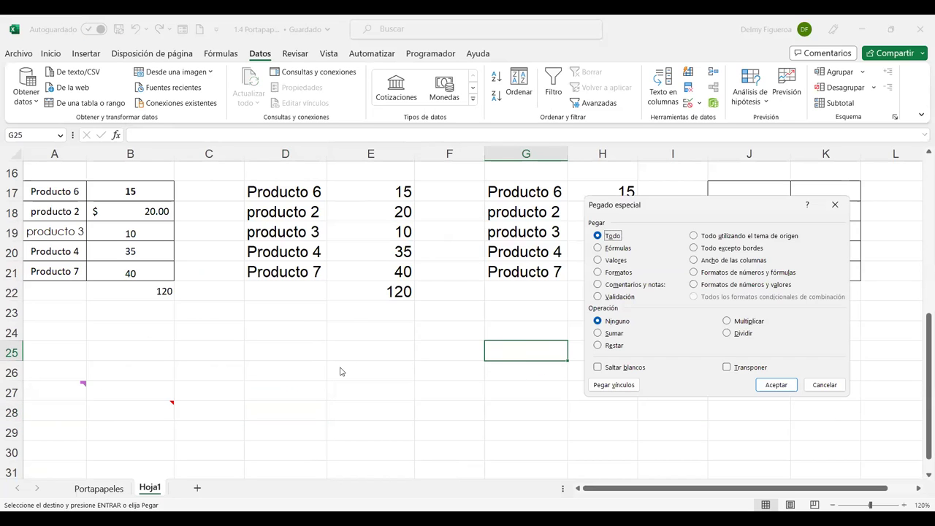
{"action": "left_click", "coordinate": [759, 238]}
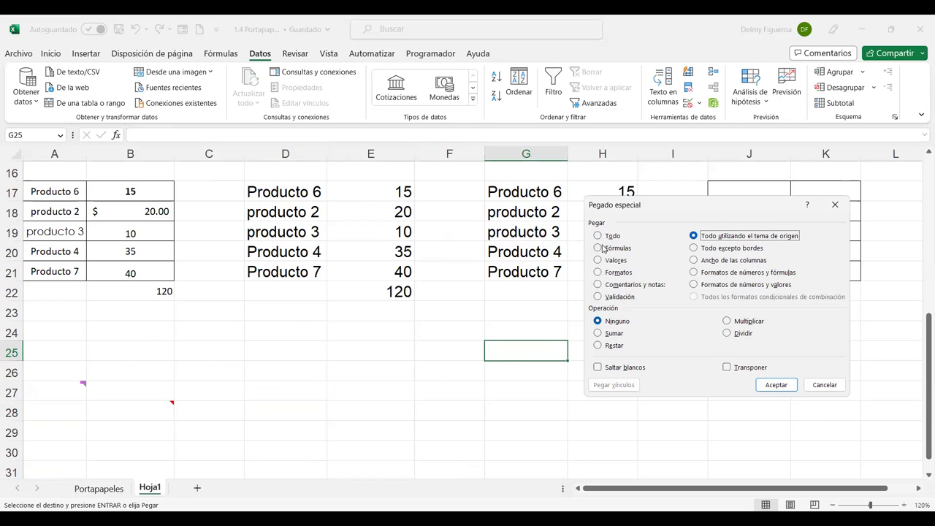
{"action": "left_click", "coordinate": [791, 386]}
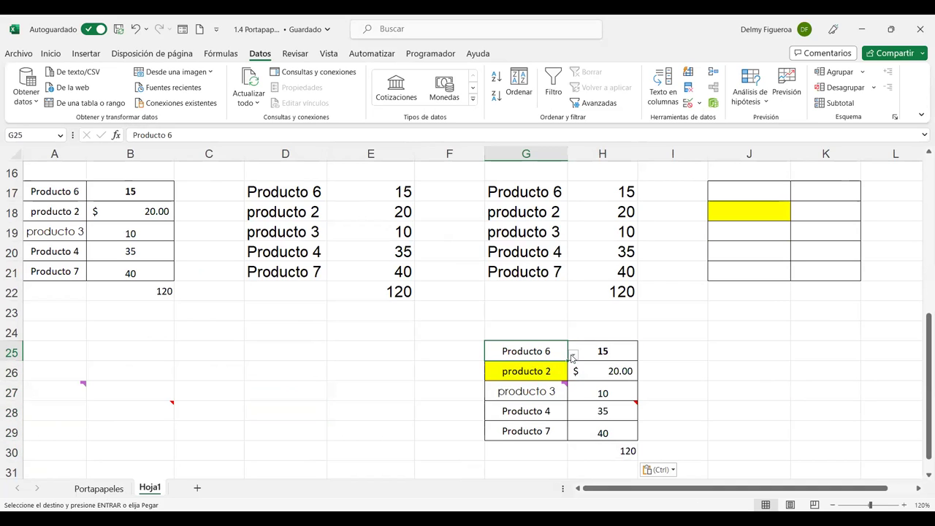
{"action": "left_click", "coordinate": [573, 356]}
{"action": "left_click", "coordinate": [549, 368]}
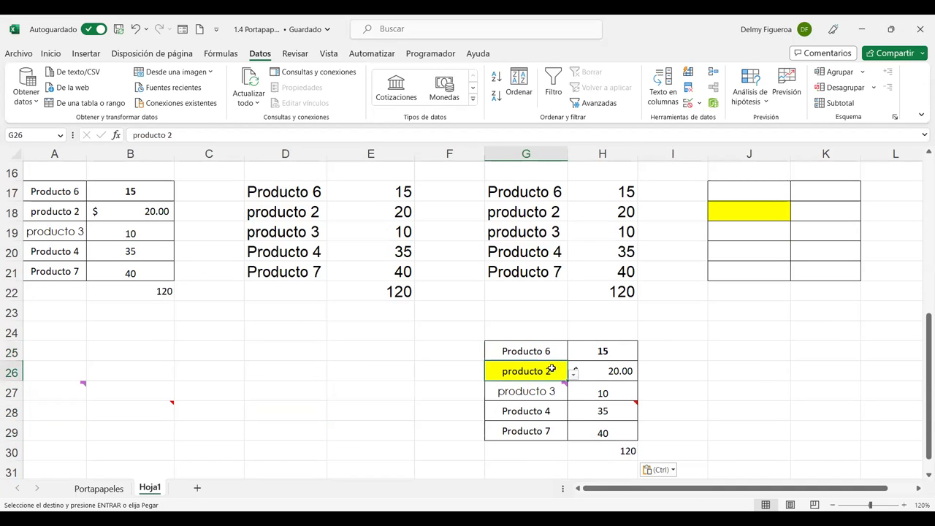
{"action": "left_click", "coordinate": [573, 376]}
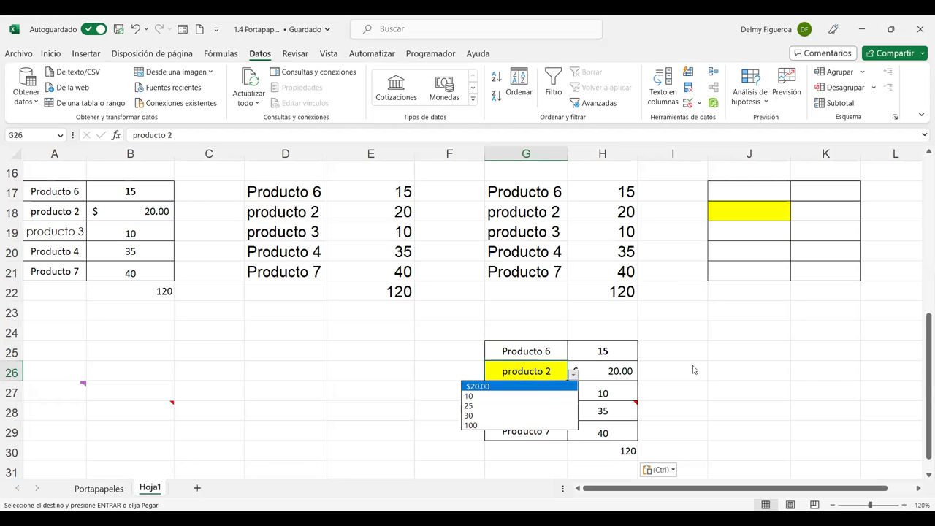
{"action": "key", "text": "Escape"}
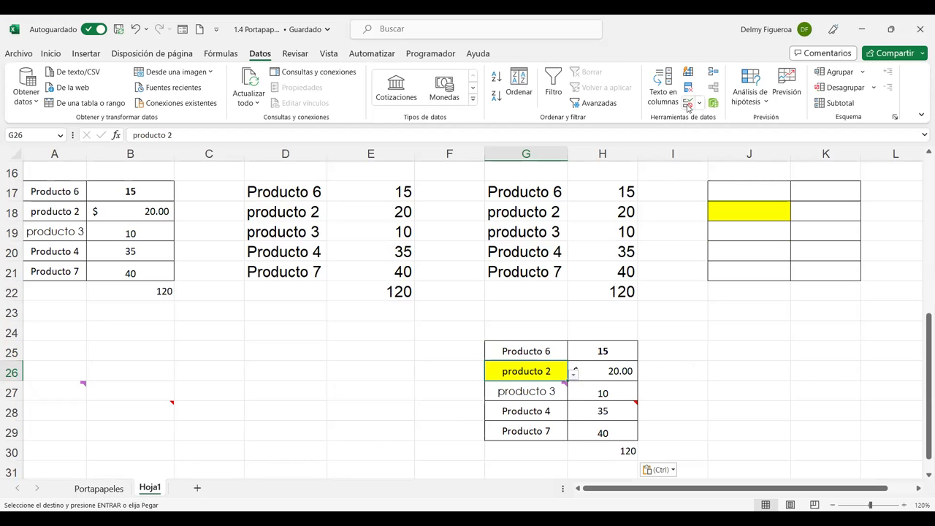
{"action": "key", "text": "Escape"}
{"action": "left_click", "coordinate": [687, 106]}
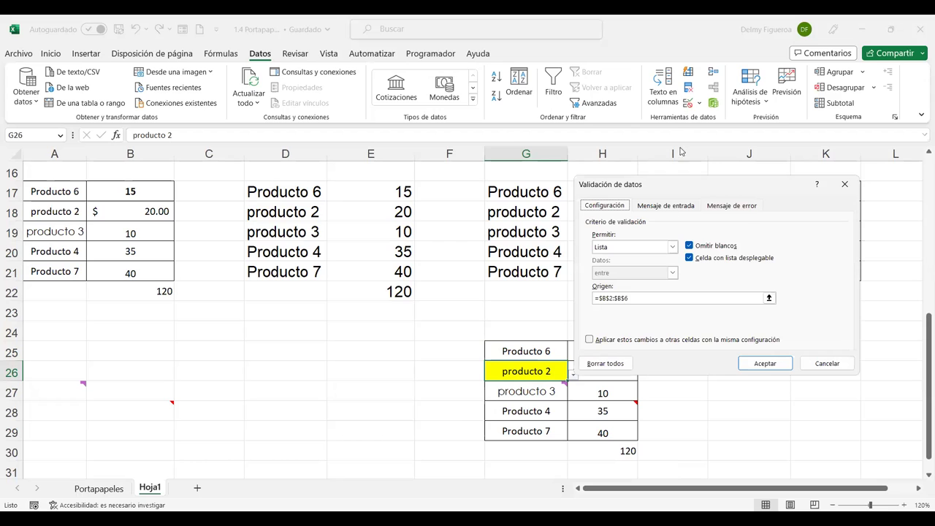
{"action": "left_click", "coordinate": [833, 363]}
{"action": "left_click", "coordinate": [99, 488]}
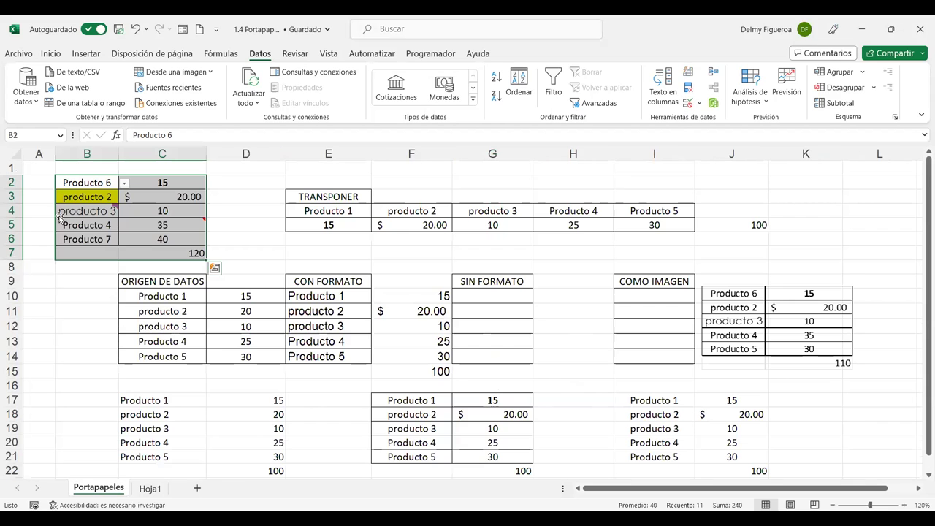
{"action": "left_click", "coordinate": [89, 189]}
{"action": "left_click", "coordinate": [689, 108]}
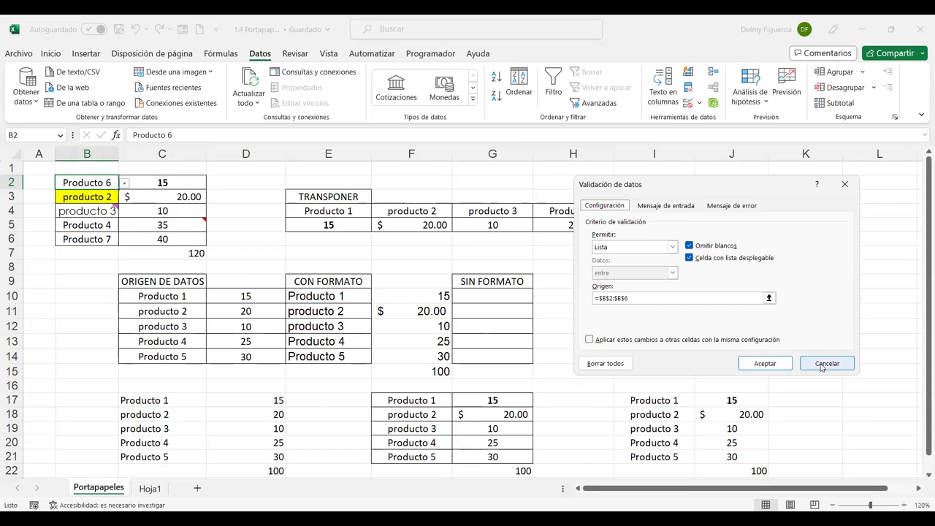
{"action": "left_click", "coordinate": [827, 363]}
{"action": "left_click", "coordinate": [149, 488]}
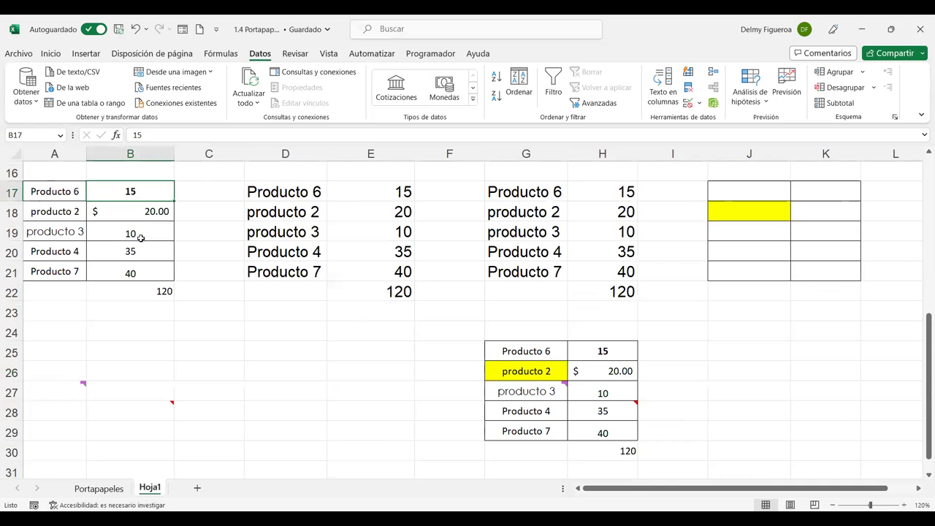
Review the product names, the quantities and the Producto 6 dropdown in the G25 table.
{"action": "left_click", "coordinate": [110, 487]}
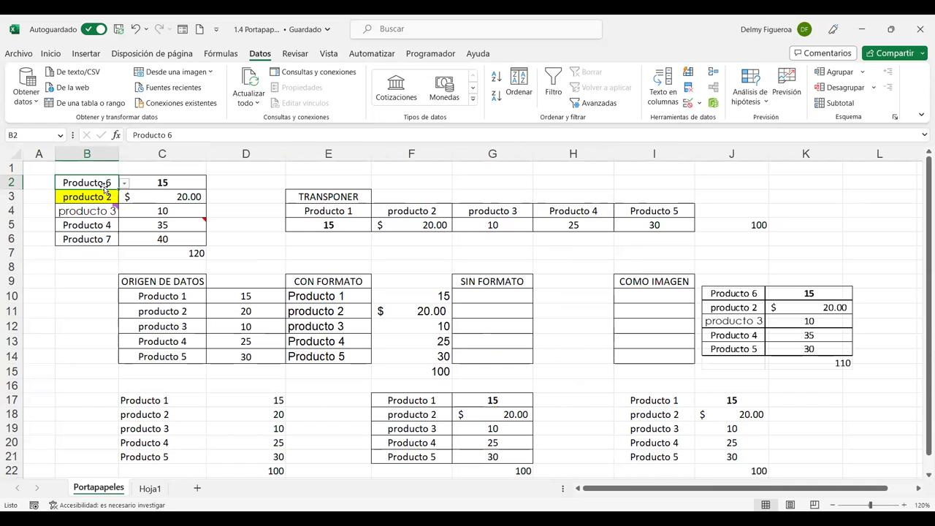
{"action": "left_click_drag", "start_coordinate": [102, 182], "coordinate": [99, 241]}
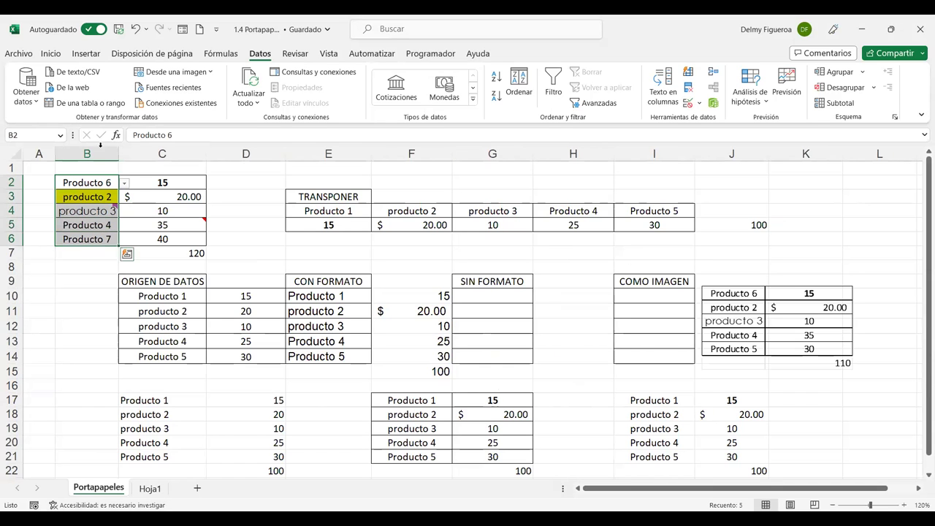
{"action": "left_click", "coordinate": [149, 488]}
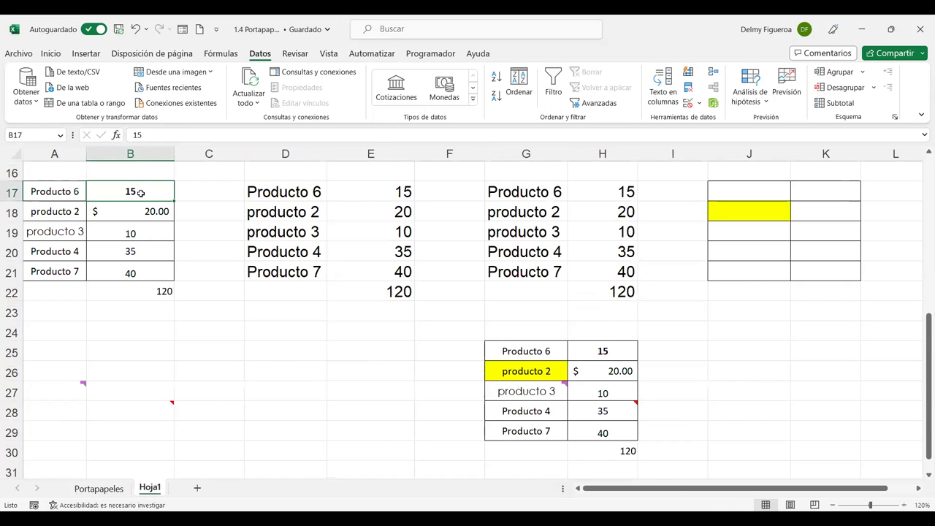
{"action": "left_click_drag", "start_coordinate": [140, 192], "coordinate": [135, 266]}
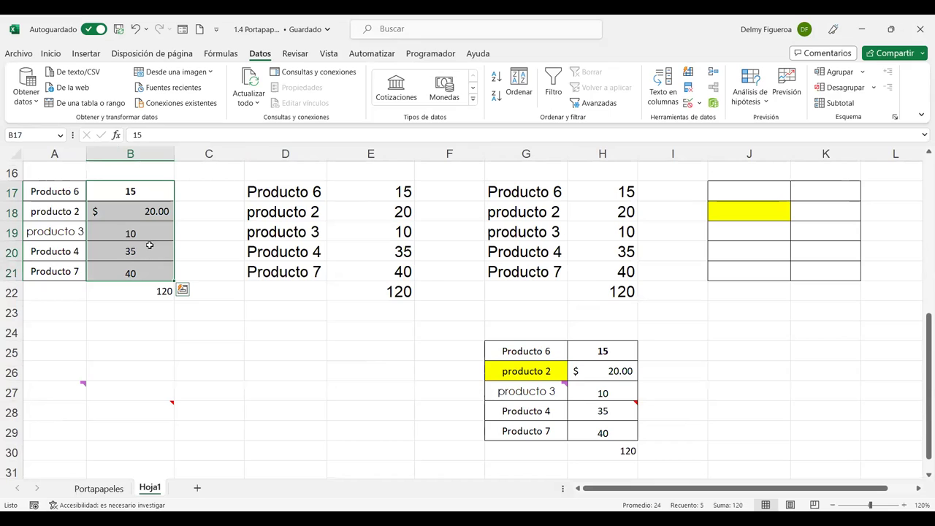
{"action": "left_click", "coordinate": [544, 349]}
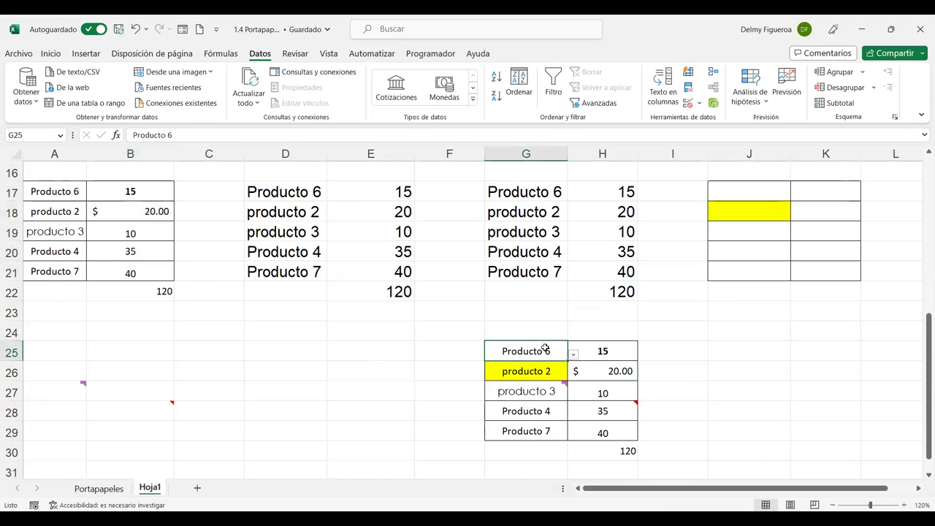
{"action": "left_click", "coordinate": [574, 355]}
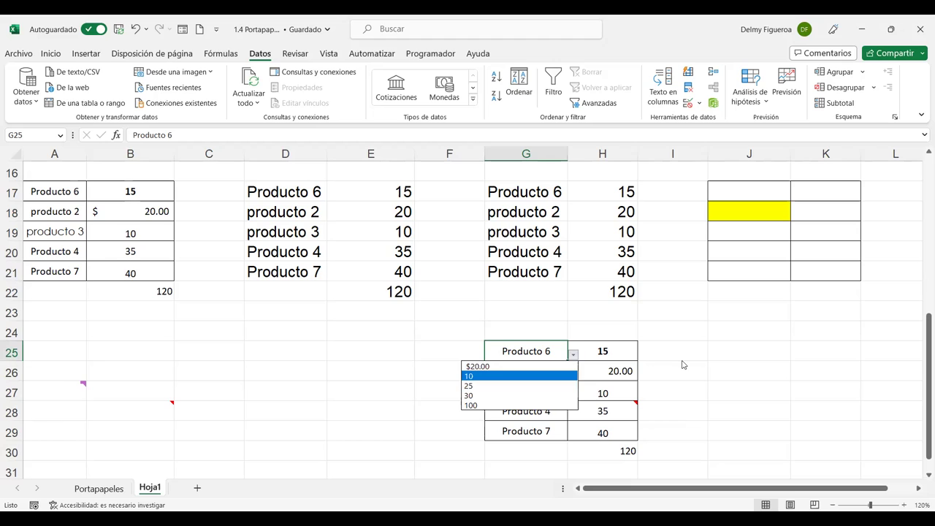
{"action": "key", "text": "Escape"}
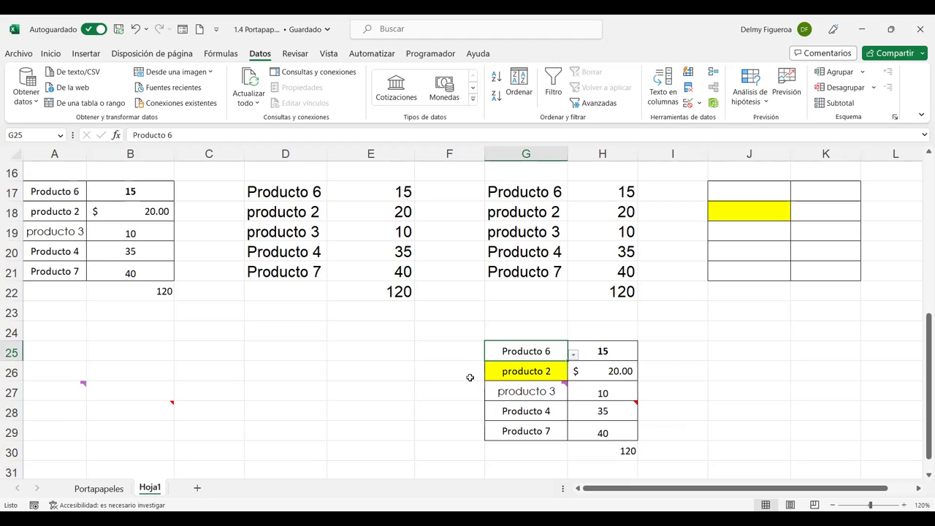
{"action": "left_click", "coordinate": [544, 376]}
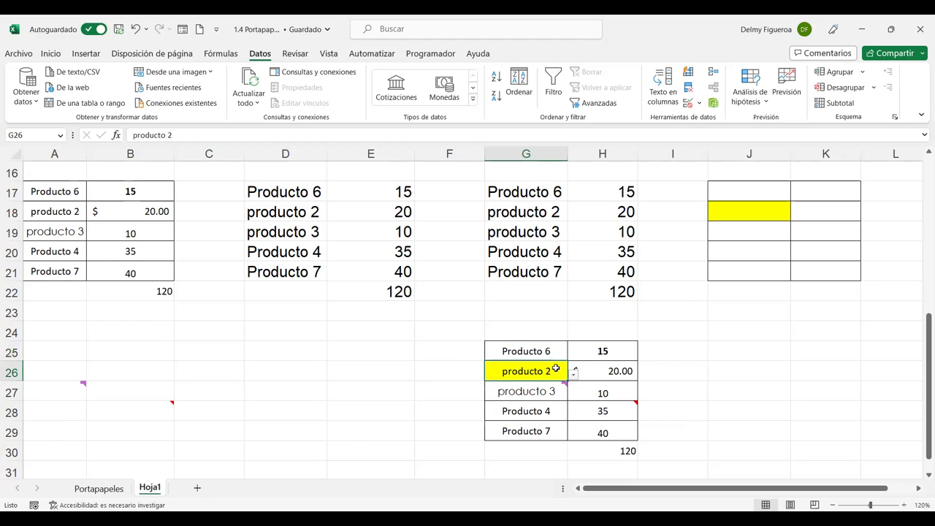
Inspect H25, H26, the H30 total and cell notes, then return to Portapapeles.
{"action": "left_click", "coordinate": [606, 351]}
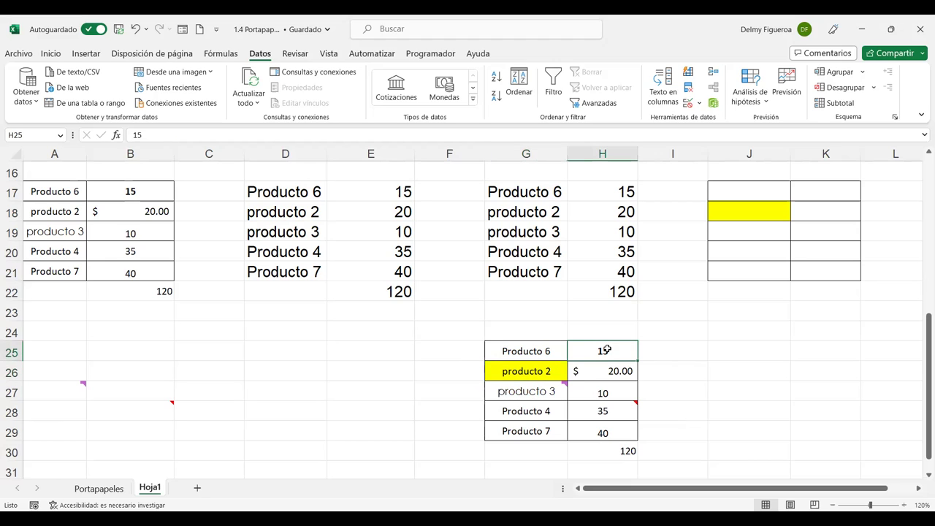
{"action": "left_click", "coordinate": [602, 371]}
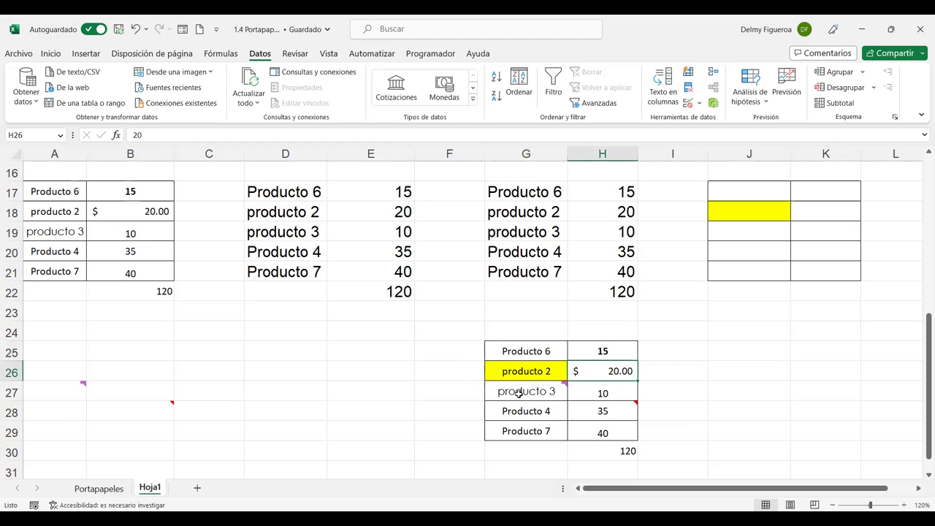
{"action": "left_click", "coordinate": [759, 353]}
{"action": "left_click", "coordinate": [601, 451]}
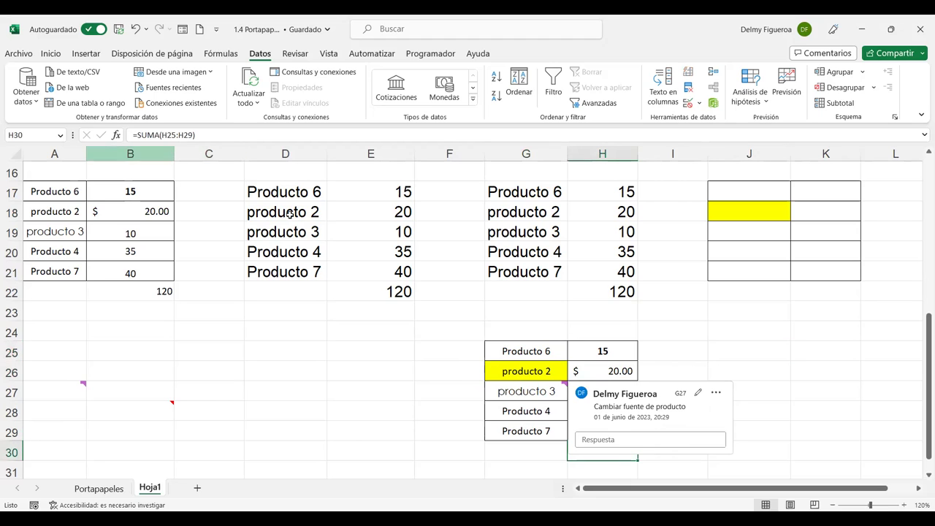
{"action": "left_click", "coordinate": [529, 387]}
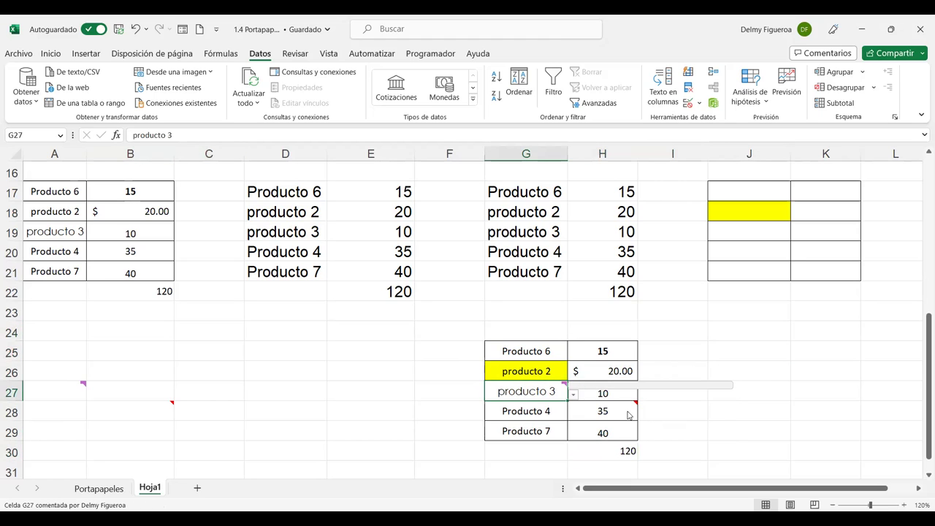
{"action": "left_click", "coordinate": [599, 409]}
{"action": "left_click", "coordinate": [690, 352]}
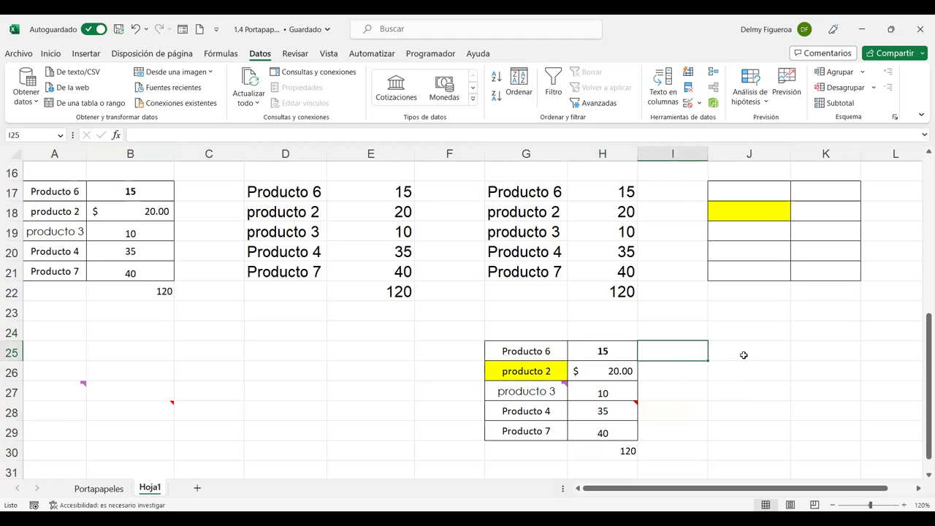
{"action": "left_click", "coordinate": [743, 355]}
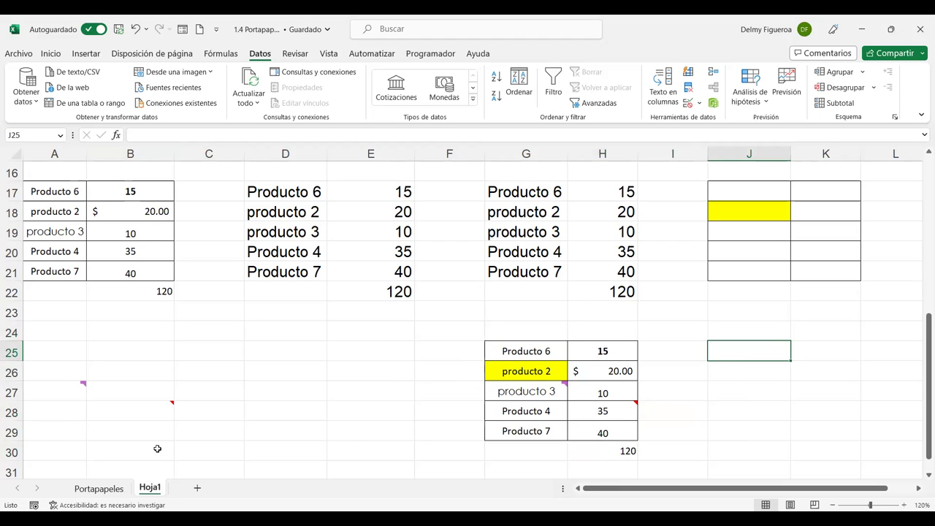
{"action": "left_click", "coordinate": [99, 488]}
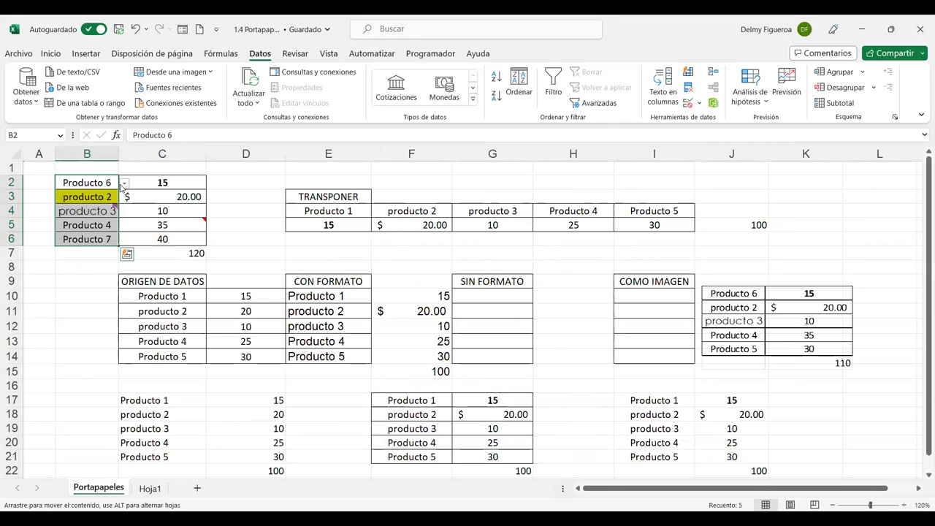
Copy the Producto 6 product table B2:C7 on Portapapeles.
{"action": "left_click_drag", "start_coordinate": [172, 196], "coordinate": [171, 195]}
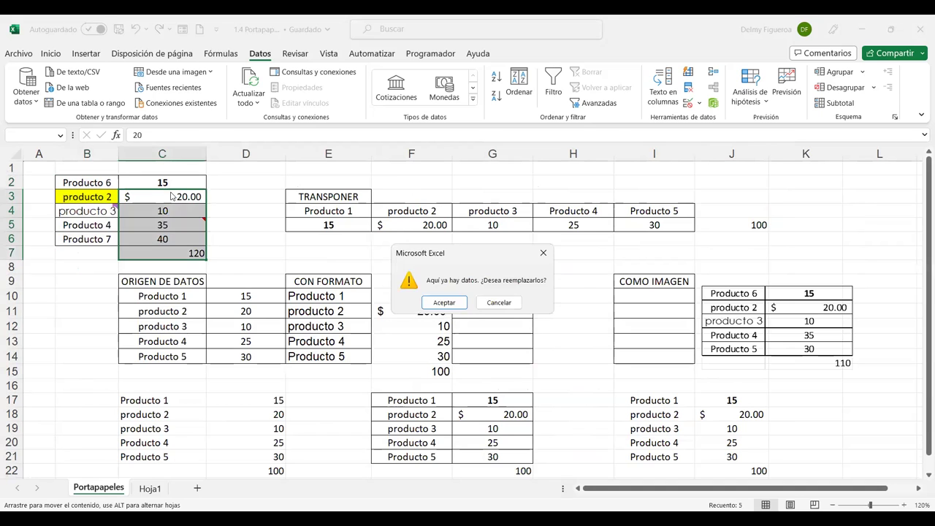
{"action": "key", "text": "Escape"}
{"action": "left_click_drag", "start_coordinate": [87, 182], "coordinate": [177, 252]}
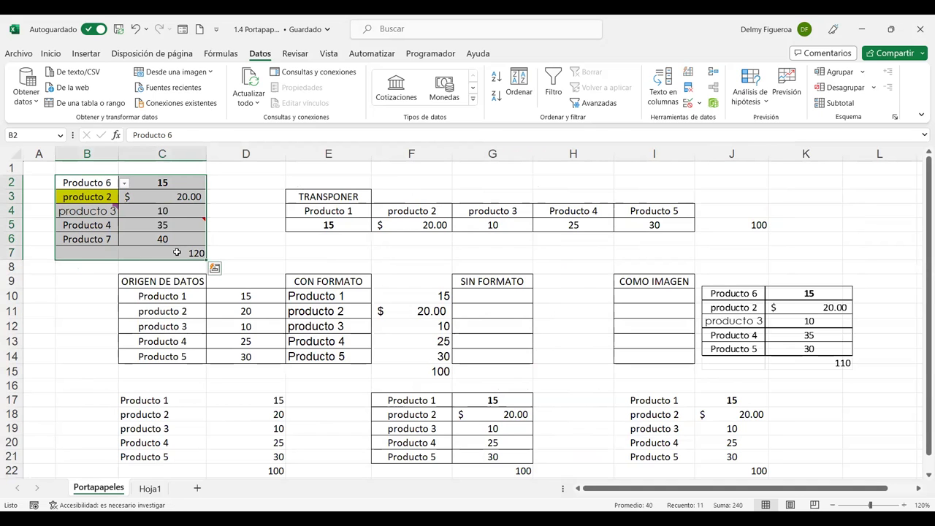
{"action": "key", "text": "ctrl+c"}
Paste it on Hoja1 at J25 using 'Todo excepto bordes'.
{"action": "left_click", "coordinate": [150, 488]}
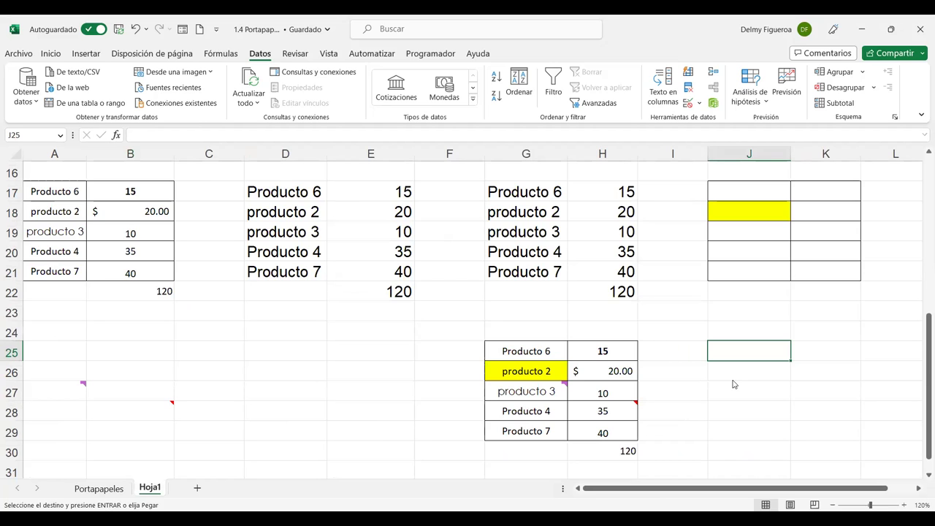
{"action": "key", "text": "ctrl+alt+v"}
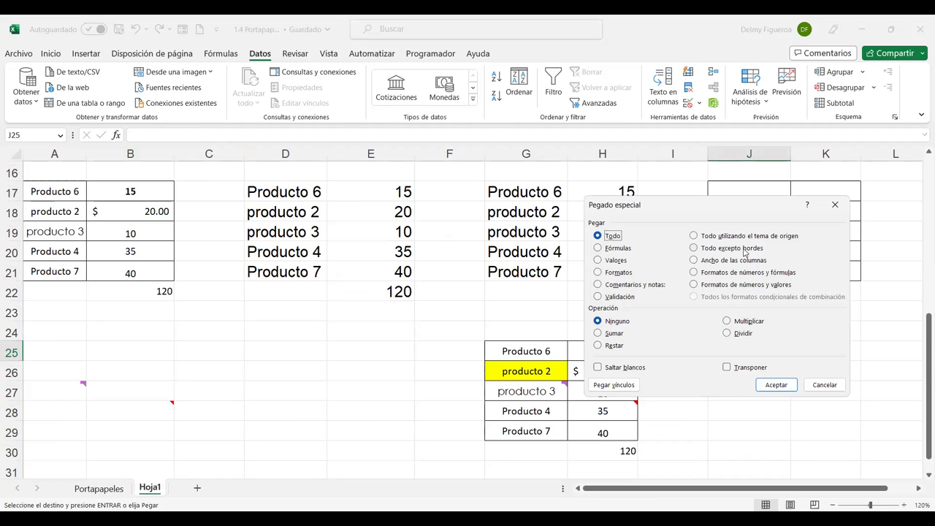
{"action": "left_click", "coordinate": [745, 250]}
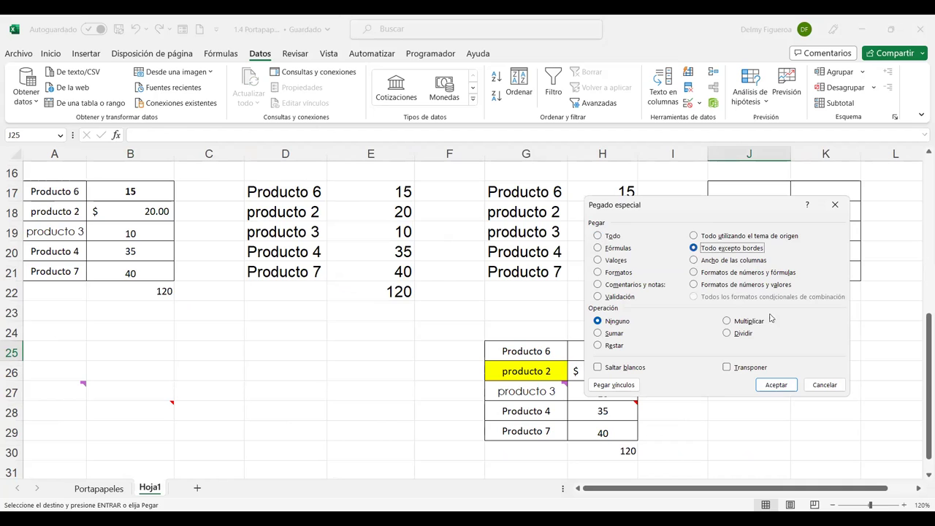
{"action": "left_click", "coordinate": [777, 385]}
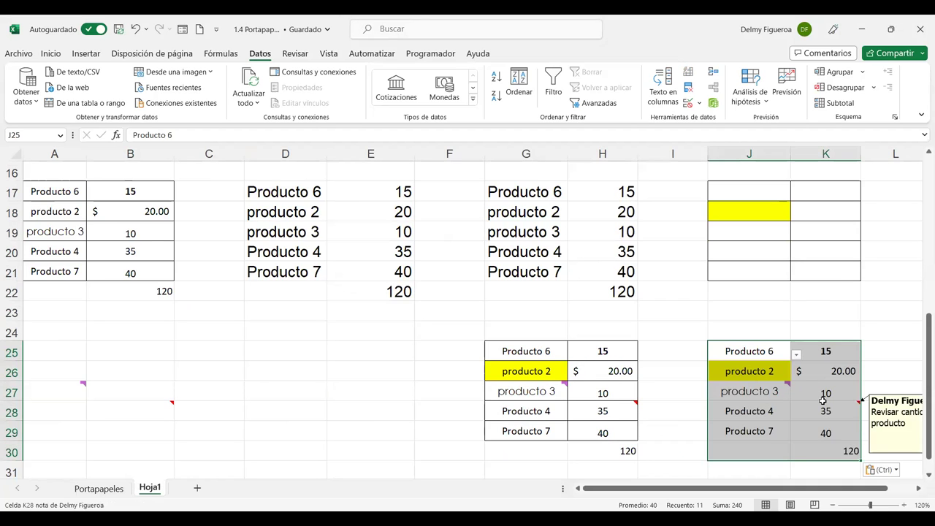
{"action": "scroll", "coordinate": [343, 377], "scroll_direction": "down", "scroll_amount": 1}
{"action": "scroll", "coordinate": [626, 309], "scroll_direction": "down", "scroll_amount": 2}
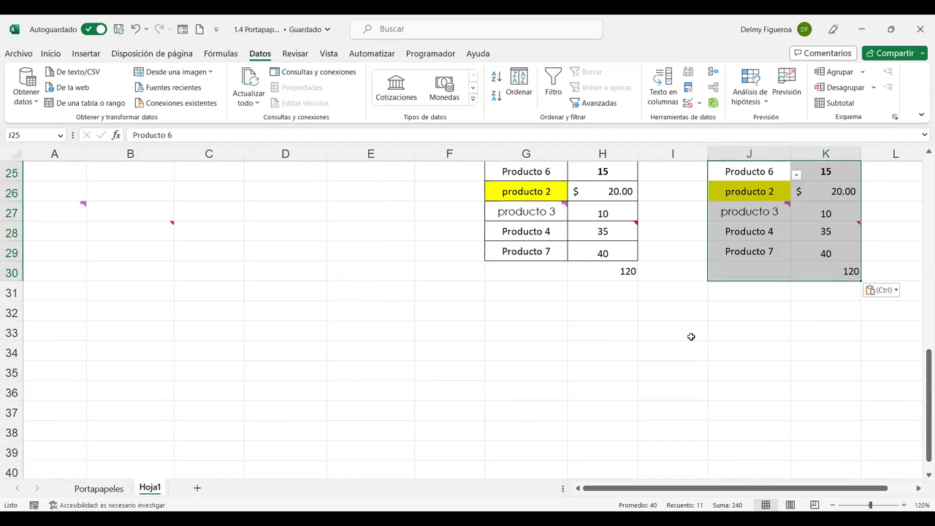
{"action": "left_click", "coordinate": [74, 331]}
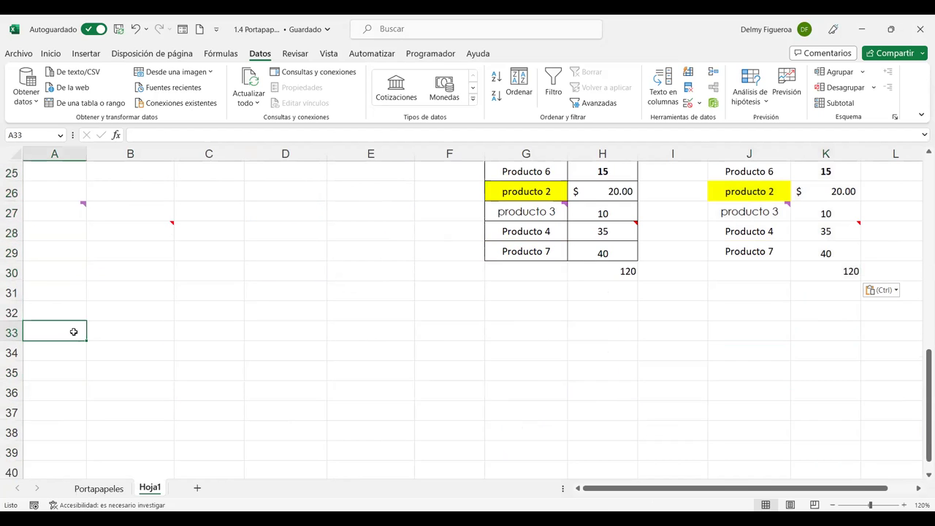
Paste only 'Ancho de las columnas' at A33 to match the table's column widths.
{"action": "key", "text": "ctrl+alt+v"}
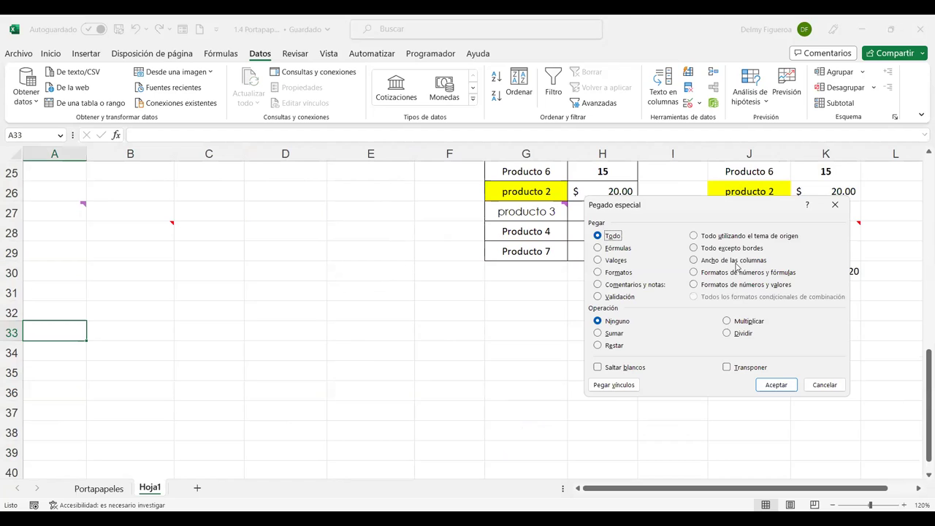
{"action": "left_click", "coordinate": [734, 261]}
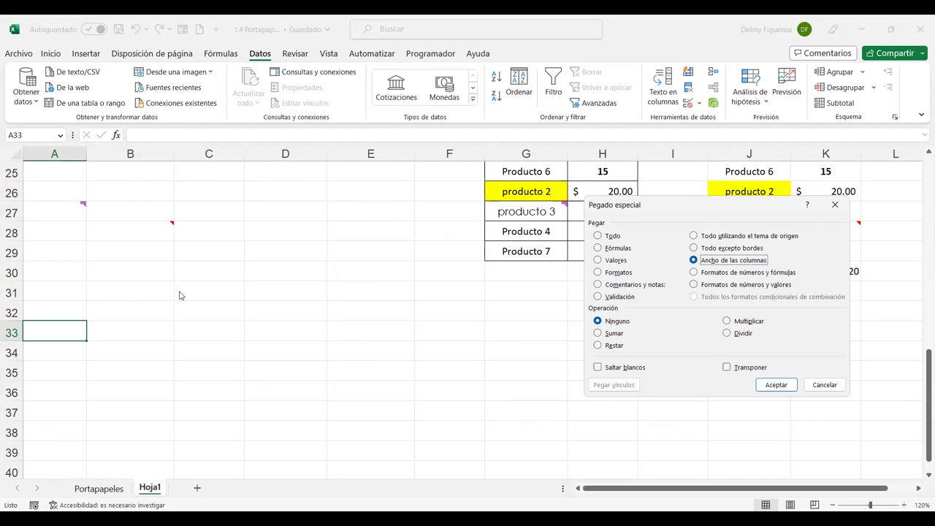
{"action": "left_click", "coordinate": [775, 385]}
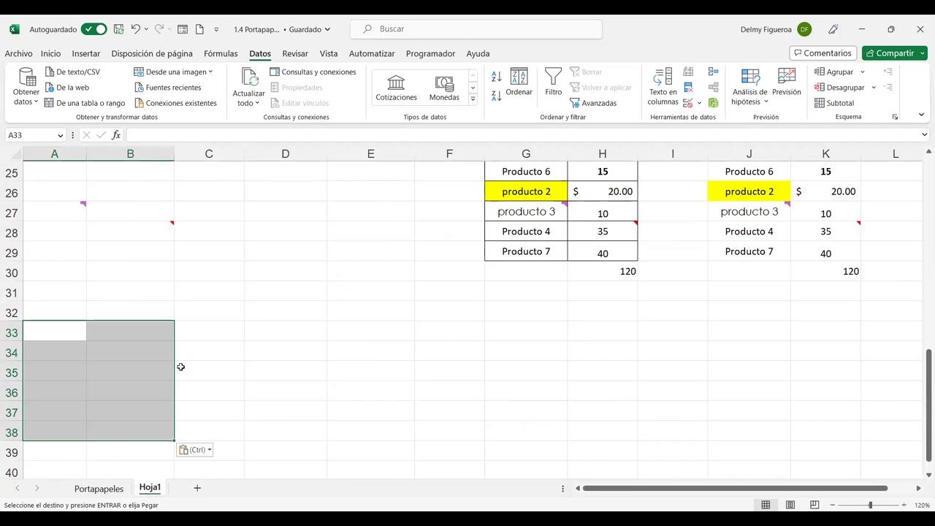
{"action": "left_click", "coordinate": [285, 334]}
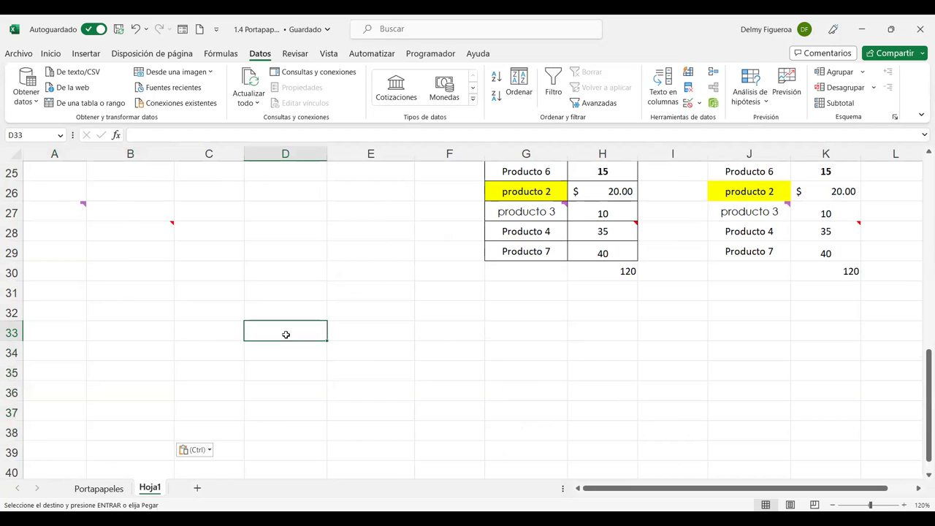
{"action": "key", "text": "ctrl+alt+v"}
Paste the table at D33 as 'Formatos de números y fórmulas' and check the E38 total.
{"action": "left_click", "coordinate": [744, 272]}
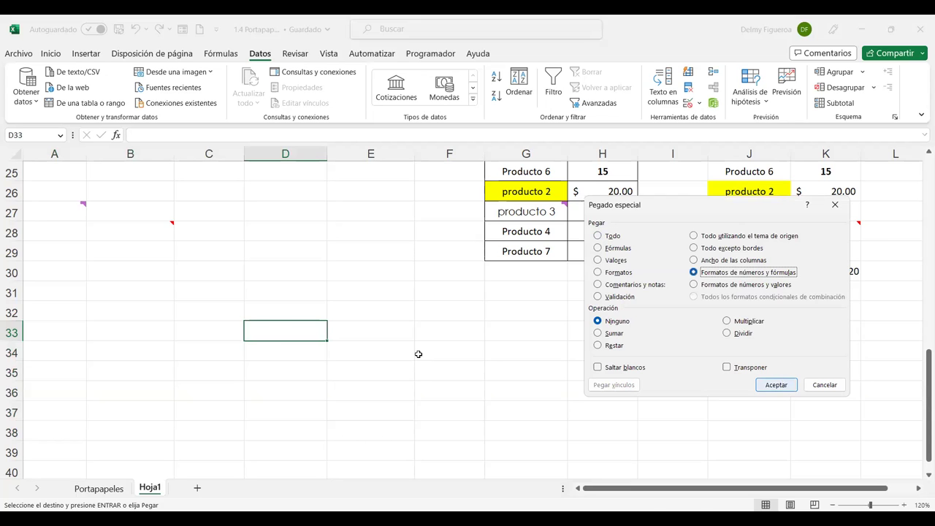
{"action": "key", "text": "Return"}
{"action": "left_click", "coordinate": [367, 352]}
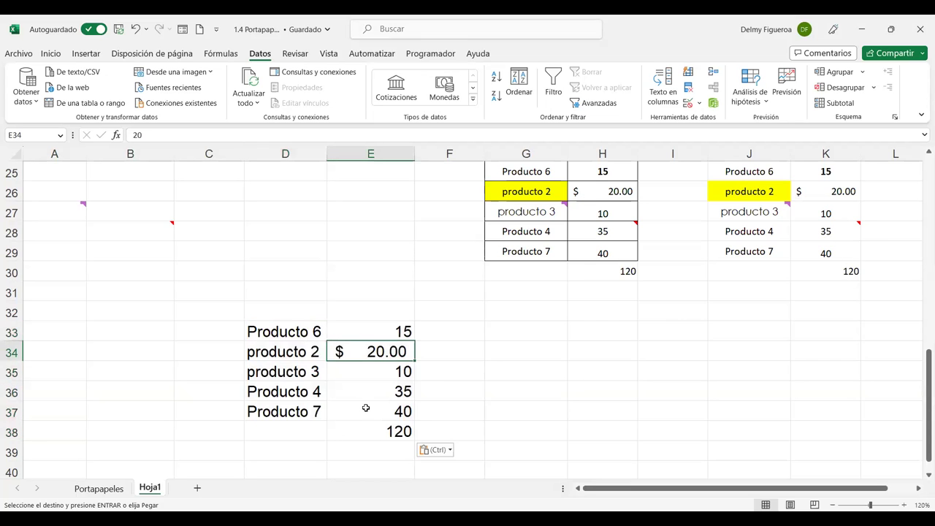
{"action": "left_click", "coordinate": [371, 431]}
Paste the table at G33 as 'Formatos de números y valores', confirming H38 shows 120.
{"action": "left_click", "coordinate": [527, 331]}
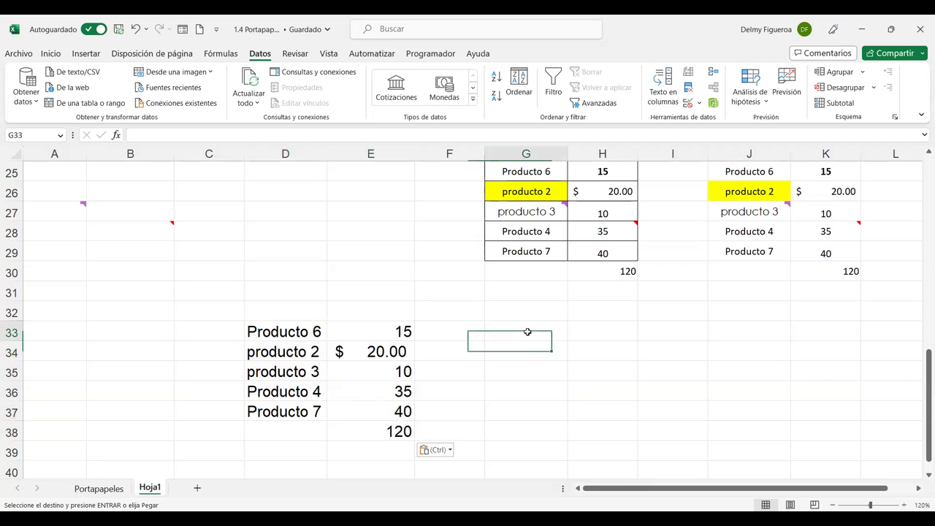
{"action": "key", "text": "ctrl+alt+v"}
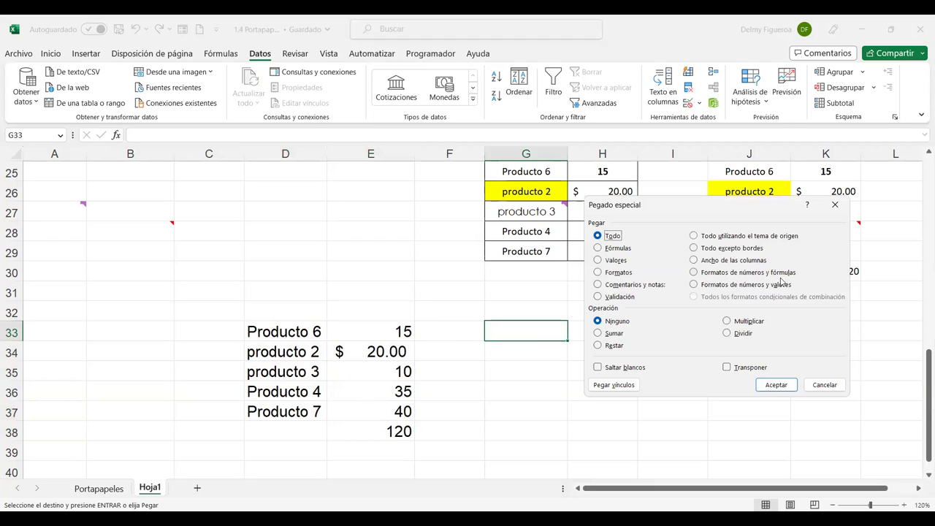
{"action": "left_click", "coordinate": [765, 290]}
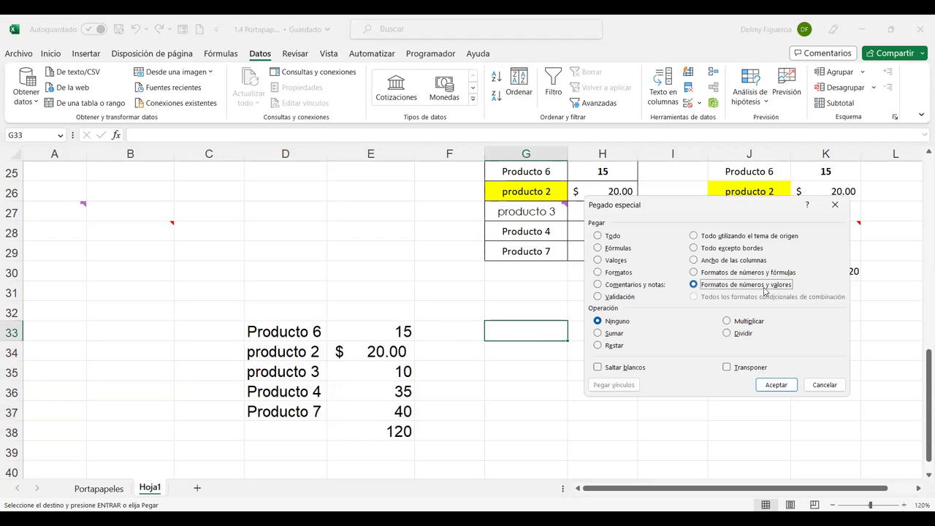
{"action": "left_click", "coordinate": [773, 385]}
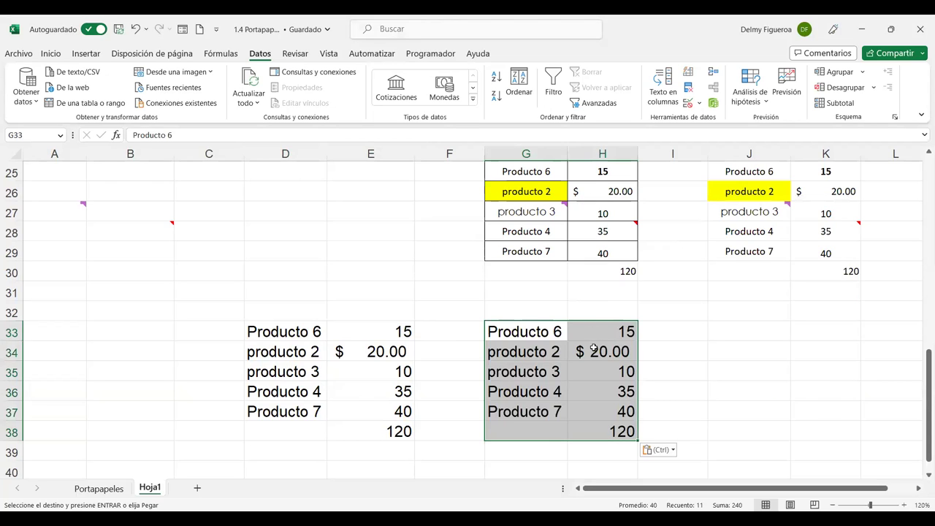
{"action": "left_click", "coordinate": [594, 349]}
{"action": "left_click", "coordinate": [596, 425]}
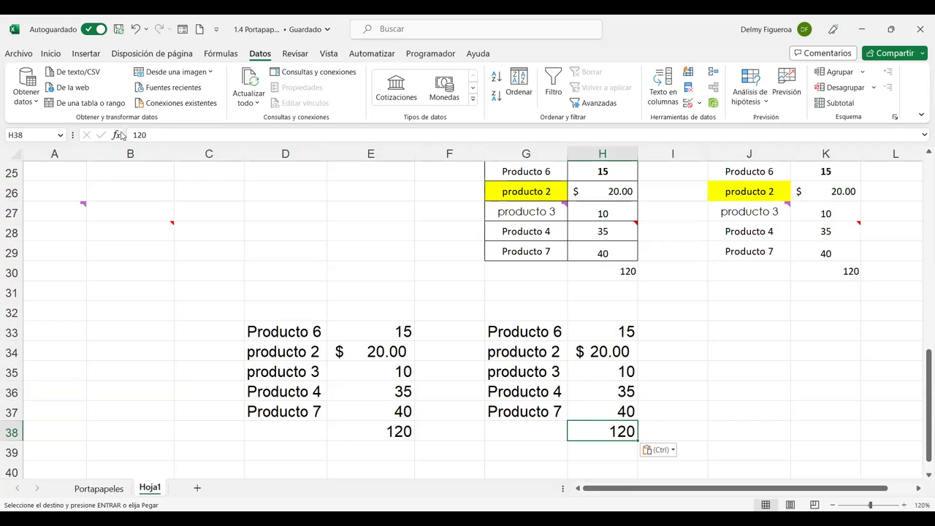
{"action": "left_click", "coordinate": [738, 330]}
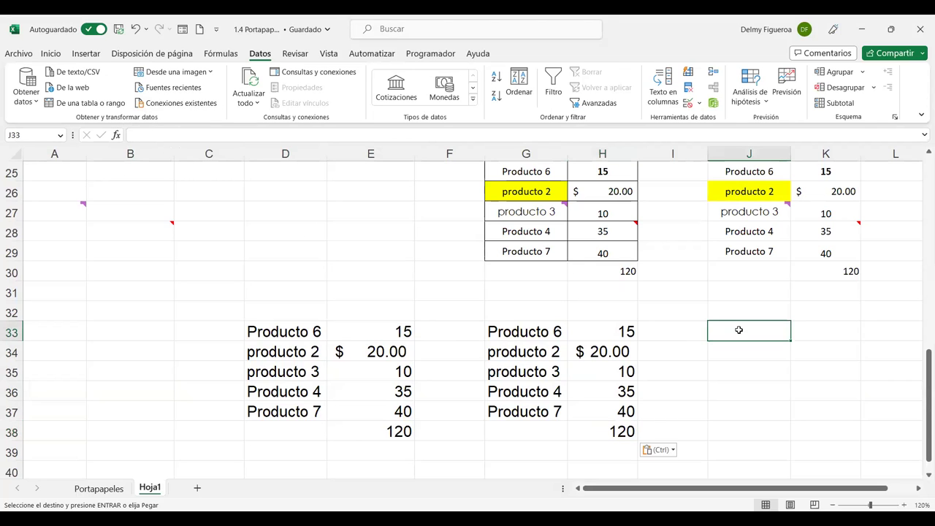
Cancel Pegado especial at J33 without pasting anything.
{"action": "key", "text": "ctrl+alt+v"}
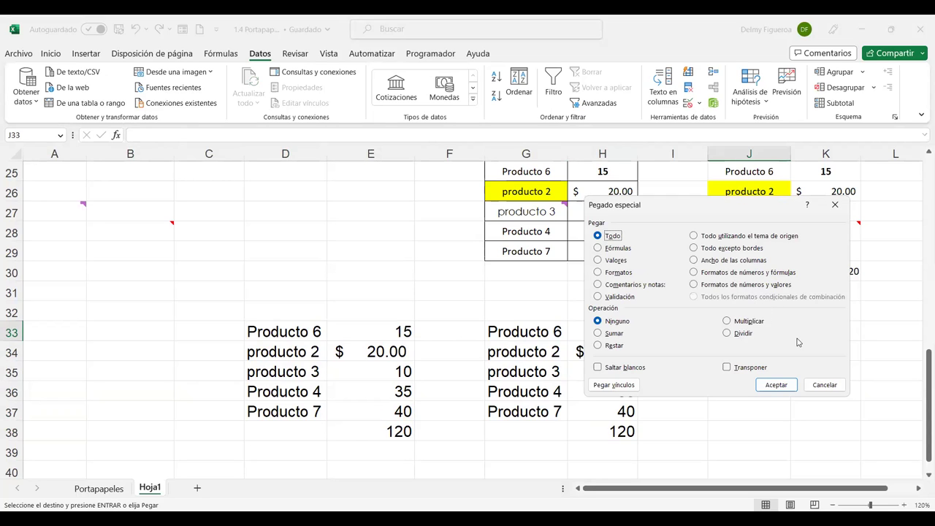
{"action": "left_click", "coordinate": [833, 389]}
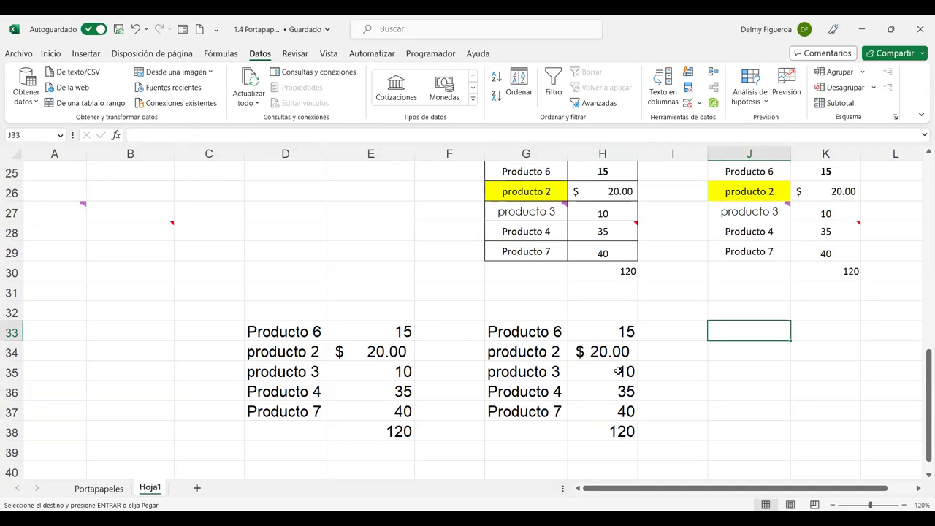
Apply the '3 semáforos (con marco)' icon set to quantities C2:C6 on Portapapeles.
{"action": "left_click", "coordinate": [99, 488]}
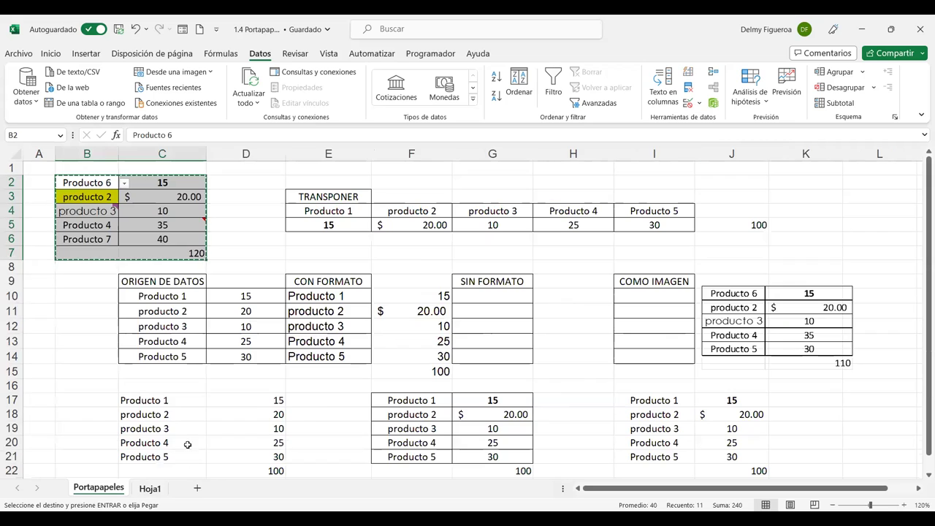
{"action": "left_click_drag", "start_coordinate": [176, 181], "coordinate": [168, 234]}
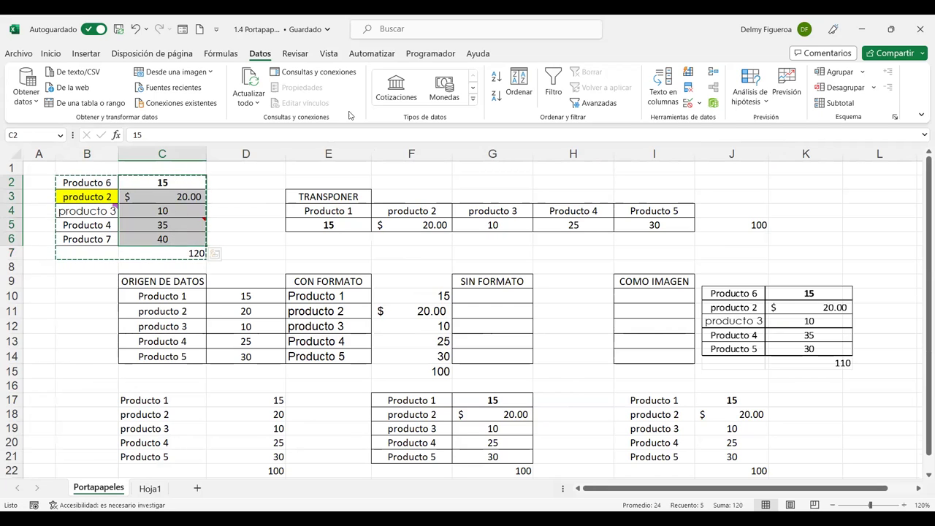
{"action": "left_click", "coordinate": [50, 54]}
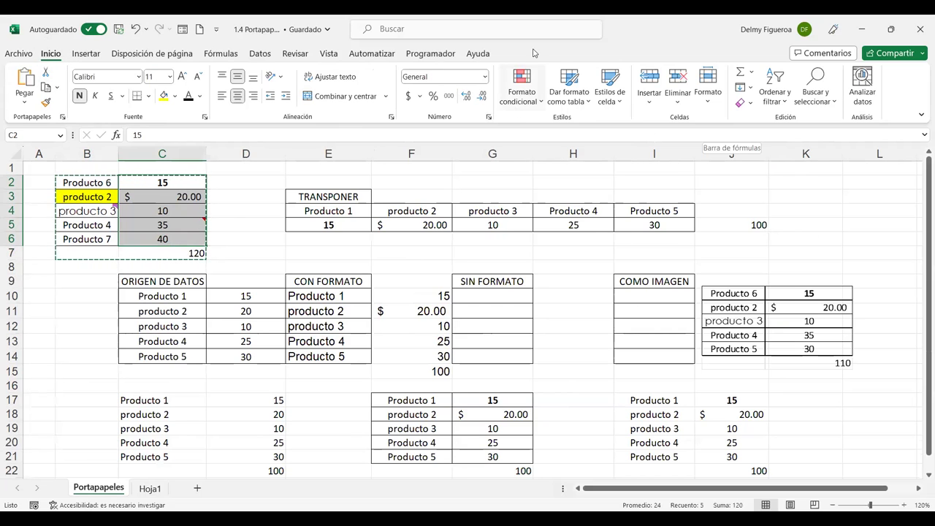
{"action": "left_click", "coordinate": [542, 105]}
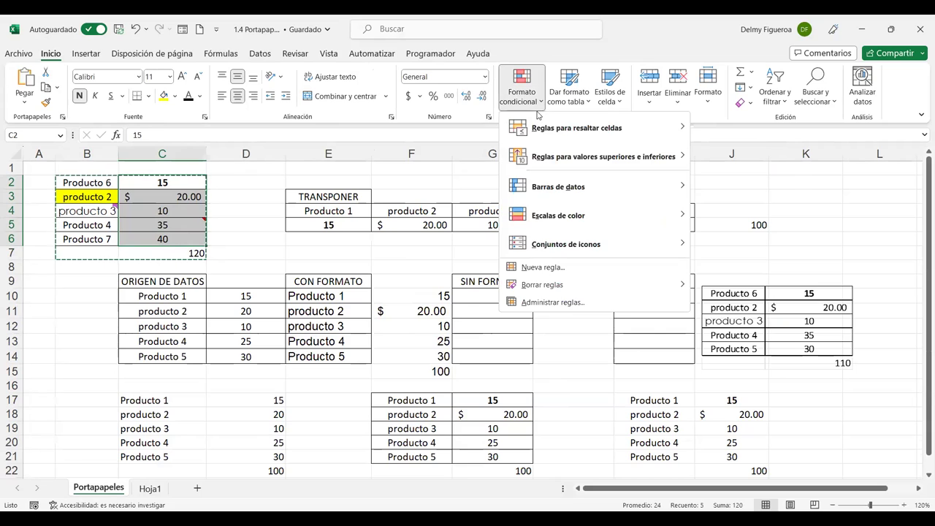
{"action": "mouse_move", "coordinate": [569, 136]}
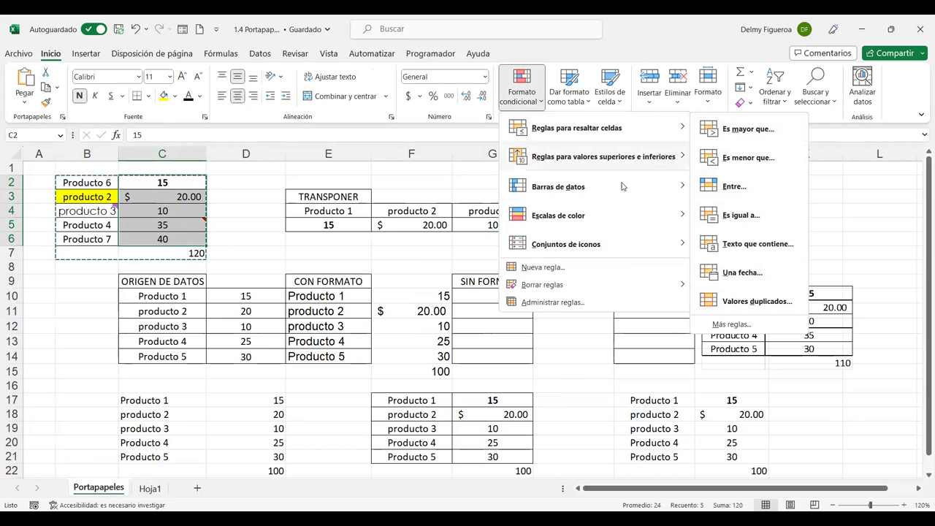
{"action": "mouse_move", "coordinate": [617, 194]}
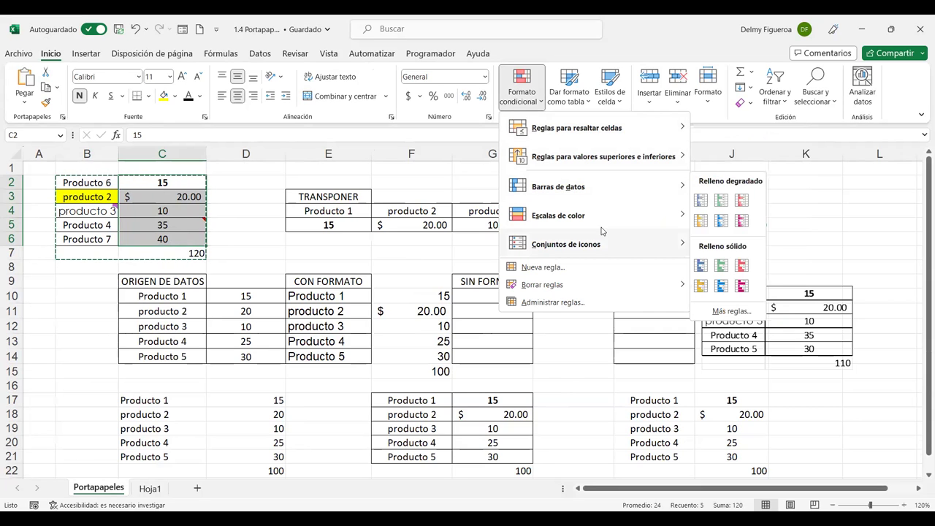
{"action": "mouse_move", "coordinate": [604, 218]}
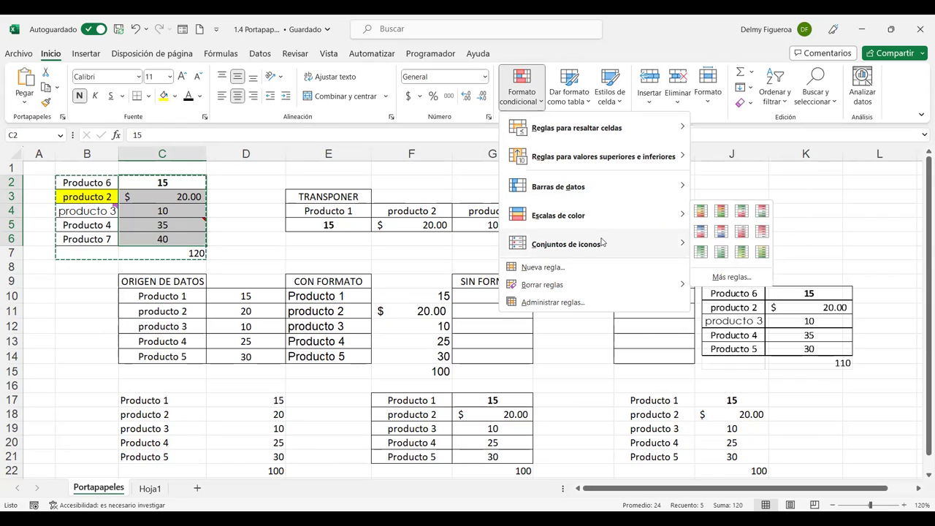
{"action": "mouse_move", "coordinate": [597, 245]}
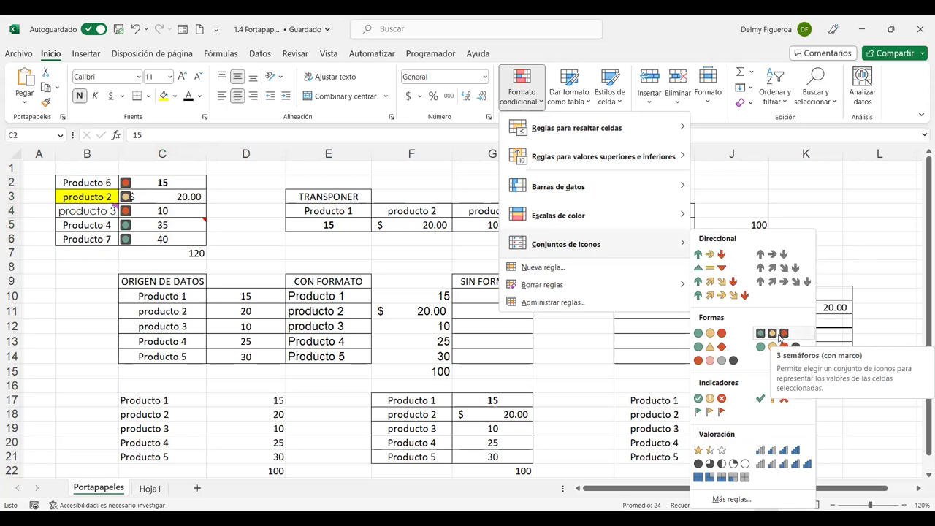
{"action": "left_click", "coordinate": [780, 335]}
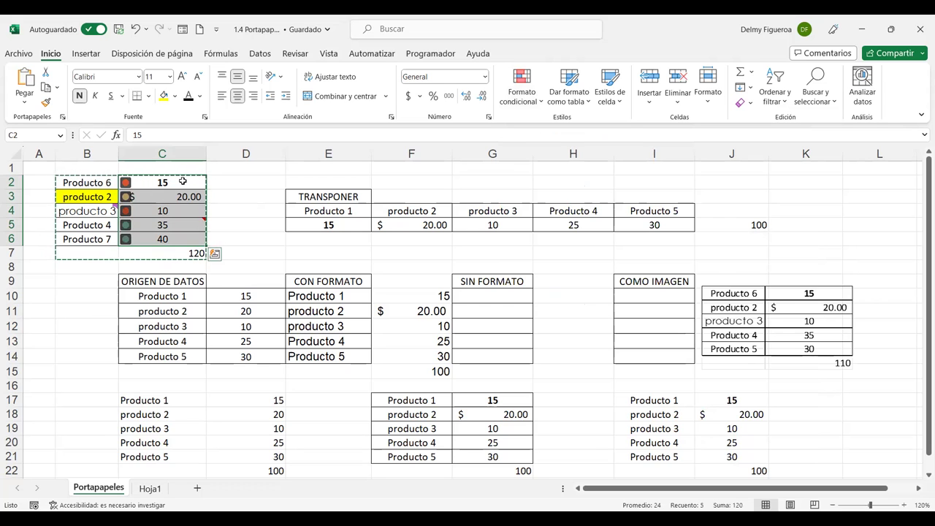
Switch back to Hoja1 and close the Pegado especial dialog without pasting anything.
{"action": "left_click", "coordinate": [151, 488]}
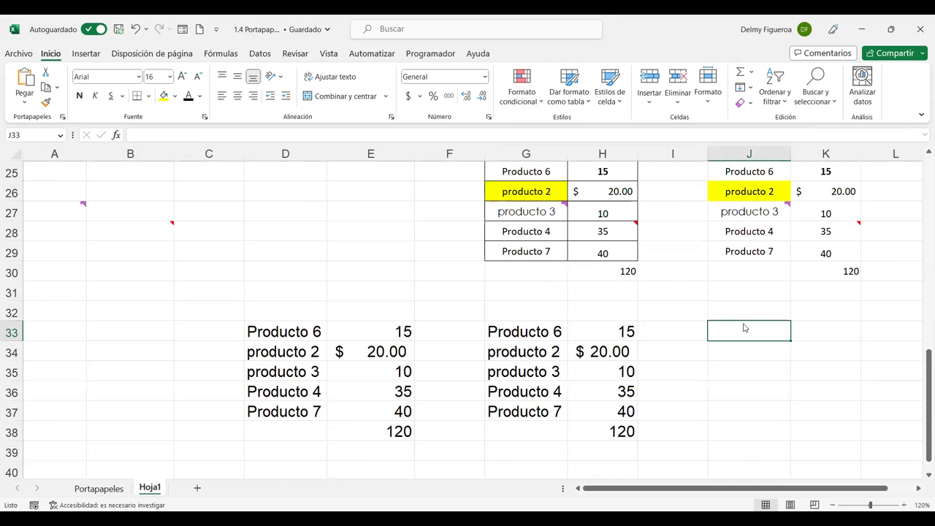
{"action": "key", "text": "ctrl+alt+v"}
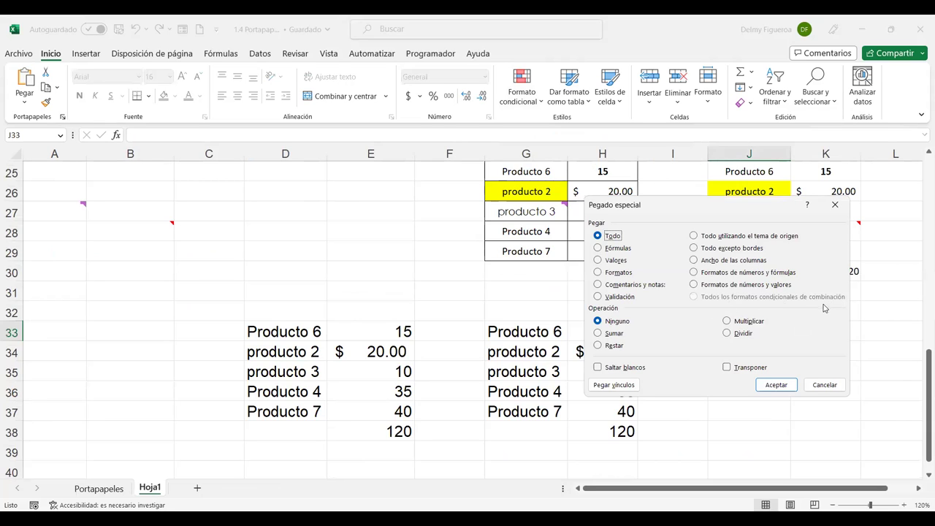
{"action": "left_click", "coordinate": [826, 385]}
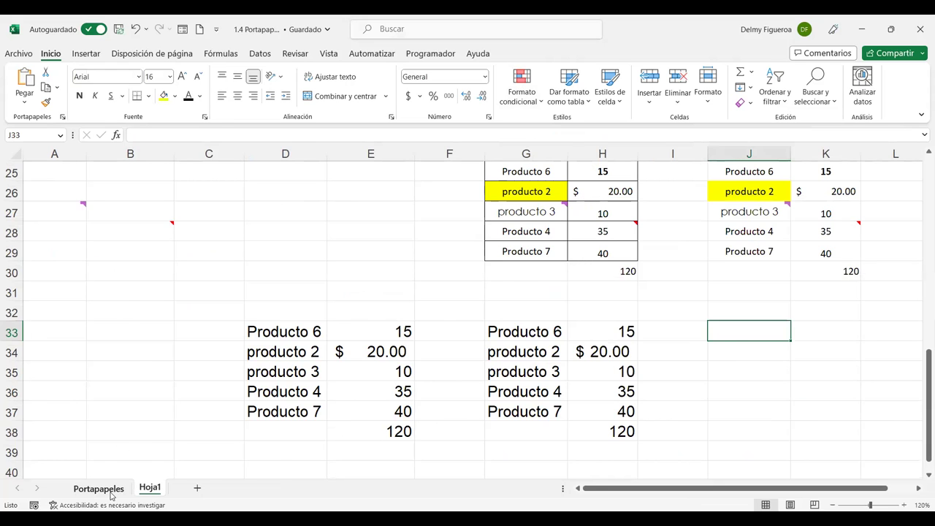
On Portapapeles, highlight C2:C6 values less than 25 with light red fill and dark red text.
{"action": "left_click", "coordinate": [98, 489]}
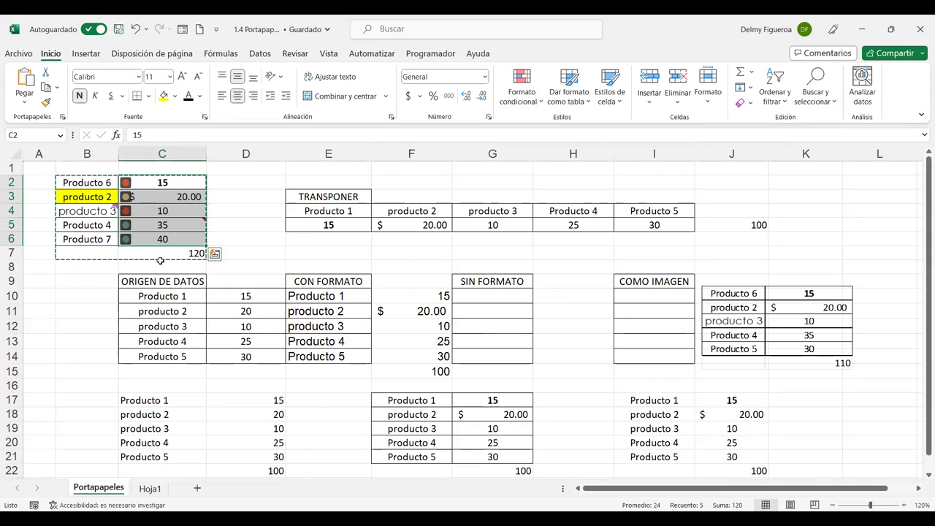
{"action": "left_click_drag", "start_coordinate": [186, 187], "coordinate": [181, 241]}
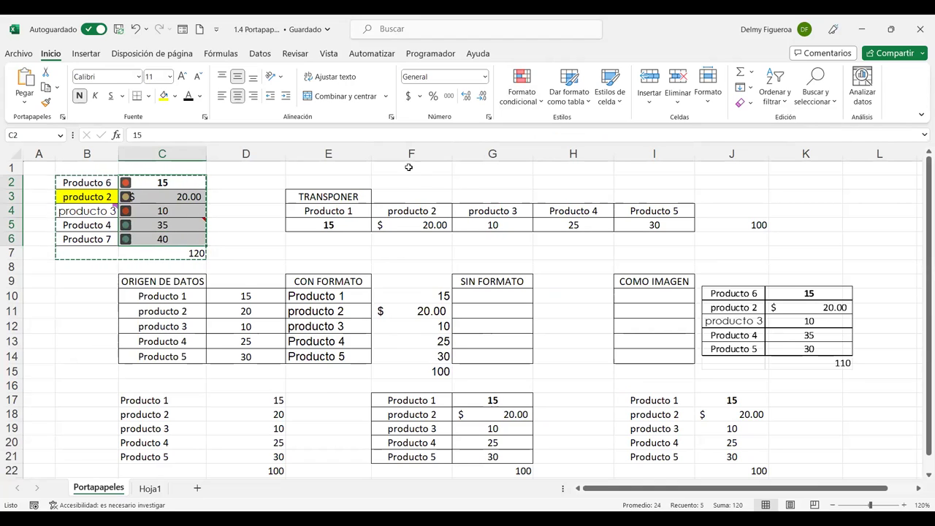
{"action": "left_click", "coordinate": [534, 106]}
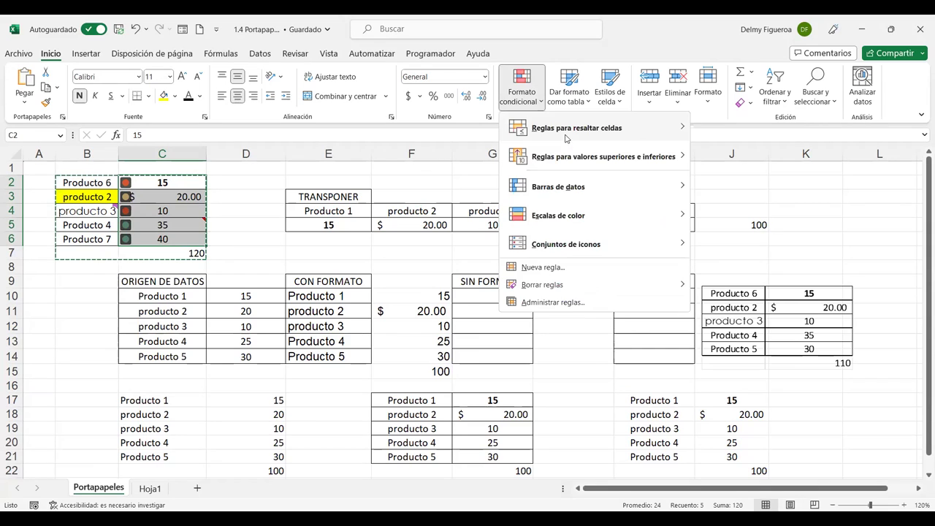
{"action": "mouse_move", "coordinate": [643, 135]}
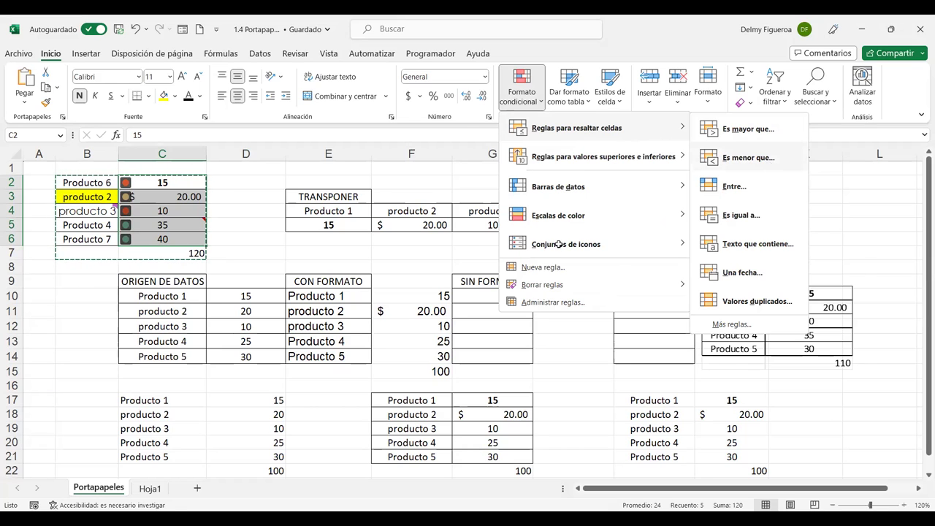
{"action": "left_click", "coordinate": [748, 157]}
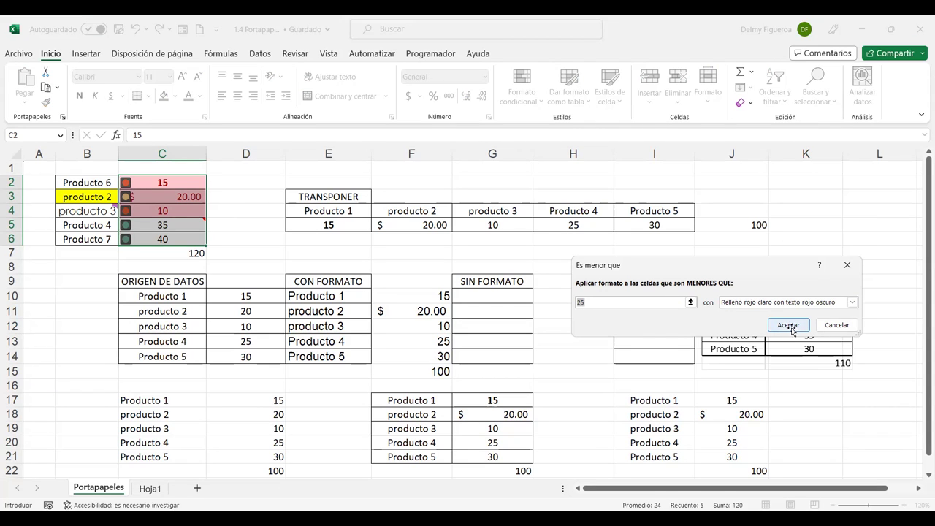
{"action": "left_click", "coordinate": [789, 325]}
Copy the product table B2:C7.
{"action": "left_click", "coordinate": [96, 183]}
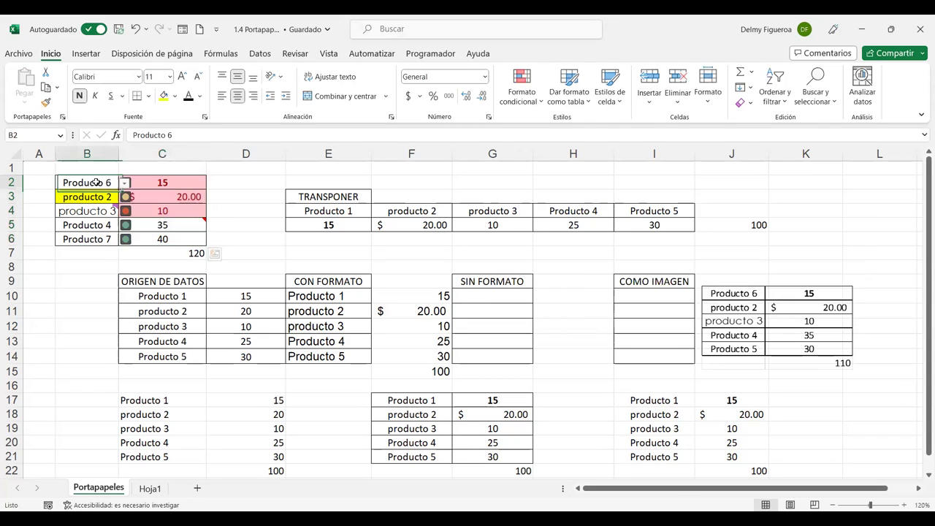
{"action": "left_click_drag", "start_coordinate": [95, 183], "coordinate": [178, 241]}
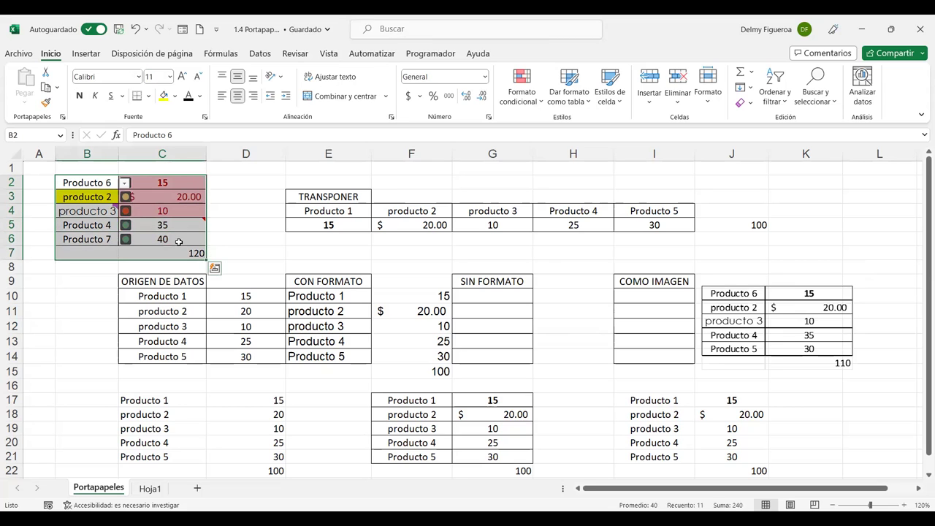
{"action": "key", "text": "ctrl+c"}
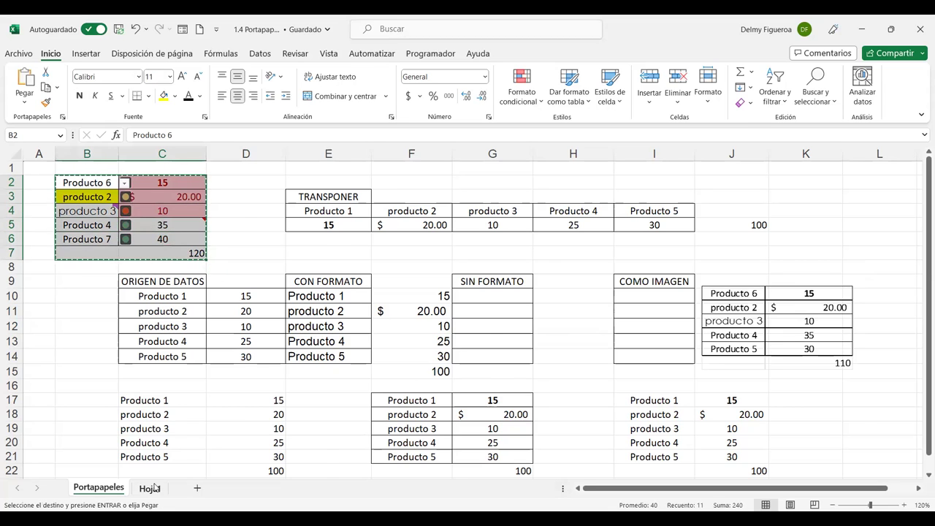
{"action": "left_click", "coordinate": [150, 488]}
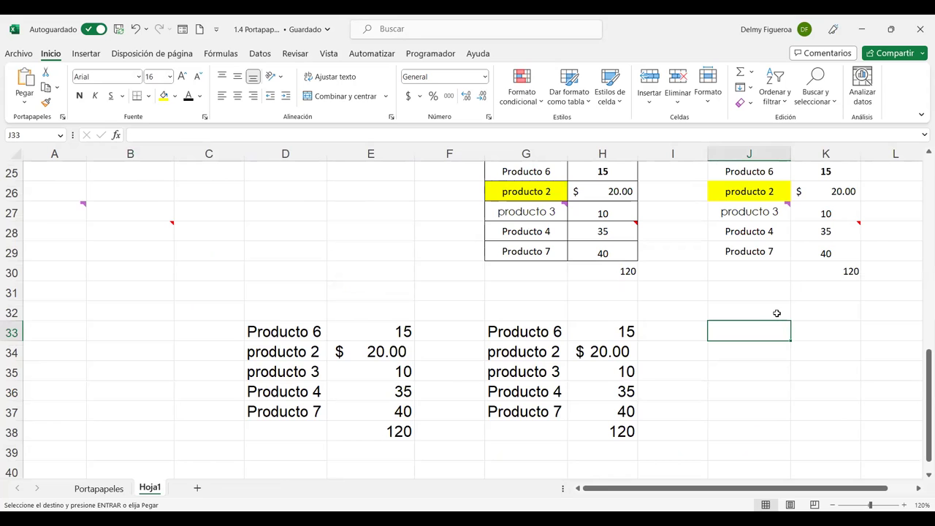
{"action": "key", "text": "ctrl+alt+v"}
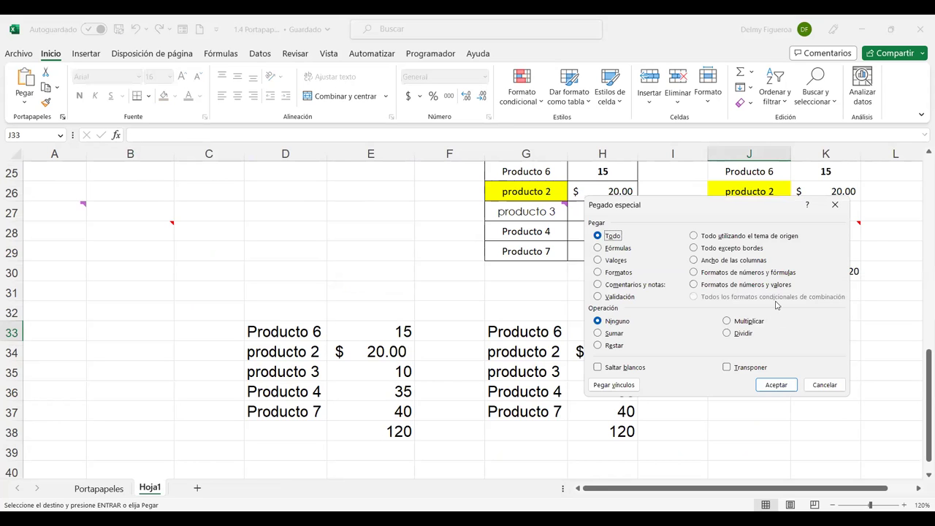
{"action": "left_click", "coordinate": [819, 389]}
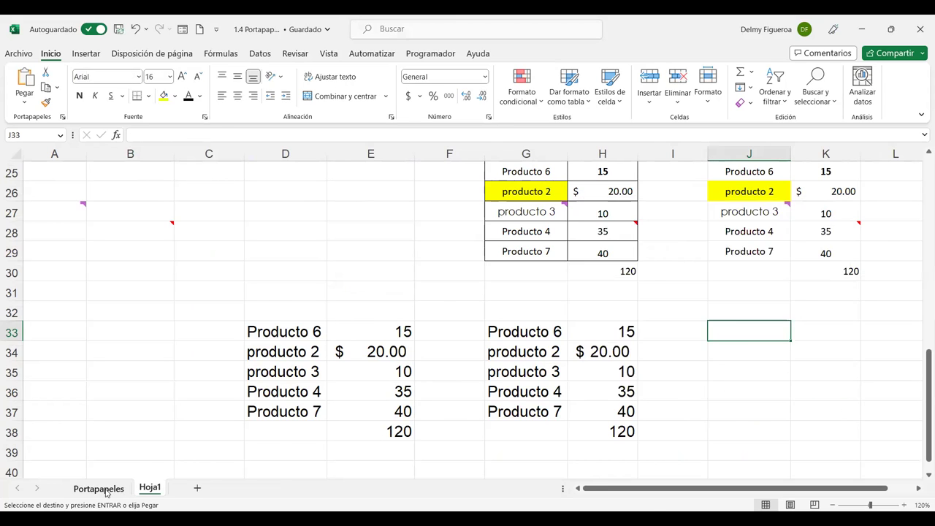
{"action": "left_click", "coordinate": [108, 490]}
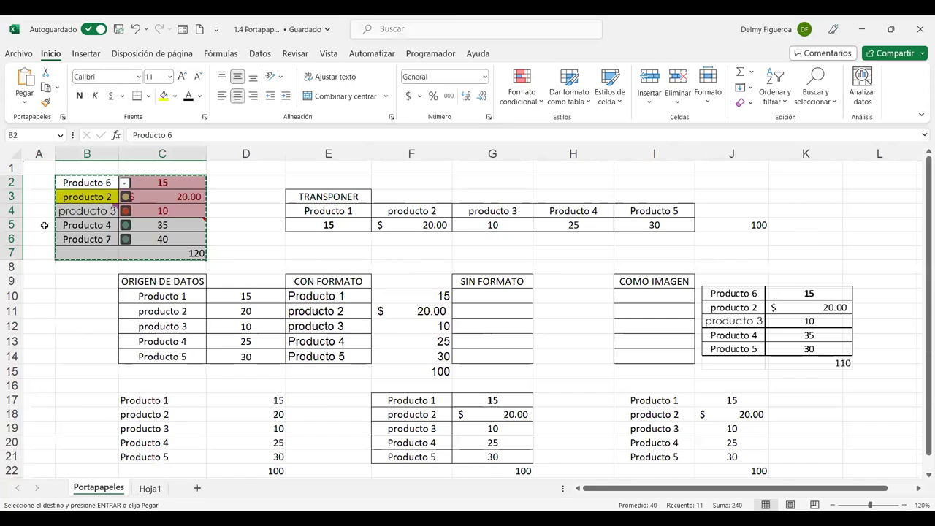
{"action": "left_click", "coordinate": [95, 183]}
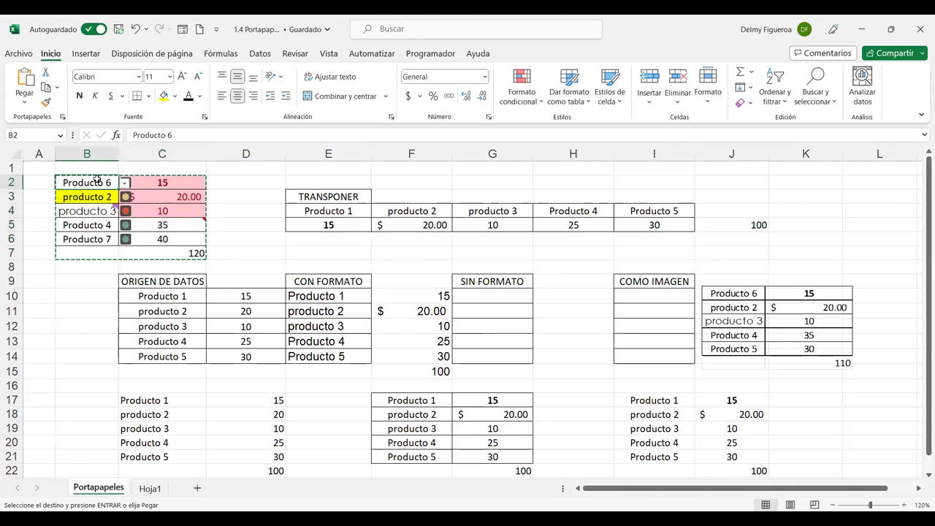
{"action": "left_click", "coordinate": [235, 186]}
Copy quantities C2:C7 into D2:D7 with their formatting, then select the widened table B2:D7.
{"action": "left_click_drag", "start_coordinate": [188, 182], "coordinate": [187, 250]}
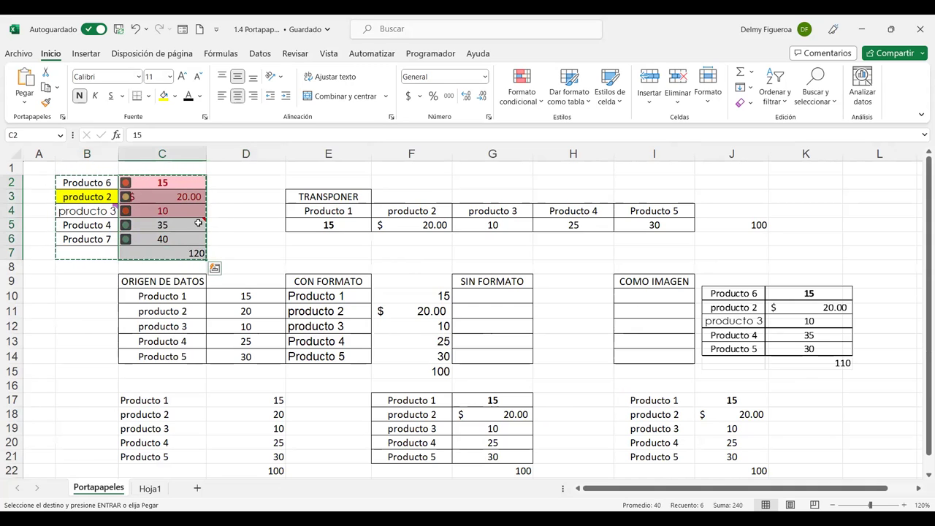
{"action": "mouse_move", "coordinate": [203, 204]}
{"action": "key", "text": "ctrl+c"}
{"action": "left_click", "coordinate": [237, 183]}
{"action": "key", "text": "ctrl+v"}
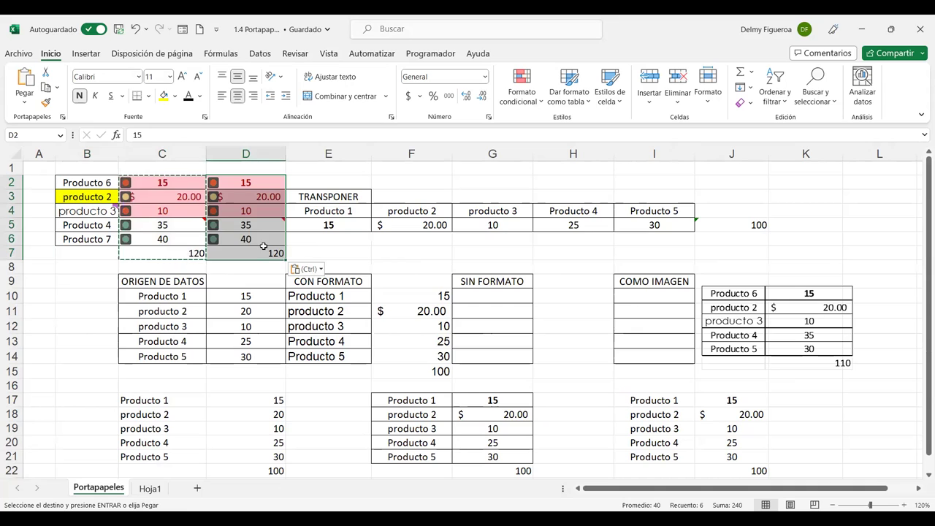
{"action": "left_click_drag", "start_coordinate": [100, 182], "coordinate": [262, 252]}
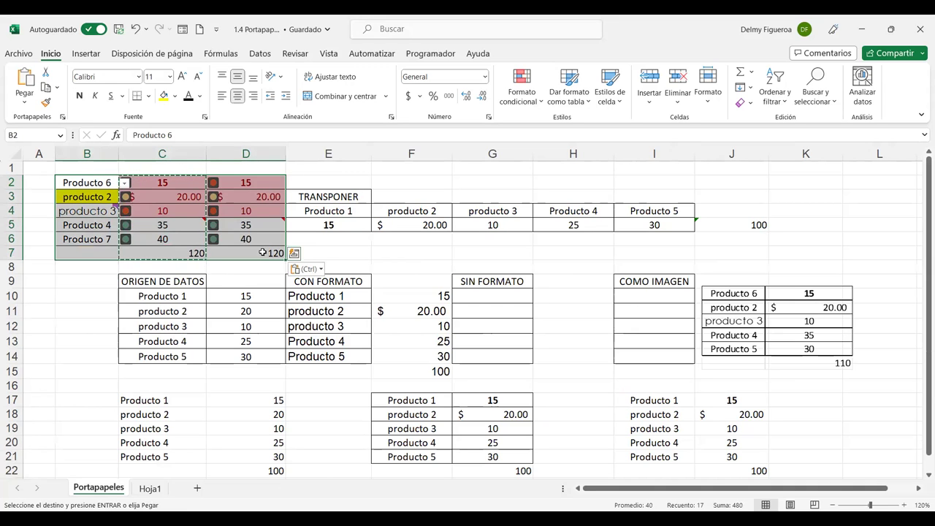
{"action": "left_click", "coordinate": [151, 488]}
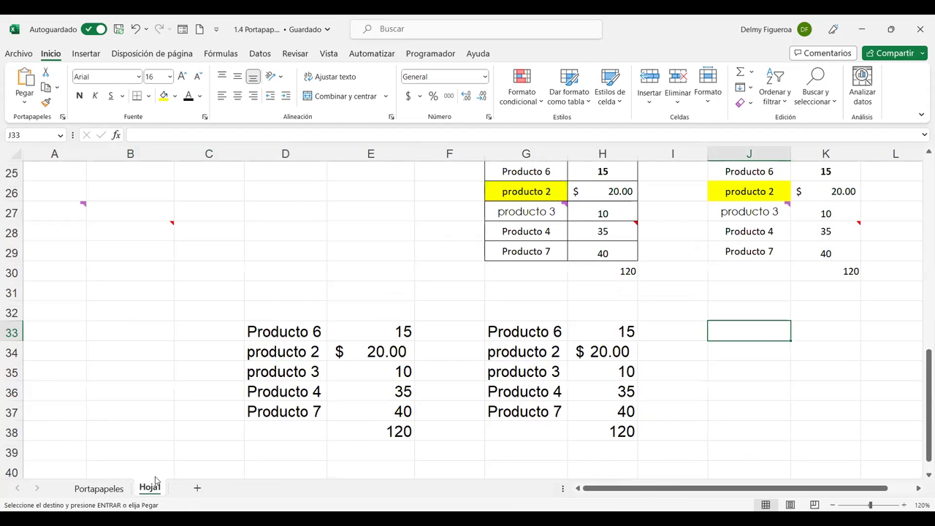
{"action": "key", "text": "ctrl+alt+v"}
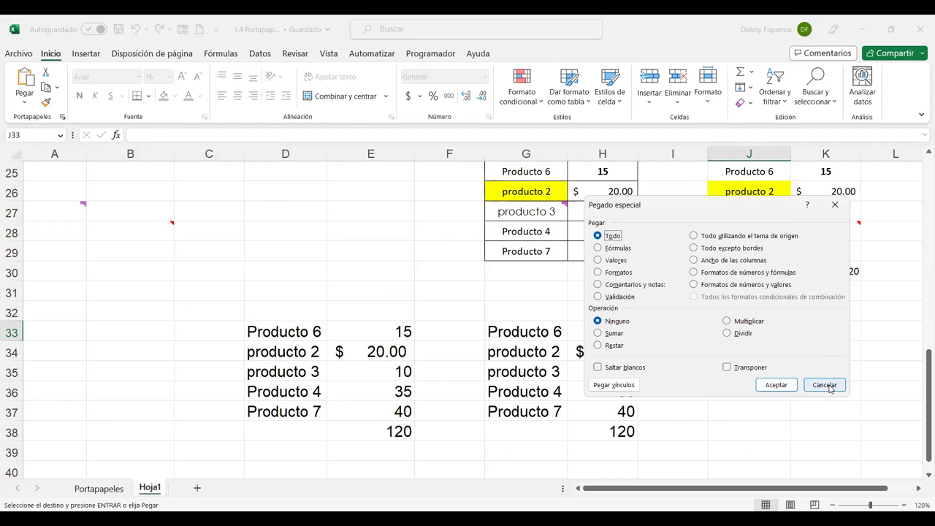
{"action": "left_click", "coordinate": [825, 385]}
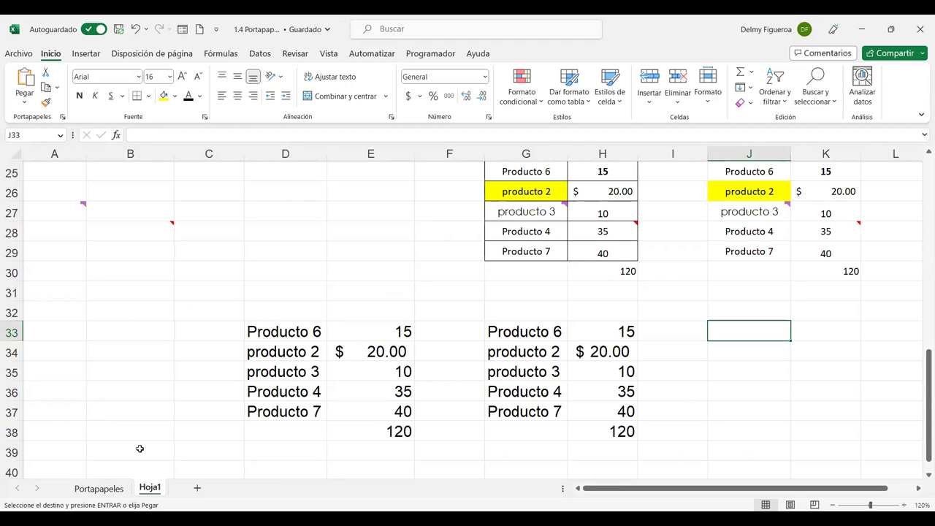
{"action": "key", "text": "ctrl+Page_Up"}
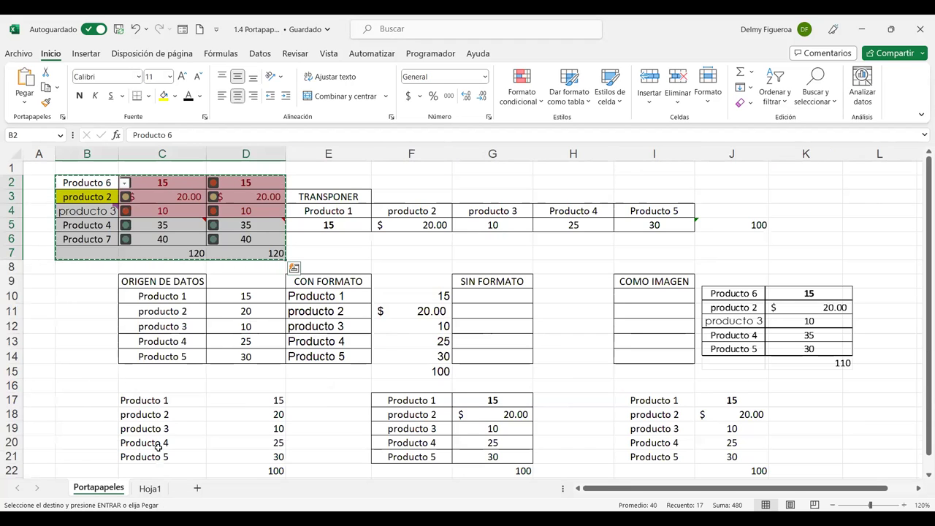
{"action": "left_click", "coordinate": [148, 489]}
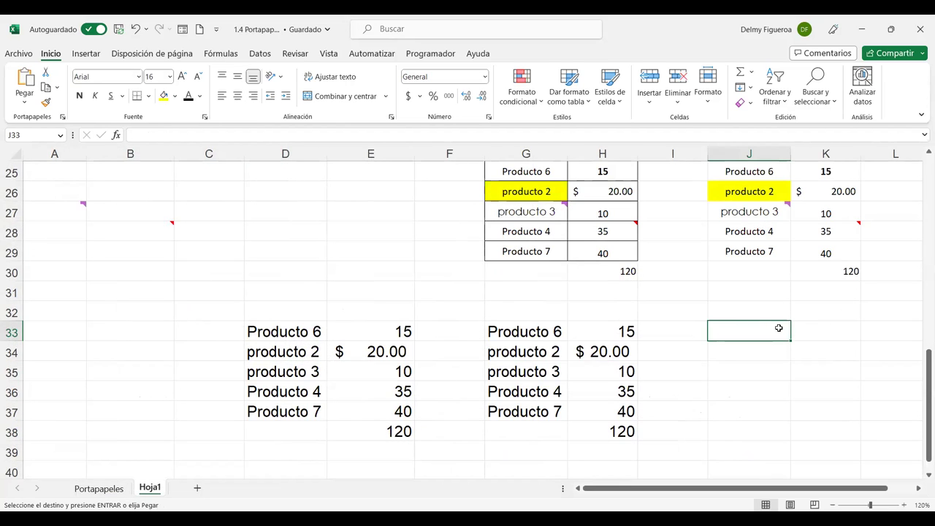
{"action": "key", "text": "ctrl+alt+v"}
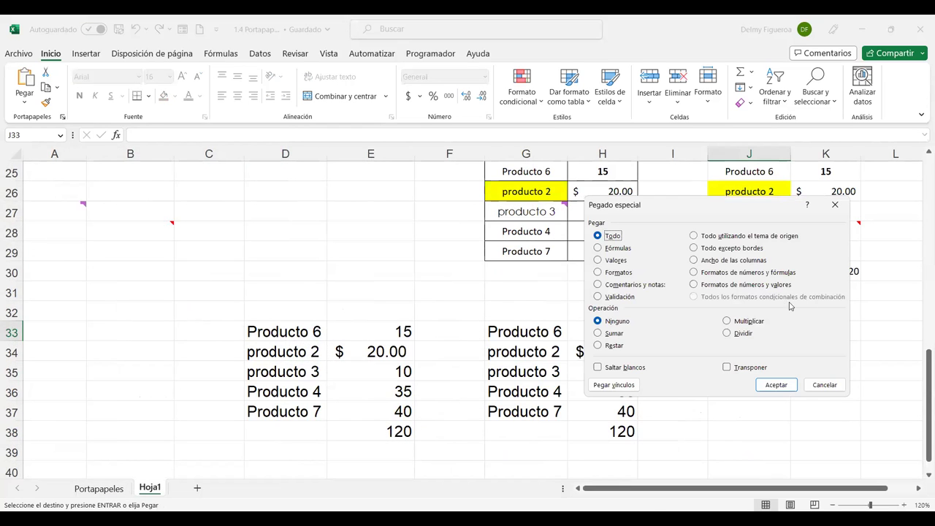
{"action": "left_click", "coordinate": [823, 385]}
{"action": "left_click", "coordinate": [98, 488]}
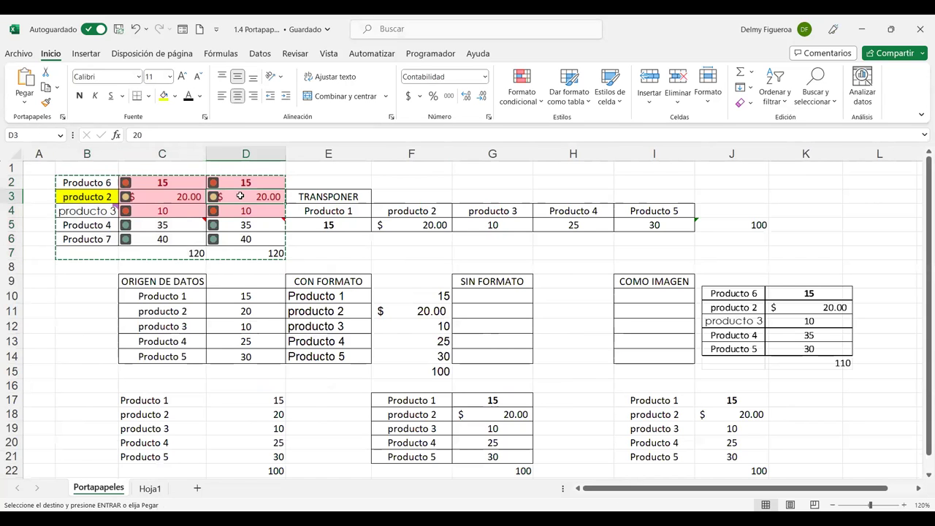
Clear the conditional formatting rules from D2:D7, then from C2:C6.
{"action": "left_click_drag", "start_coordinate": [249, 182], "coordinate": [249, 240]}
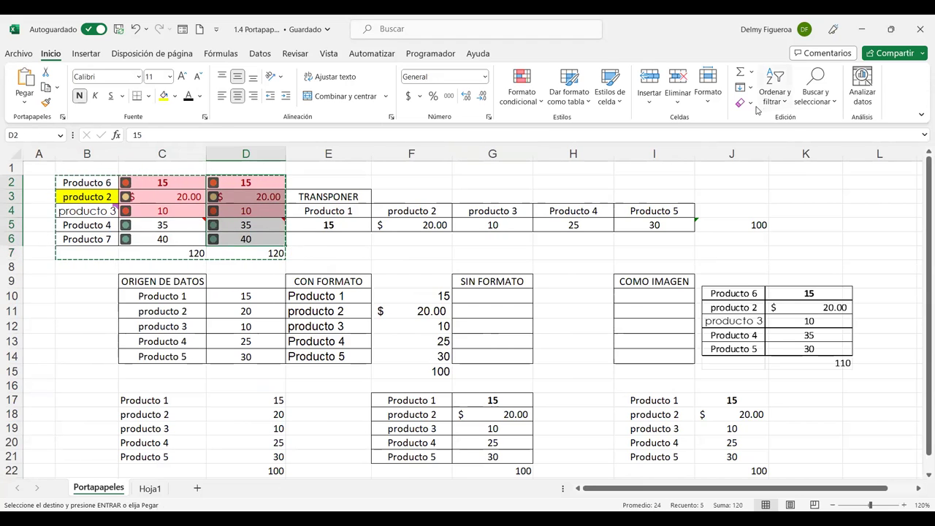
{"action": "left_click", "coordinate": [541, 104]}
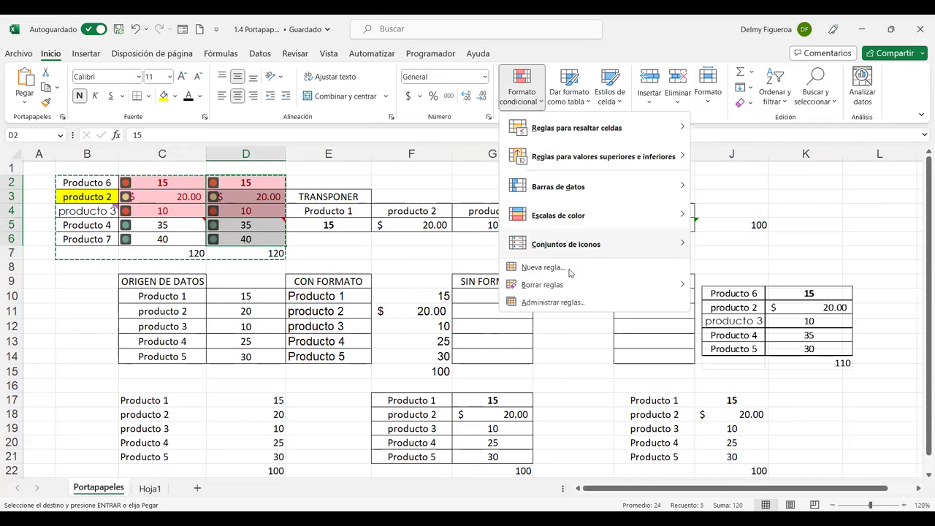
{"action": "mouse_move", "coordinate": [570, 284]}
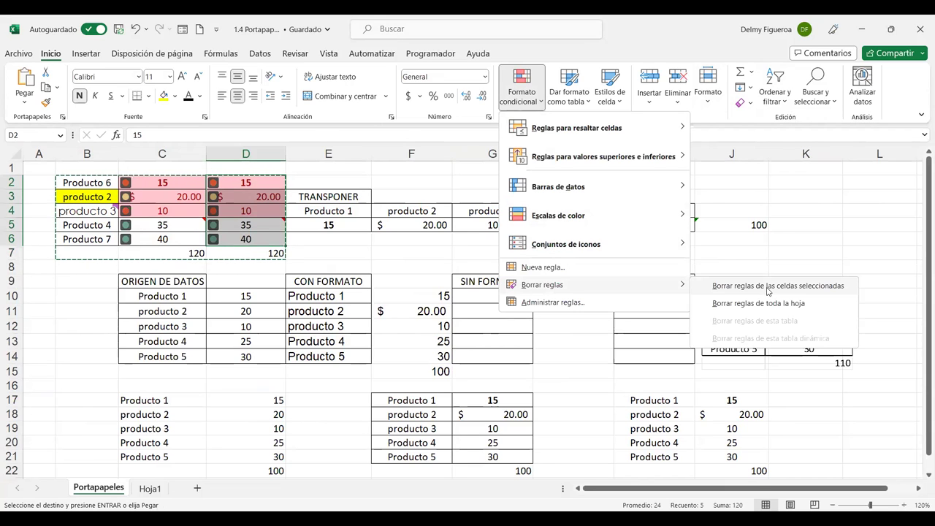
{"action": "left_click", "coordinate": [767, 287]}
{"action": "left_click_drag", "start_coordinate": [176, 183], "coordinate": [174, 239]}
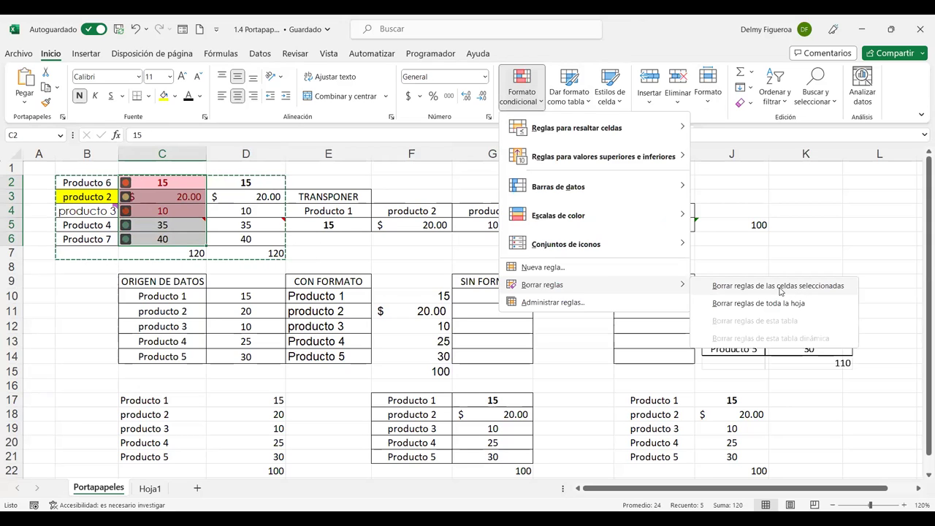
{"action": "left_click_drag", "start_coordinate": [163, 182], "coordinate": [179, 234]}
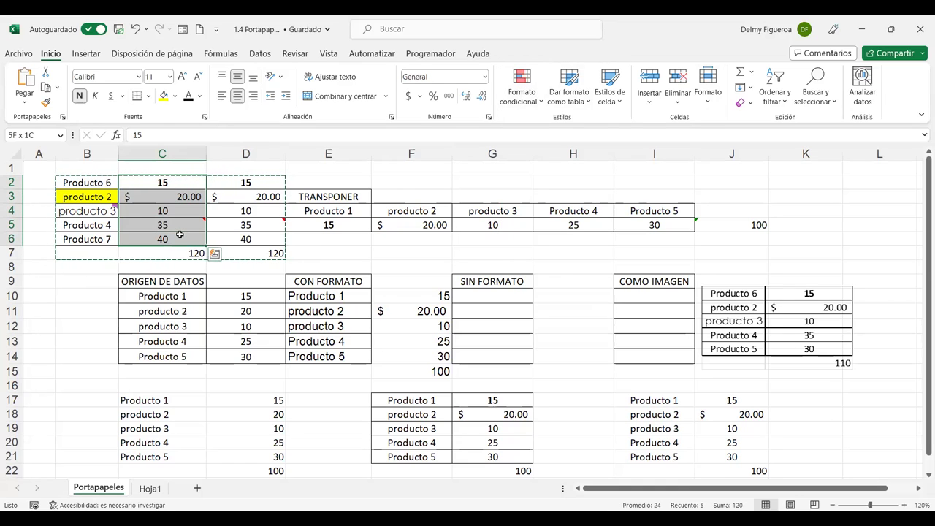
Add blue gradient data bars to the quantities in C2:C6.
{"action": "left_click", "coordinate": [538, 109]}
{"action": "mouse_move", "coordinate": [549, 139]}
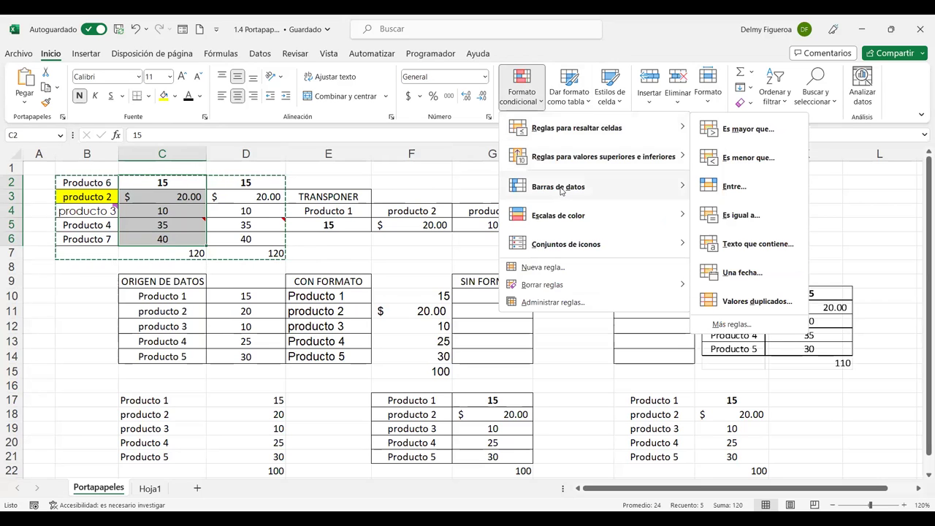
{"action": "mouse_move", "coordinate": [561, 189]}
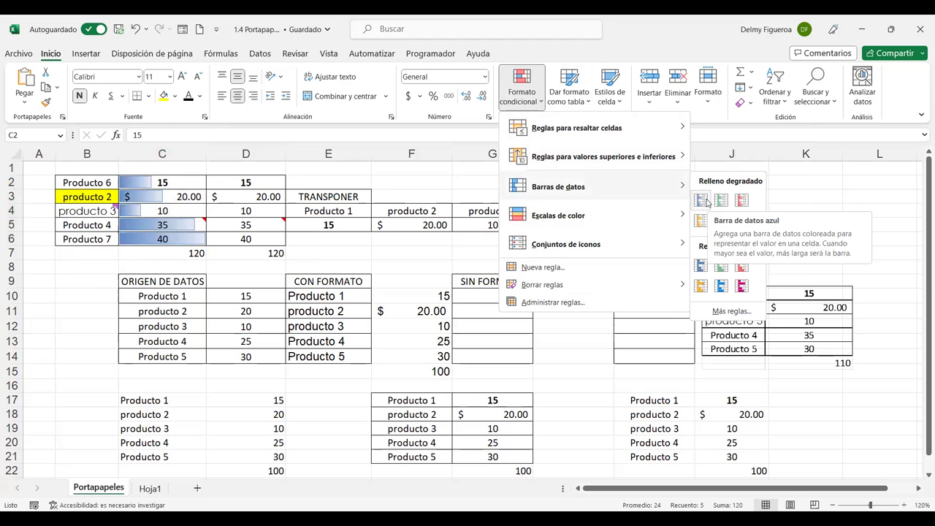
{"action": "left_click", "coordinate": [704, 201]}
Give D2:D6 a green-yellow-red colour scale and select the table B2:D7.
{"action": "left_click_drag", "start_coordinate": [271, 181], "coordinate": [270, 238]}
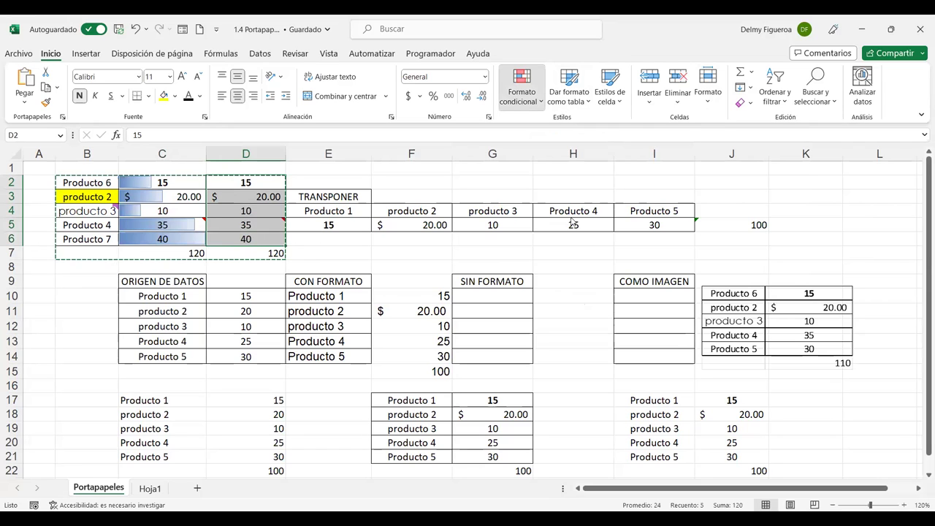
{"action": "left_click", "coordinate": [521, 86]}
{"action": "mouse_move", "coordinate": [584, 215]}
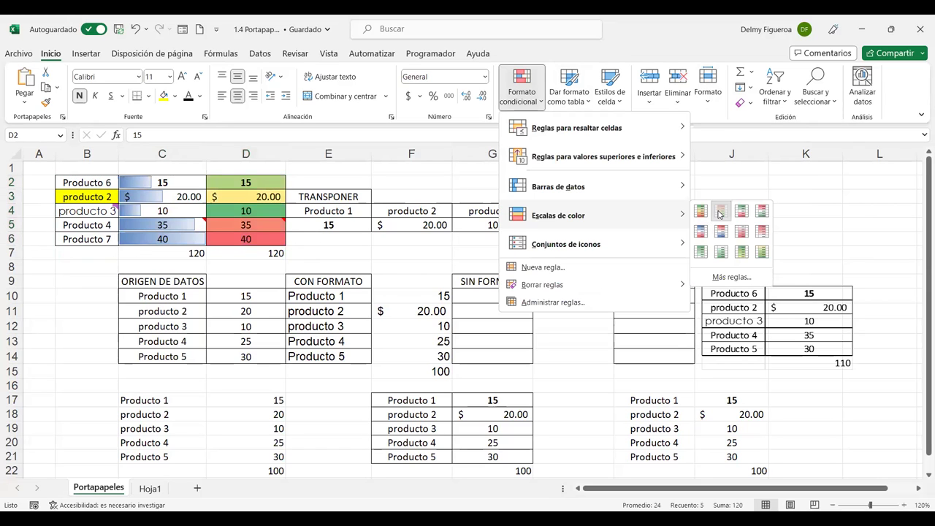
{"action": "left_click", "coordinate": [720, 213]}
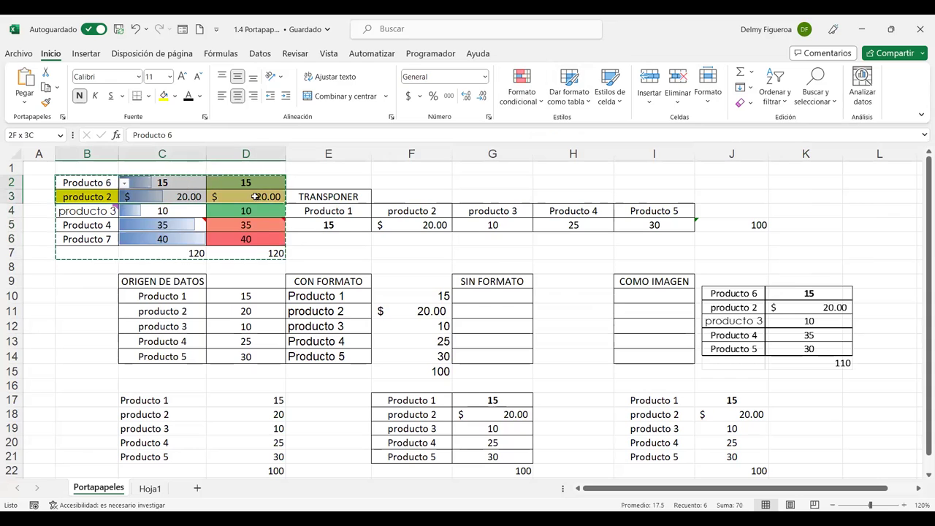
{"action": "left_click_drag", "start_coordinate": [105, 182], "coordinate": [262, 250]}
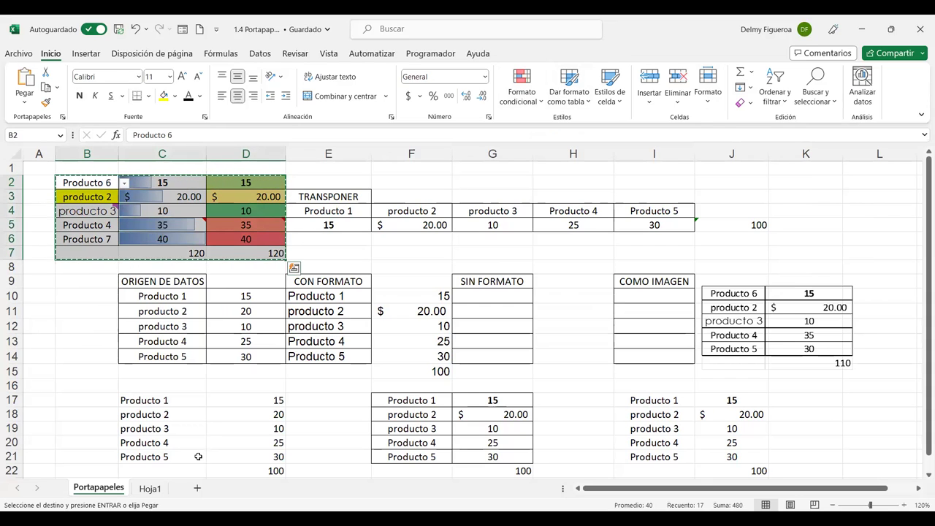
{"action": "left_click", "coordinate": [150, 488]}
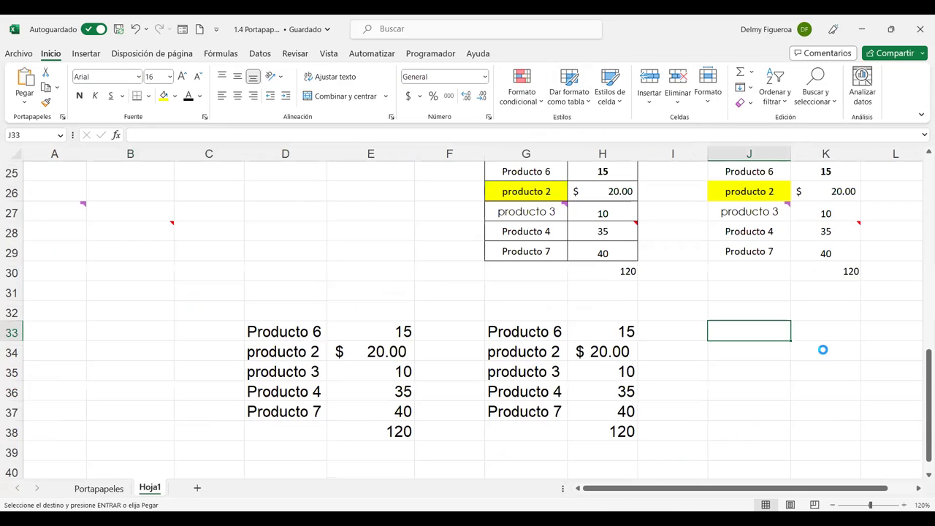
{"action": "key", "text": "ctrl+alt+v"}
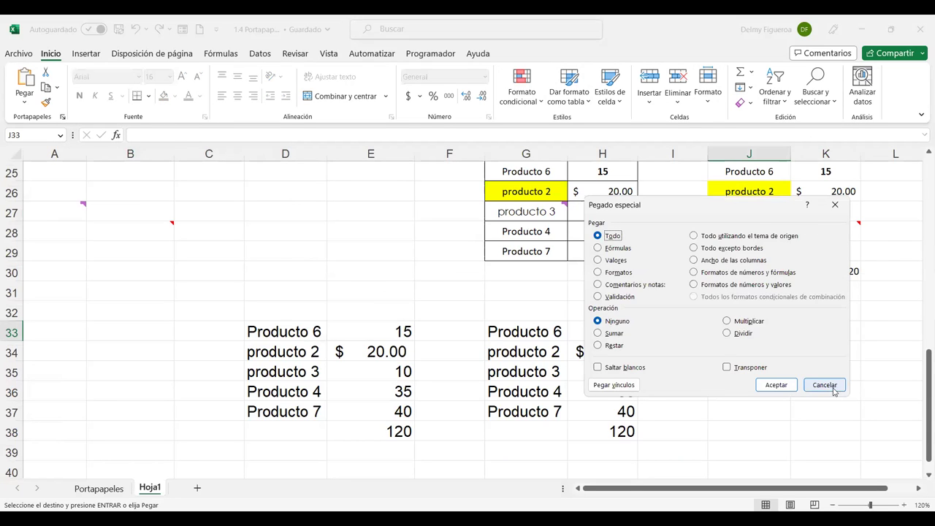
{"action": "left_click", "coordinate": [825, 385]}
{"action": "left_click", "coordinate": [98, 488]}
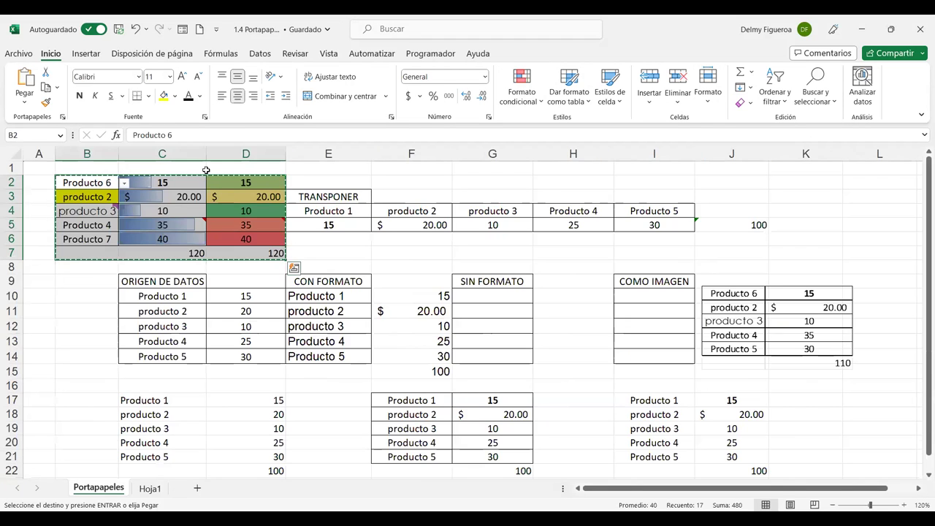
{"action": "left_click", "coordinate": [235, 198]}
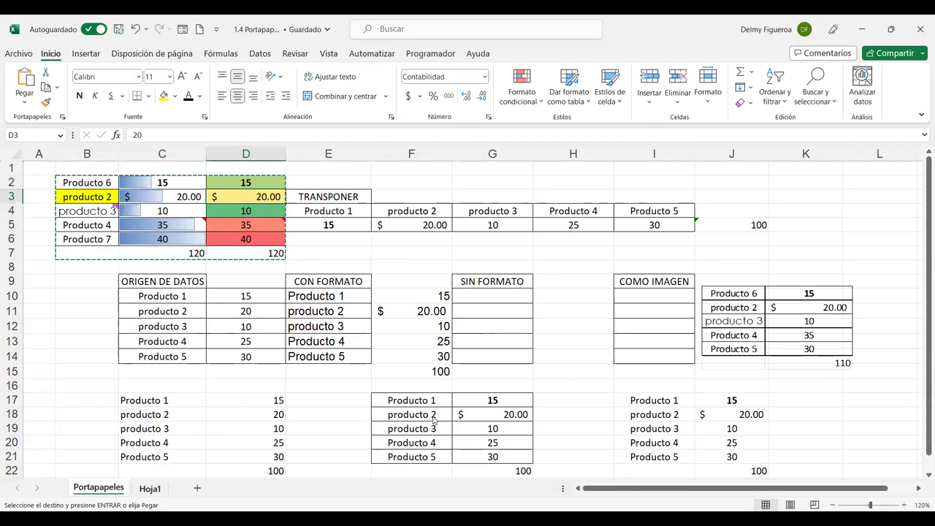
{"action": "left_click", "coordinate": [150, 488]}
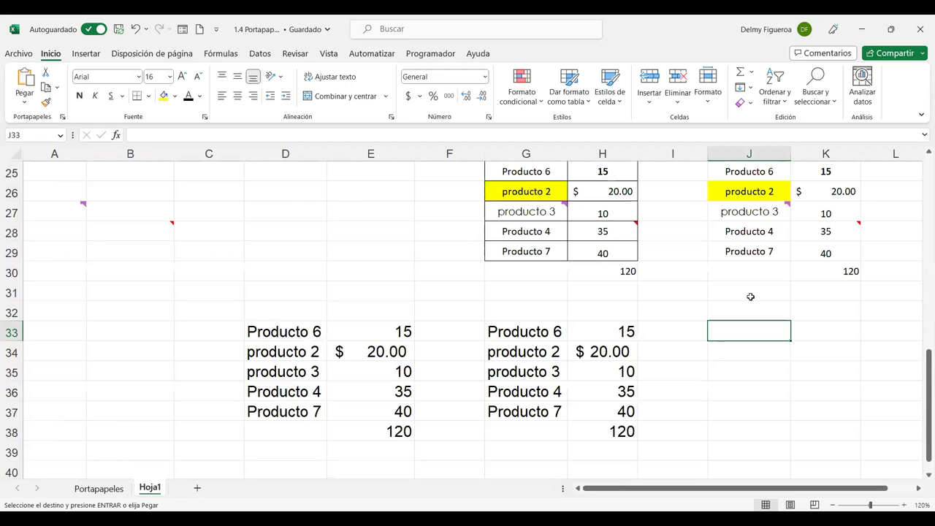
{"action": "key", "text": "ctrl+alt+v"}
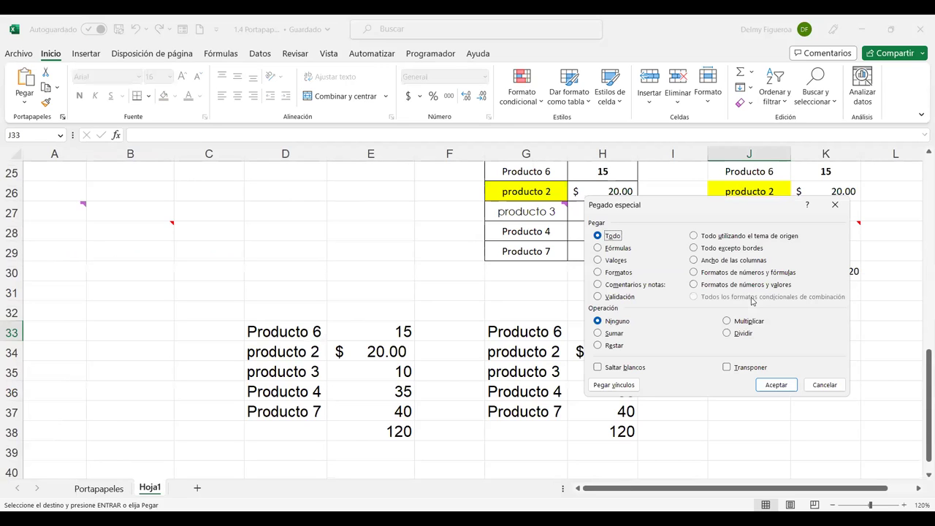
{"action": "left_click", "coordinate": [823, 385]}
{"action": "left_click", "coordinate": [98, 488]}
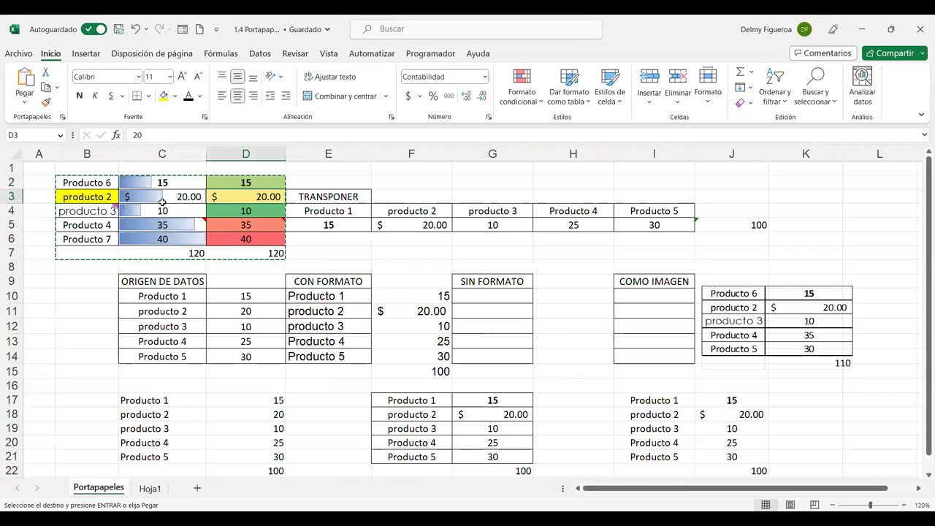
{"action": "left_click", "coordinate": [163, 185]}
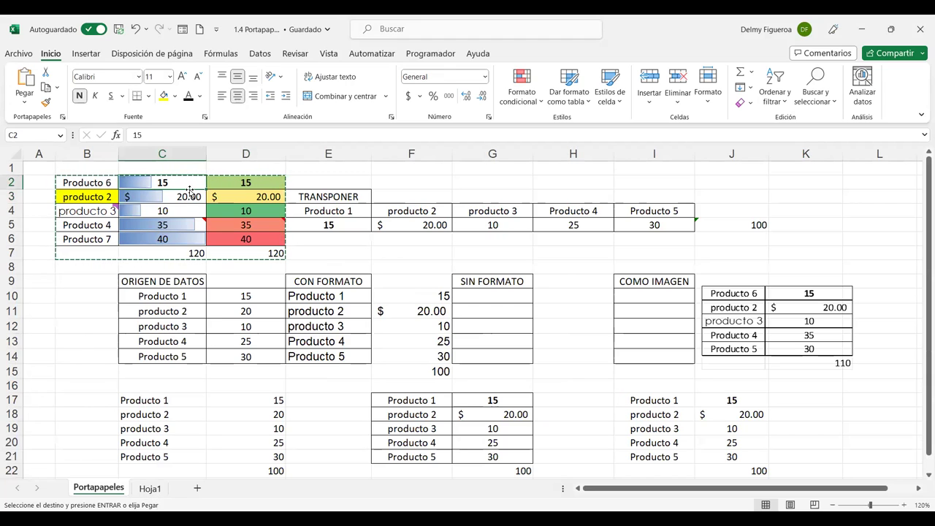
{"action": "left_click", "coordinate": [249, 210]}
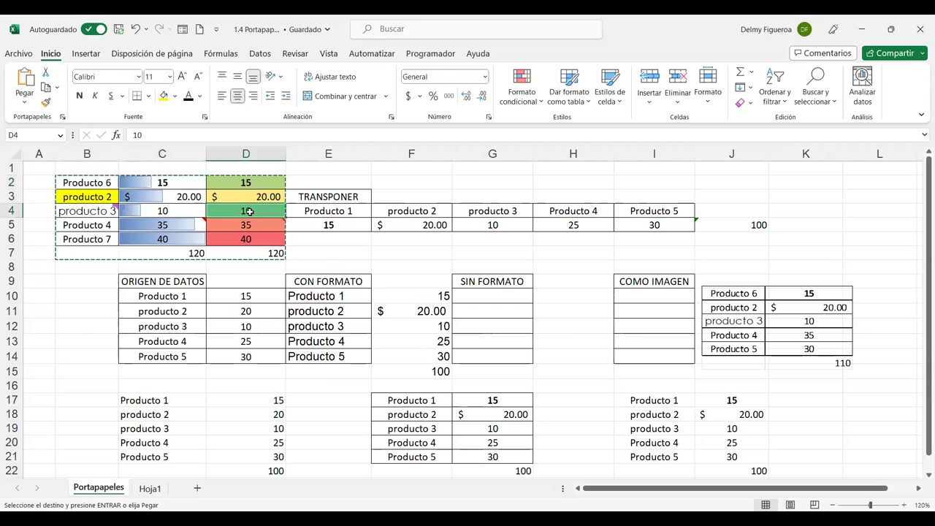
{"action": "left_click", "coordinate": [299, 253]}
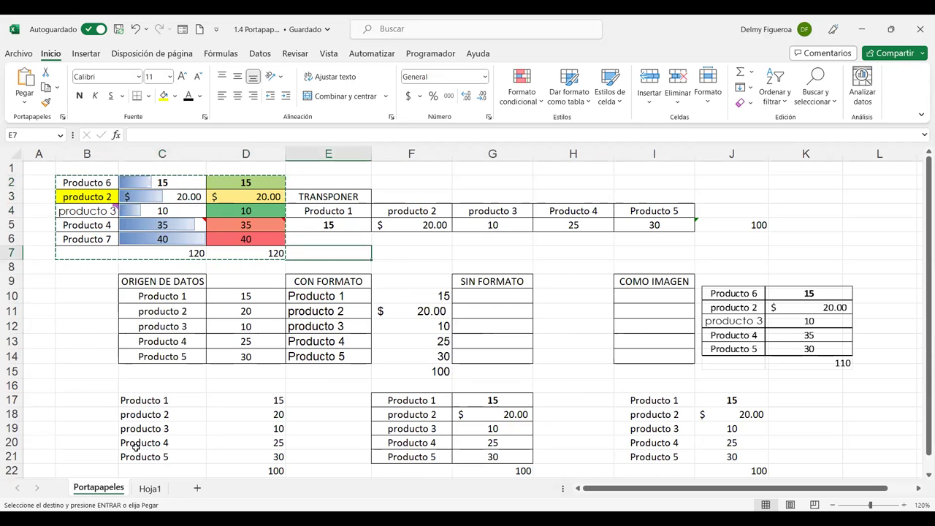
{"action": "left_click", "coordinate": [150, 488]}
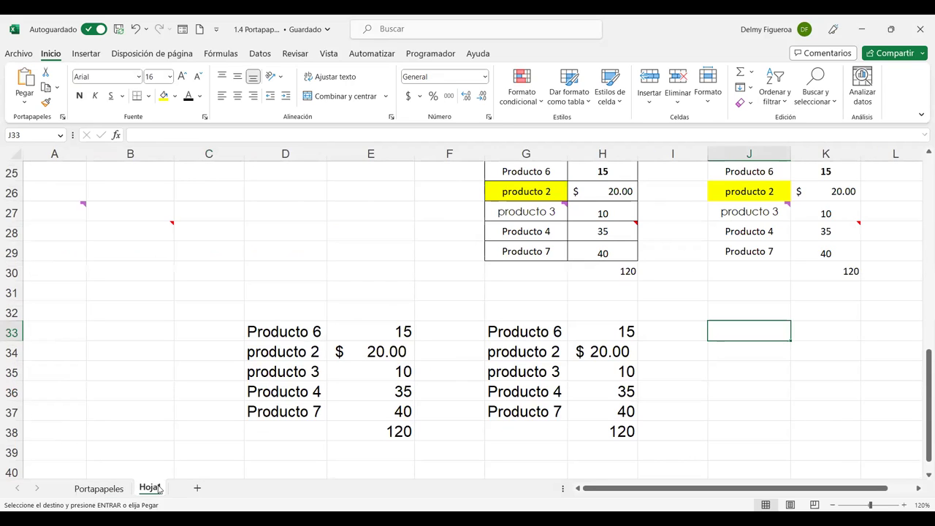
{"action": "key", "text": "ctrl+alt+v"}
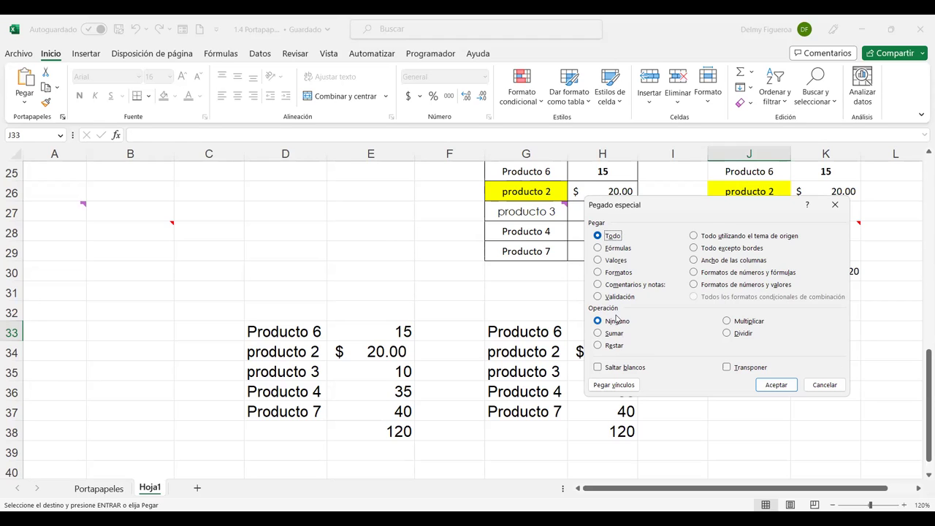
{"action": "left_click", "coordinate": [845, 389]}
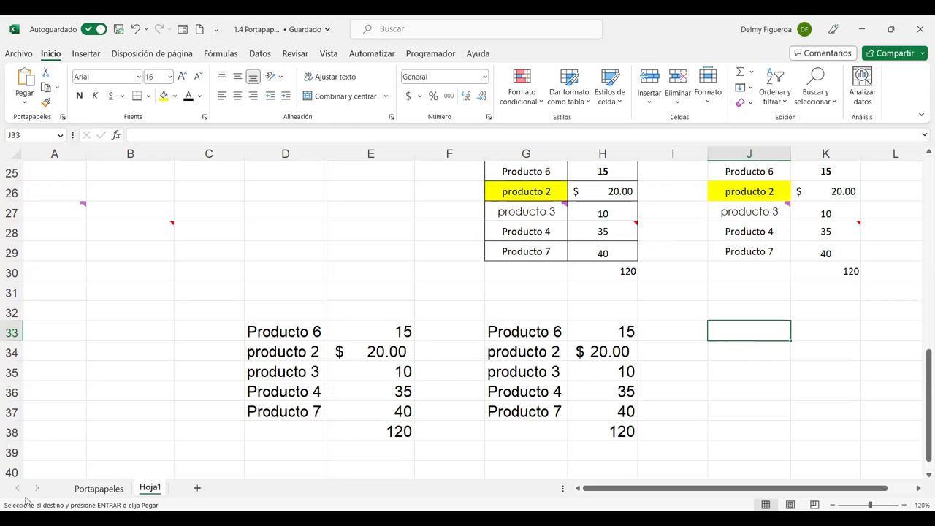
{"action": "left_click", "coordinate": [98, 488]}
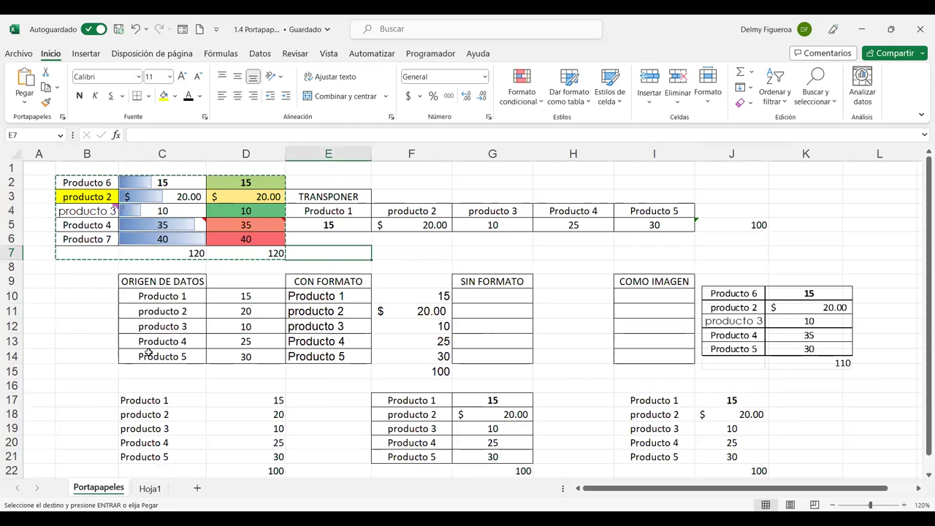
Copy table B2:D7 and paste it on Hoja1 at J33.
{"action": "key", "text": "ctrl+c"}
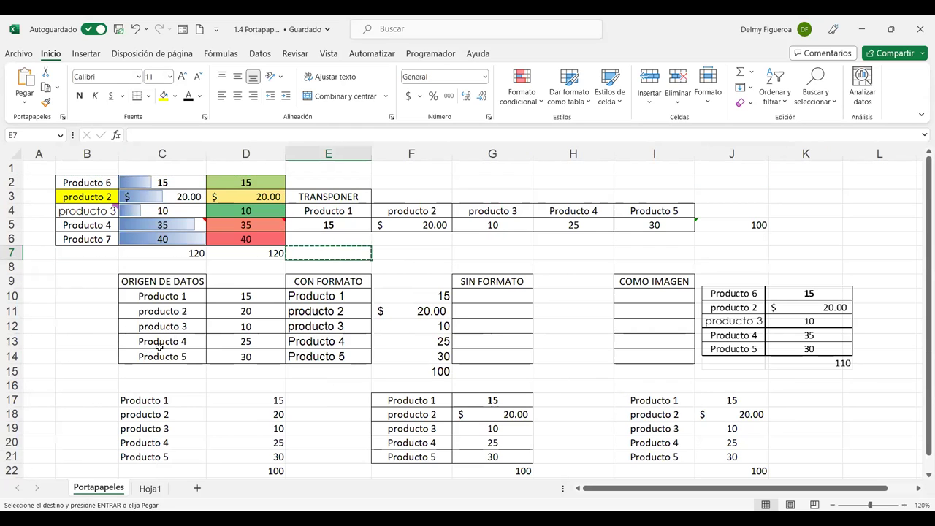
{"action": "left_click_drag", "start_coordinate": [89, 184], "coordinate": [276, 253]}
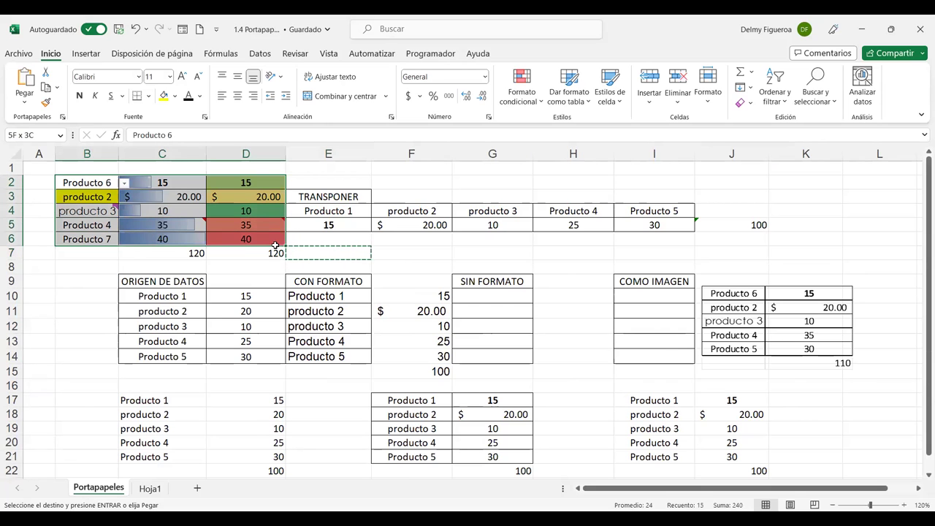
{"action": "key", "text": "ctrl+c"}
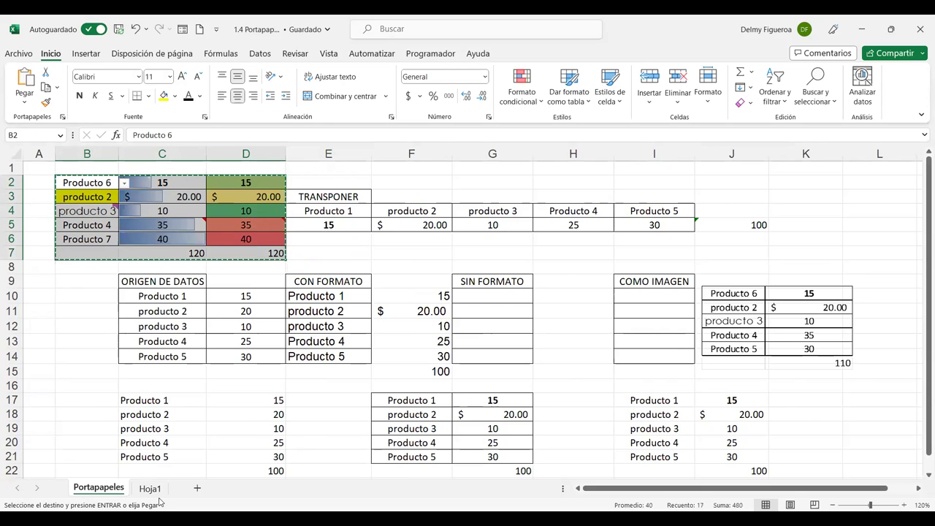
{"action": "left_click", "coordinate": [160, 493]}
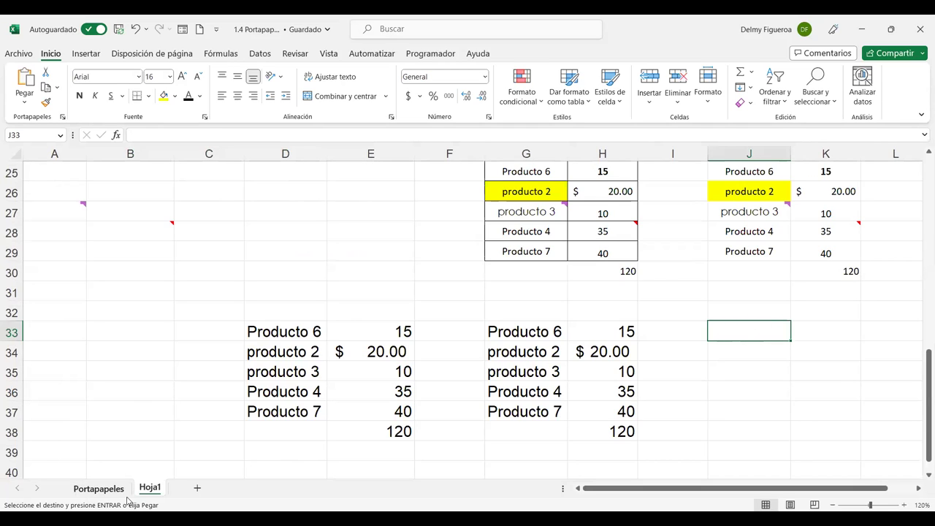
{"action": "key", "text": "ctrl+v"}
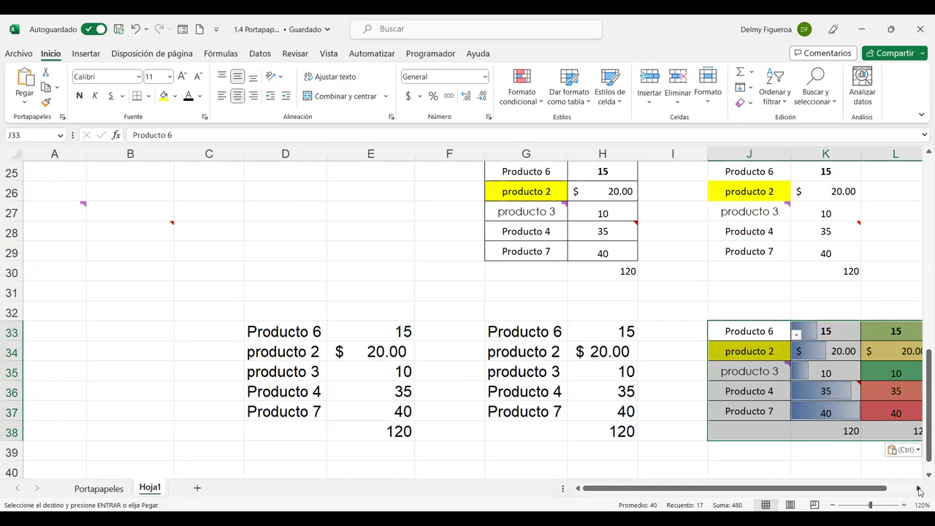
Check the pasted J33:L38 cells and L38 total formula, then return to Portapapeles.
{"action": "left_click", "coordinate": [919, 490]}
{"action": "left_click", "coordinate": [919, 489]}
{"action": "left_click", "coordinate": [919, 489]}
{"action": "left_click", "coordinate": [540, 331]}
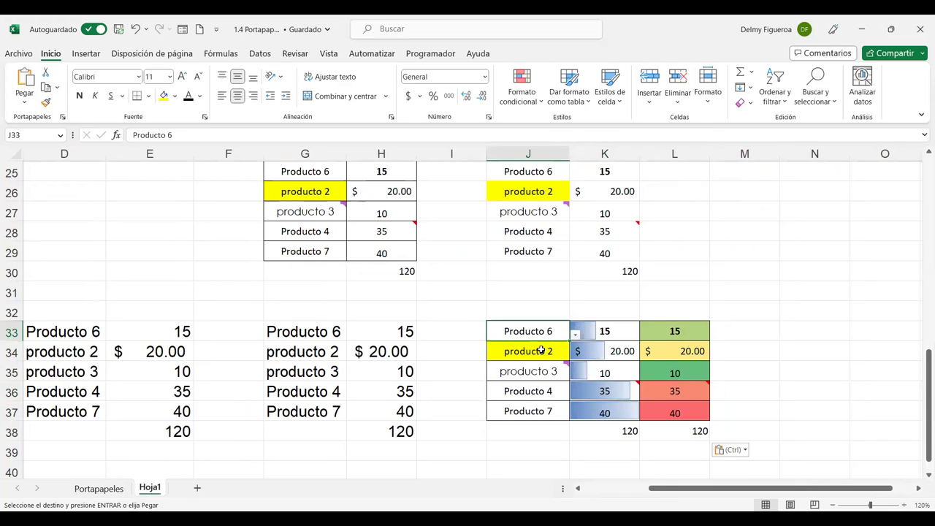
{"action": "left_click", "coordinate": [541, 351]}
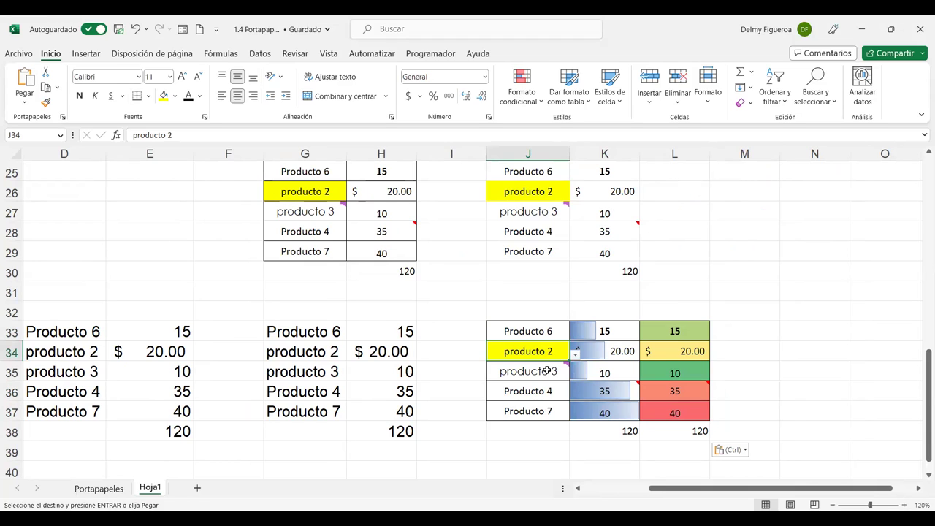
{"action": "left_click", "coordinate": [767, 273]}
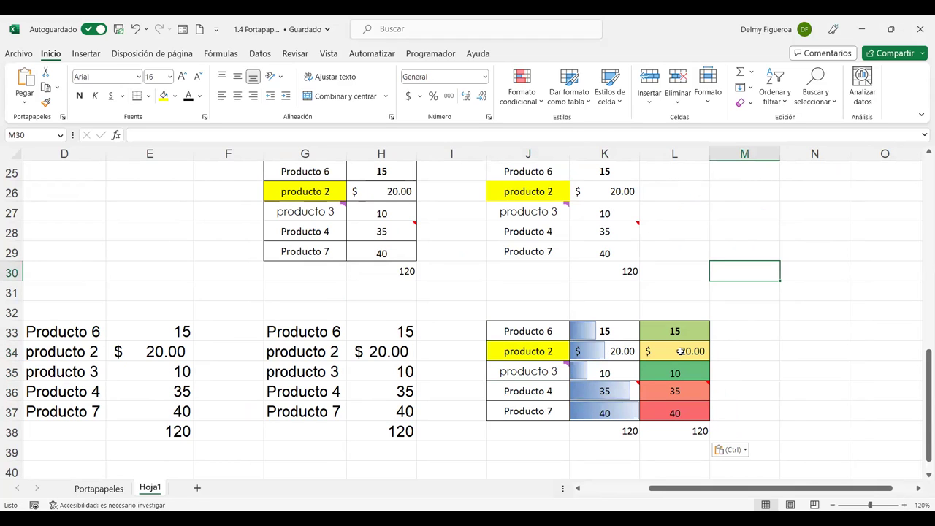
{"action": "left_click", "coordinate": [674, 425]}
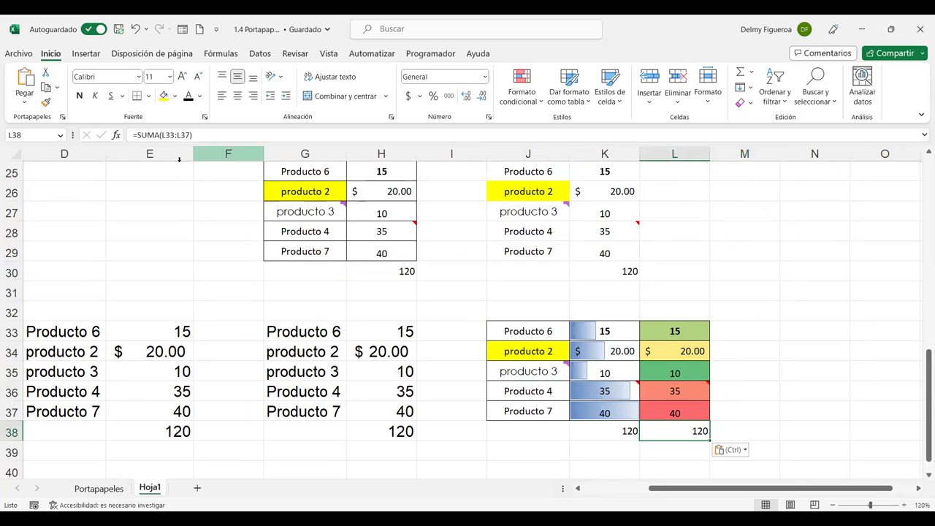
{"action": "mouse_move", "coordinate": [573, 358]}
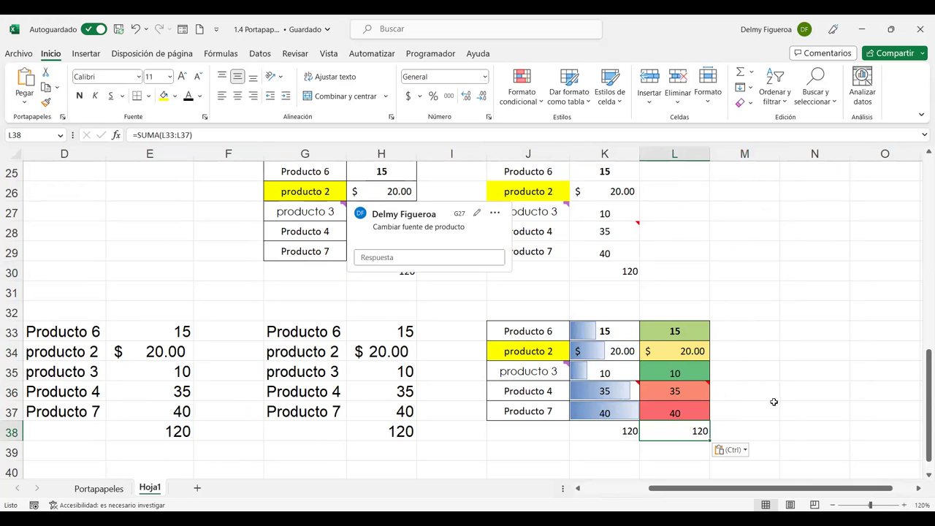
{"action": "mouse_move", "coordinate": [533, 365]}
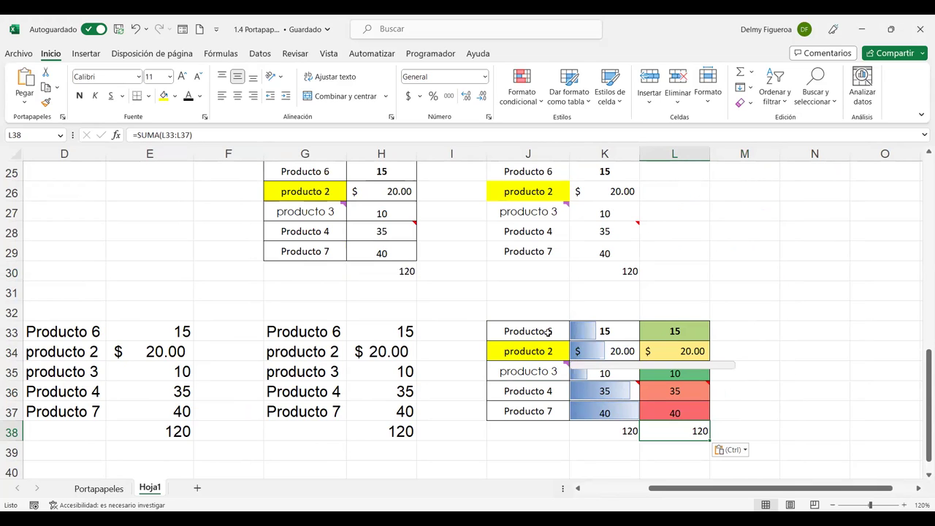
{"action": "left_click", "coordinate": [806, 327]}
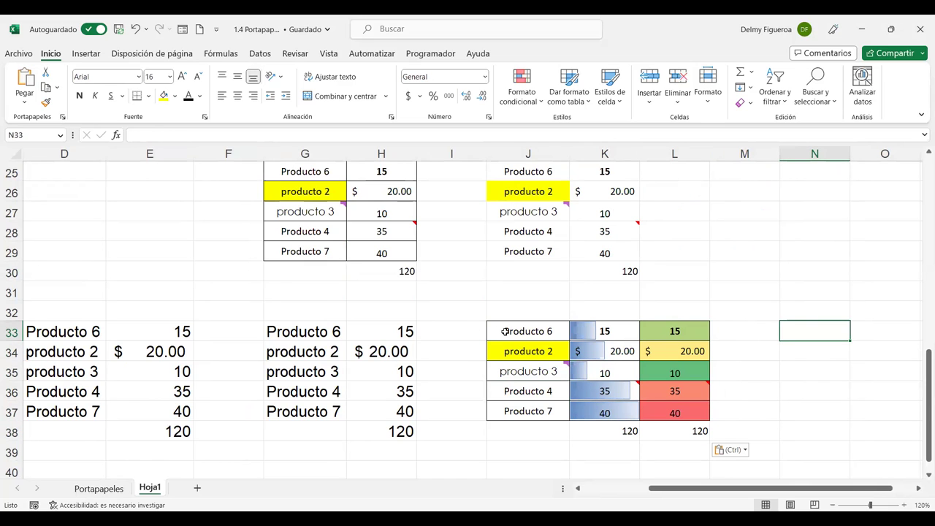
{"action": "left_click", "coordinate": [99, 490]}
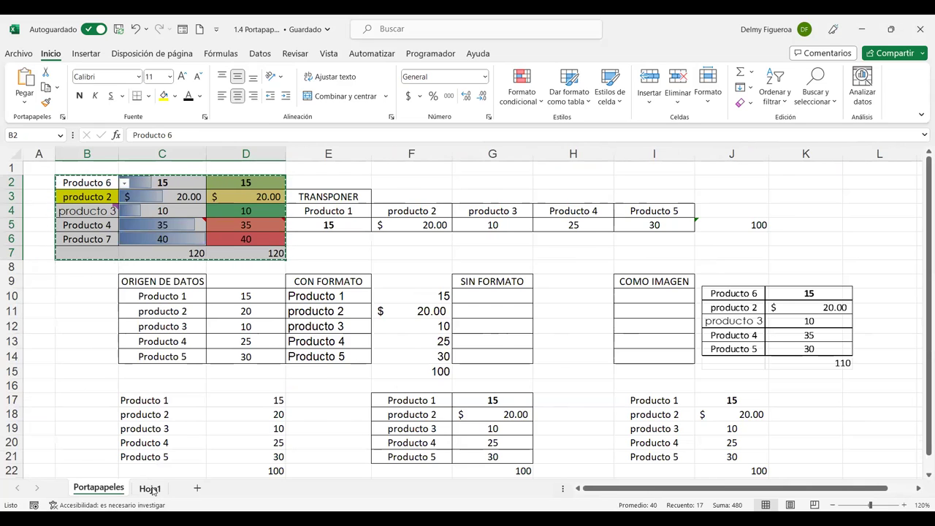
Paste Special with Sumar onto Hoja1's J33:L38, doubling the totals to 480, then return to Portapapeles.
{"action": "left_click", "coordinate": [152, 488]}
{"action": "mouse_move", "coordinate": [541, 330]}
{"action": "left_mouse_down"}
{"action": "mouse_move", "coordinate": [701, 376]}
{"action": "mouse_move", "coordinate": [699, 430]}
{"action": "left_mouse_up"}
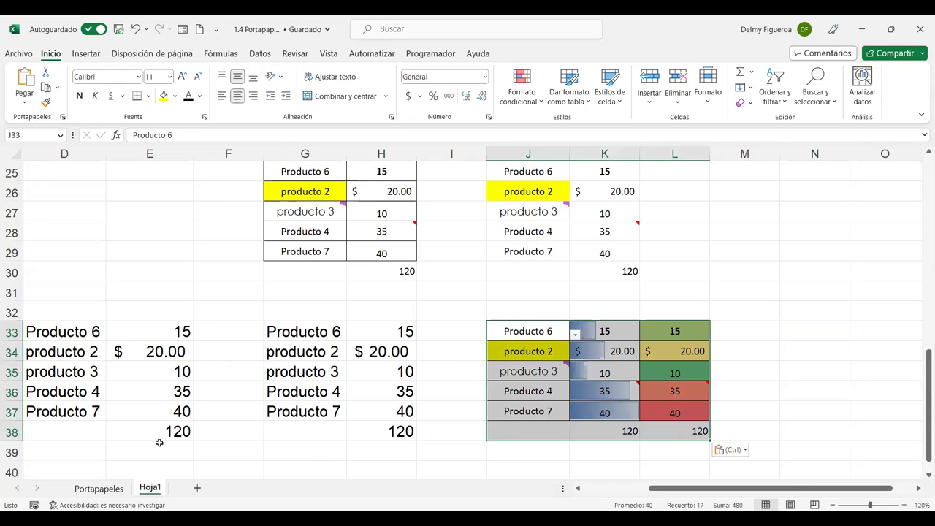
{"action": "left_click", "coordinate": [24, 484]}
{"action": "key", "text": "ctrl+alt+v"}
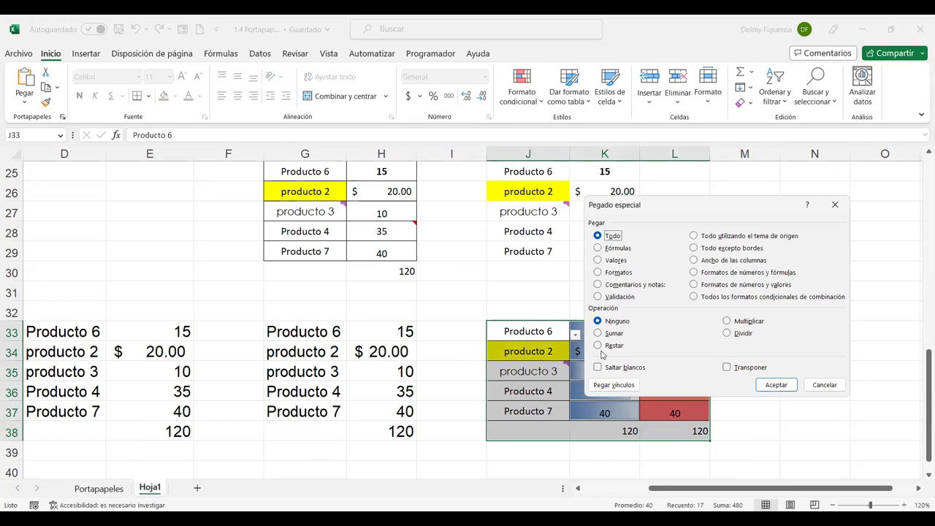
{"action": "left_click", "coordinate": [620, 332]}
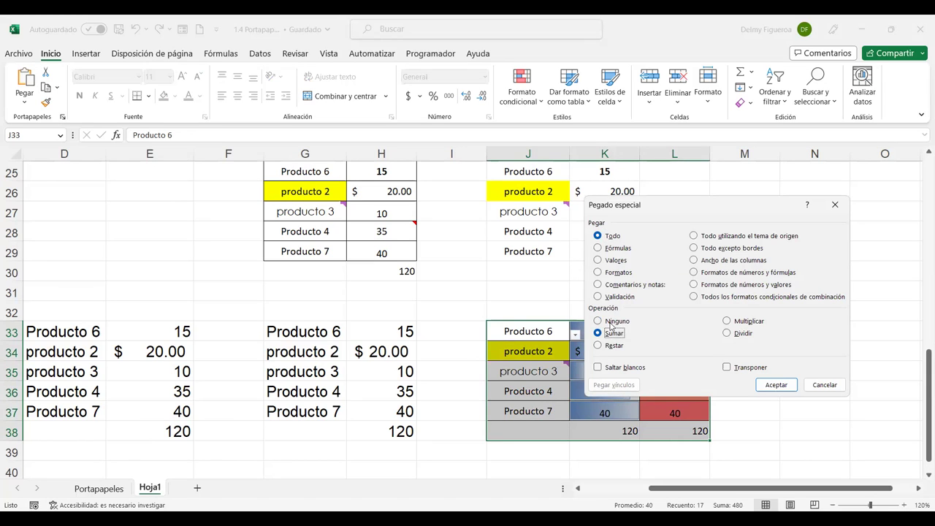
{"action": "left_click", "coordinate": [784, 386]}
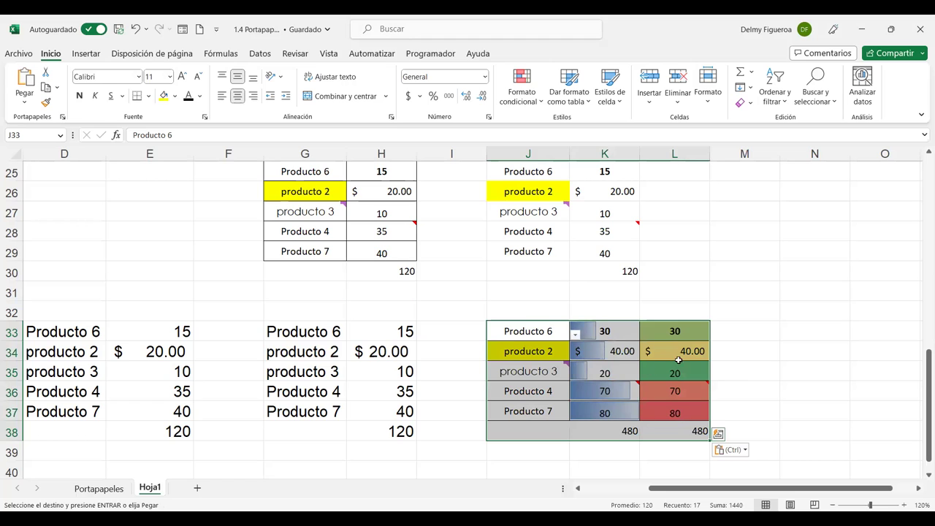
{"action": "left_click", "coordinate": [97, 488]}
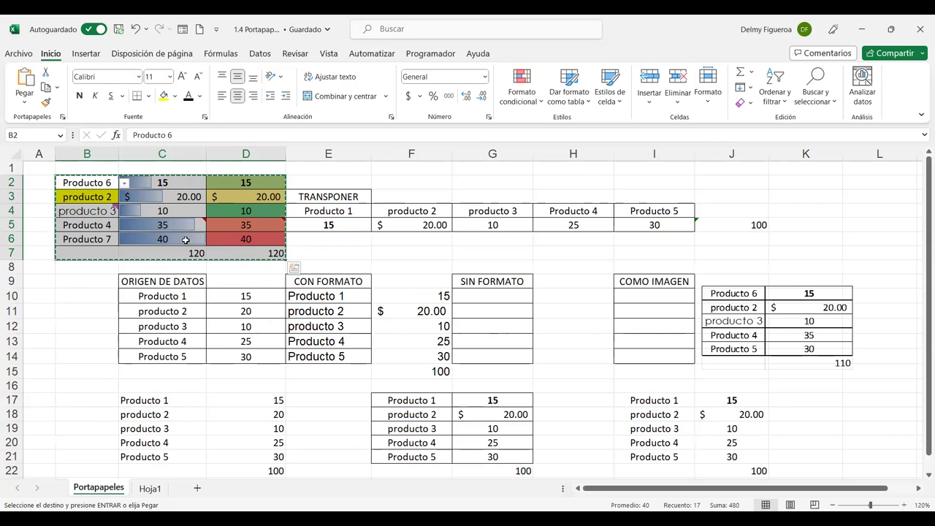
On Hoja1, apply Borrar formatos to the J33:L38 table.
{"action": "left_click", "coordinate": [149, 489]}
{"action": "key", "text": "ctrl+v"}
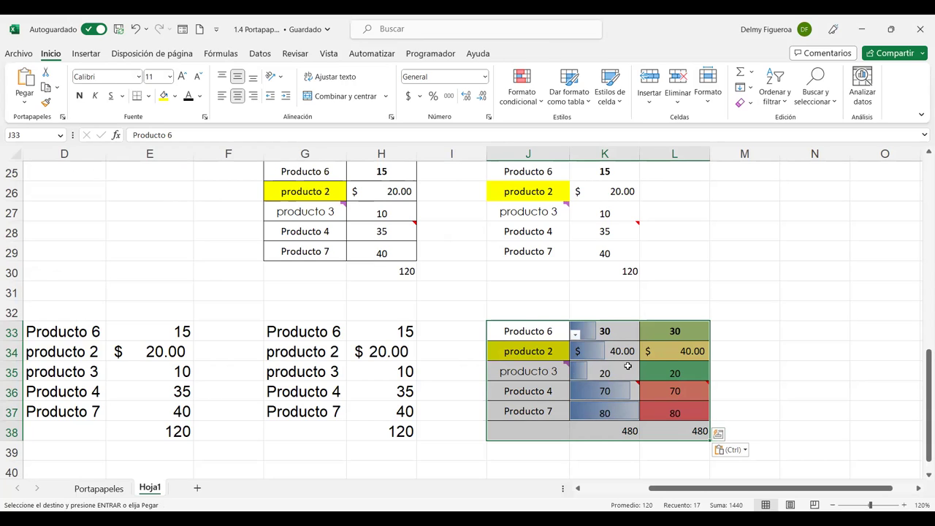
{"action": "left_click", "coordinate": [108, 493]}
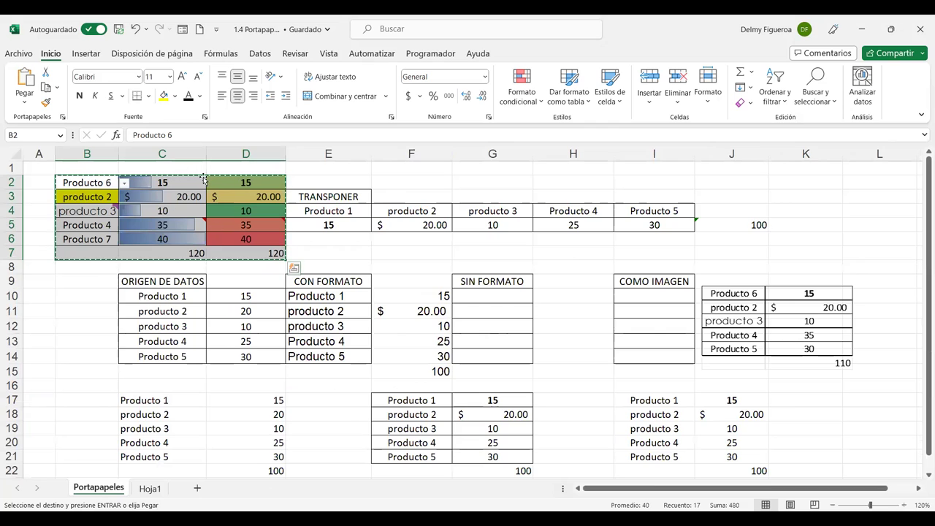
{"action": "left_click", "coordinate": [149, 488]}
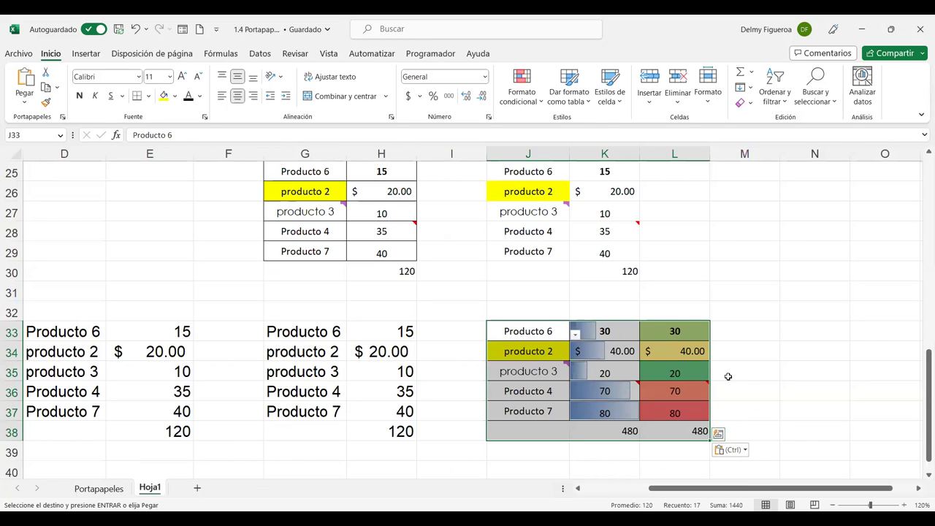
{"action": "left_click", "coordinate": [750, 106]}
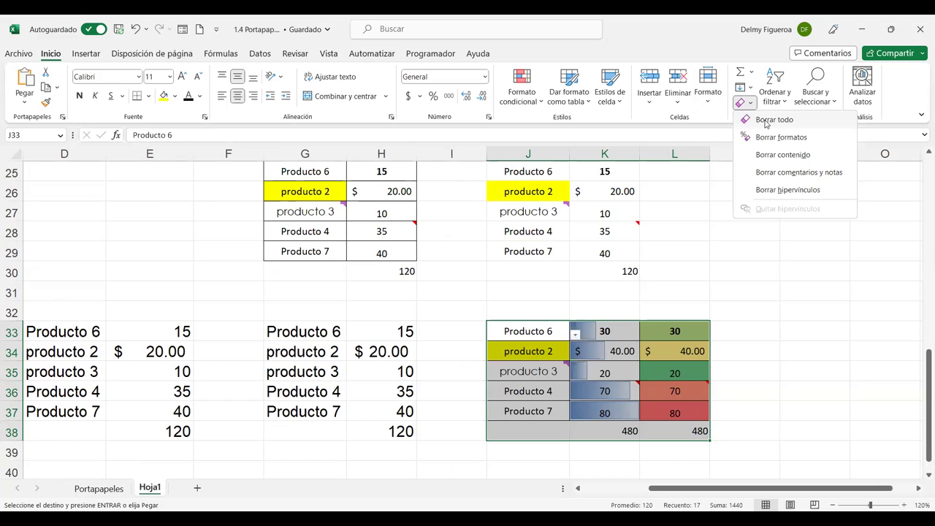
{"action": "left_click", "coordinate": [777, 138]}
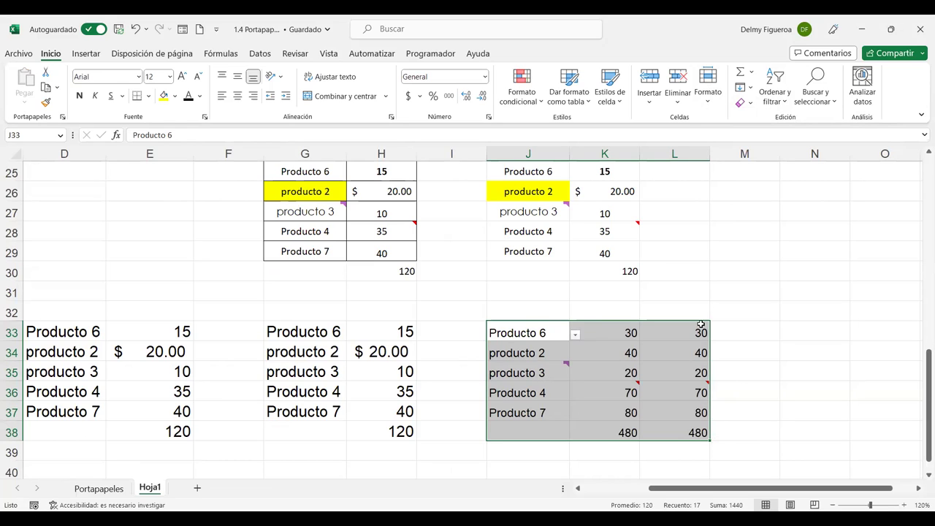
Delete the values in K33:L38, leaving only the product names.
{"action": "left_click", "coordinate": [630, 331]}
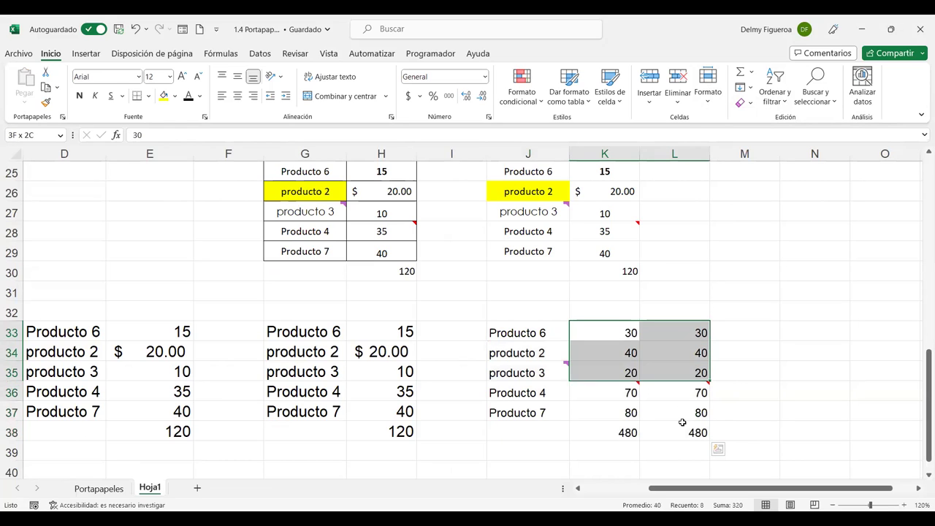
{"action": "left_click_drag", "start_coordinate": [656, 332], "coordinate": [682, 426]}
{"action": "key", "text": "Delete"}
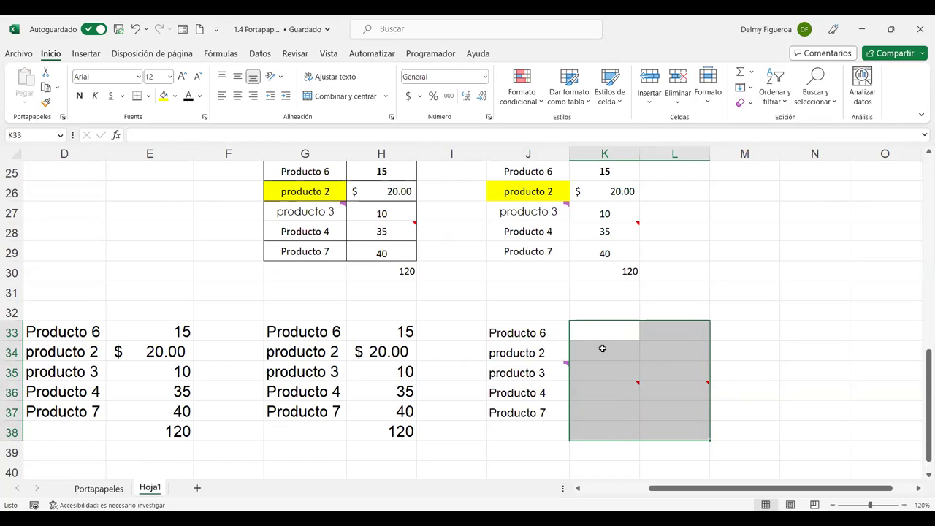
{"action": "left_click", "coordinate": [605, 330]}
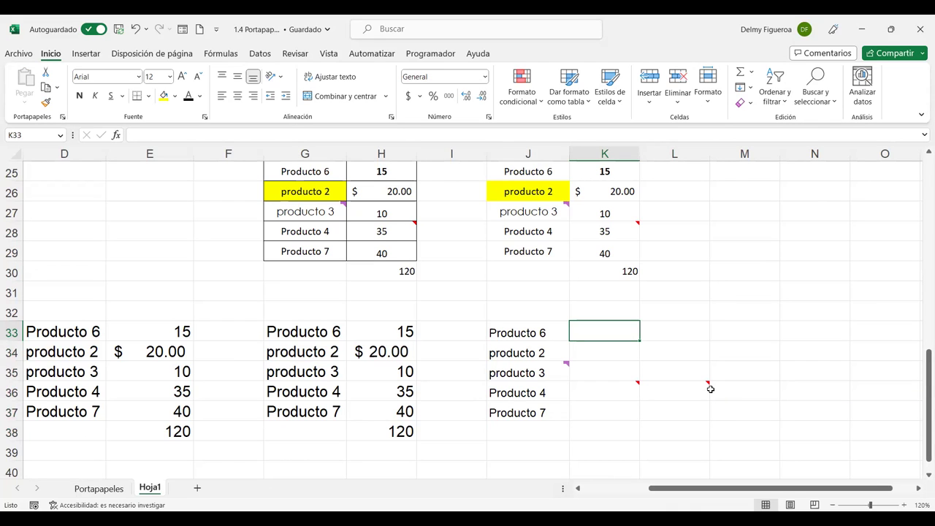
{"action": "left_click", "coordinate": [99, 488]}
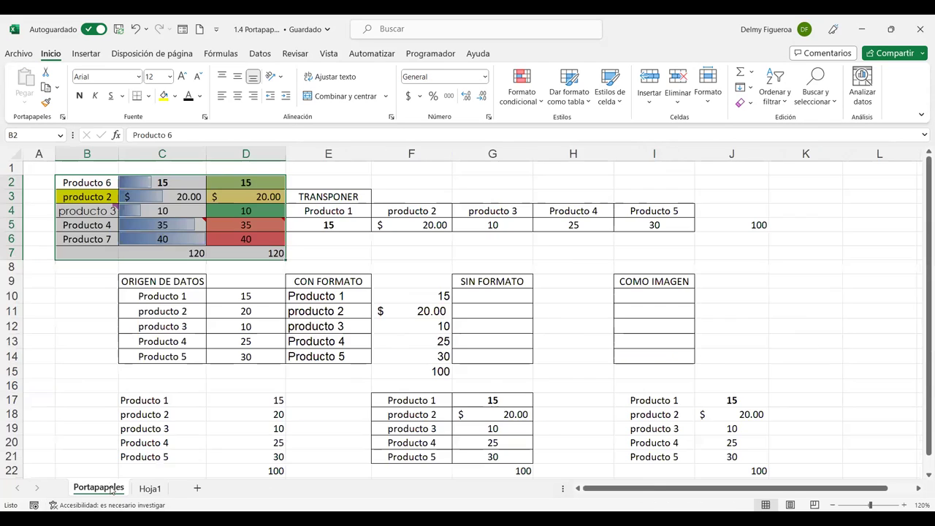
{"action": "left_click", "coordinate": [150, 488]}
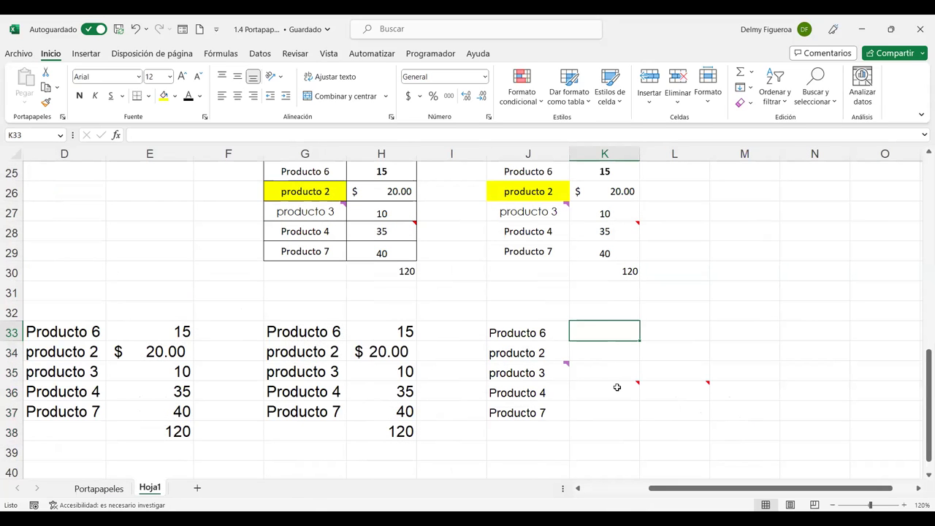
{"action": "mouse_move", "coordinate": [615, 397]}
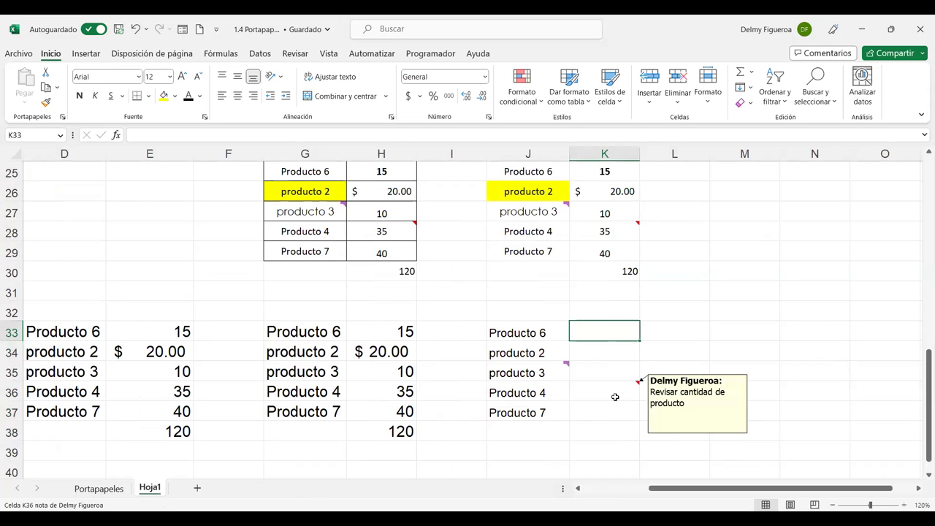
{"action": "left_click", "coordinate": [99, 488]}
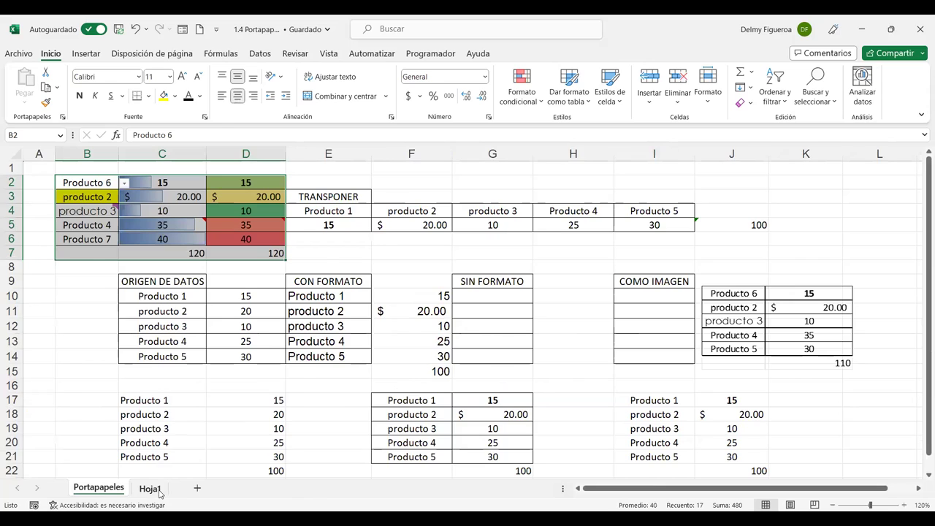
{"action": "left_click", "coordinate": [150, 488]}
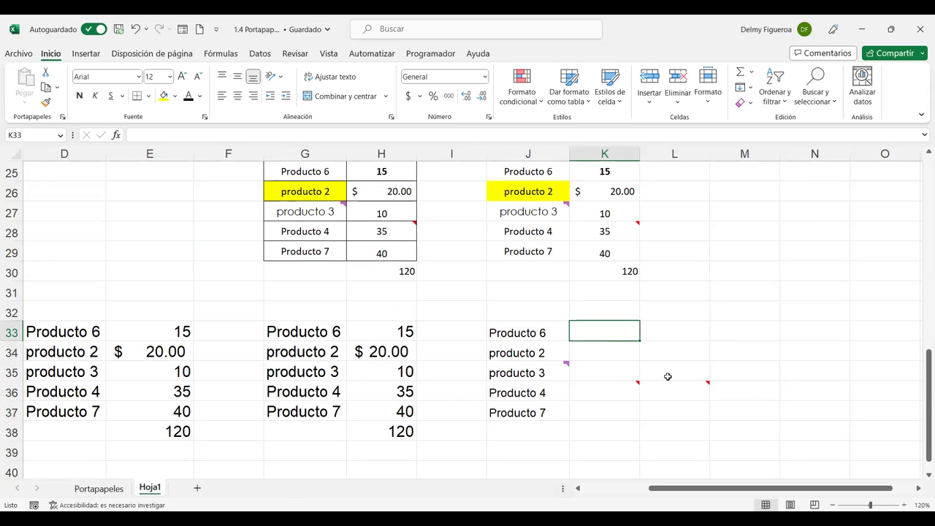
Enter 1 in K33 and 2 in L33, deleting a stray 3 from M33.
{"action": "type", "text": "1"}
{"action": "key", "text": "Tab"}
{"action": "type", "text": "2"}
{"action": "key", "text": "Tab"}
{"action": "type", "text": "3"}
{"action": "key", "text": "Return"}
{"action": "key", "text": "Up"}
{"action": "key", "text": "Down"}
{"action": "key", "text": "Right"}
{"action": "key", "text": "Right"}
{"action": "key", "text": "Up"}
{"action": "key", "text": "Delete"}
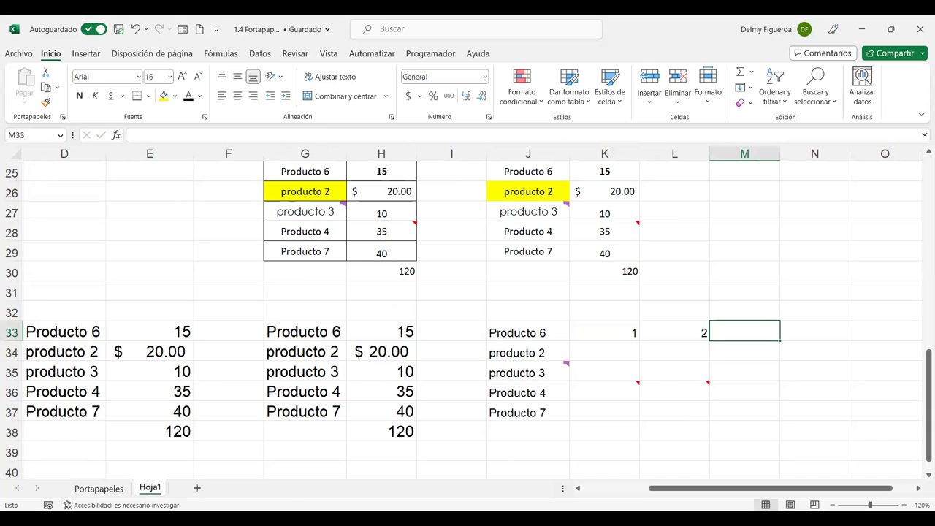
Fill K34:K37 with 2, 3, 1, 2.
{"action": "left_click", "coordinate": [98, 488]}
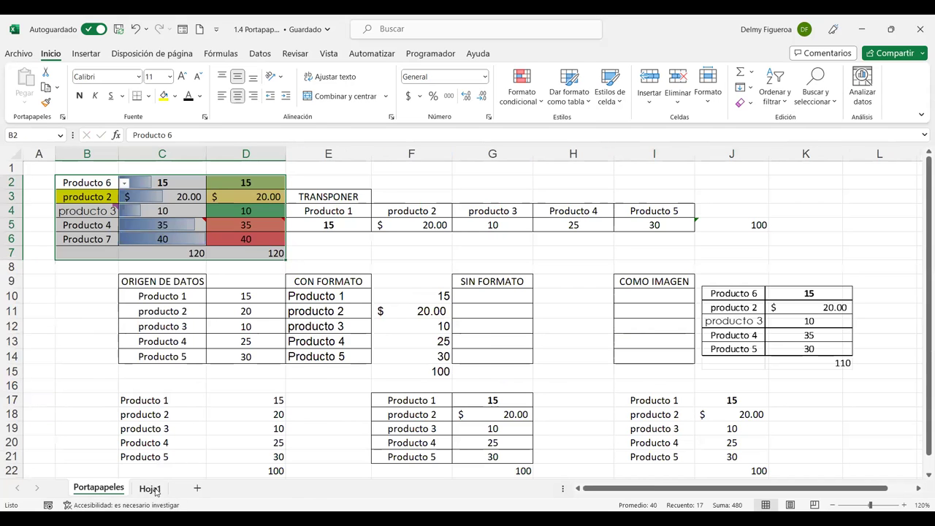
{"action": "left_click", "coordinate": [149, 487]}
{"action": "left_click", "coordinate": [615, 353]}
{"action": "type", "text": "2"}
{"action": "key", "text": "Return"}
{"action": "type", "text": "3"}
{"action": "key", "text": "Return"}
{"action": "type", "text": "1"}
{"action": "key", "text": "Return"}
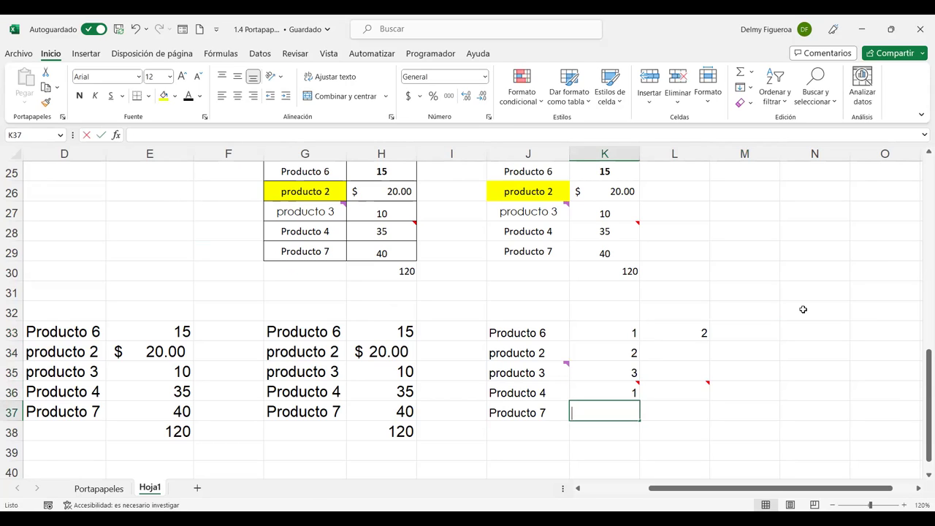
{"action": "type", "text": "2"}
{"action": "key", "text": "Tab"}
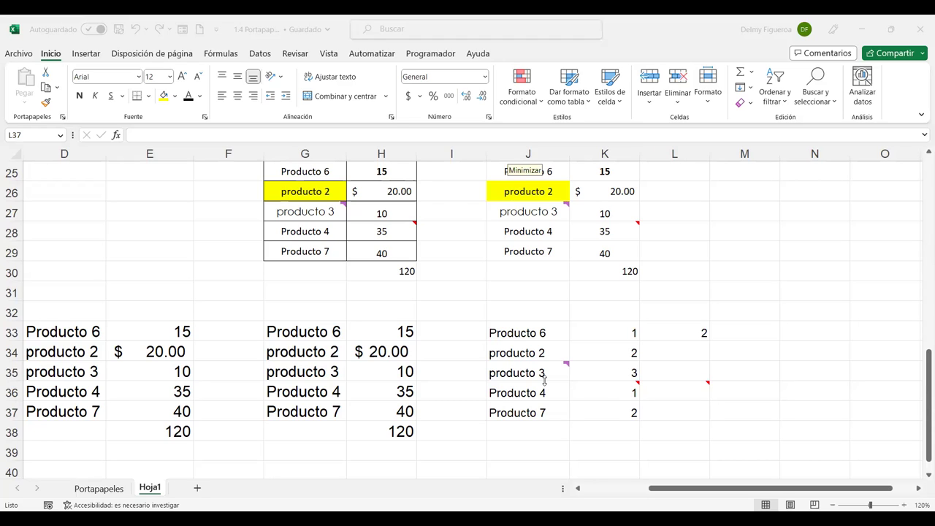
Fill L34:L37 with 3, 1, 2, 3, then select L33:L37.
{"action": "left_click", "coordinate": [680, 350]}
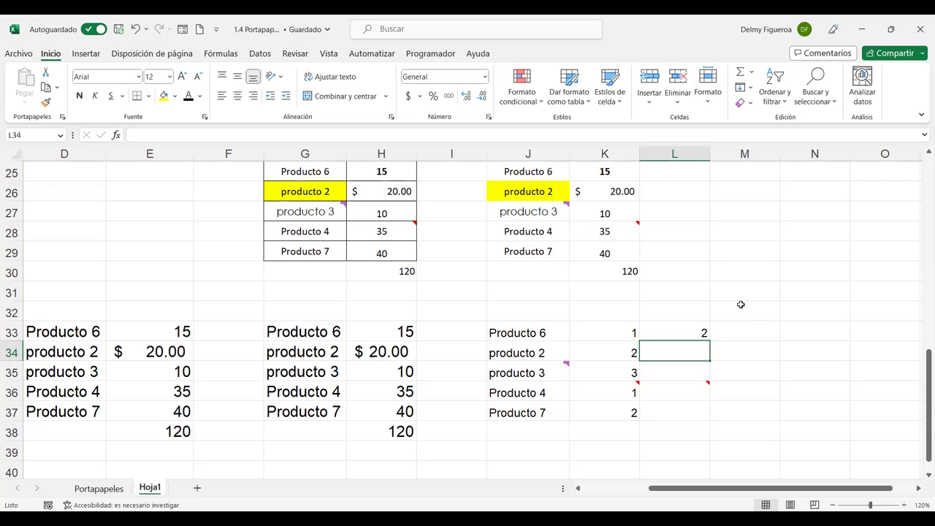
{"action": "type", "text": "3 1 2 3"}
{"action": "key", "text": "Up"}
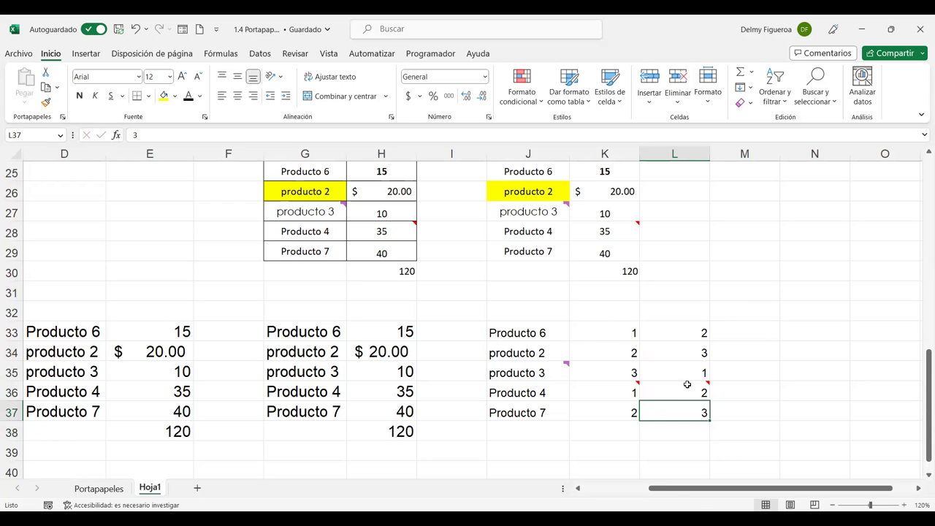
{"action": "left_click_drag", "start_coordinate": [674, 332], "coordinate": [674, 413]}
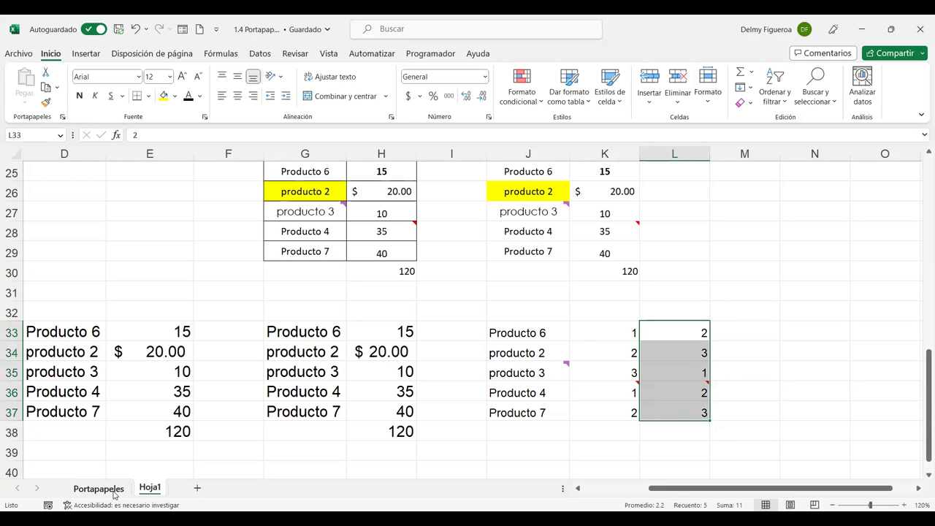
{"action": "left_click", "coordinate": [98, 488]}
{"action": "left_click_drag", "start_coordinate": [167, 182], "coordinate": [259, 236]}
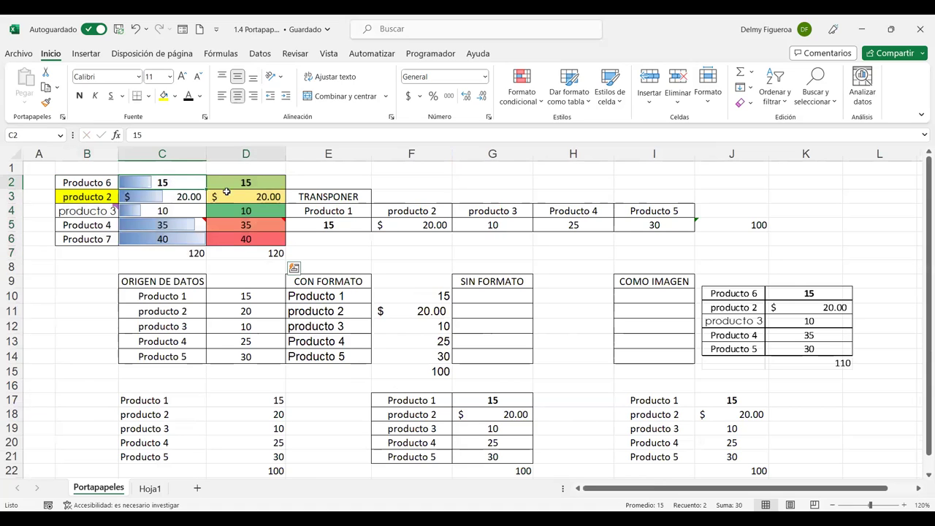
{"action": "key", "text": "ctrl+c"}
{"action": "left_click", "coordinate": [150, 487]}
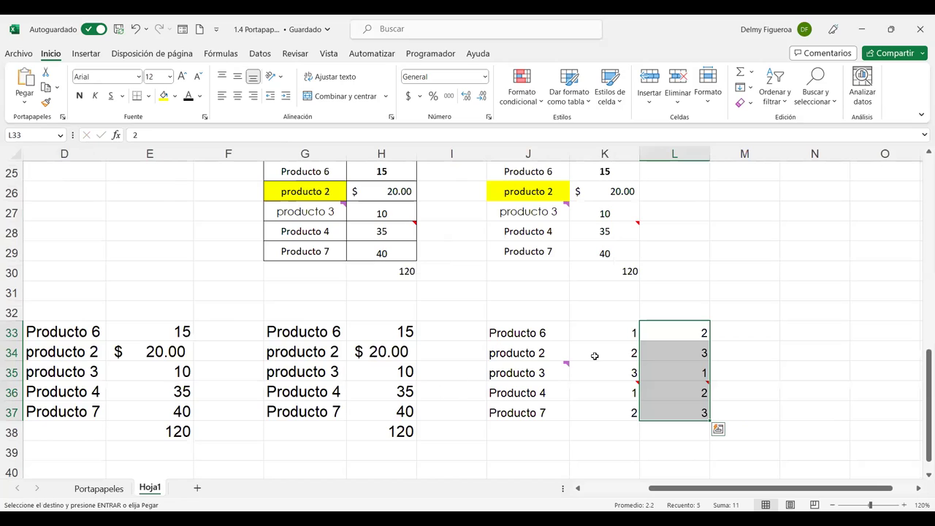
{"action": "left_click_drag", "start_coordinate": [613, 332], "coordinate": [669, 407]}
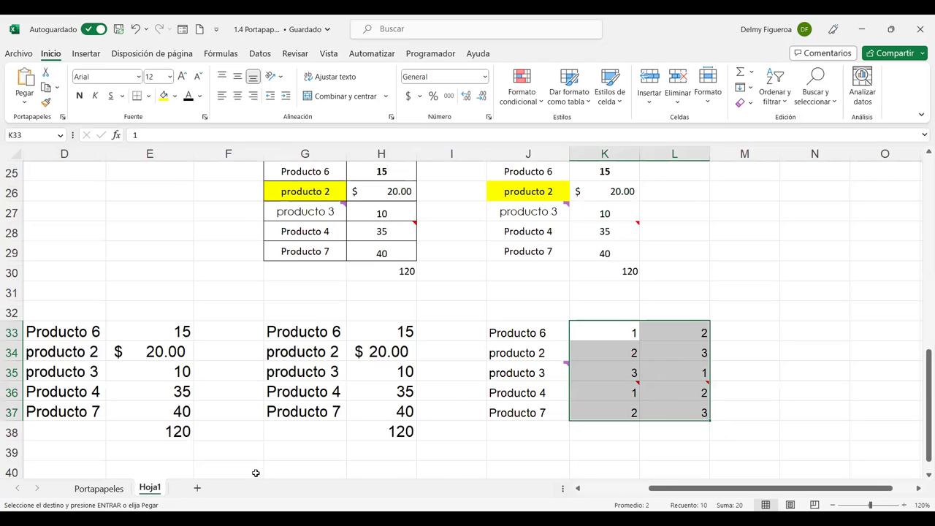
{"action": "left_click", "coordinate": [99, 489]}
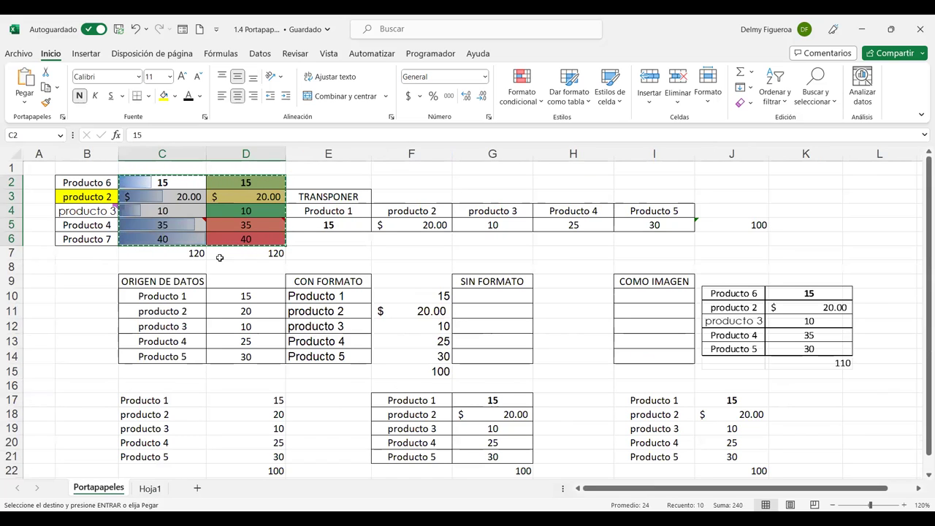
{"action": "left_click", "coordinate": [148, 489]}
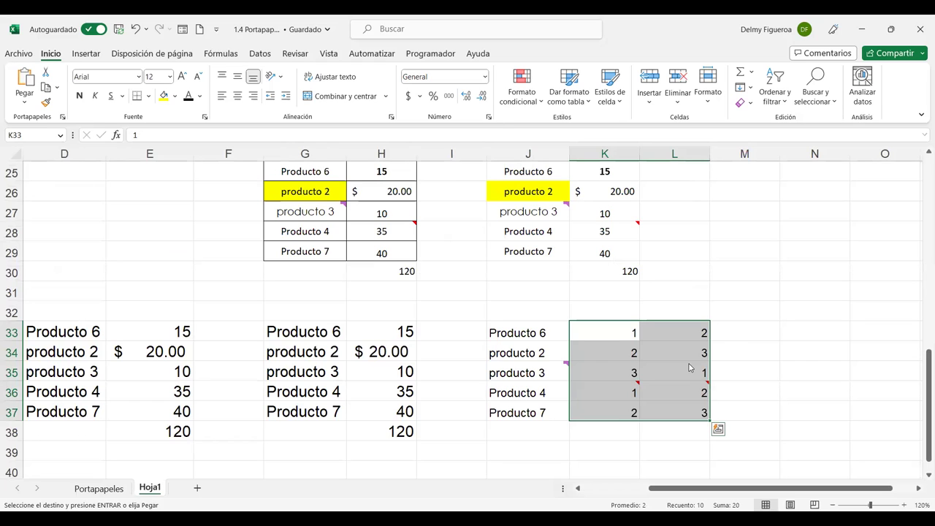
{"action": "key", "text": "ctrl+alt+v"}
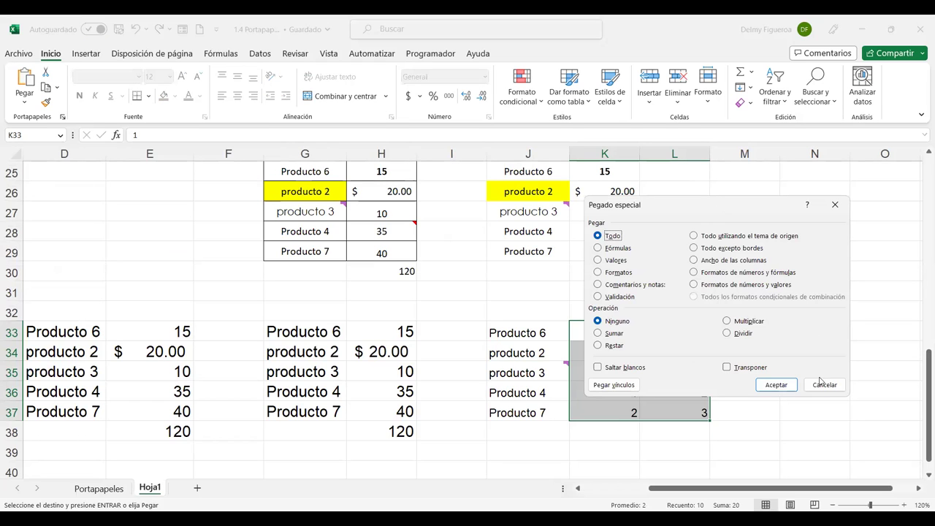
{"action": "key", "text": "Escape"}
{"action": "left_click", "coordinate": [98, 488]}
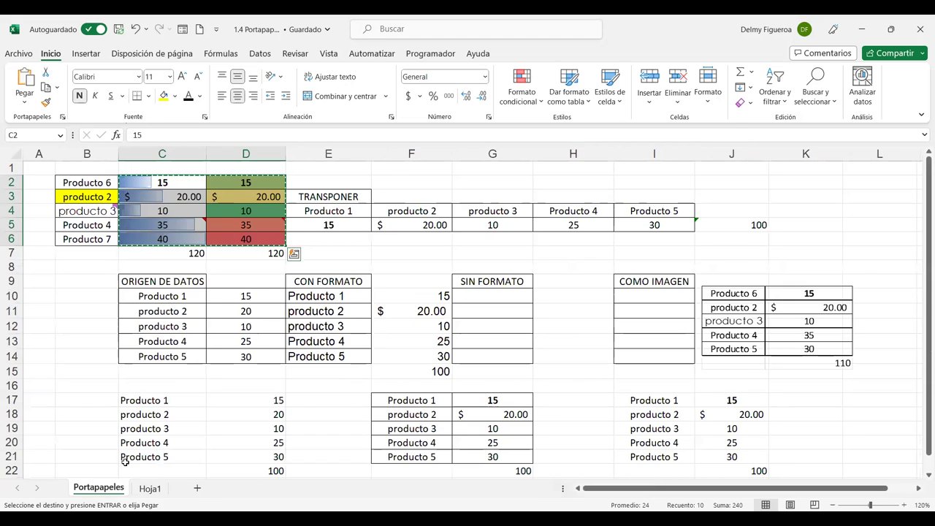
{"action": "left_click", "coordinate": [182, 183]}
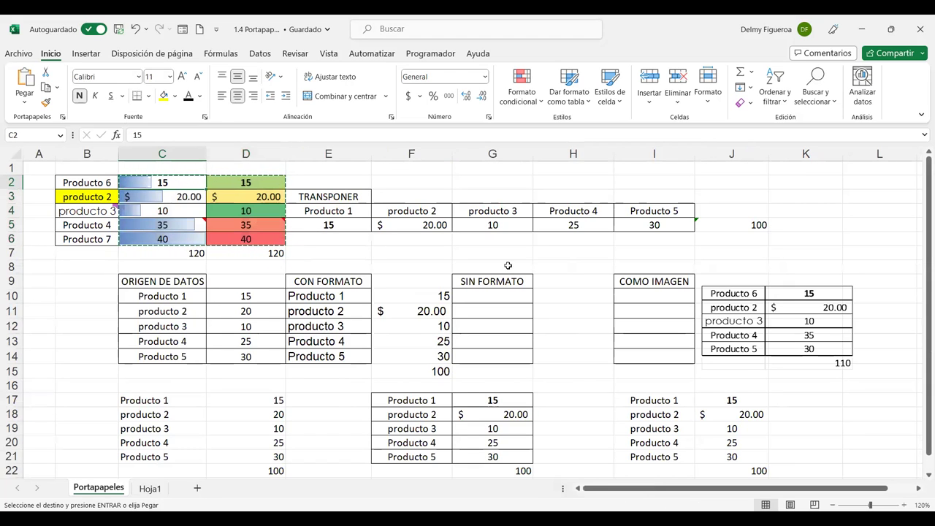
Enter 5, 10, 15, 20, 25 into C2:C6 on Portapapeles.
{"action": "type", "text": "5"}
{"action": "key", "text": "Return"}
{"action": "type", "text": "10"}
{"action": "key", "text": "Return"}
{"action": "type", "text": "15"}
{"action": "key", "text": "Return"}
{"action": "type", "text": "20"}
{"action": "key", "text": "Return"}
{"action": "type", "text": "25"}
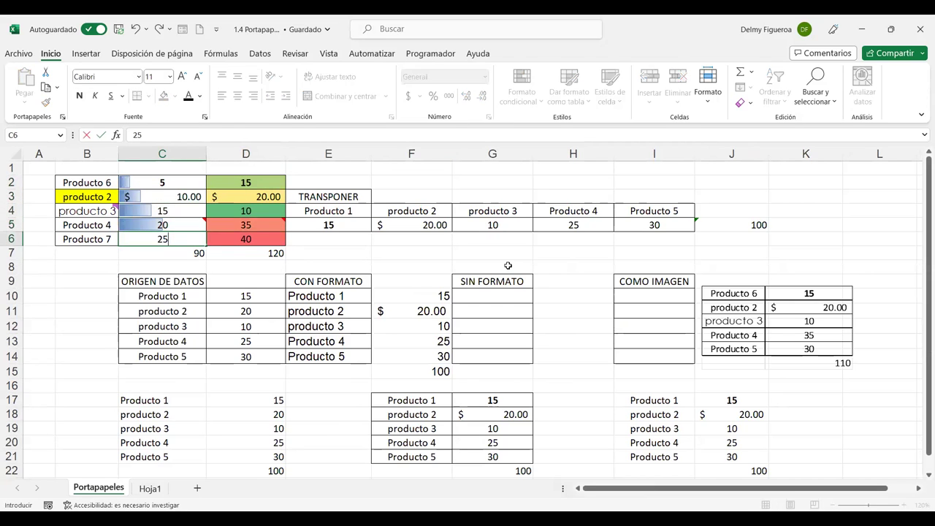
{"action": "key", "text": "Tab"}
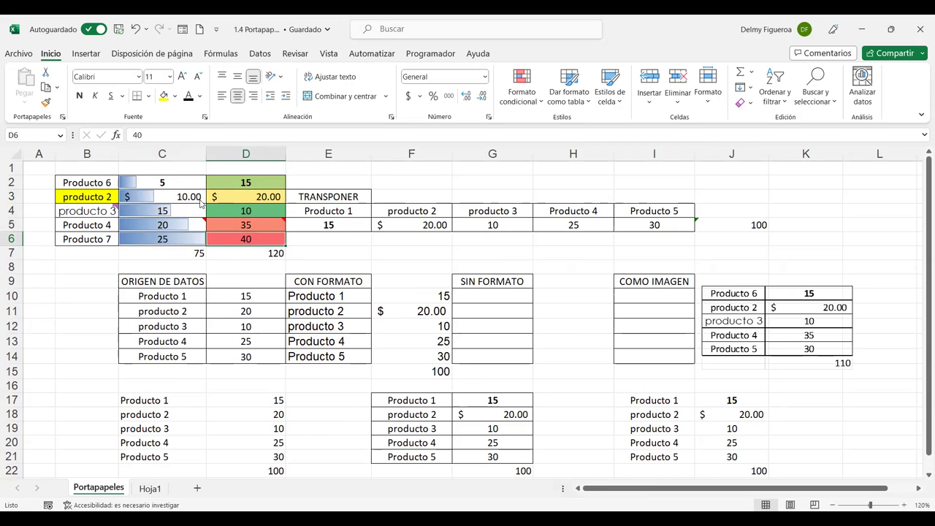
Paste Special-add C2:C6 onto Hoja1's K33:K37, giving 6, 12, 18, 21, 27.
{"action": "left_click", "coordinate": [175, 182]}
{"action": "left_click_drag", "start_coordinate": [178, 182], "coordinate": [175, 239]}
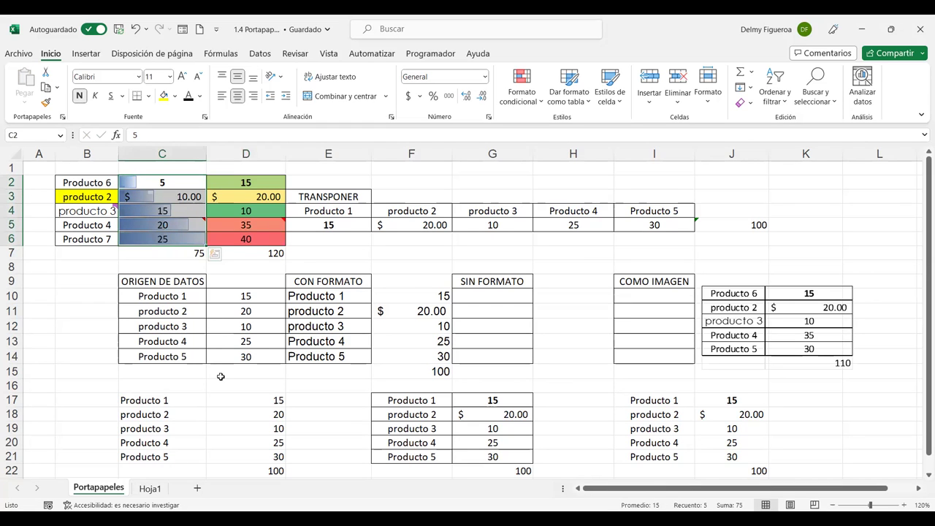
{"action": "key", "text": "ctrl+c"}
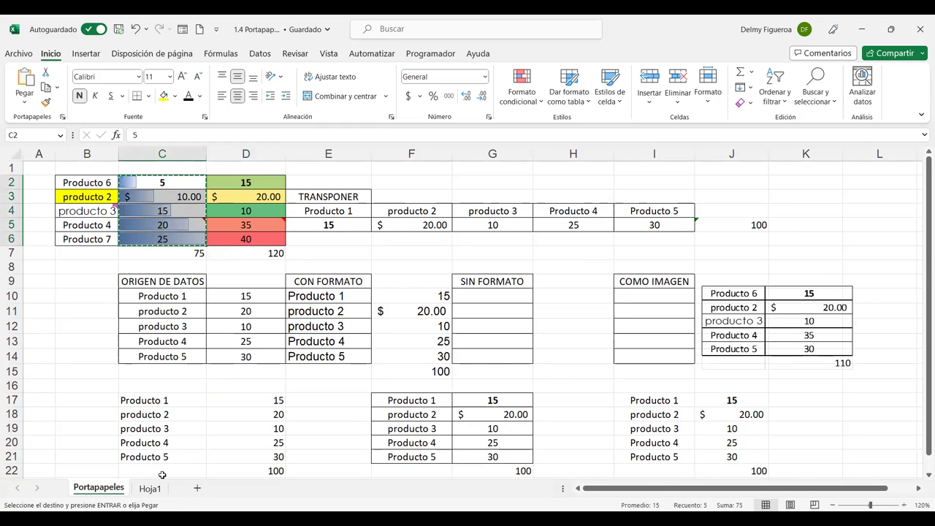
{"action": "left_click", "coordinate": [152, 488]}
{"action": "left_click_drag", "start_coordinate": [606, 333], "coordinate": [611, 406]}
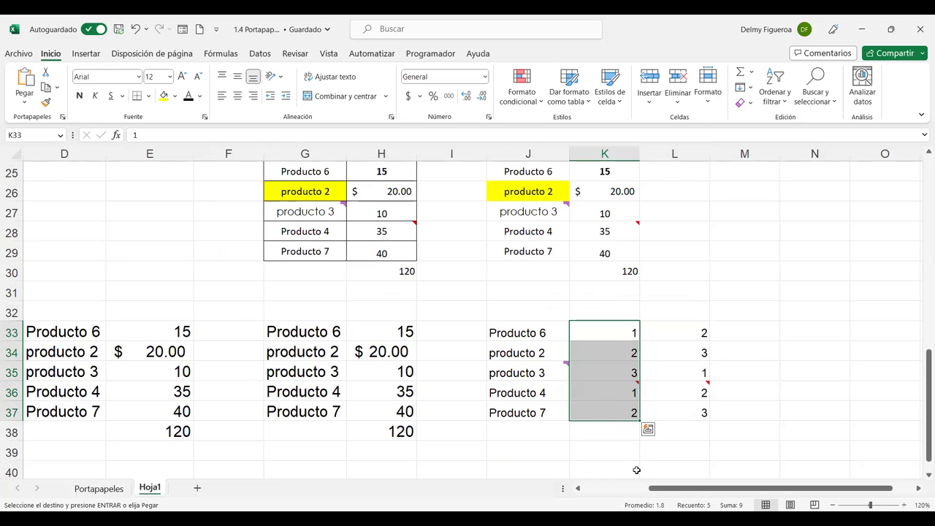
{"action": "key", "text": "ctrl+alt+v"}
{"action": "left_click", "coordinate": [617, 334]}
{"action": "left_click_drag", "start_coordinate": [685, 209], "coordinate": [258, 230]}
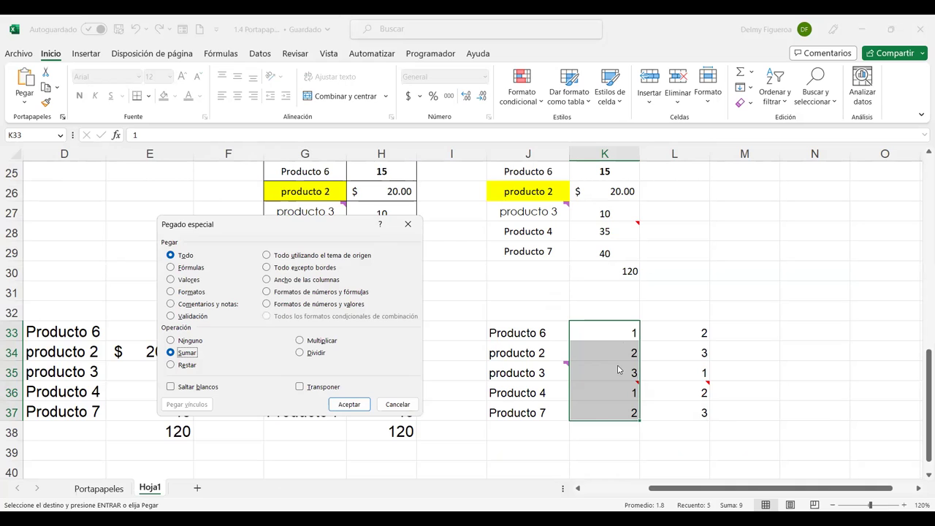
{"action": "left_click", "coordinate": [359, 406]}
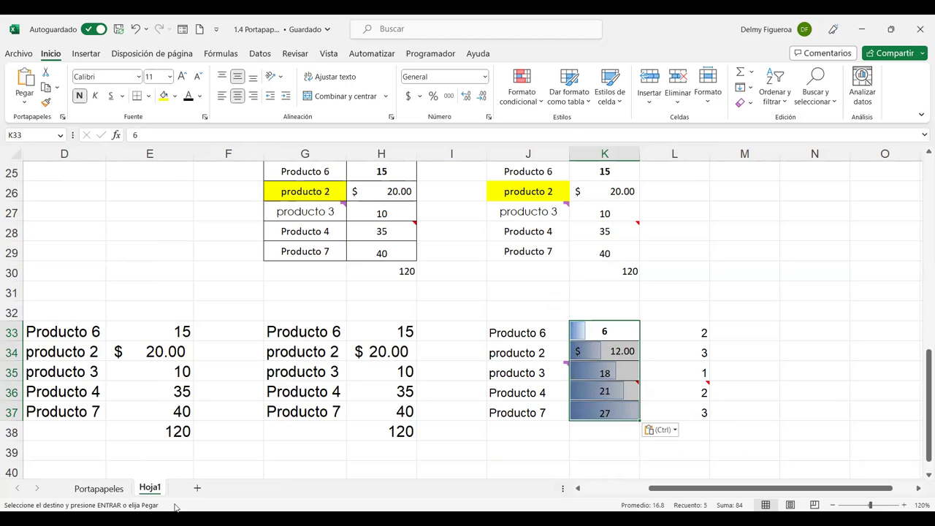
{"action": "left_click", "coordinate": [117, 494]}
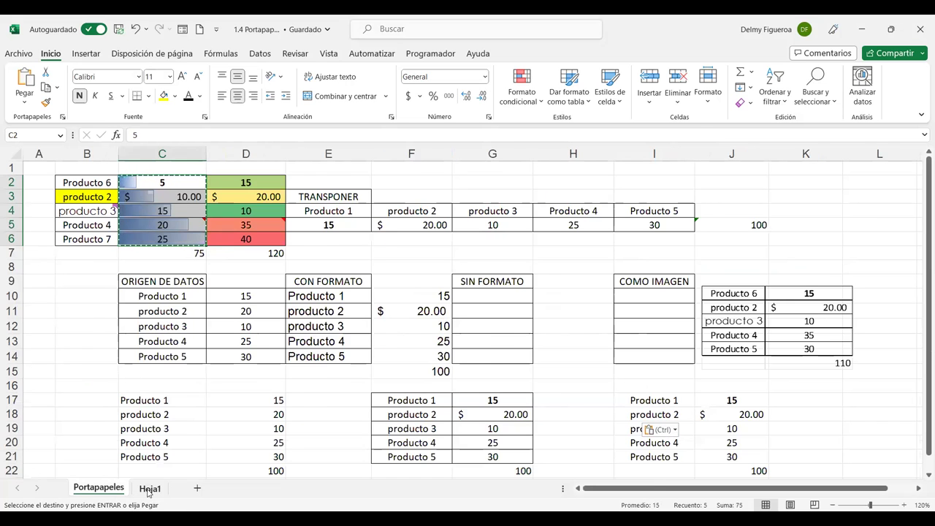
{"action": "left_click", "coordinate": [149, 488]}
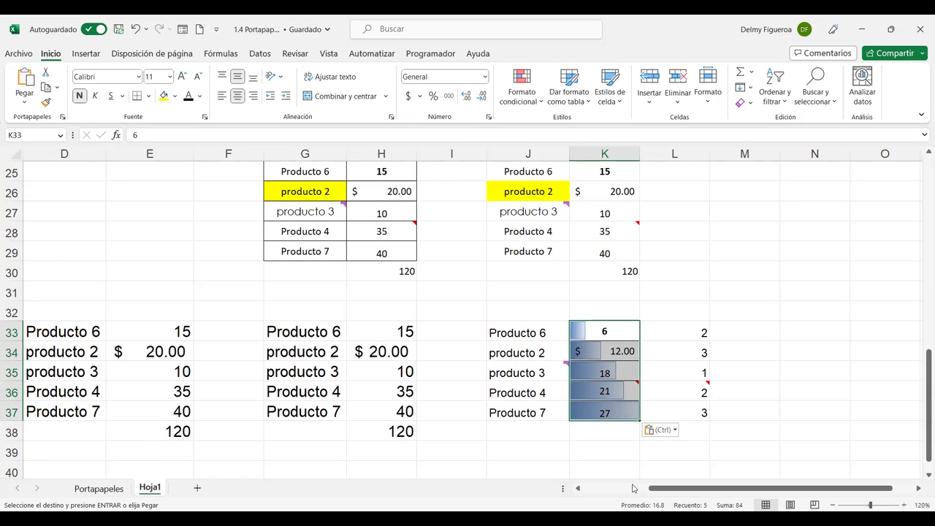
{"action": "mouse_move", "coordinate": [567, 364]}
{"action": "left_click_drag", "start_coordinate": [691, 491], "coordinate": [670, 493]}
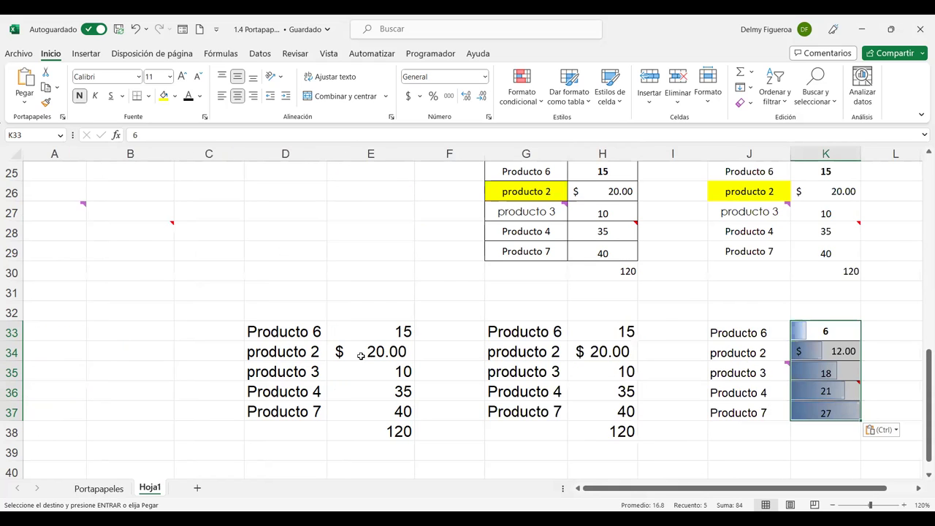
Copy the product table J33:K37 and paste it as values only at A41.
{"action": "left_click", "coordinate": [764, 332]}
{"action": "key", "text": "ctrl+shift+Down"}
{"action": "left_click_drag", "start_coordinate": [750, 330], "coordinate": [825, 414]}
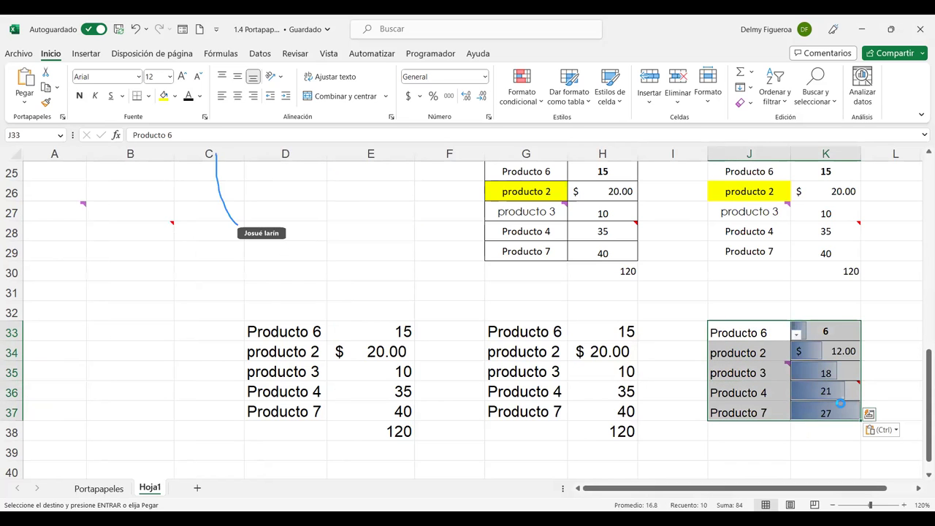
{"action": "scroll", "coordinate": [572, 434], "scroll_direction": "down", "scroll_amount": 1}
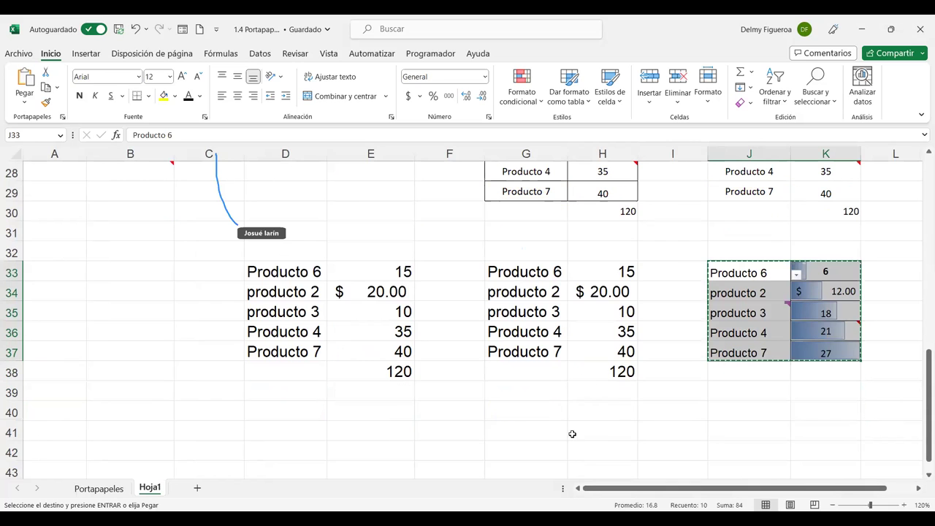
{"action": "left_click", "coordinate": [71, 436]}
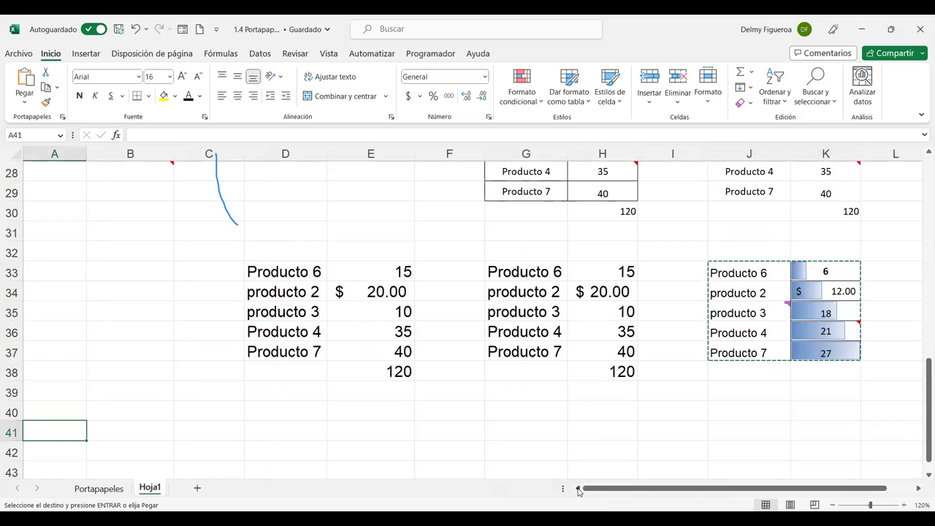
{"action": "scroll", "coordinate": [352, 388], "scroll_direction": "down", "scroll_amount": 1}
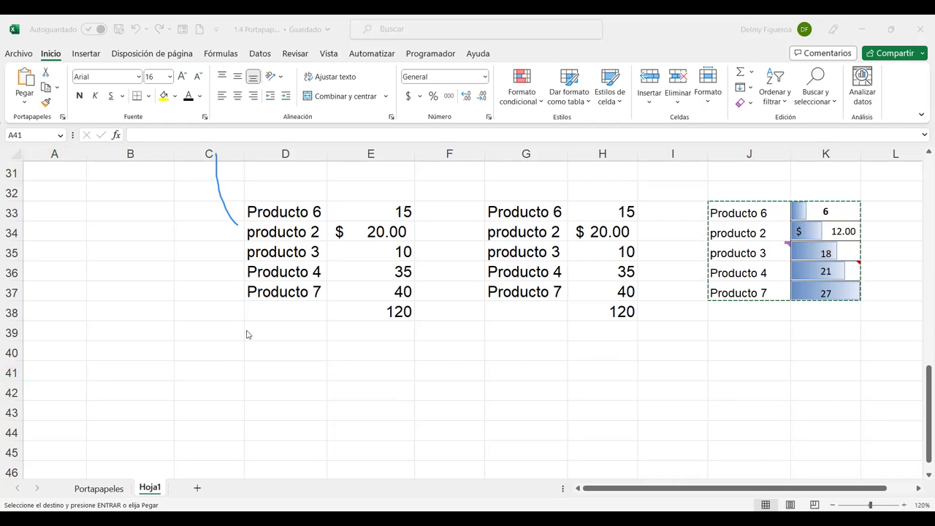
{"action": "left_click", "coordinate": [64, 373]}
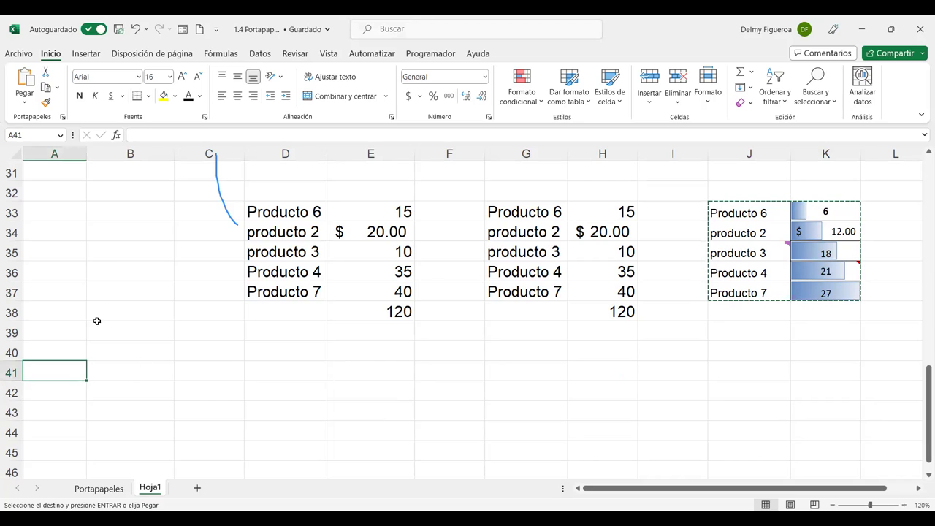
{"action": "left_click", "coordinate": [26, 107]}
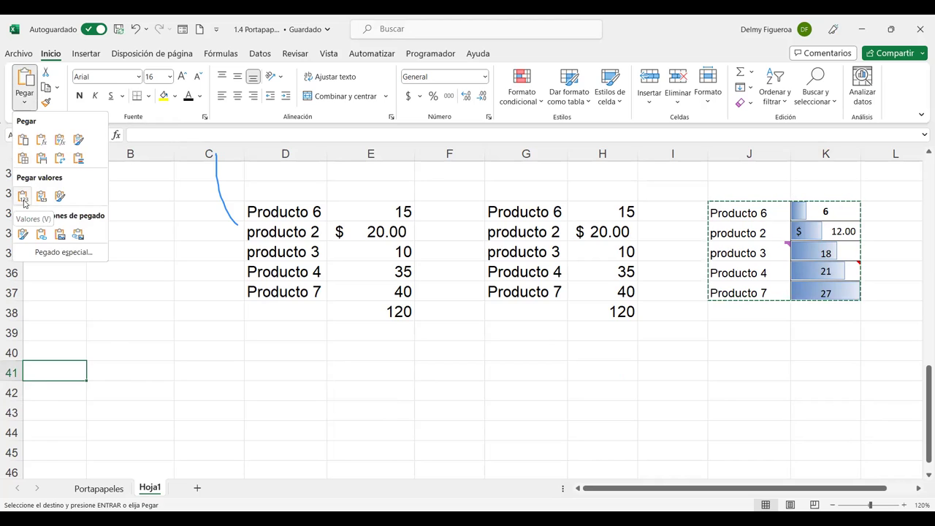
{"action": "left_click", "coordinate": [164, 415]}
Replace the quantities in B41:B45 with 1, 2, 3, 1, 4 and autofit column A.
{"action": "scroll", "coordinate": [164, 376], "scroll_direction": "down", "scroll_amount": 1}
{"action": "left_click", "coordinate": [159, 311]}
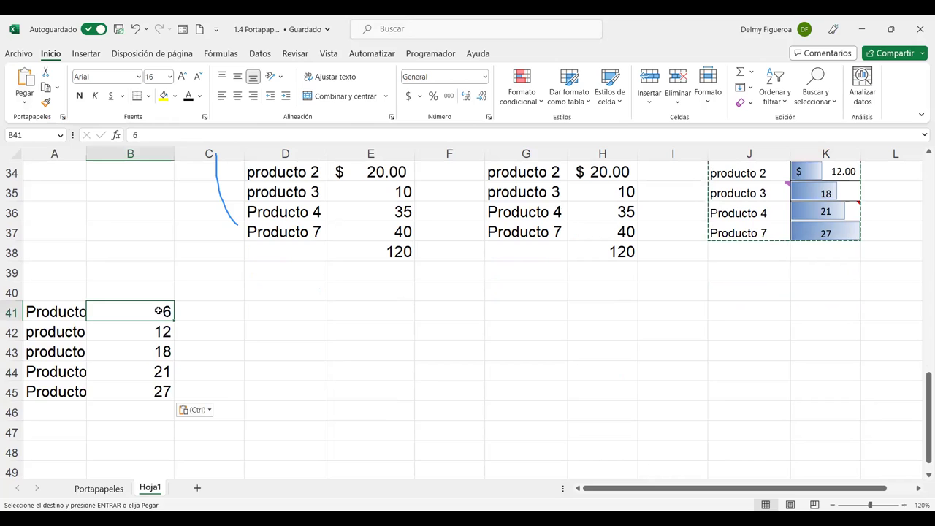
{"action": "left_click_drag", "start_coordinate": [158, 311], "coordinate": [159, 313]}
{"action": "type", "text": "1"}
{"action": "key", "text": "Return"}
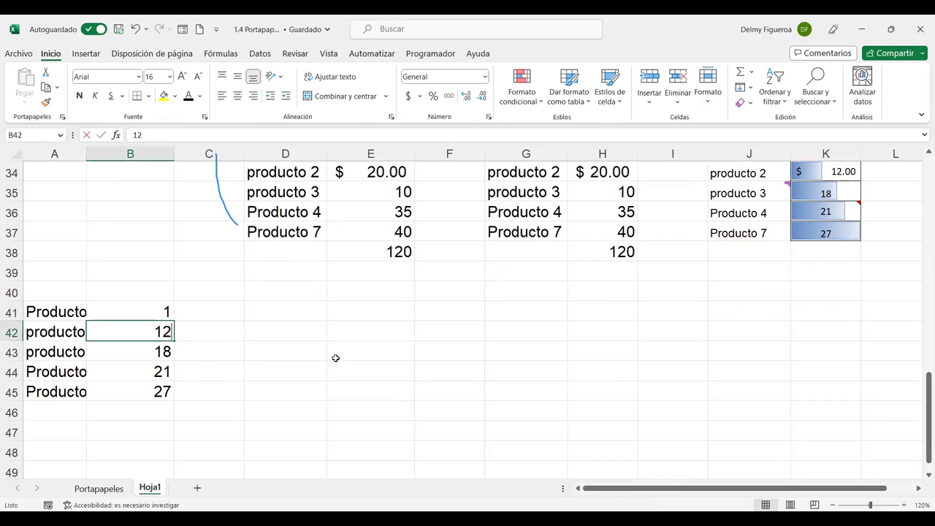
{"action": "type", "text": "2 3"}
{"action": "key", "text": "Return"}
{"action": "type", "text": "1"}
{"action": "key", "text": "Return"}
{"action": "type", "text": "4"}
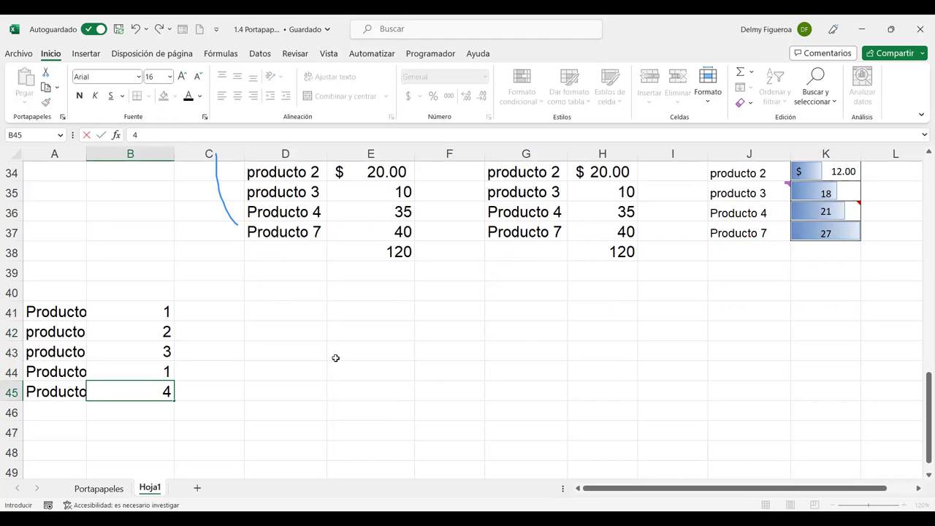
{"action": "key", "text": "Return"}
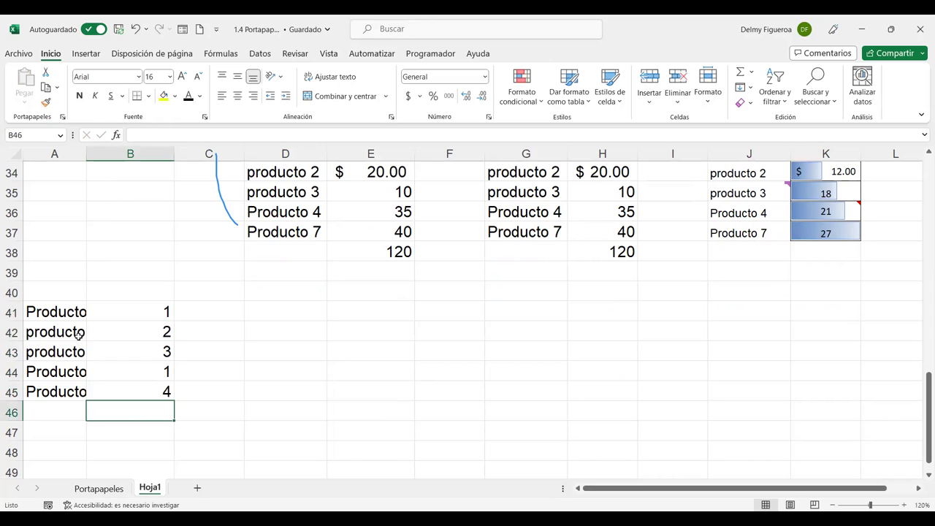
{"action": "double_click", "coordinate": [88, 149]}
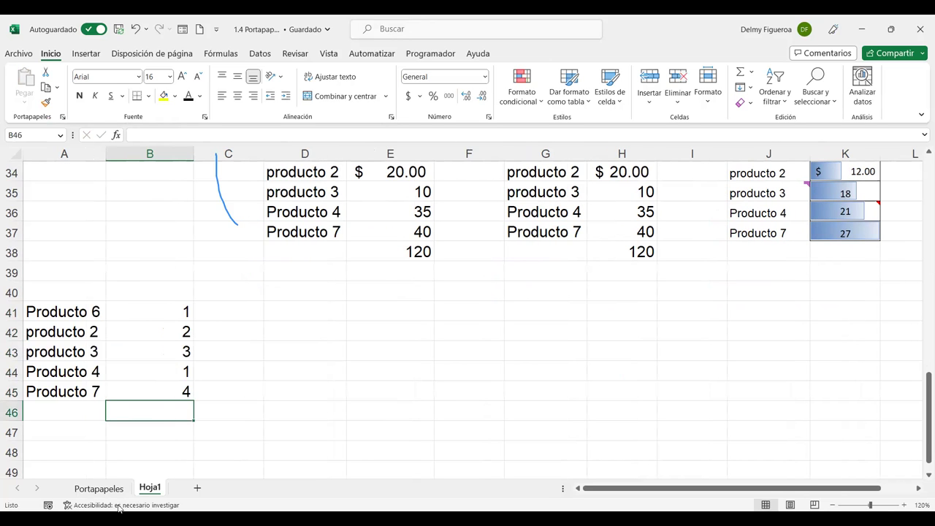
On Portapapeles, clear the conditional formatting rules from D2:D6.
{"action": "left_click", "coordinate": [103, 488]}
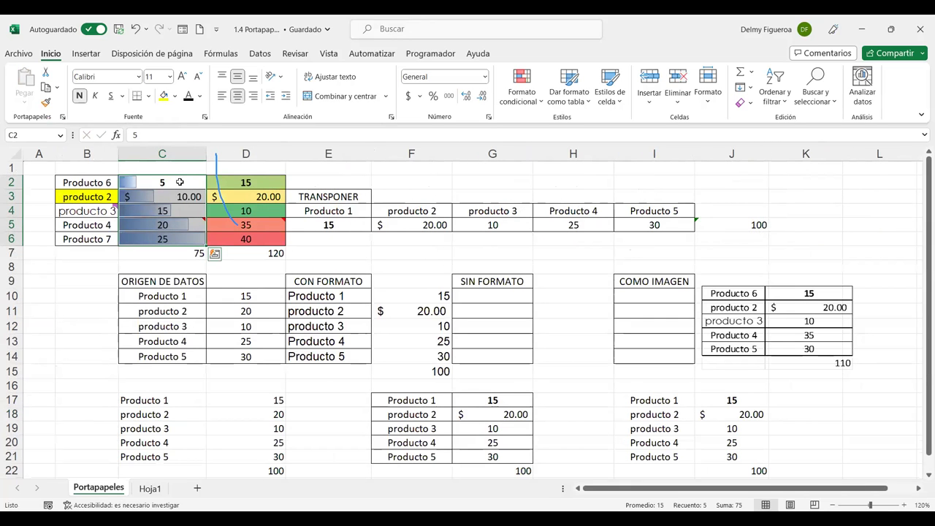
{"action": "left_click_drag", "start_coordinate": [247, 182], "coordinate": [246, 239]}
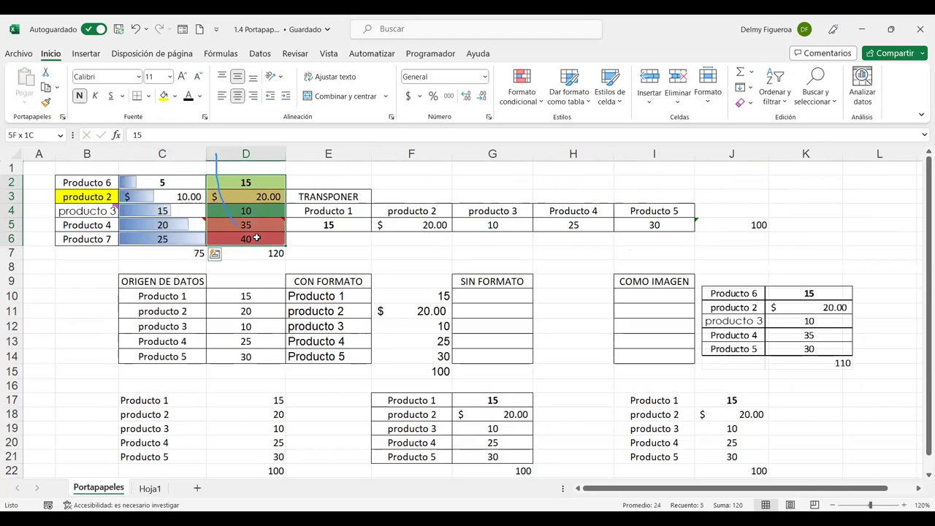
{"action": "left_click", "coordinate": [543, 104]}
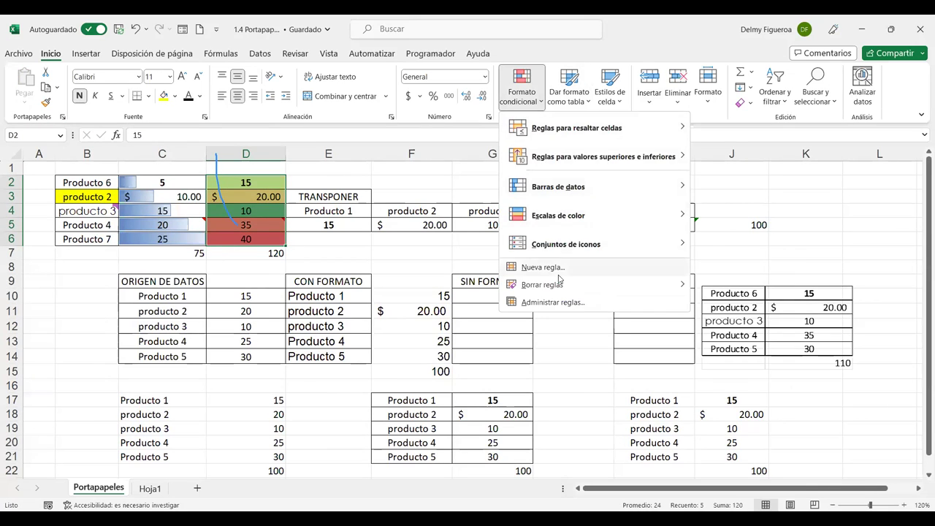
{"action": "mouse_move", "coordinate": [747, 289]}
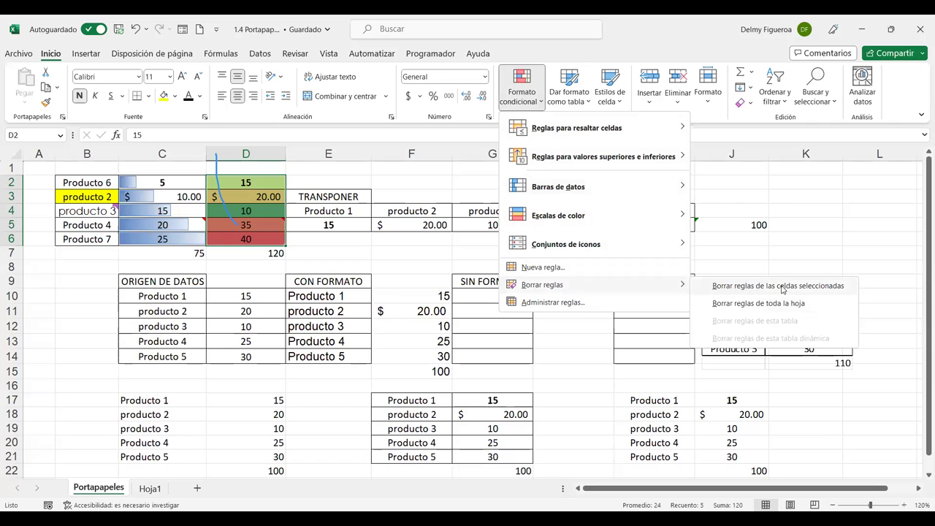
{"action": "left_click", "coordinate": [780, 290]}
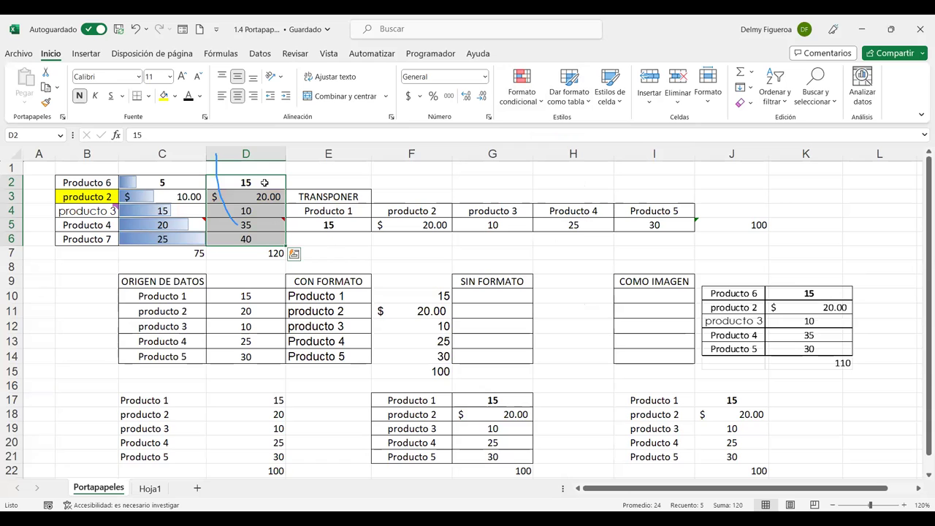
Re-enter 5, 10, 15, 20 and 25 in D2:D6.
{"action": "left_click", "coordinate": [261, 187]}
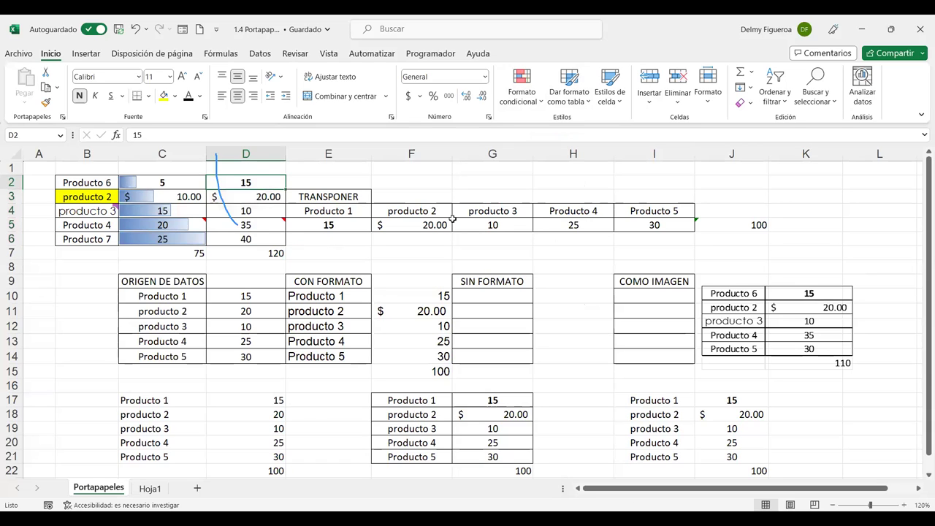
{"action": "type", "text": "5"}
{"action": "key", "text": "Return"}
{"action": "type", "text": "10"}
{"action": "key", "text": "Return"}
{"action": "type", "text": "15"}
{"action": "key", "text": "Return"}
{"action": "type", "text": "20"}
{"action": "key", "text": "Return"}
{"action": "type", "text": "25"}
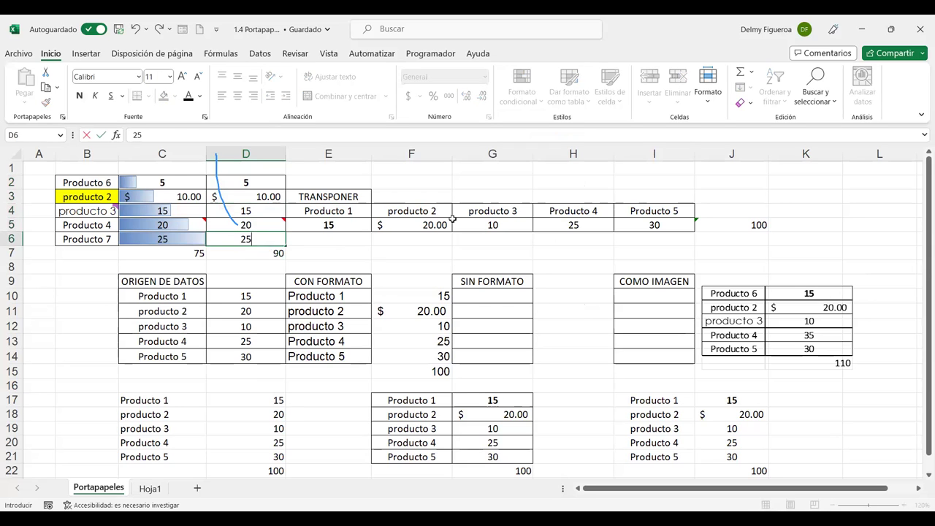
{"action": "key", "text": "Return"}
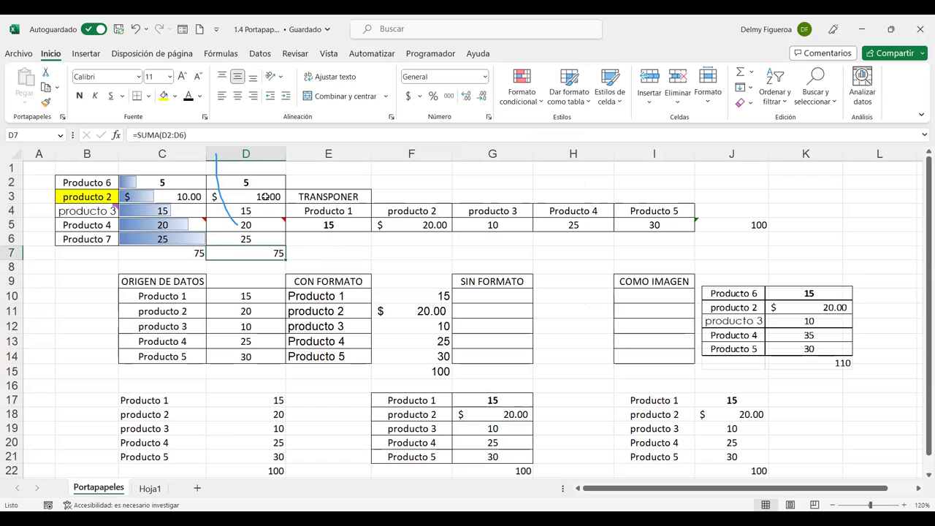
Copy D3:D6 and return to Hoja1.
{"action": "left_click_drag", "start_coordinate": [267, 197], "coordinate": [267, 235]}
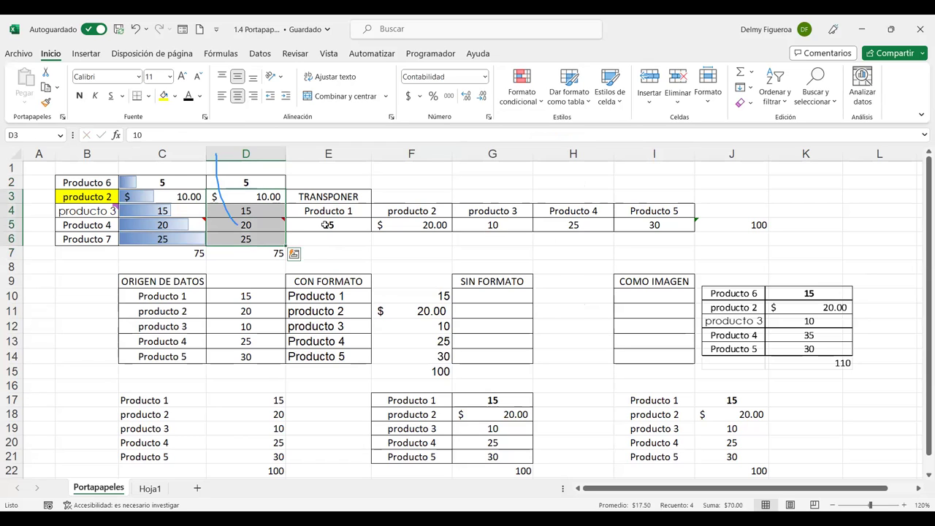
{"action": "key", "text": "ctrl+c"}
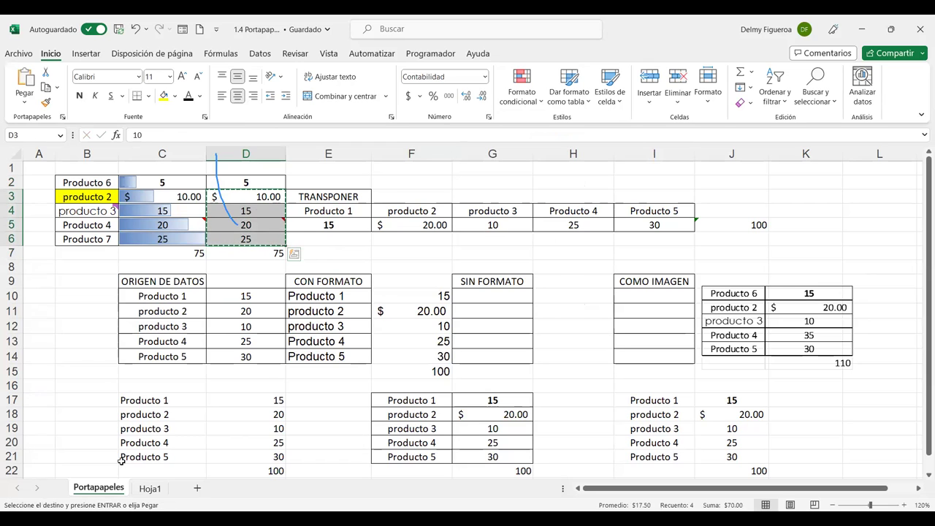
{"action": "left_click", "coordinate": [149, 491]}
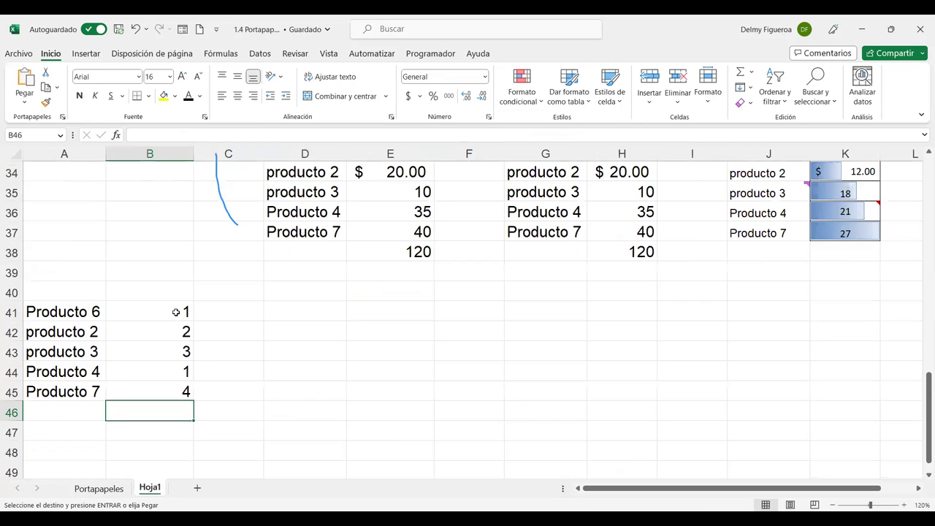
Subtract the copied values from B41:B45 using Paste Special with Restar.
{"action": "left_click_drag", "start_coordinate": [176, 312], "coordinate": [173, 394]}
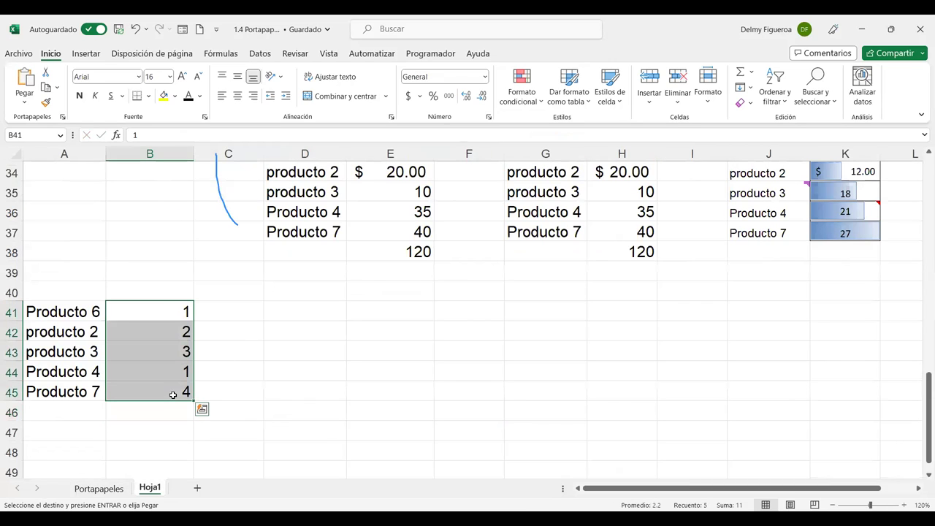
{"action": "key", "text": "ctrl+alt+v"}
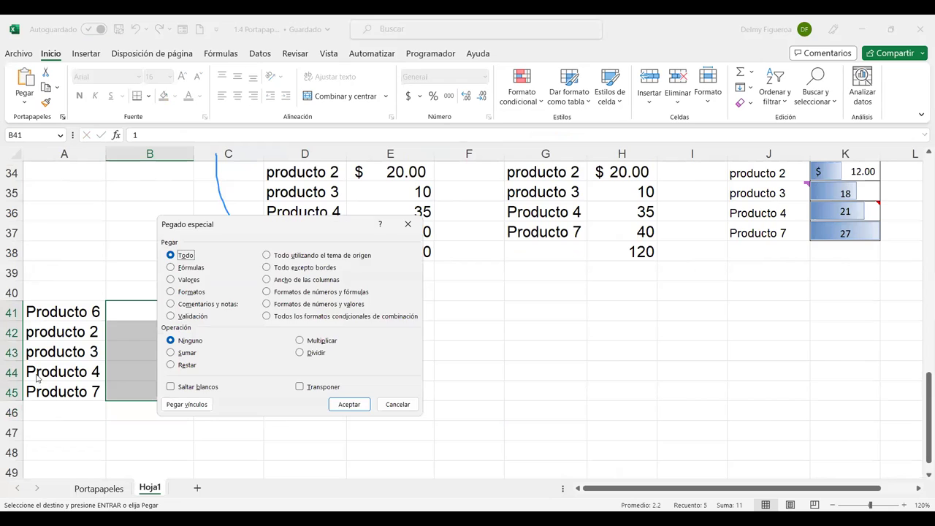
{"action": "left_click", "coordinate": [177, 366]}
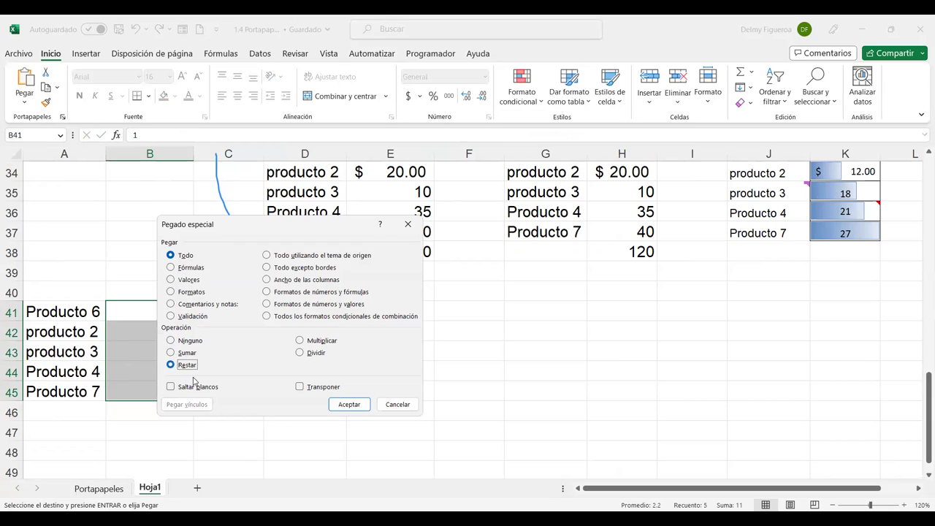
{"action": "left_click", "coordinate": [336, 403]}
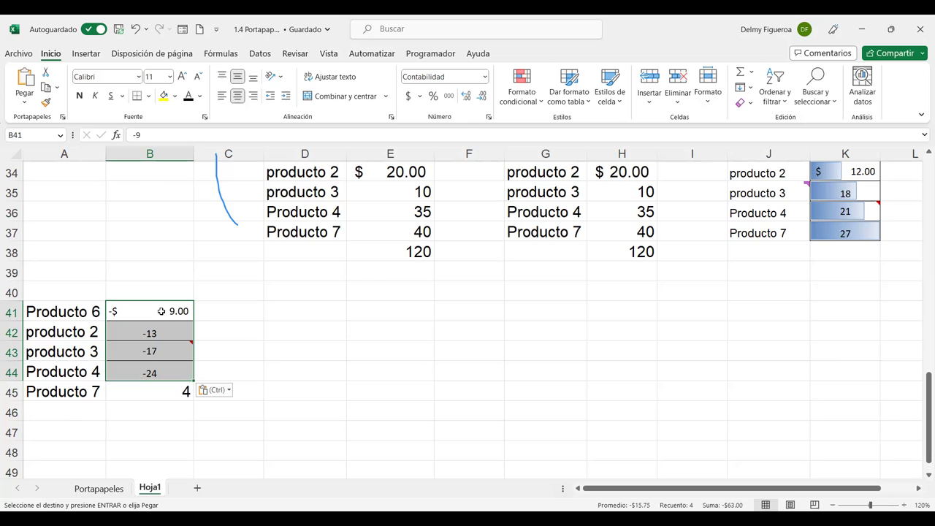
Compare the Portapapeles source cells with the subtracted results on Hoja1.
{"action": "left_click", "coordinate": [98, 489]}
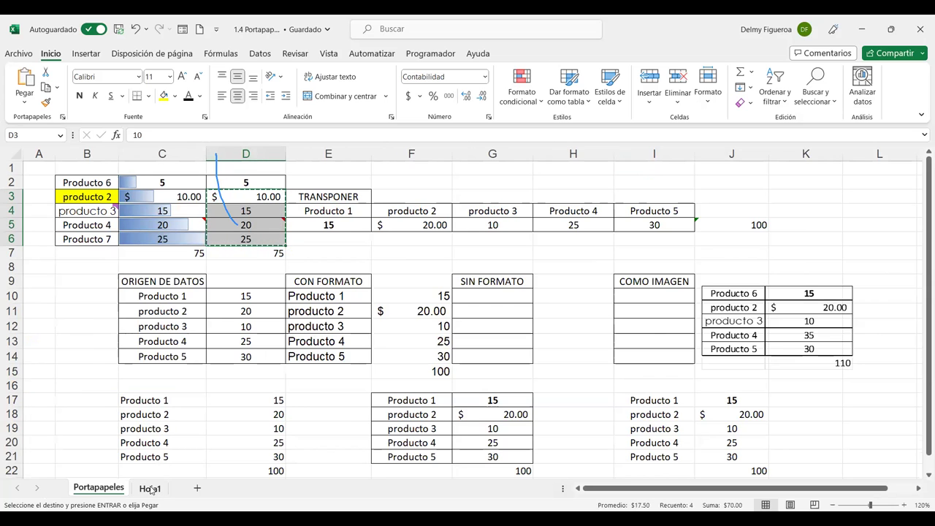
{"action": "left_click", "coordinate": [151, 488]}
{"action": "left_click", "coordinate": [116, 486]}
{"action": "left_click", "coordinate": [150, 488]}
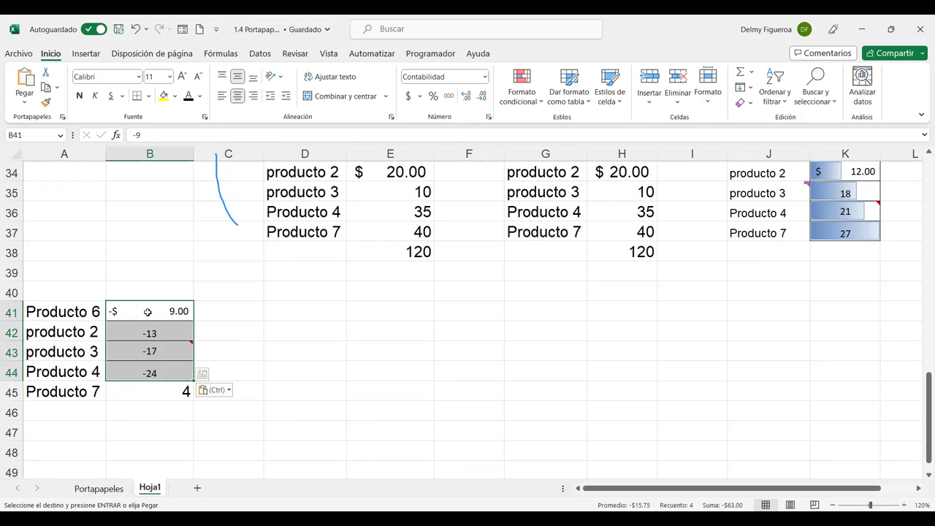
Copy the product names from A41:A45 to D41:D45.
{"action": "left_click_drag", "start_coordinate": [72, 307], "coordinate": [80, 389]}
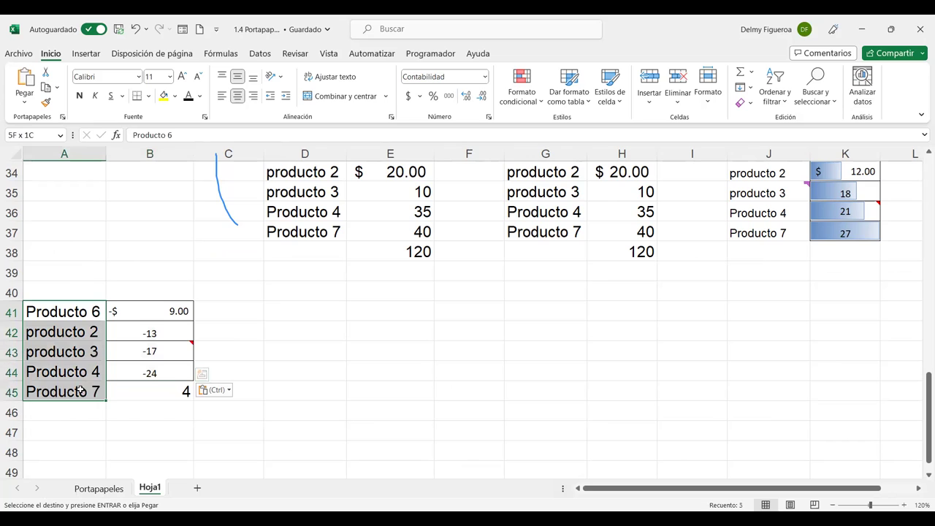
{"action": "key", "text": "ctrl+c"}
{"action": "left_click", "coordinate": [294, 308]}
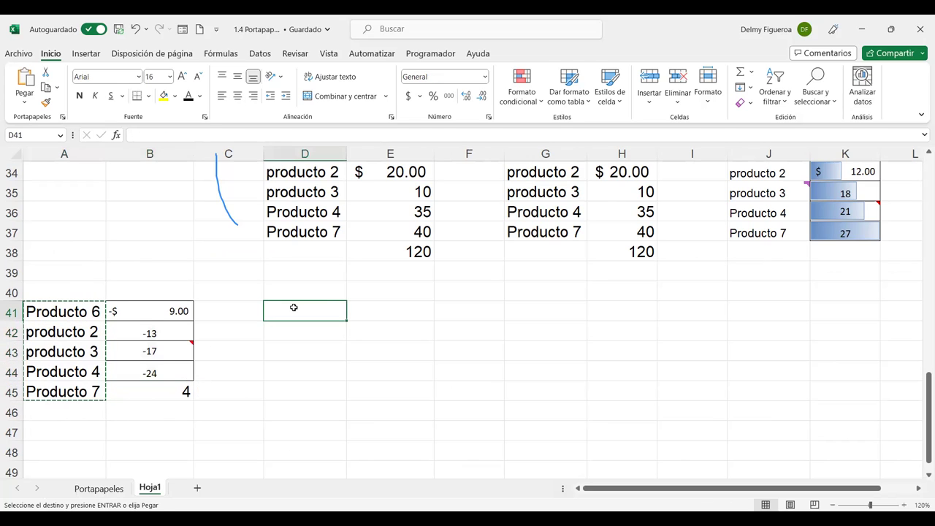
{"action": "key", "text": "ctrl+v"}
Enter 1, 2, 3, 1, 2 in E41:E45.
{"action": "left_click", "coordinate": [368, 313]}
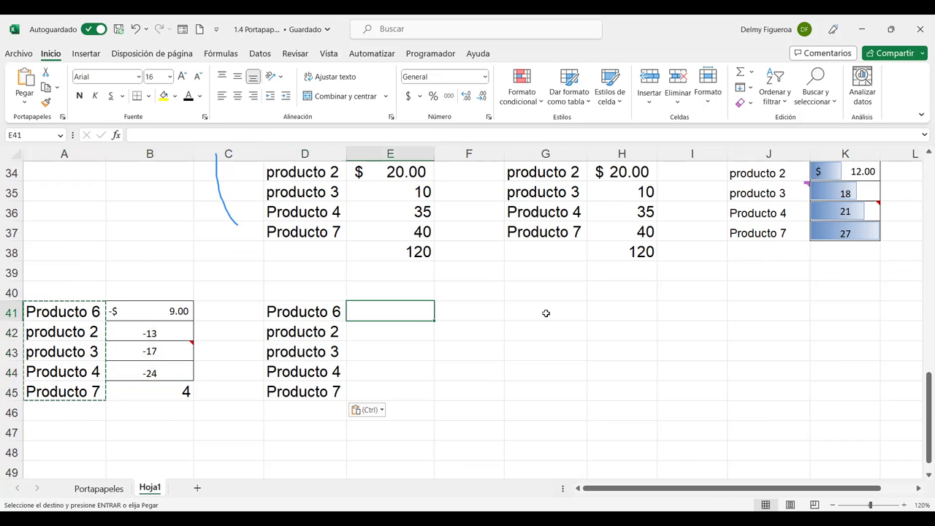
{"action": "type", "text": "1"}
{"action": "key", "text": "Return"}
{"action": "type", "text": "2"}
{"action": "key", "text": "Return"}
{"action": "type", "text": "3"}
{"action": "key", "text": "Return"}
{"action": "type", "text": "1"}
{"action": "key", "text": "Return"}
{"action": "type", "text": "2"}
{"action": "key", "text": "Tab"}
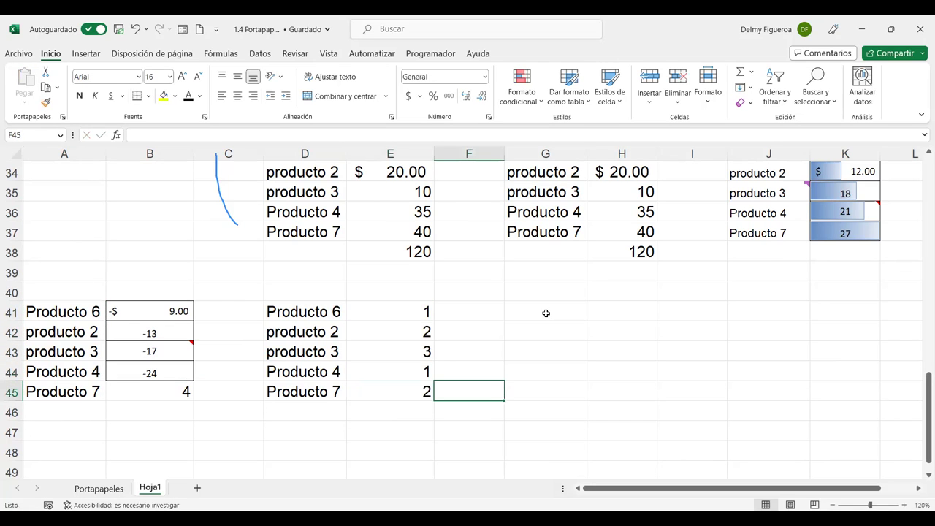
Copy Portapapeles C2:C6, then choose Multiplicar in Paste Special for E41:E45.
{"action": "left_click", "coordinate": [102, 488]}
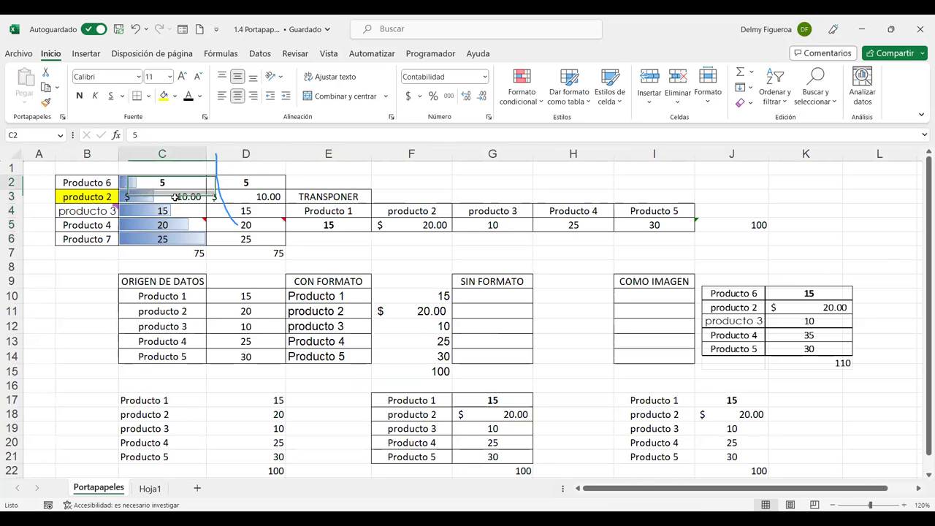
{"action": "left_click_drag", "start_coordinate": [176, 197], "coordinate": [172, 238]}
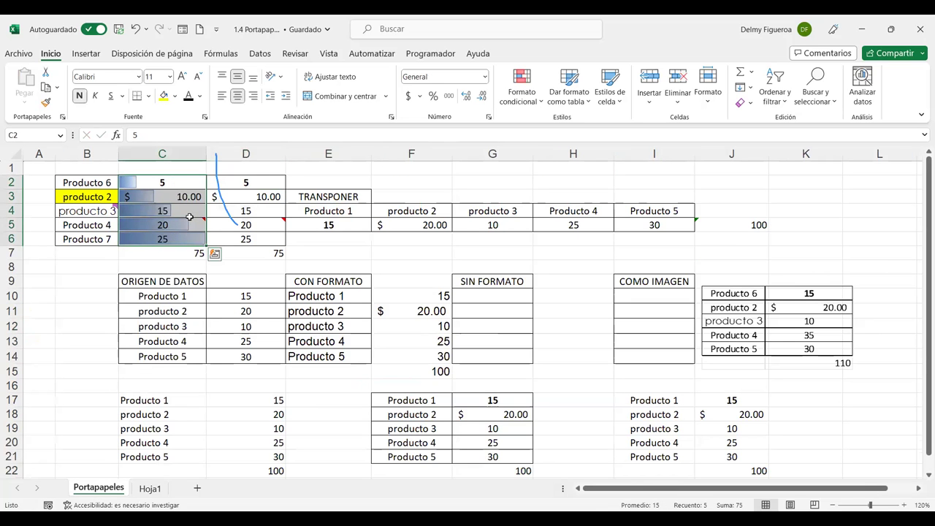
{"action": "key", "text": "ctrl+c"}
{"action": "left_click", "coordinate": [150, 487]}
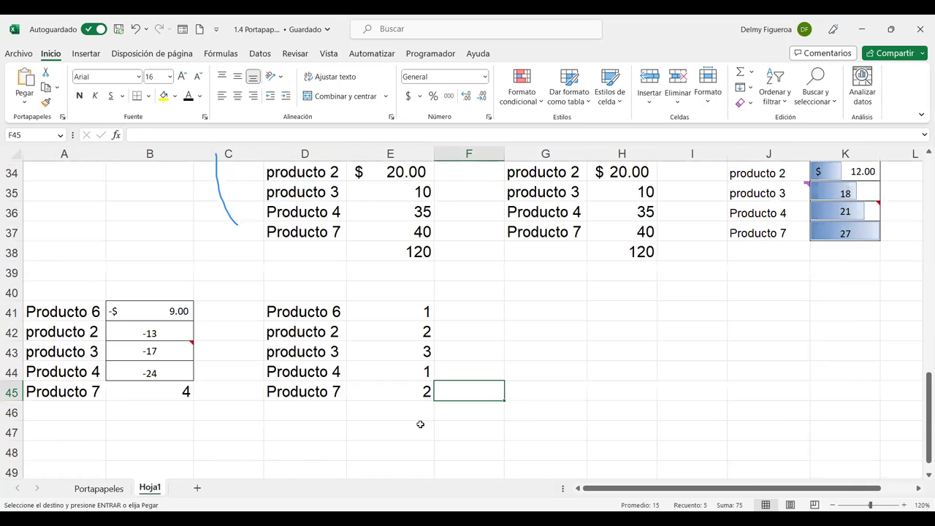
{"action": "left_click_drag", "start_coordinate": [409, 315], "coordinate": [415, 387]}
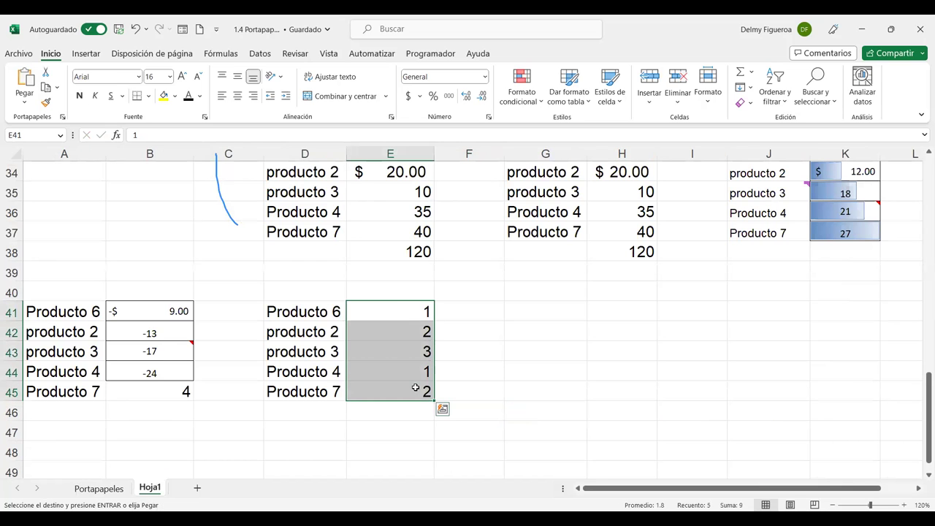
{"action": "key", "text": "ctrl+alt+v"}
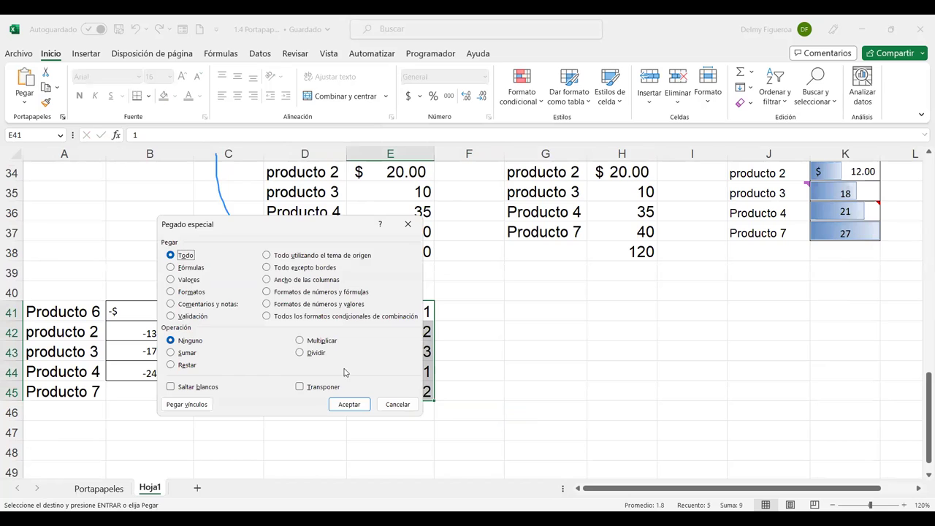
{"action": "left_click", "coordinate": [333, 342]}
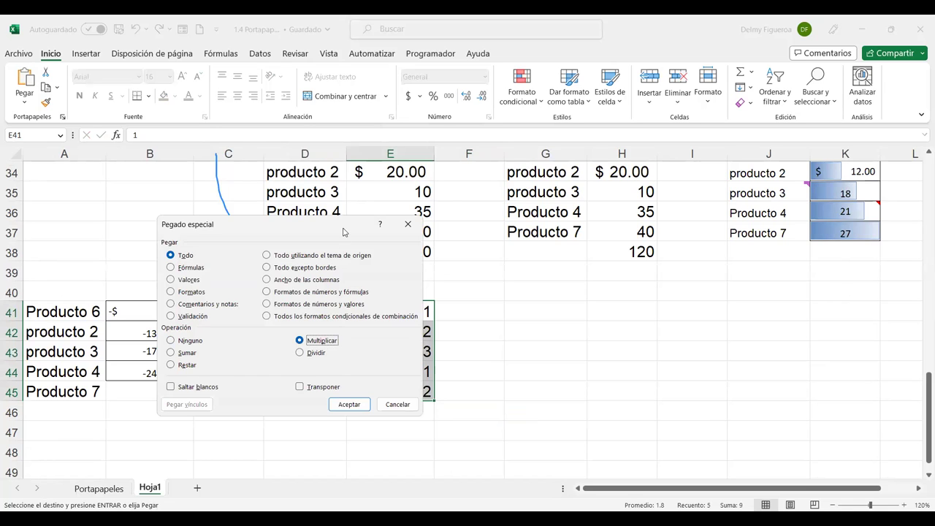
{"action": "left_click_drag", "start_coordinate": [343, 229], "coordinate": [252, 225]}
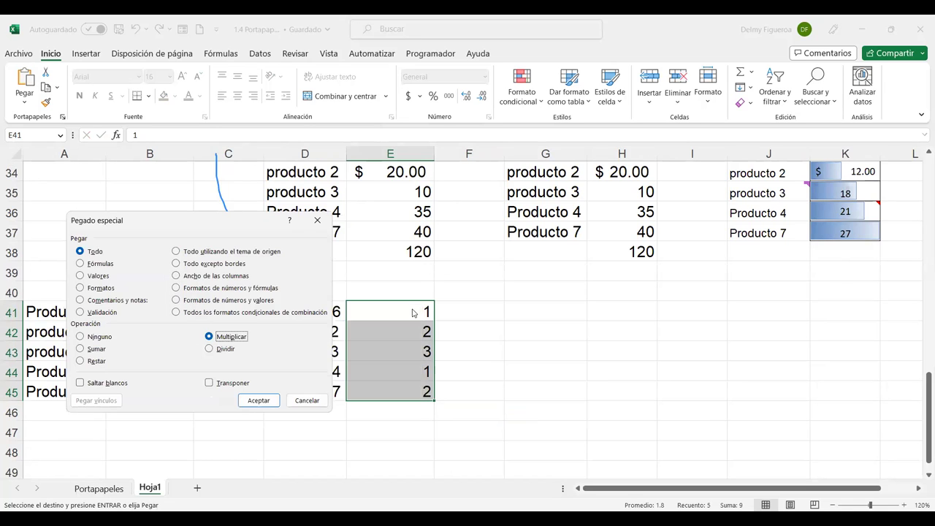
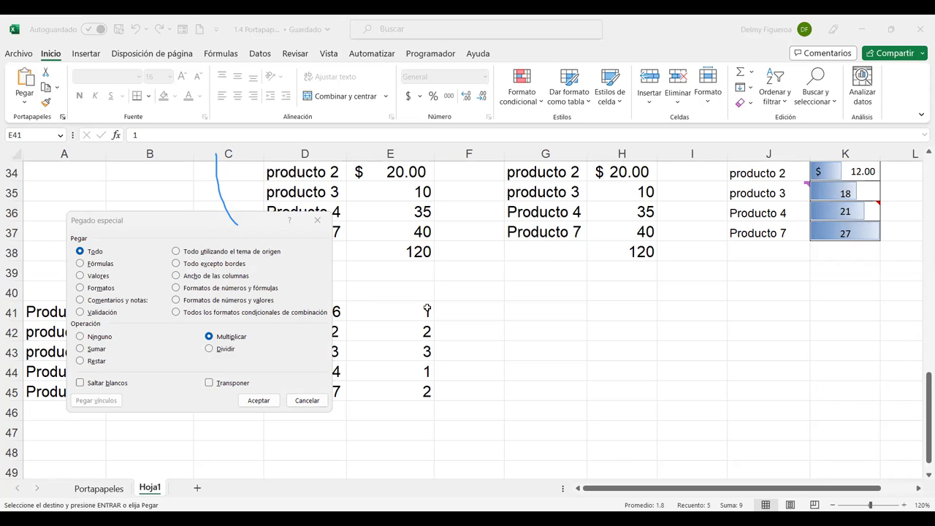
Finish the Multiplicar paste special onto Hoja1's E41:E45 and clear the copy marquee.
{"action": "key", "text": "Return"}
{"action": "key", "text": "Escape"}
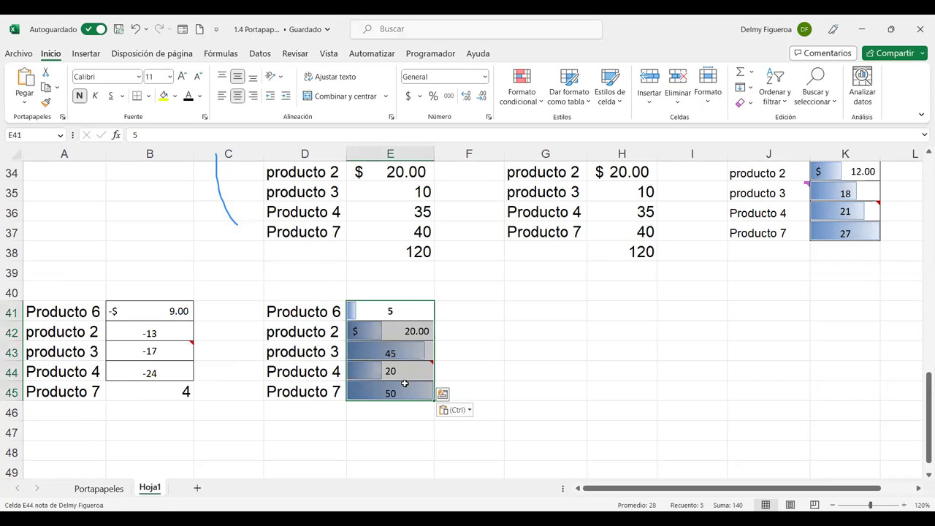
{"action": "left_click", "coordinate": [98, 488]}
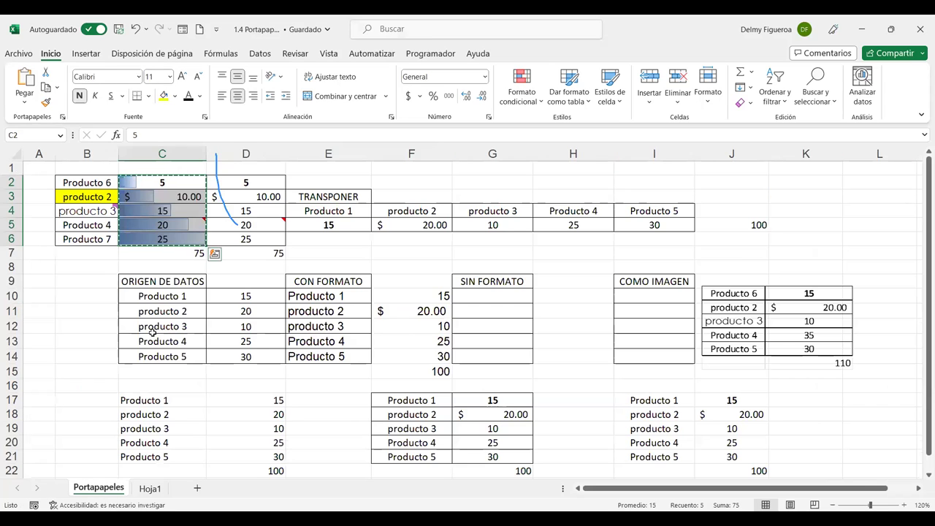
Copy the product names from D41:D45 into G41:G45 on Hoja1.
{"action": "left_click", "coordinate": [153, 488]}
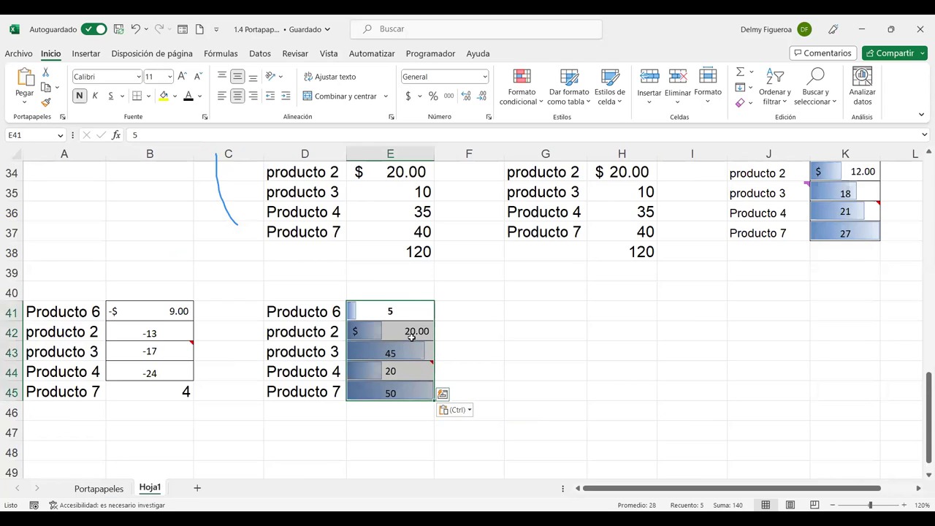
{"action": "left_click_drag", "start_coordinate": [343, 312], "coordinate": [334, 393]}
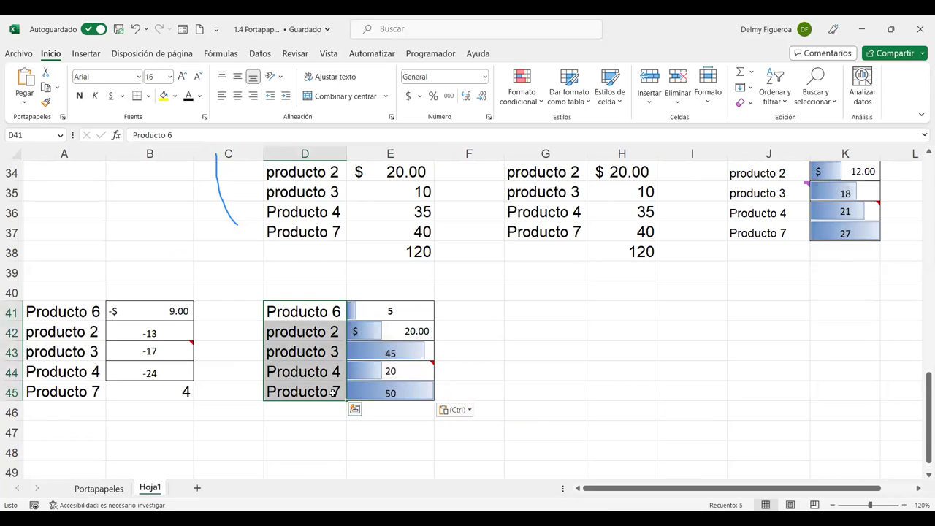
{"action": "key", "text": "ctrl+c"}
{"action": "left_click", "coordinate": [532, 308]}
{"action": "key", "text": "ctrl+v"}
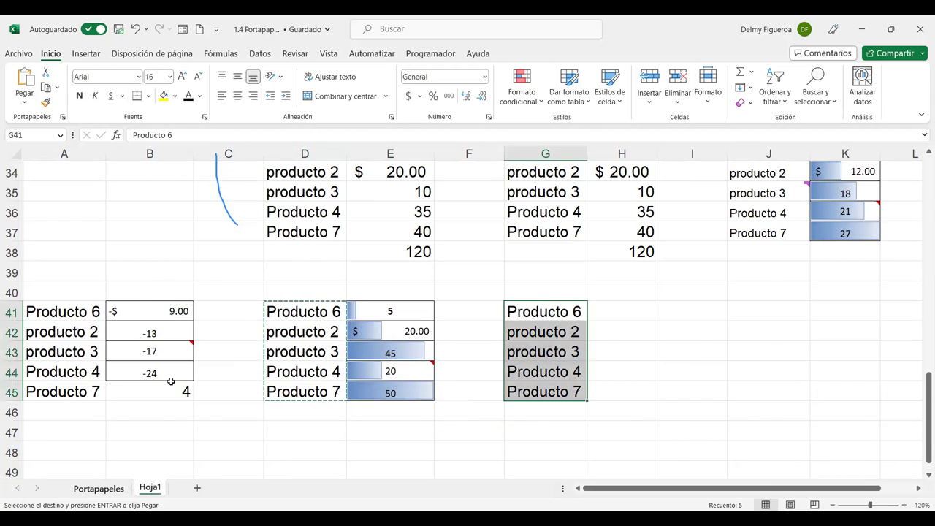
{"action": "key", "text": "ctrl+Page_Up"}
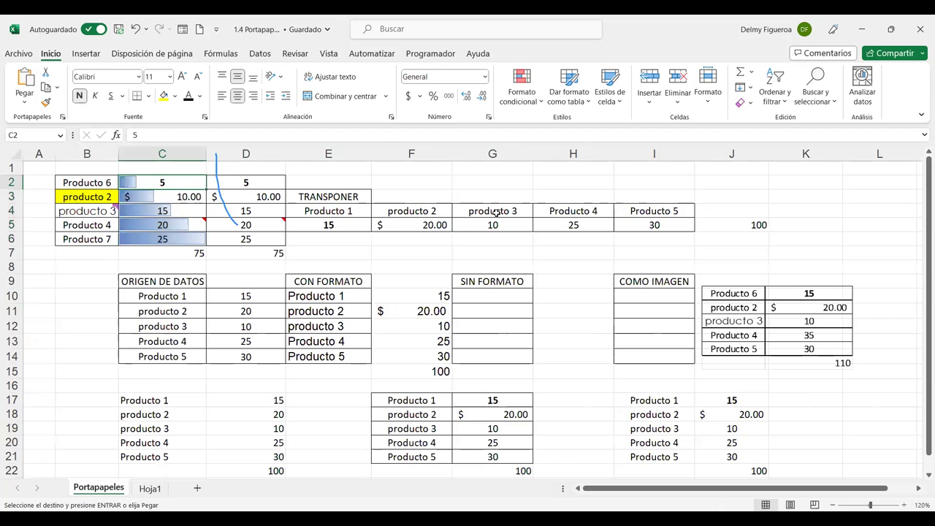
Enter the values 1, 2, 3, 4 and 5 in Portapapeles C2:C6.
{"action": "type", "text": "1"}
{"action": "key", "text": "Return"}
{"action": "type", "text": "2"}
{"action": "key", "text": "Return"}
{"action": "type", "text": "3"}
{"action": "key", "text": "Return"}
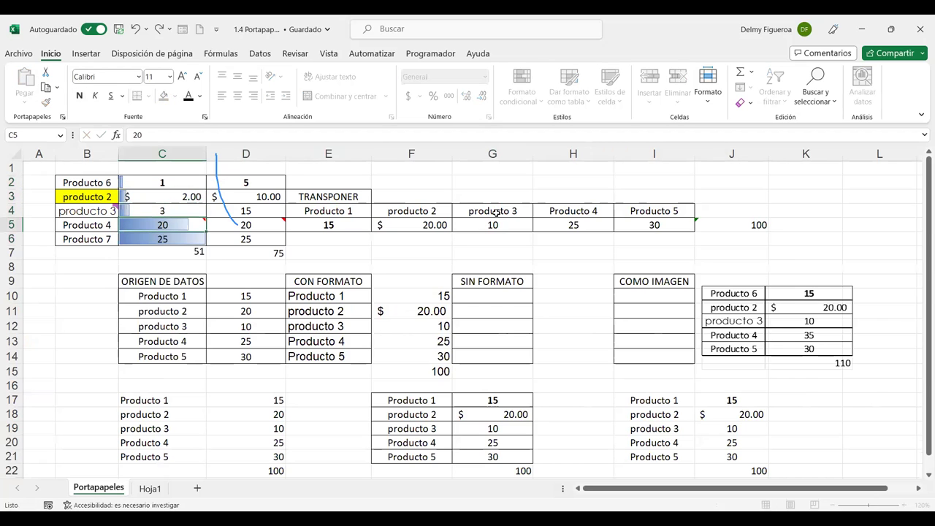
{"action": "type", "text": "4"}
{"action": "key", "text": "Return"}
{"action": "type", "text": "5"}
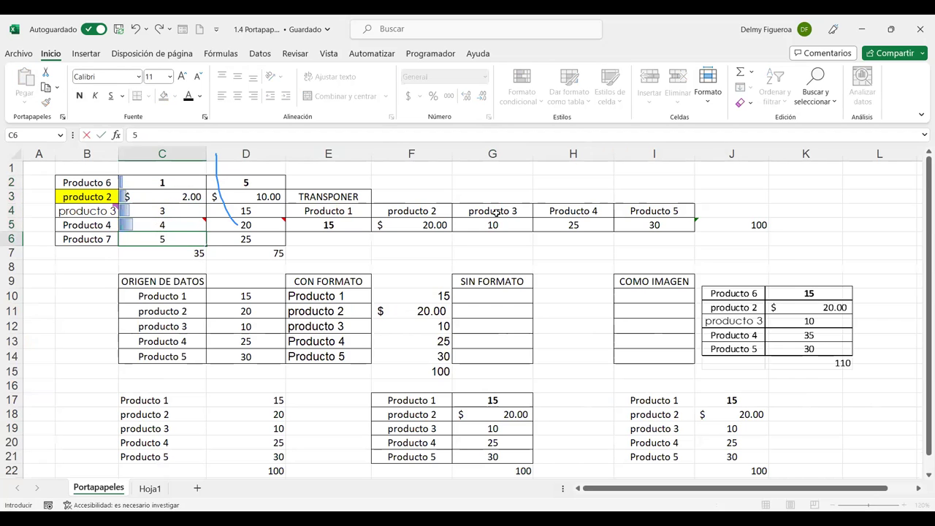
{"action": "key", "text": "Return"}
Enter 5, 10, 15, 20 and 25 in Hoja1's H41:H45.
{"action": "left_click", "coordinate": [150, 488]}
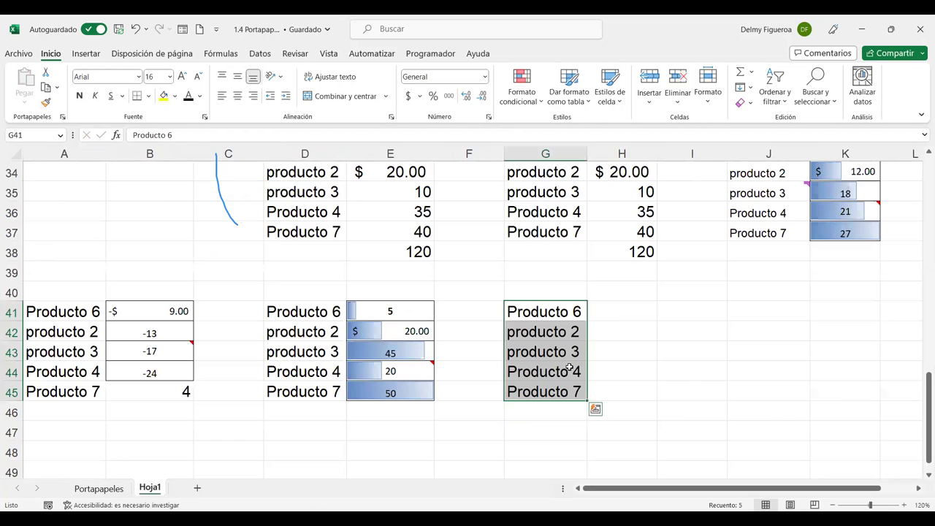
{"action": "left_click", "coordinate": [618, 310]}
{"action": "type", "text": "5 10 15 20 25"}
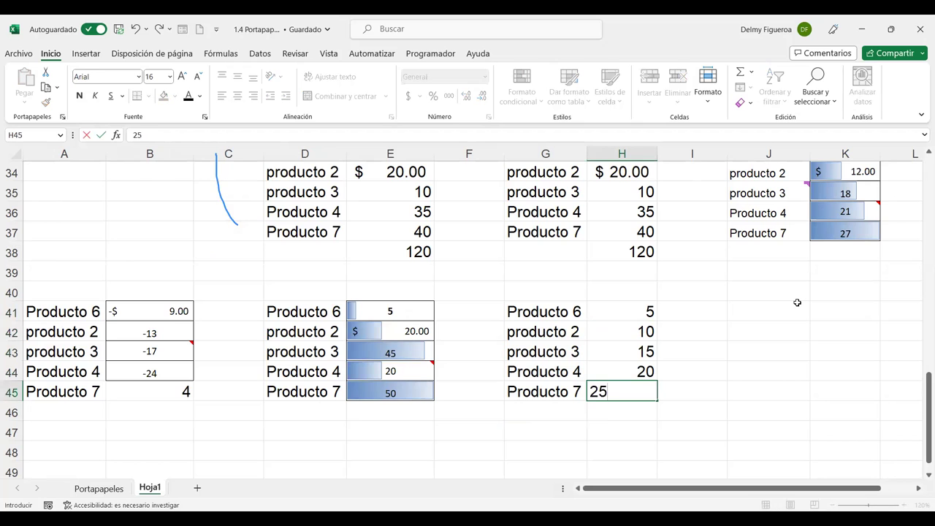
{"action": "key", "text": "Tab"}
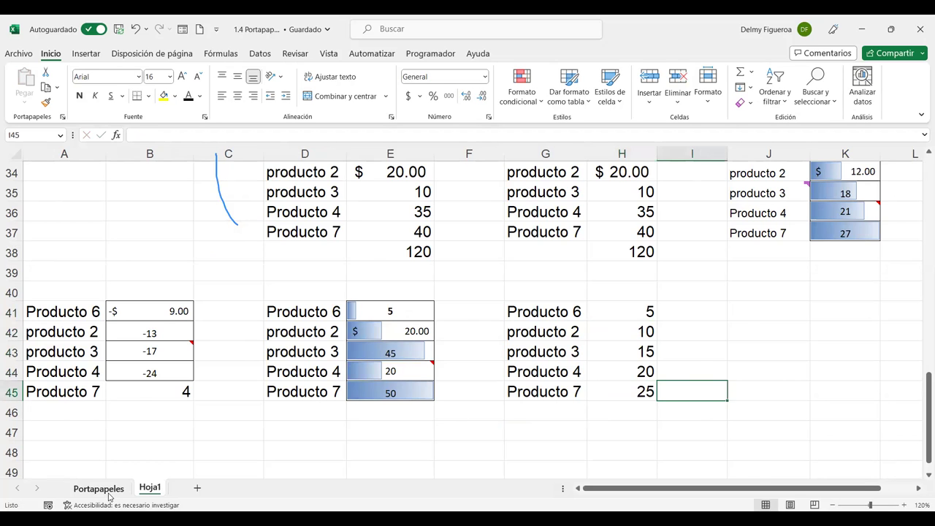
Copy Portapapeles C2:C6 and paste it onto H41:H45 with the Dividir operation.
{"action": "left_click", "coordinate": [98, 488]}
{"action": "left_click", "coordinate": [189, 185]}
{"action": "left_click_drag", "start_coordinate": [186, 203], "coordinate": [183, 238]}
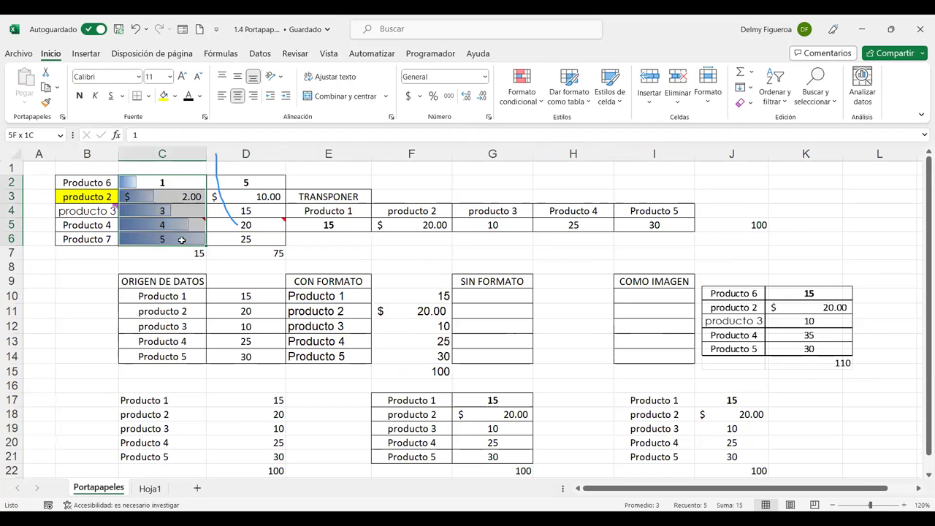
{"action": "key", "text": "ctrl+c"}
{"action": "left_click", "coordinate": [150, 488]}
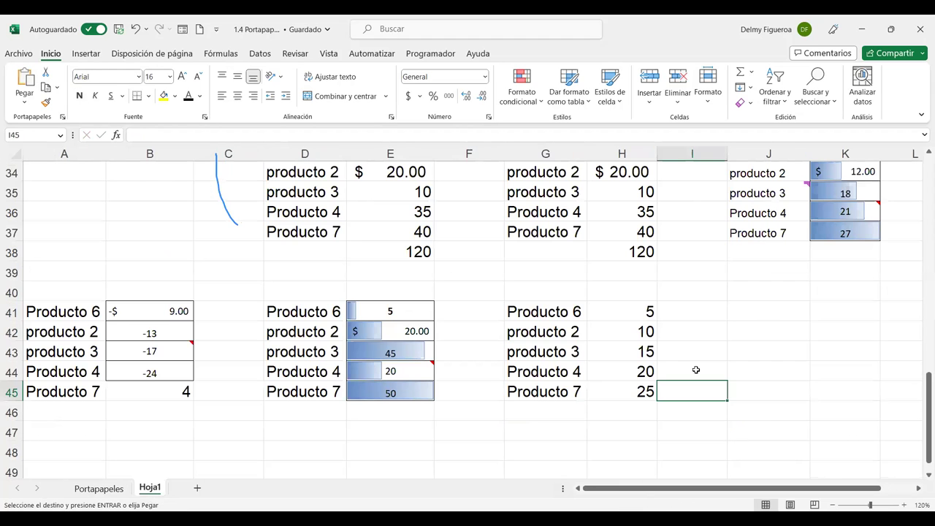
{"action": "left_click_drag", "start_coordinate": [628, 312], "coordinate": [631, 396]}
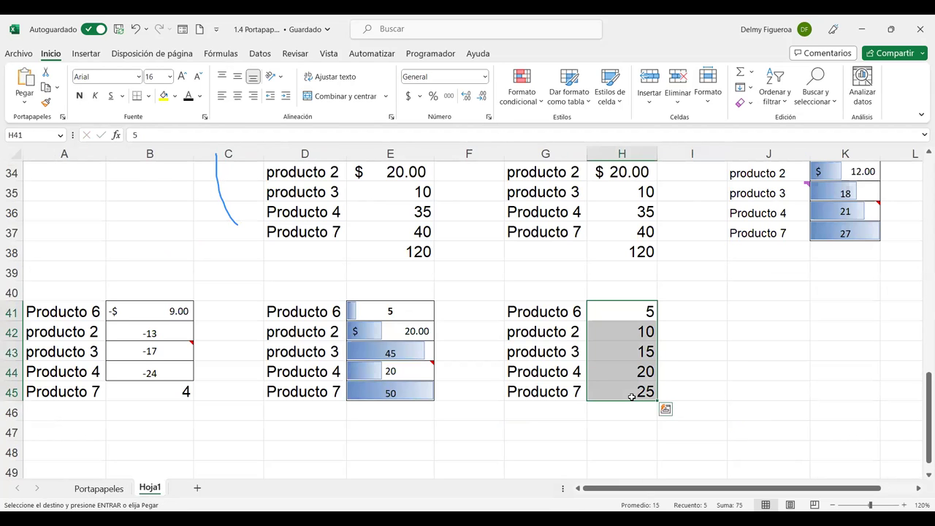
{"action": "key", "text": "ctrl+alt+v"}
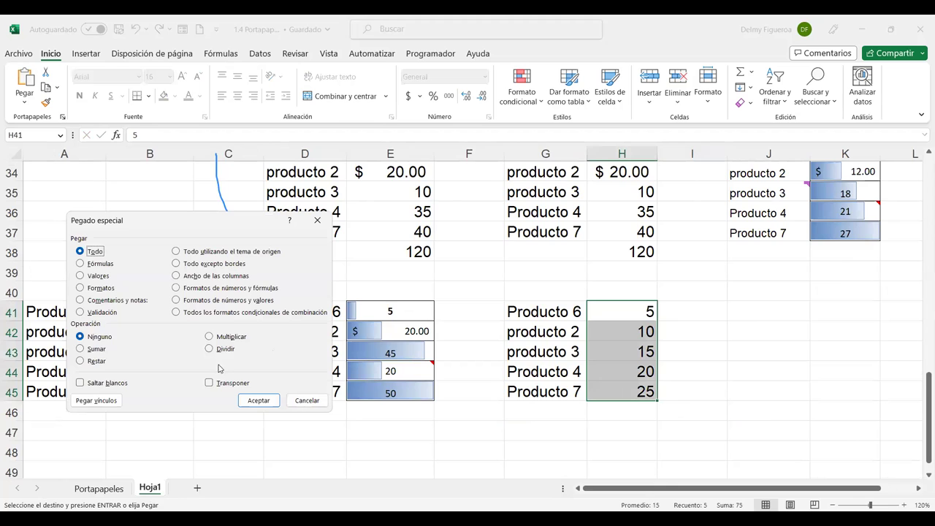
{"action": "left_click", "coordinate": [218, 350]}
{"action": "left_click", "coordinate": [270, 403]}
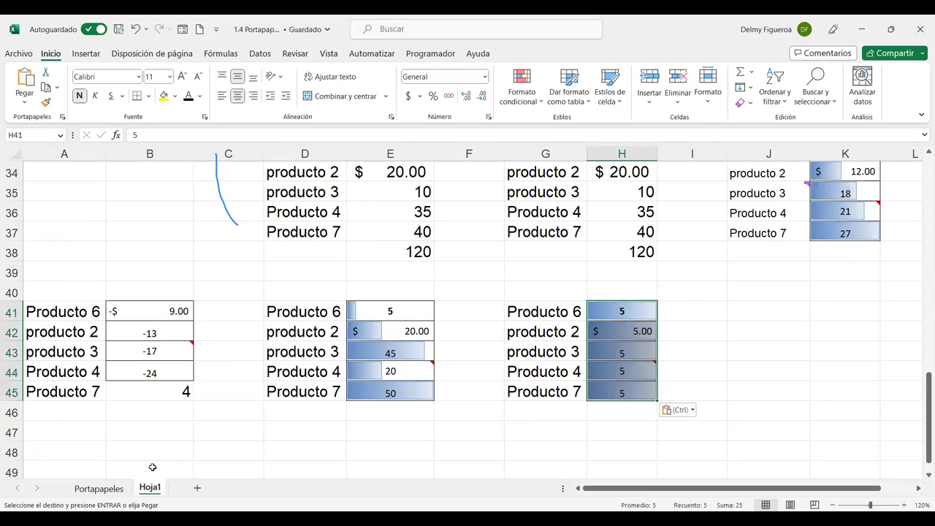
Compare both sheets, then undo the divide paste on H41:H45.
{"action": "left_click", "coordinate": [121, 492]}
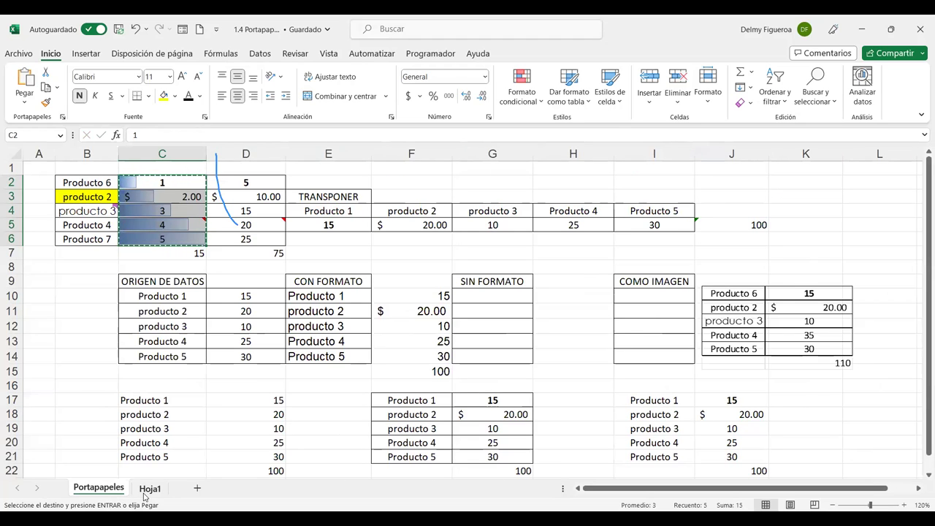
{"action": "left_click", "coordinate": [145, 491]}
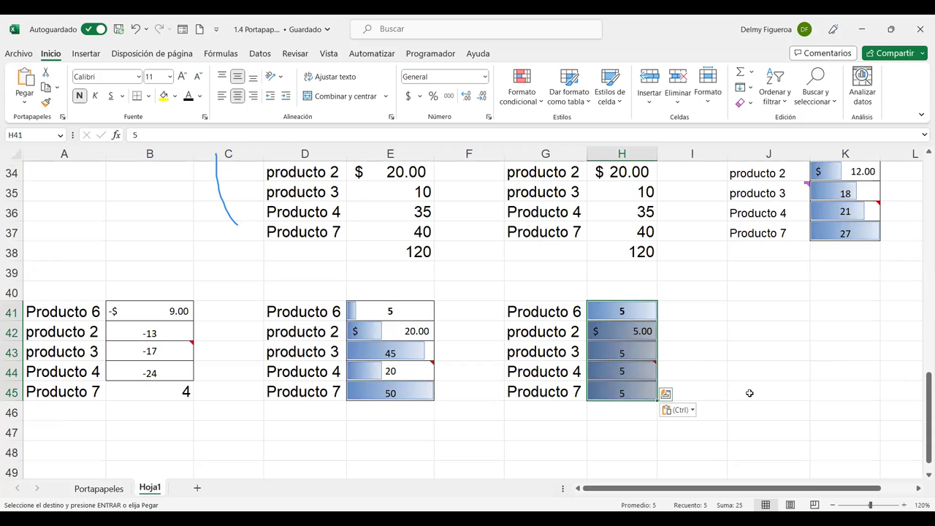
{"action": "key", "text": "ctrl+z"}
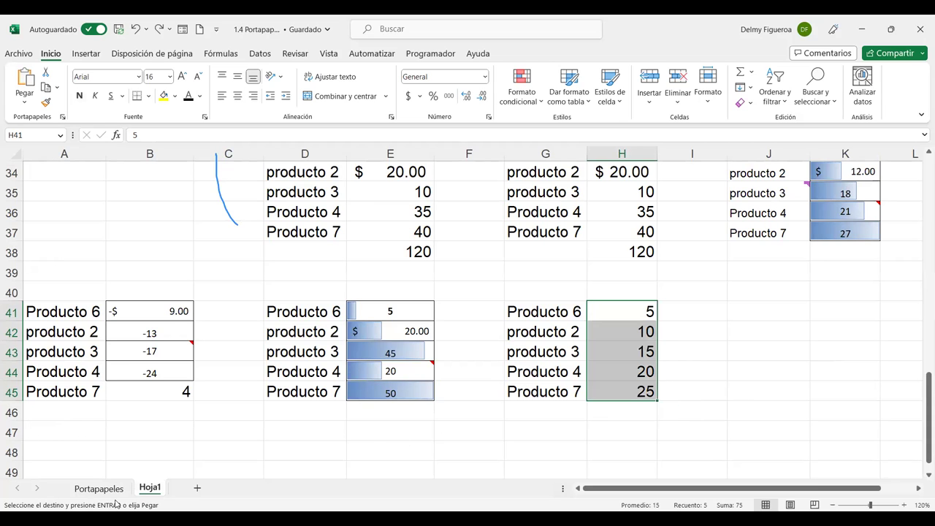
{"action": "left_click", "coordinate": [117, 489]}
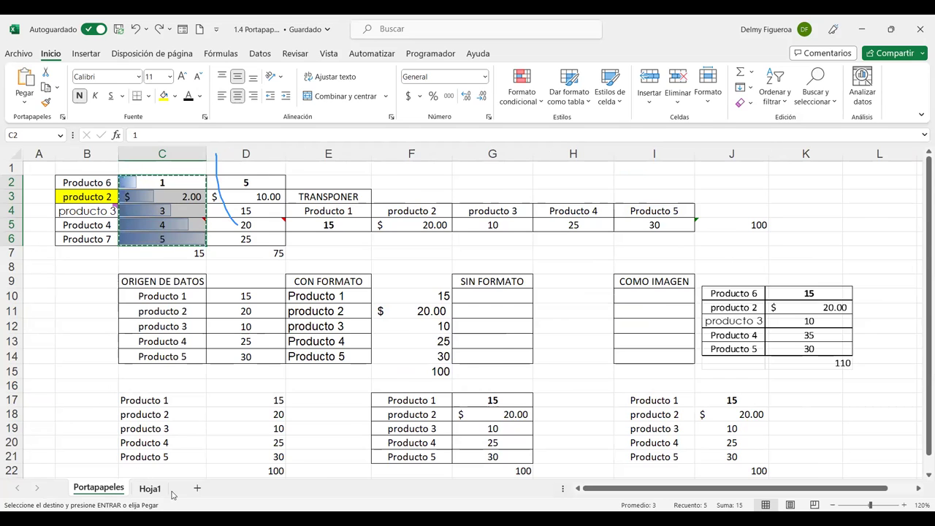
Flip between Hoja1 and Portapapeles, pasting on Hoja1 and checking H41:H45.
{"action": "left_click", "coordinate": [151, 489]}
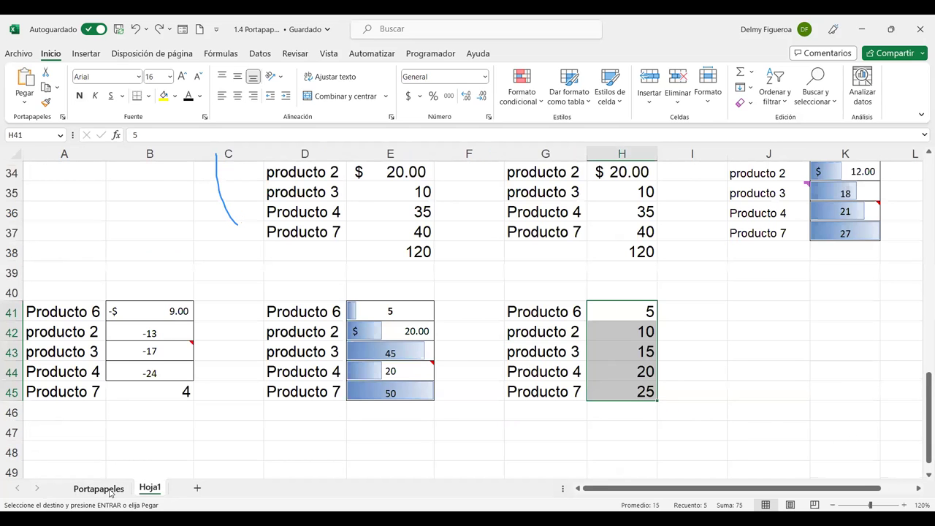
{"action": "left_click", "coordinate": [98, 488]}
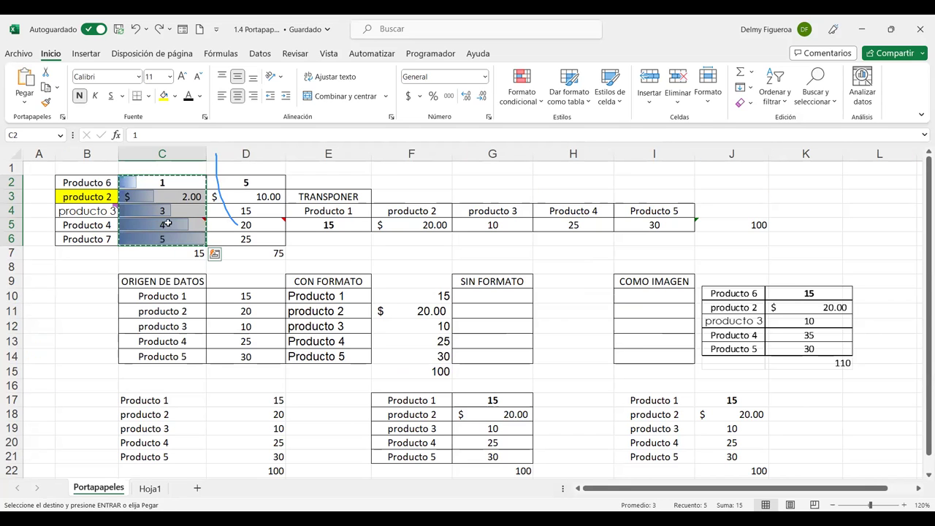
{"action": "left_click", "coordinate": [150, 488]}
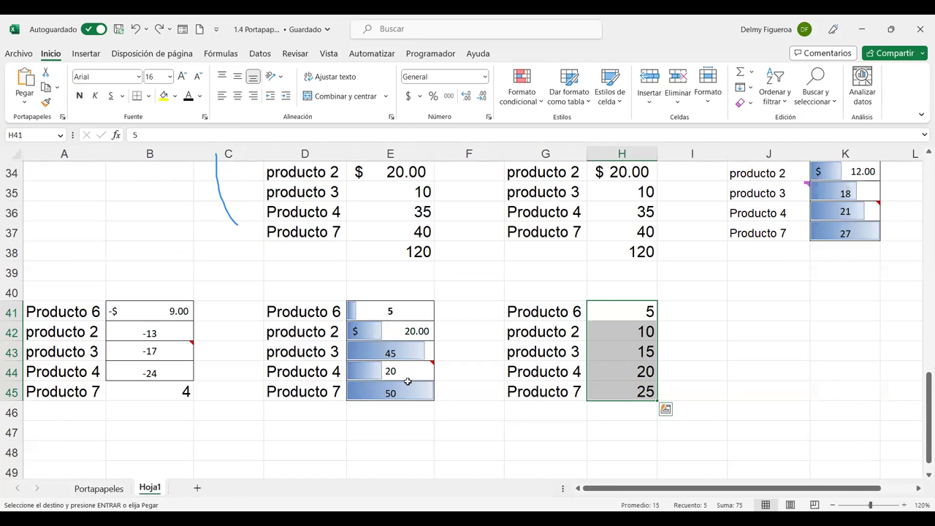
{"action": "key", "text": "ctrl+v"}
{"action": "left_click", "coordinate": [99, 488]}
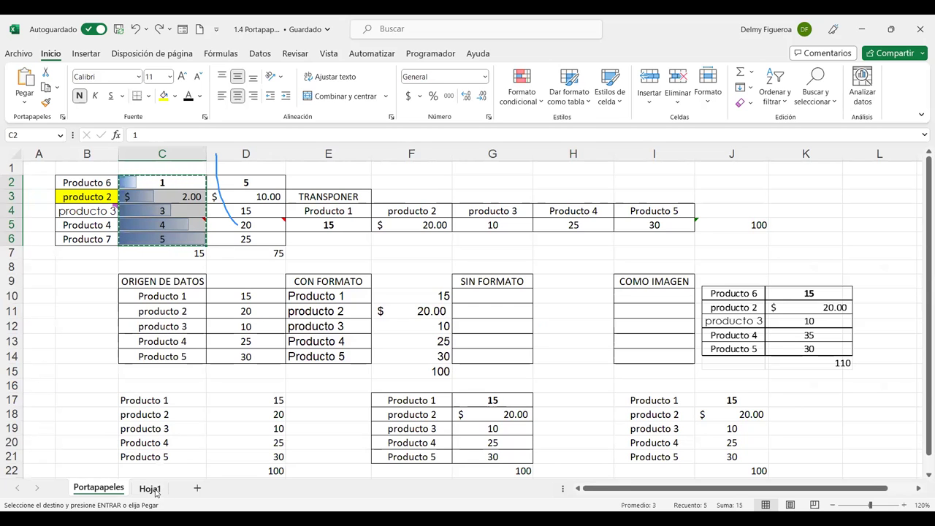
{"action": "left_click", "coordinate": [151, 489]}
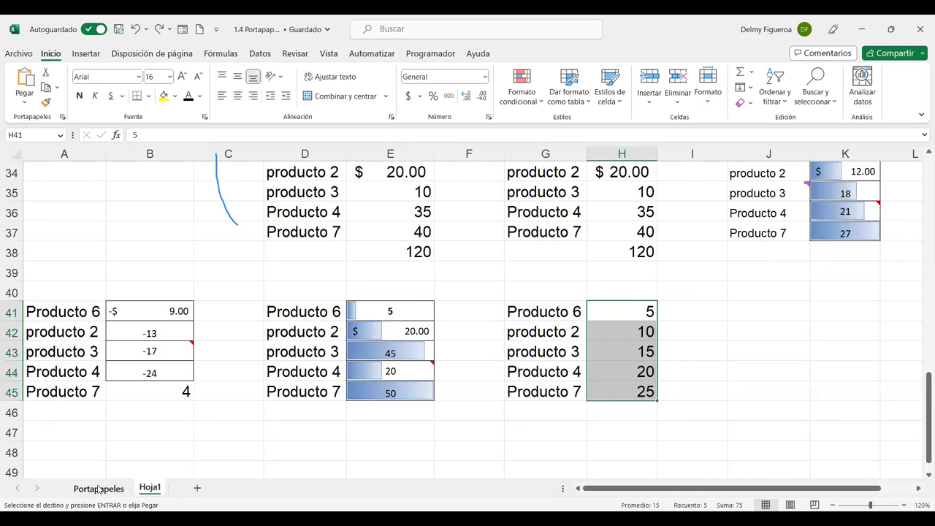
{"action": "left_click", "coordinate": [768, 305]}
Open Pegado especial on Portapapeles and cancel it without pasting.
{"action": "left_click", "coordinate": [98, 488]}
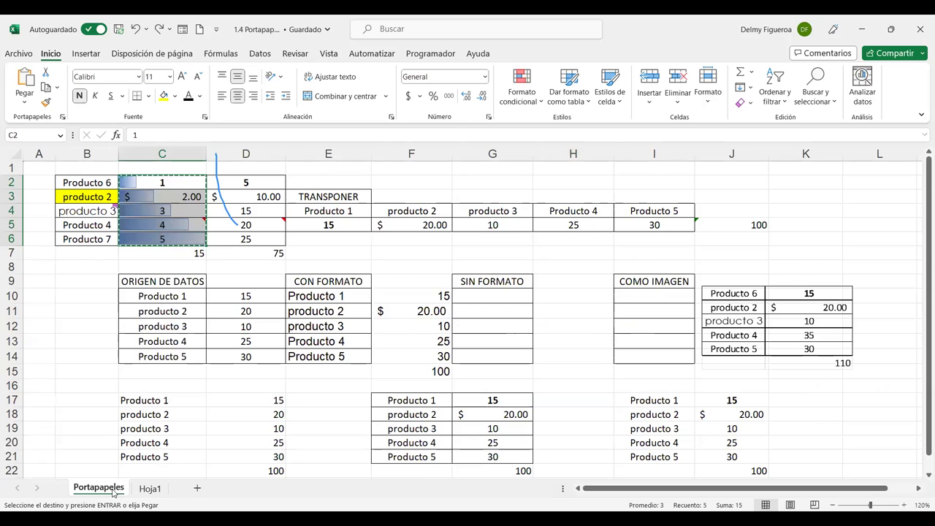
{"action": "key", "text": "ctrl+alt+v"}
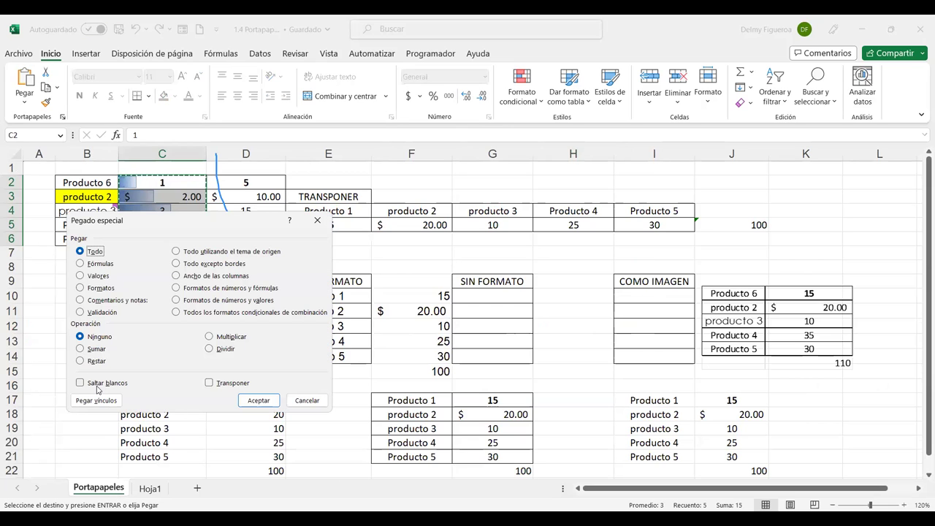
{"action": "left_click", "coordinate": [312, 402]}
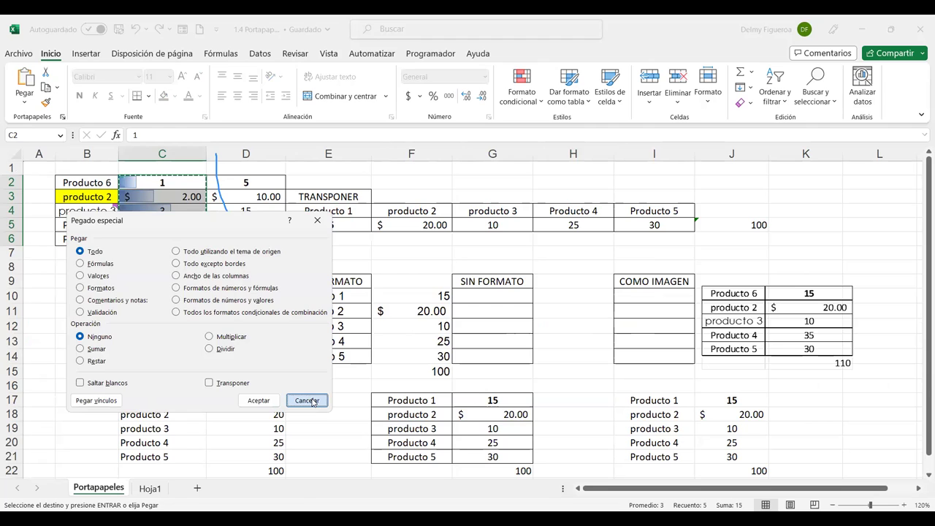
{"action": "left_click", "coordinate": [149, 489]}
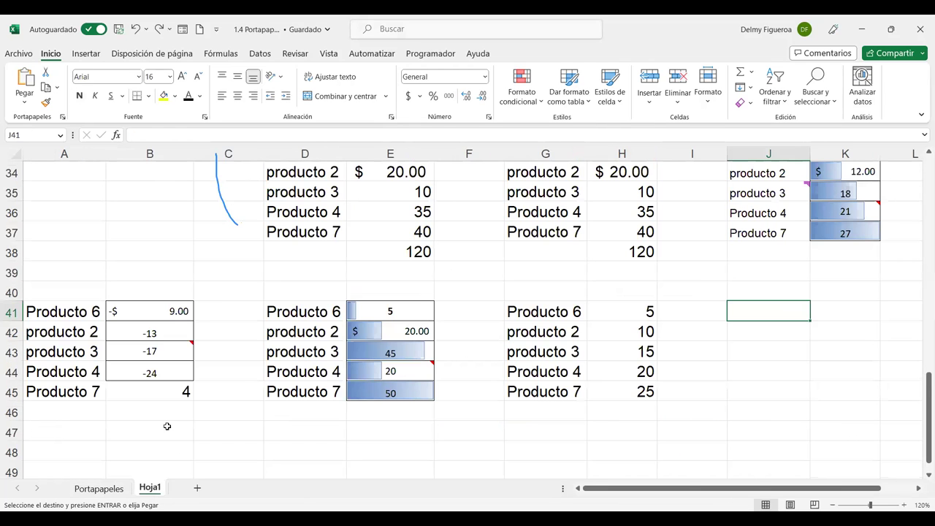
{"action": "left_click", "coordinate": [99, 487]}
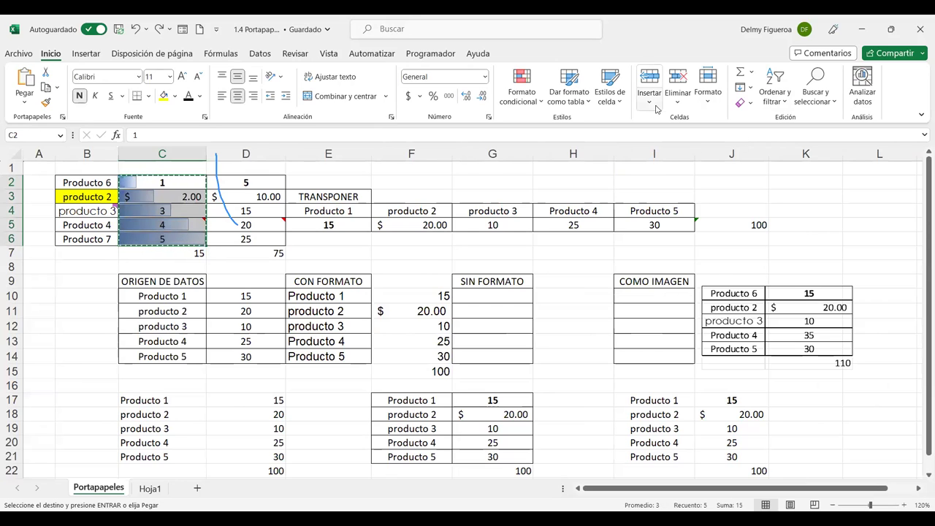
Clear the data bar rules from C2:C6 and format the values as Número.
{"action": "left_click", "coordinate": [542, 108]}
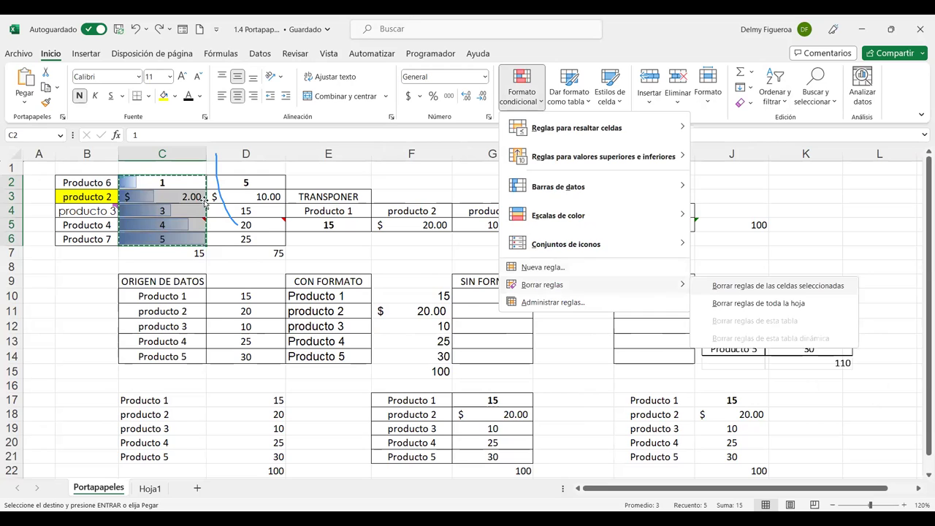
{"action": "left_click", "coordinate": [773, 285]}
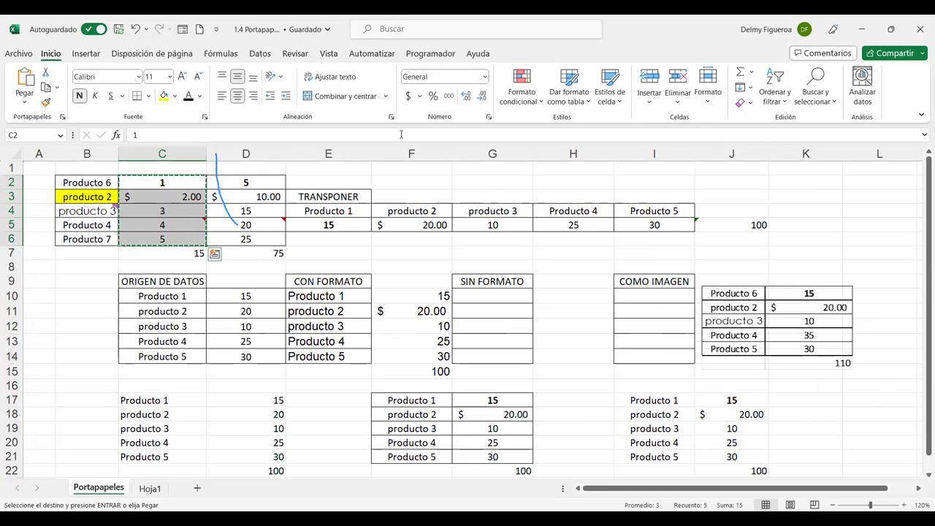
{"action": "left_click", "coordinate": [484, 77]}
{"action": "left_click", "coordinate": [449, 133]}
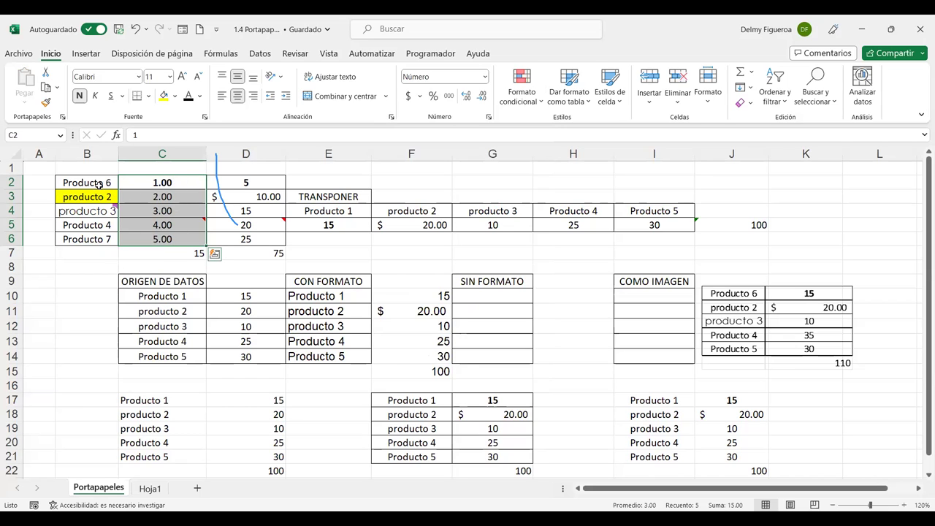
Copy the product table B2:C6 from Portapapeles.
{"action": "left_click_drag", "start_coordinate": [99, 184], "coordinate": [173, 239]}
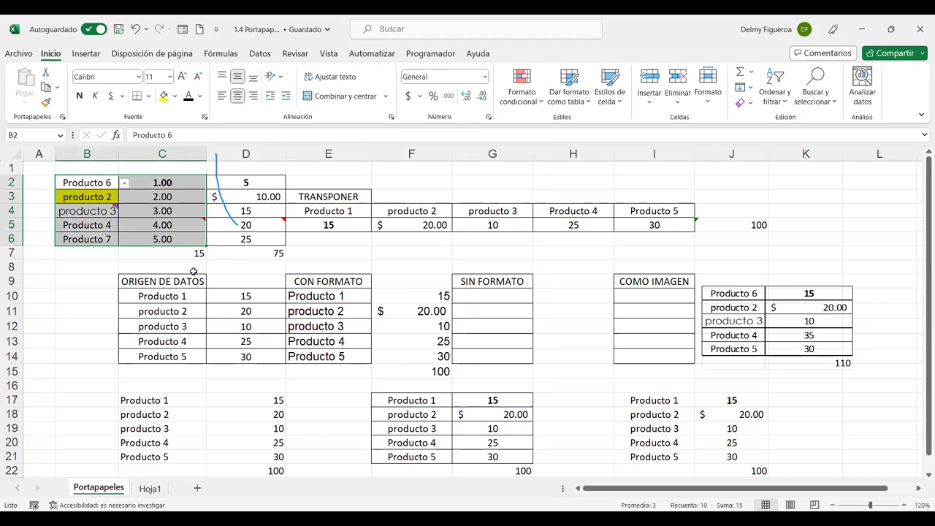
{"action": "key", "text": "ctrl+c"}
{"action": "left_click", "coordinate": [149, 489]}
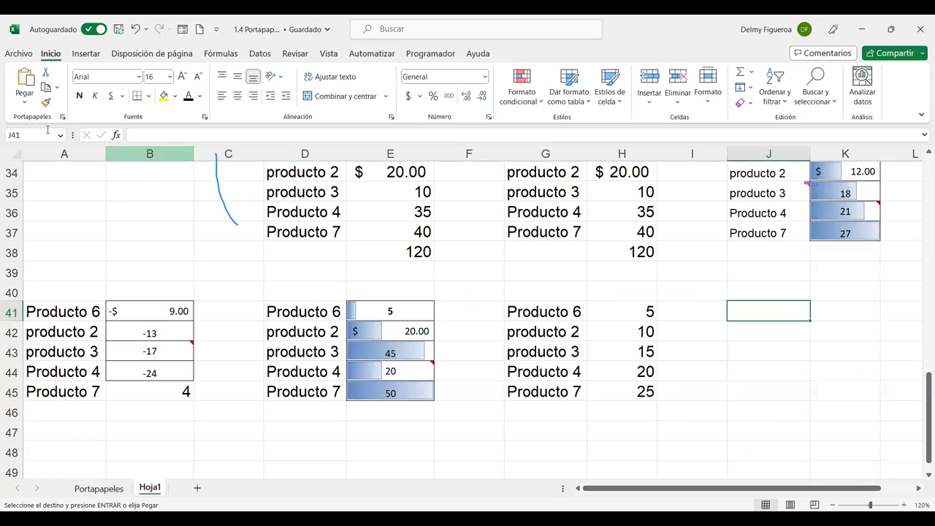
Paste the product table as values into J41:K45 on Hoja1 and check the K-column values.
{"action": "left_click", "coordinate": [24, 102]}
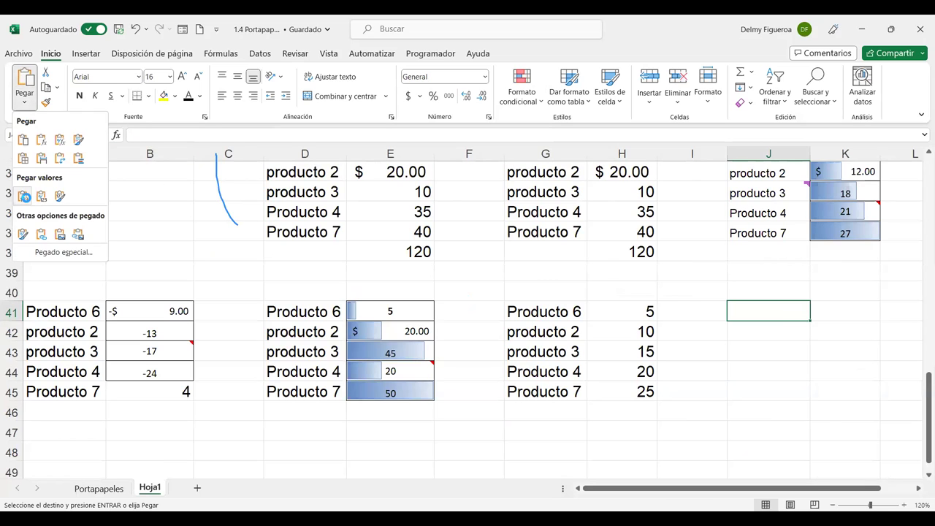
{"action": "key", "text": "ctrl+v"}
{"action": "left_click", "coordinate": [859, 315]}
{"action": "left_click", "coordinate": [854, 328]}
{"action": "left_click", "coordinate": [853, 365]}
{"action": "left_click", "coordinate": [859, 333]}
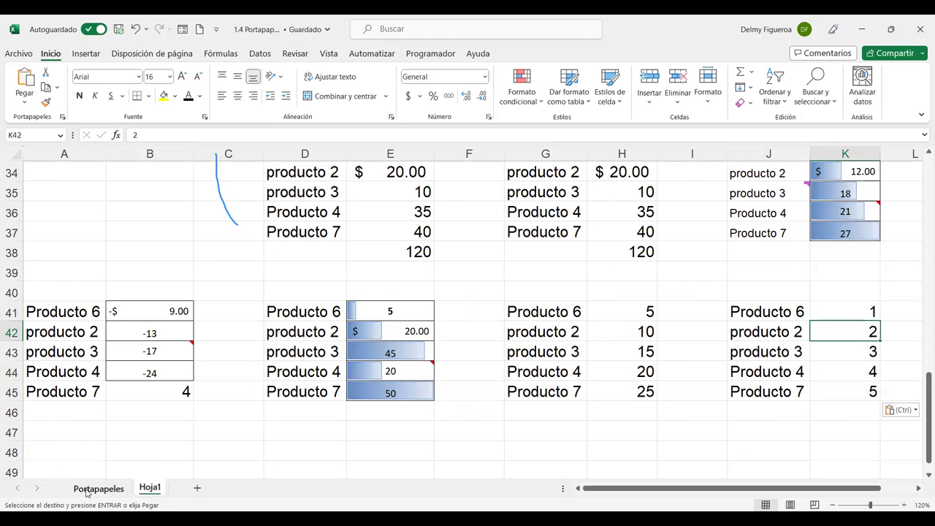
{"action": "left_click", "coordinate": [86, 491]}
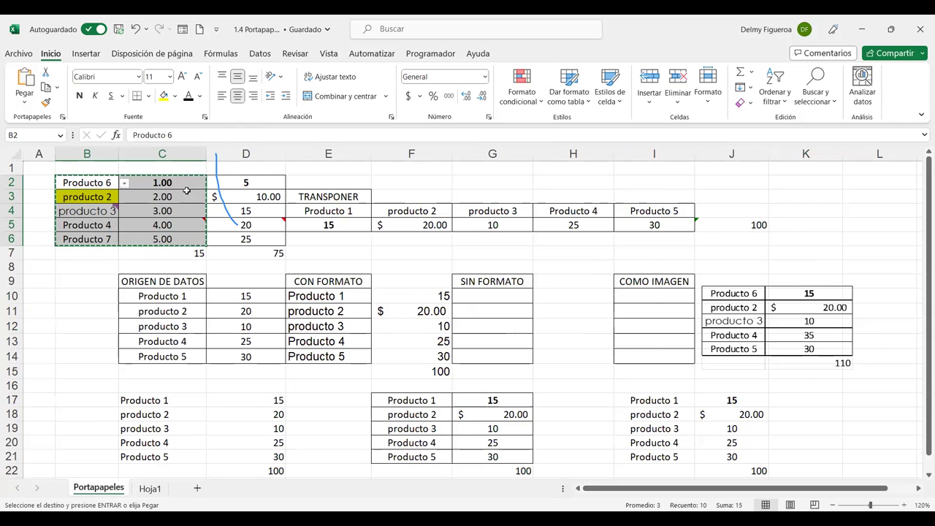
{"action": "left_click", "coordinate": [144, 494]}
{"action": "left_click", "coordinate": [103, 496]}
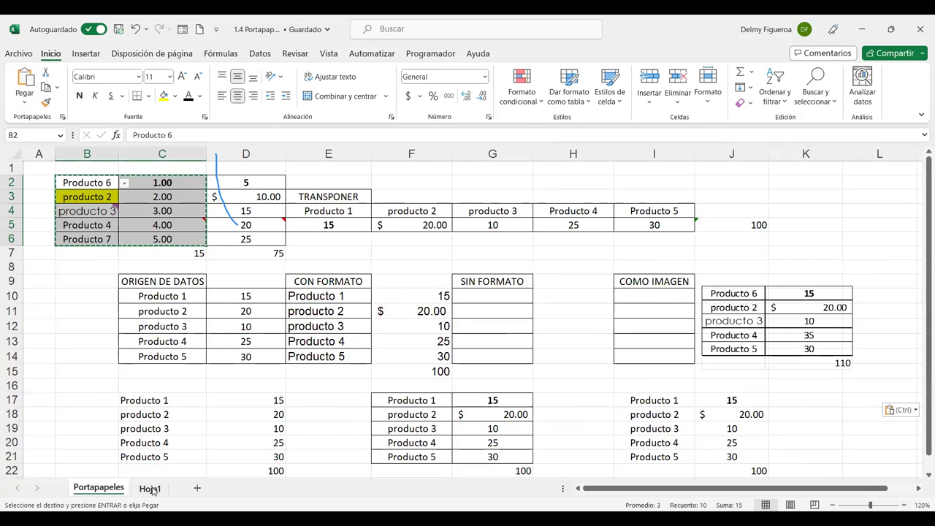
{"action": "key", "text": "ctrl+Page_Down"}
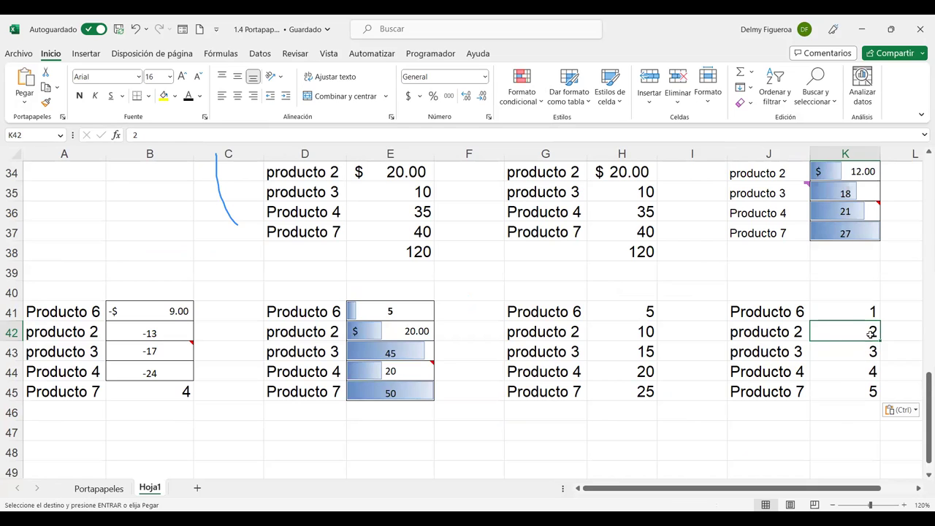
Empty K42 on Hoja1, then set Portapapeles C2 to 10 and C3 to 15.
{"action": "key", "text": "Delete"}
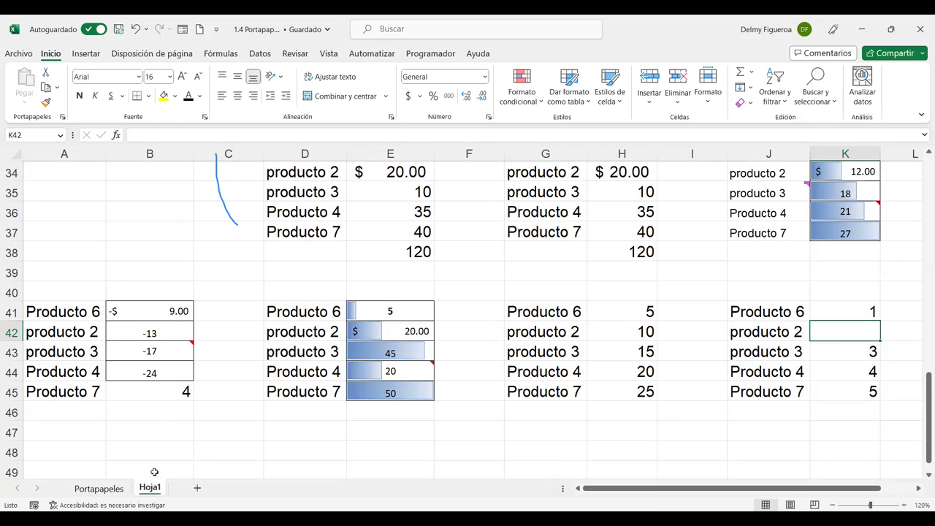
{"action": "left_click", "coordinate": [110, 488]}
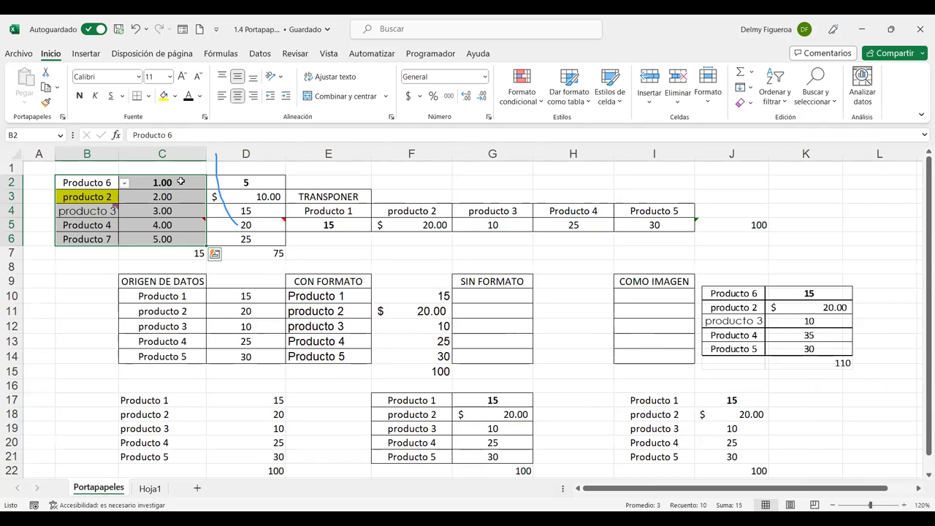
{"action": "left_click_drag", "start_coordinate": [180, 181], "coordinate": [175, 251]}
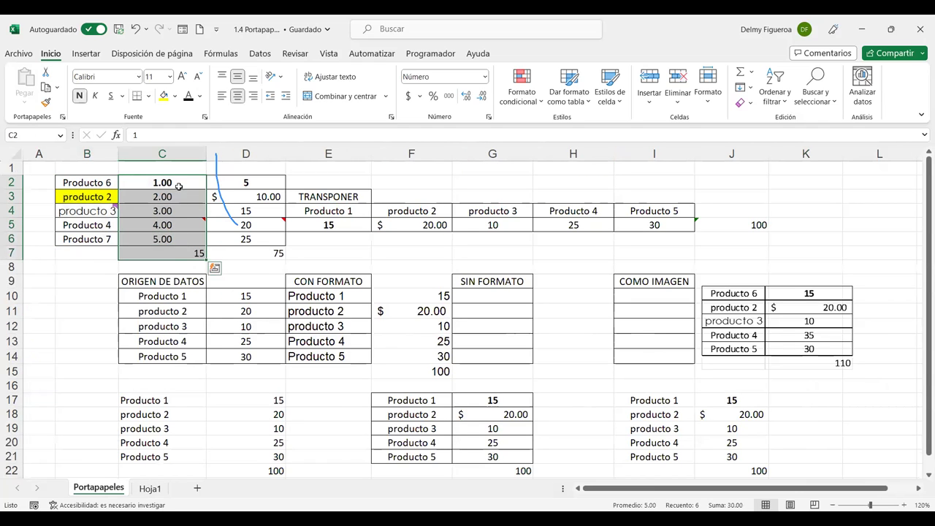
{"action": "left_click", "coordinate": [177, 197]}
{"action": "left_click", "coordinate": [179, 183]}
{"action": "type", "text": "10"}
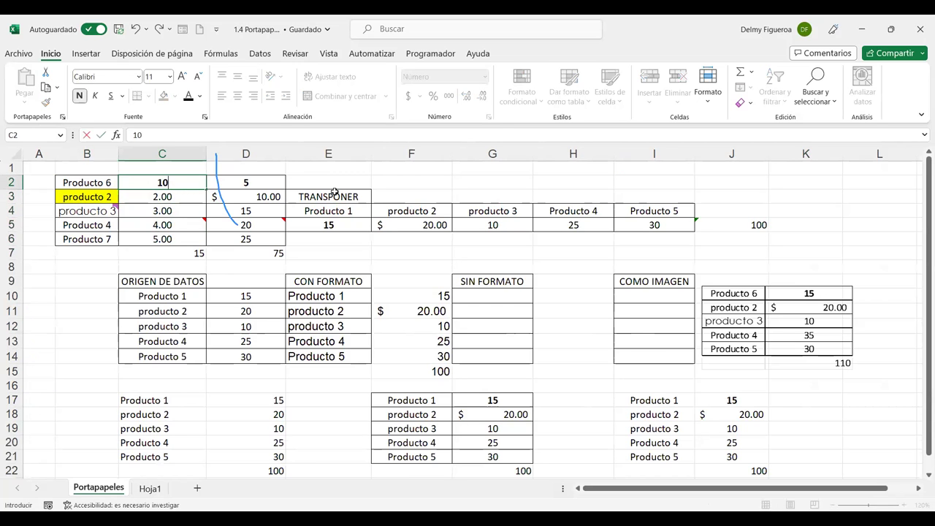
{"action": "key", "text": "Tab"}
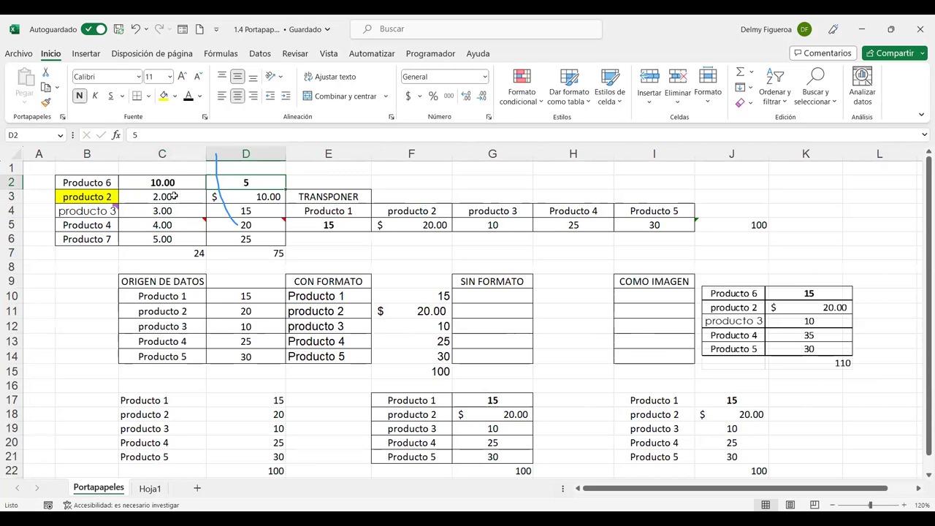
{"action": "left_click", "coordinate": [174, 196]}
{"action": "type", "text": "15"}
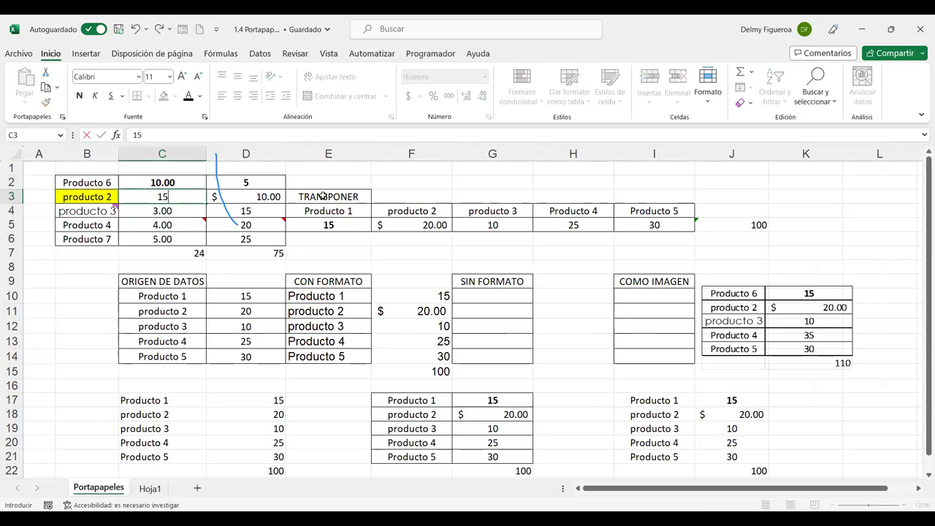
{"action": "key", "text": "Return"}
Copy Portapapeles C2:C6 and bring up Pegado especial for Hoja1's K41:K45.
{"action": "left_click", "coordinate": [182, 182]}
{"action": "left_click_drag", "start_coordinate": [182, 182], "coordinate": [183, 239]}
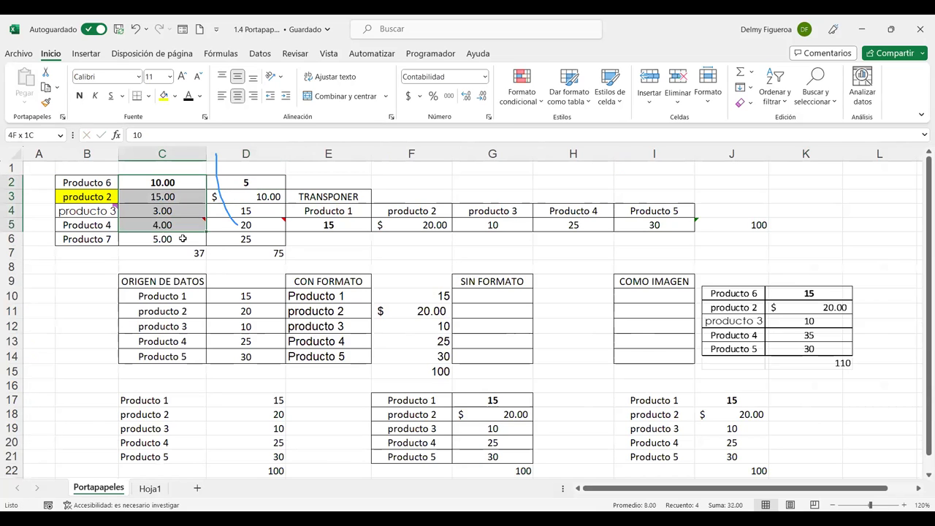
{"action": "key", "text": "ctrl+c"}
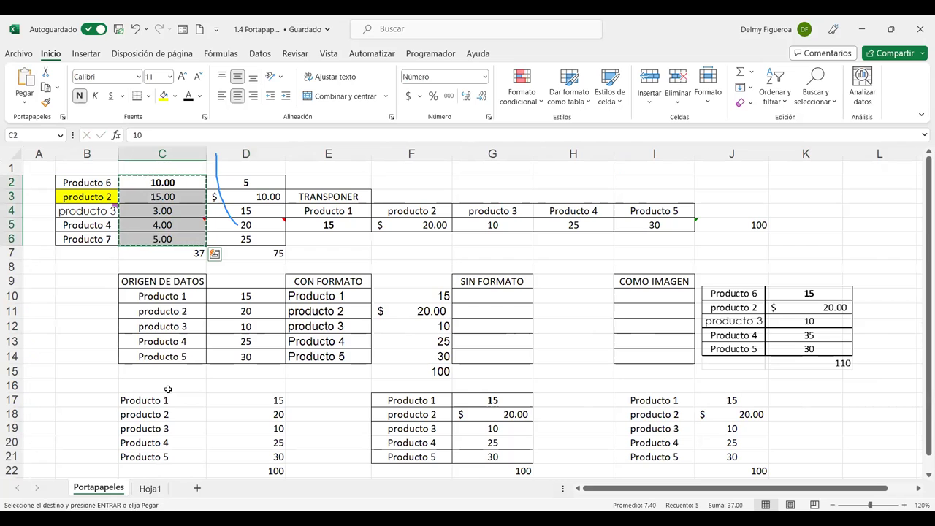
{"action": "left_click", "coordinate": [150, 488]}
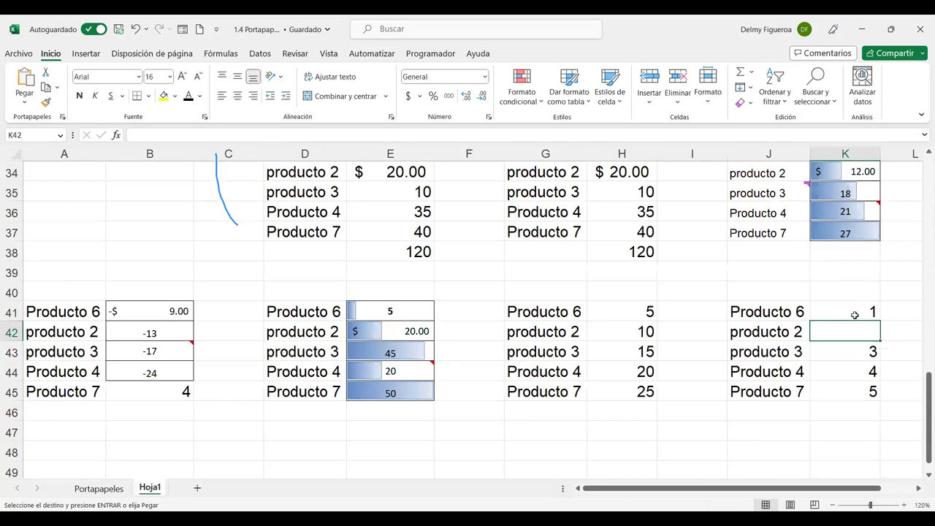
{"action": "left_click_drag", "start_coordinate": [855, 315], "coordinate": [854, 390]}
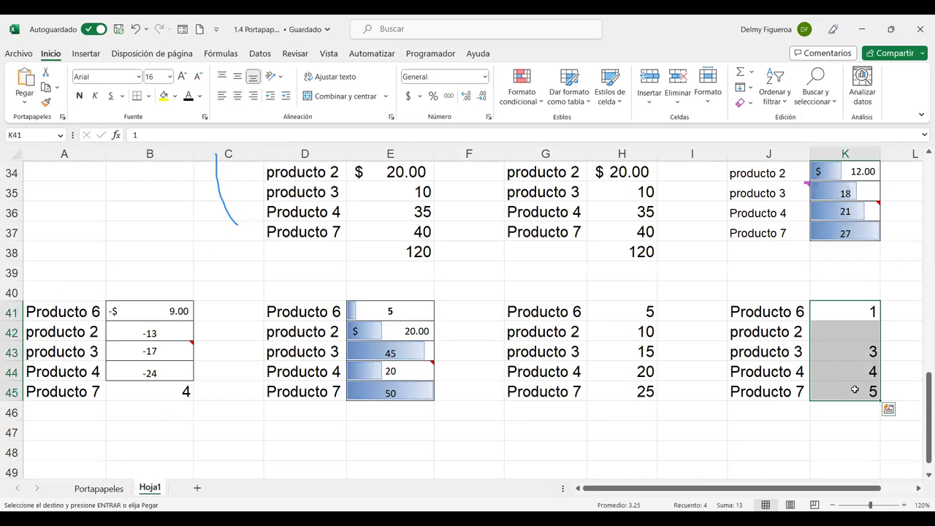
{"action": "key", "text": "ctrl+alt+v"}
Paste with Saltar blancos so K41:K45 reads 10.00, 15.00, 3.00, 4.00, 5.00.
{"action": "left_click", "coordinate": [118, 388]}
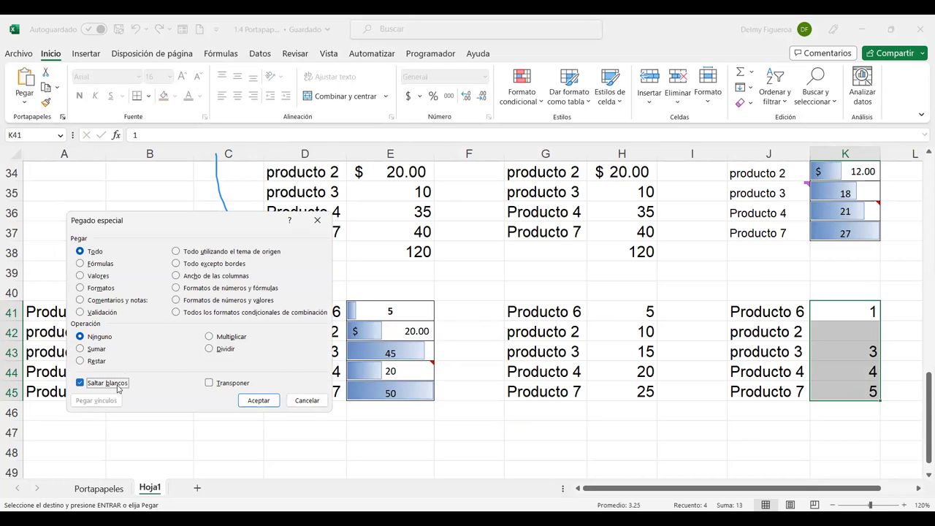
{"action": "left_click", "coordinate": [264, 406]}
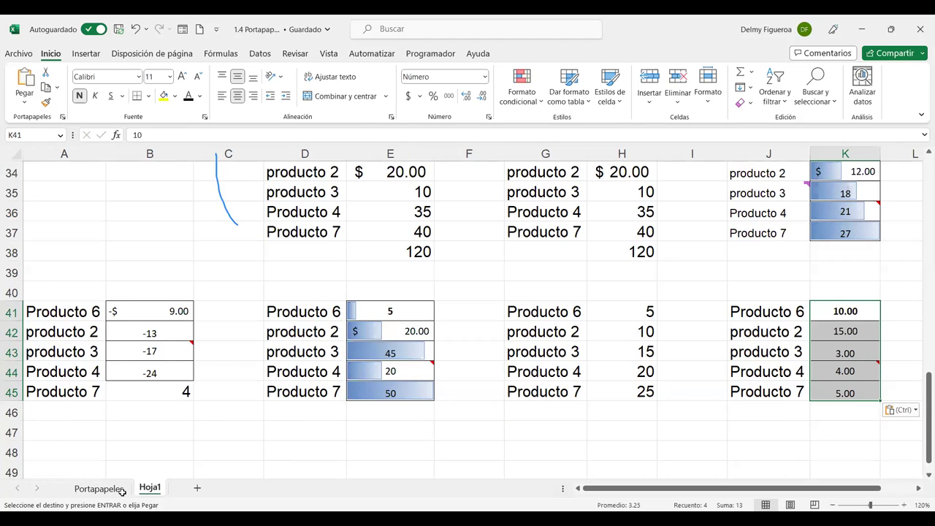
{"action": "left_click", "coordinate": [121, 490]}
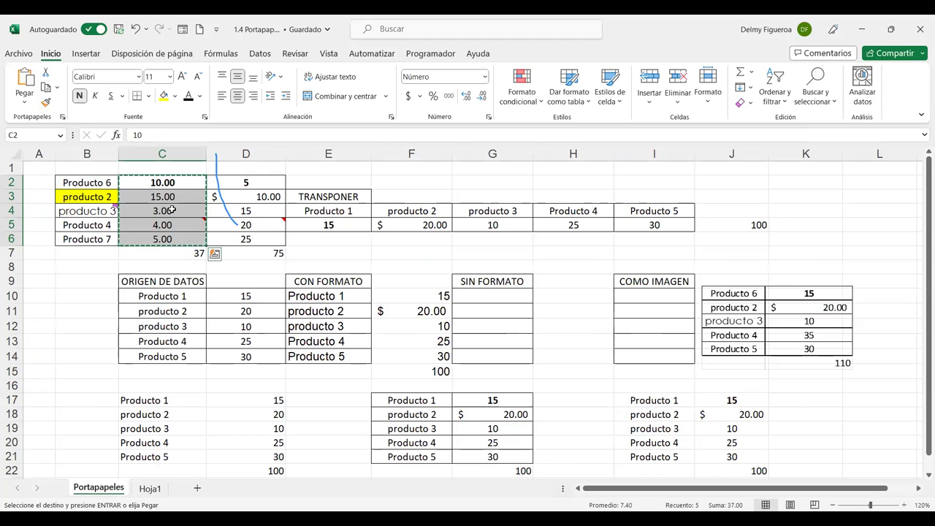
Clear the Producto 3 value in Portapapeles C4.
{"action": "left_click", "coordinate": [172, 210]}
{"action": "key", "text": "Delete"}
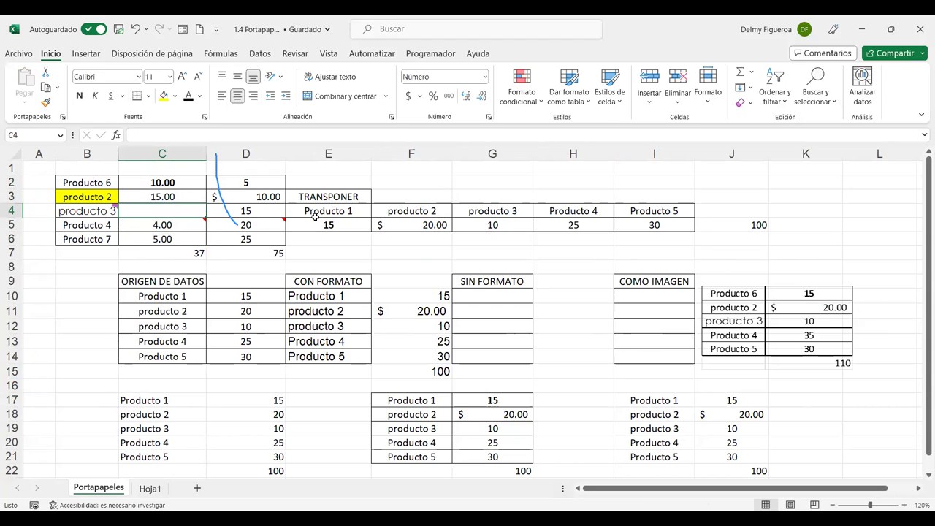
{"action": "left_click", "coordinate": [142, 488]}
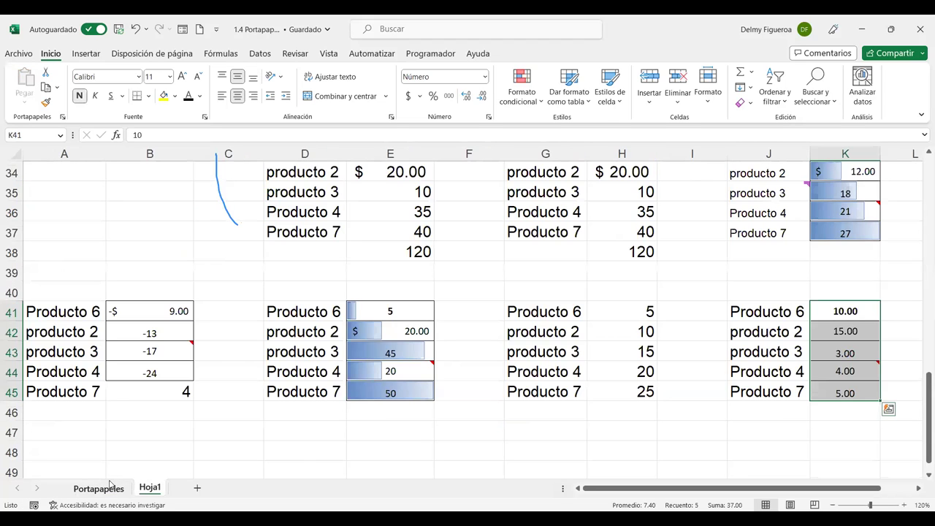
{"action": "left_click", "coordinate": [116, 488]}
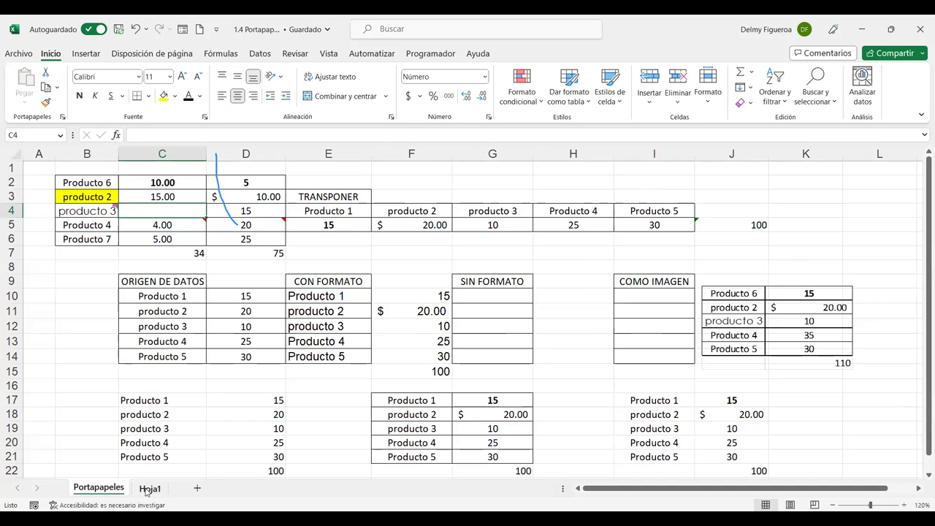
{"action": "left_click", "coordinate": [149, 488]}
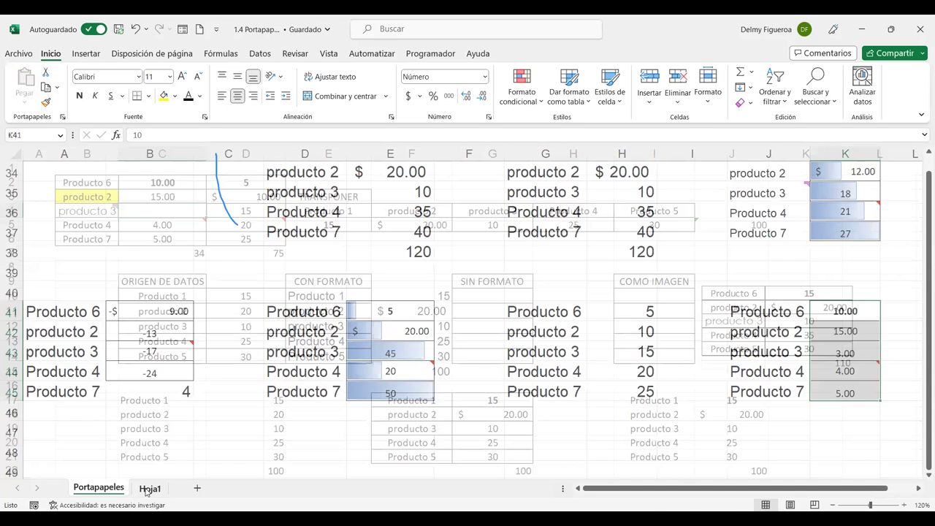
{"action": "left_click", "coordinate": [102, 488]}
{"action": "left_click", "coordinate": [149, 488]}
{"action": "left_click", "coordinate": [117, 489]}
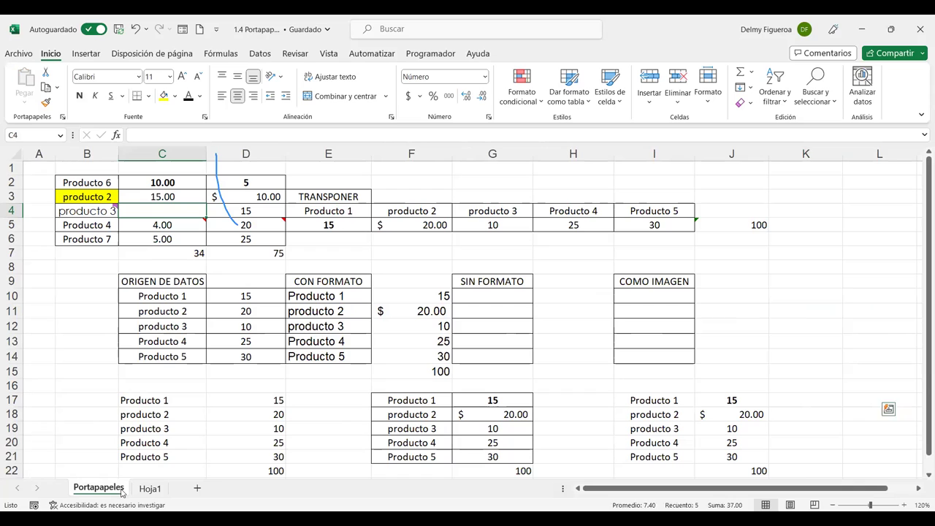
Copy C2:C6 and paste it onto Hoja1's K41:K45 with Saltar blancos enabled.
{"action": "left_click_drag", "start_coordinate": [170, 200], "coordinate": [168, 241]}
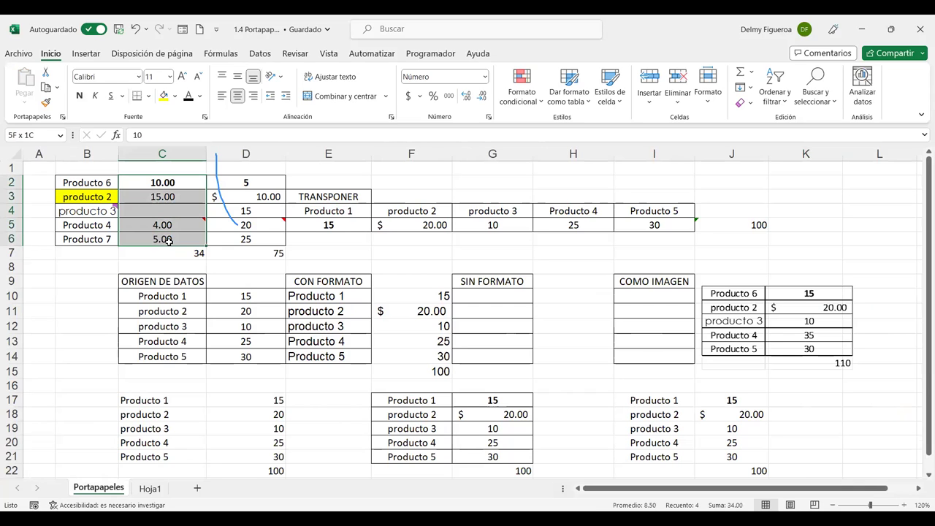
{"action": "key", "text": "ctrl+c"}
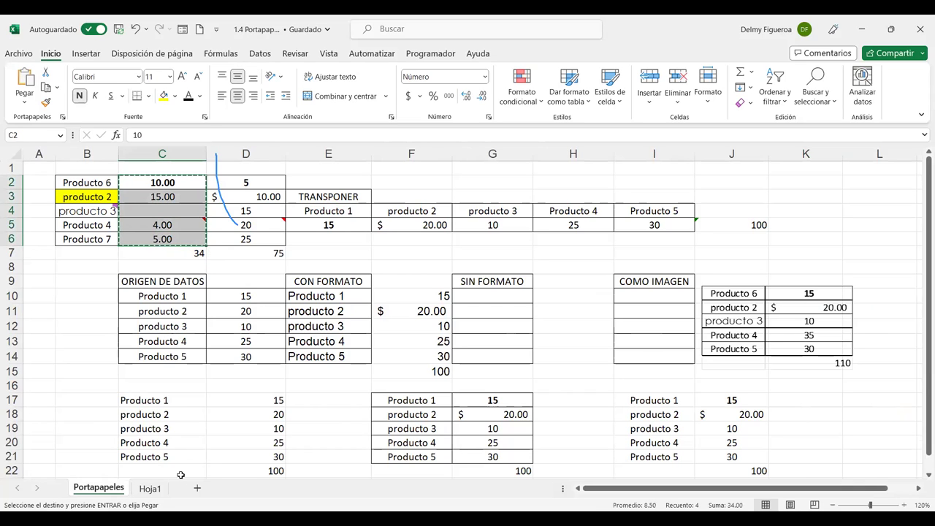
{"action": "left_click", "coordinate": [151, 487]}
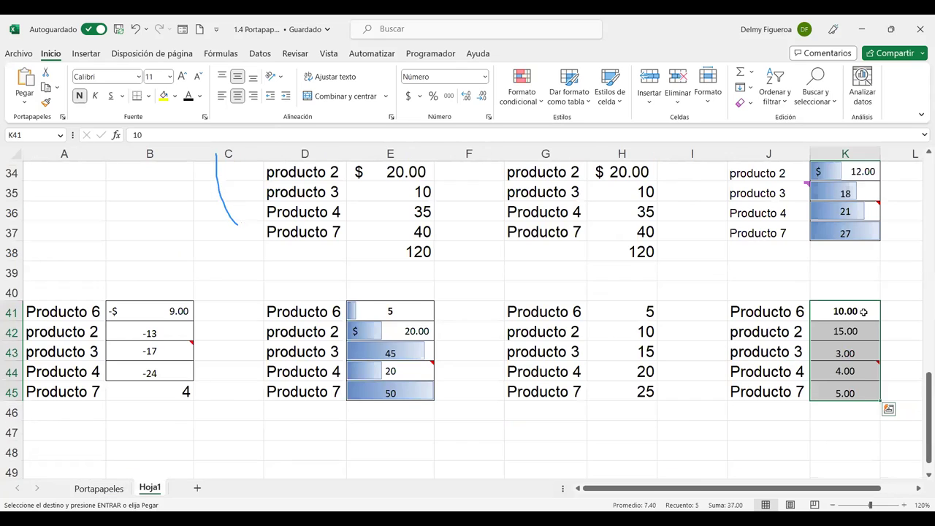
{"action": "mouse_move", "coordinate": [868, 376]}
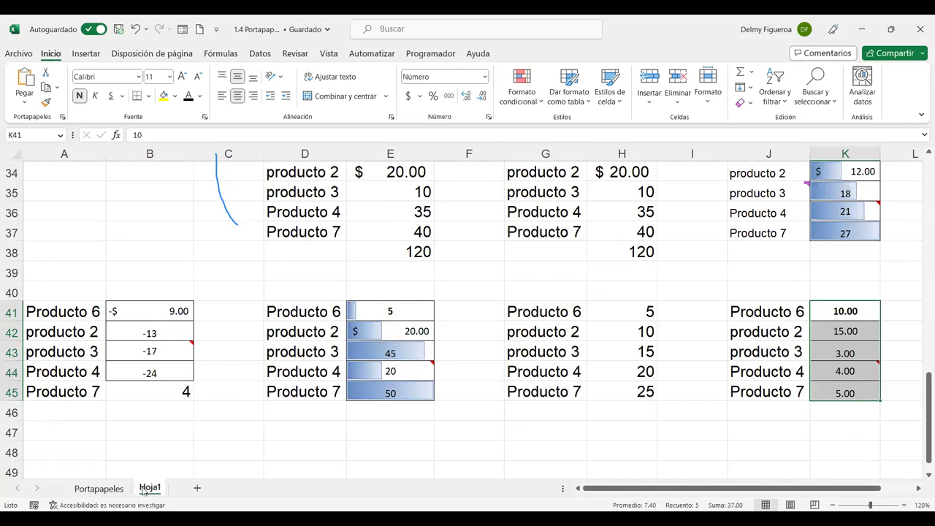
{"action": "left_click", "coordinate": [99, 488]}
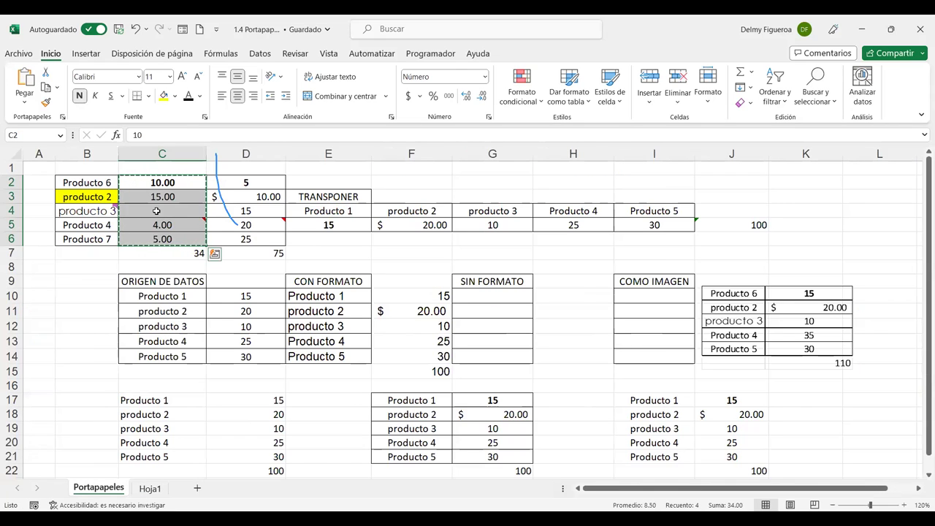
{"action": "left_click", "coordinate": [151, 489]}
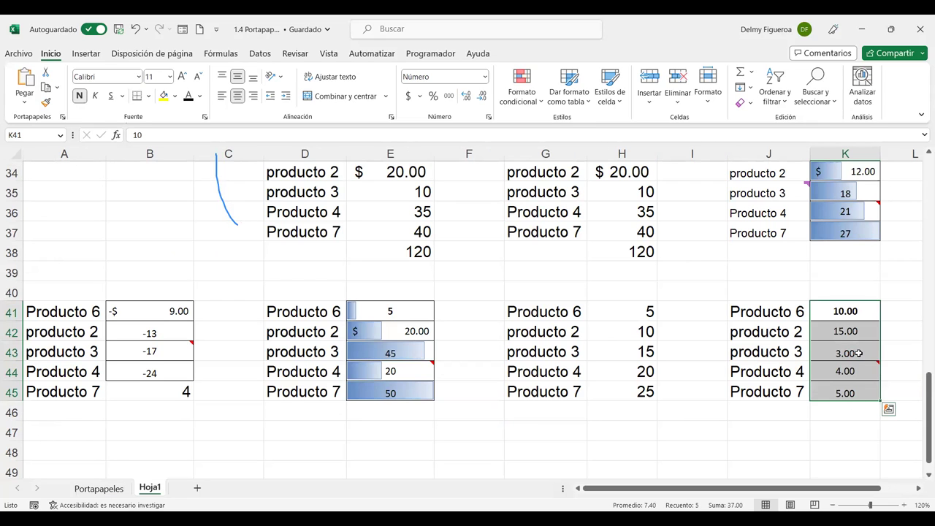
{"action": "key", "text": "ctrl+alt+v"}
{"action": "left_click", "coordinate": [110, 383]}
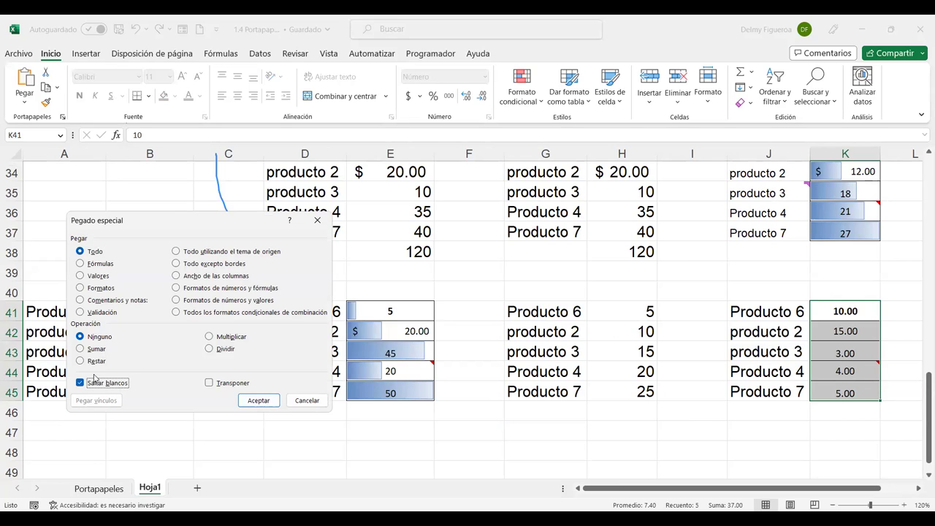
{"action": "left_click", "coordinate": [258, 400]}
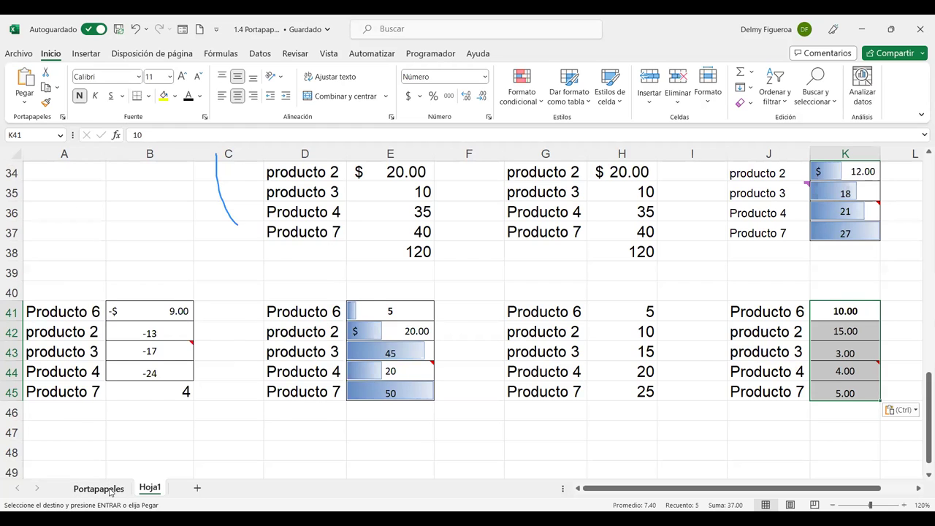
{"action": "left_click", "coordinate": [99, 488]}
{"action": "left_click", "coordinate": [163, 209]}
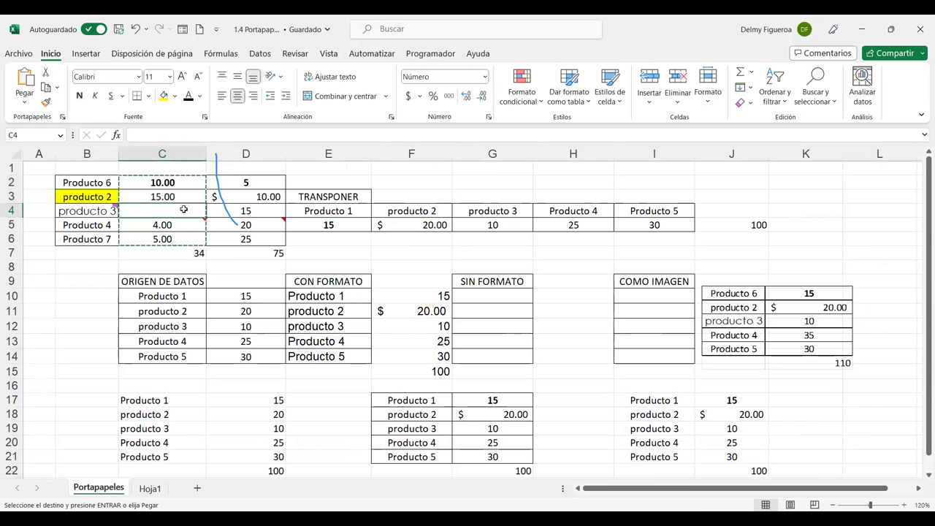
Check K43 on Hoja1, then set Portapapeles C5 to 20 and C6 to 21.
{"action": "left_click", "coordinate": [152, 489]}
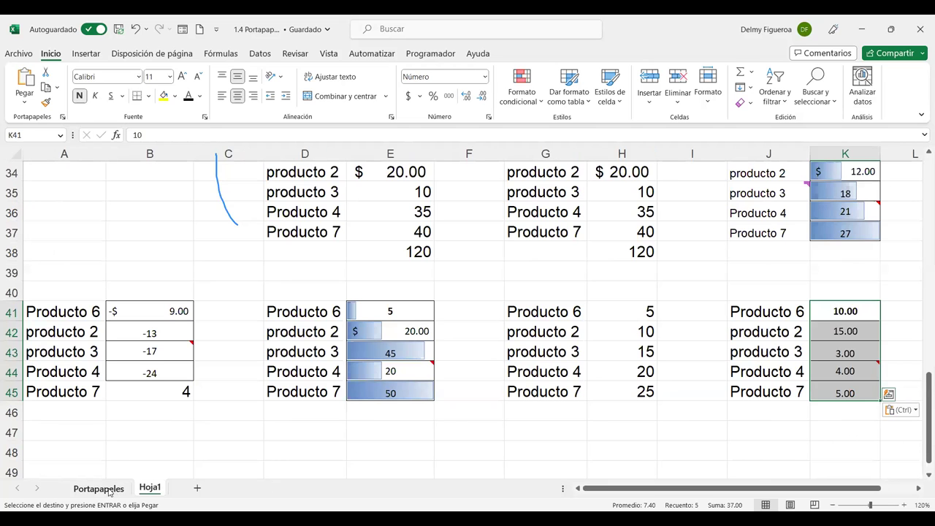
{"action": "left_click", "coordinate": [858, 352]}
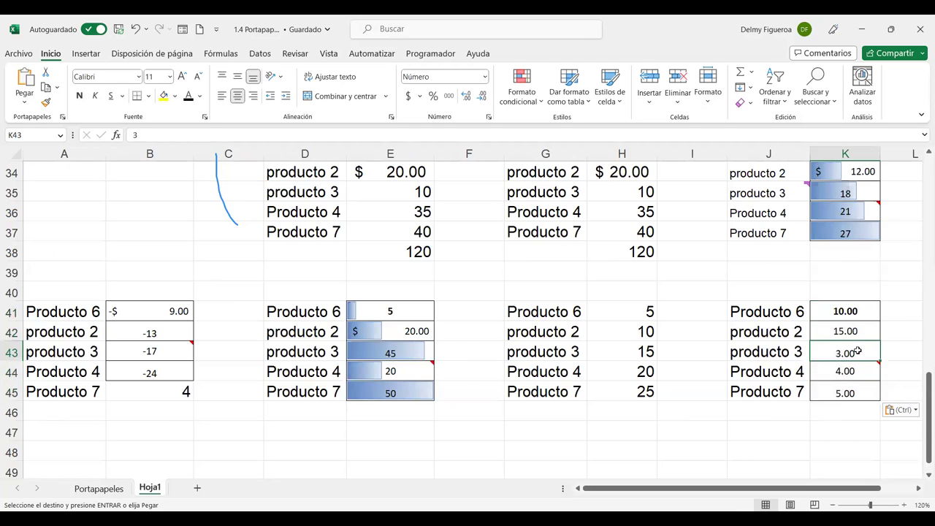
{"action": "left_click", "coordinate": [99, 488]}
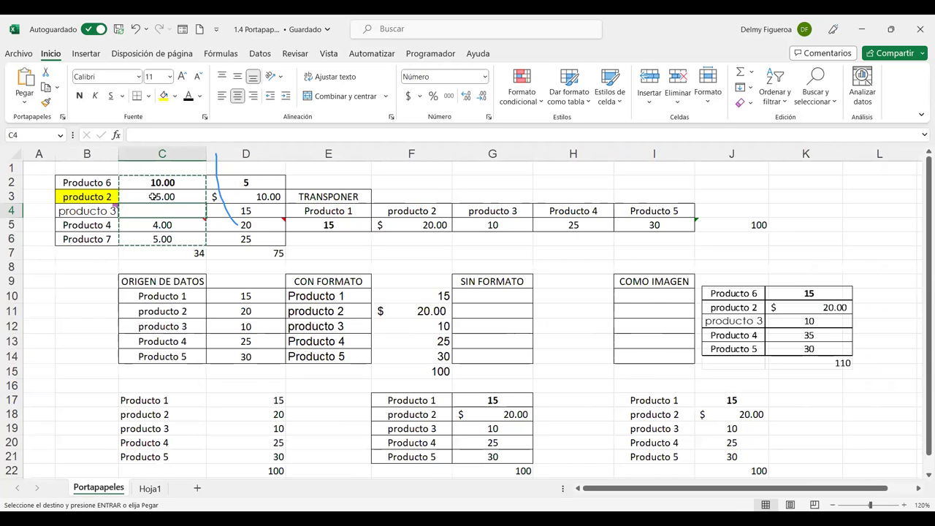
{"action": "left_click", "coordinate": [166, 182]}
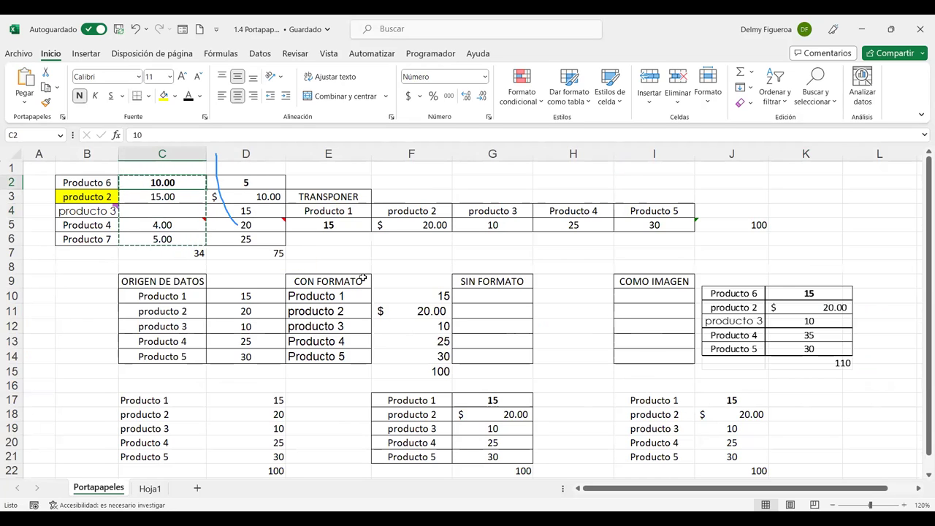
{"action": "left_click", "coordinate": [191, 225]}
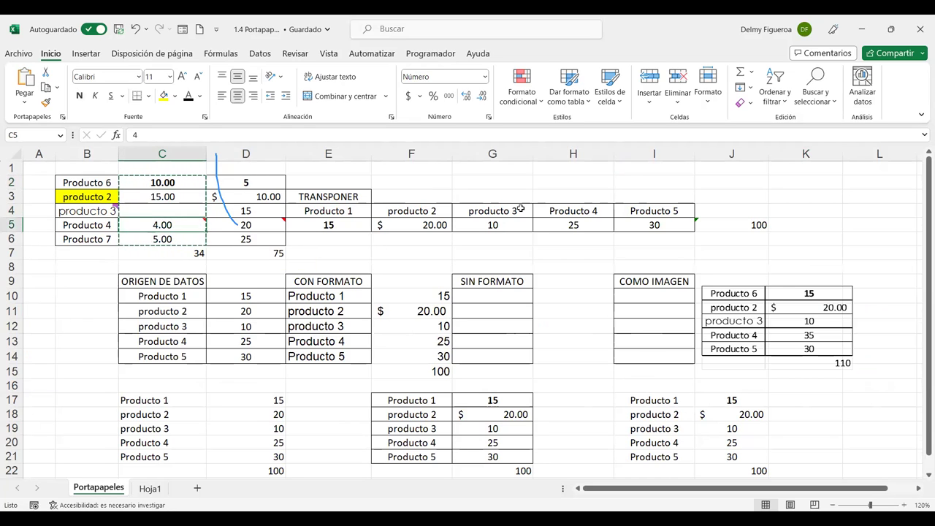
{"action": "type", "text": "20"}
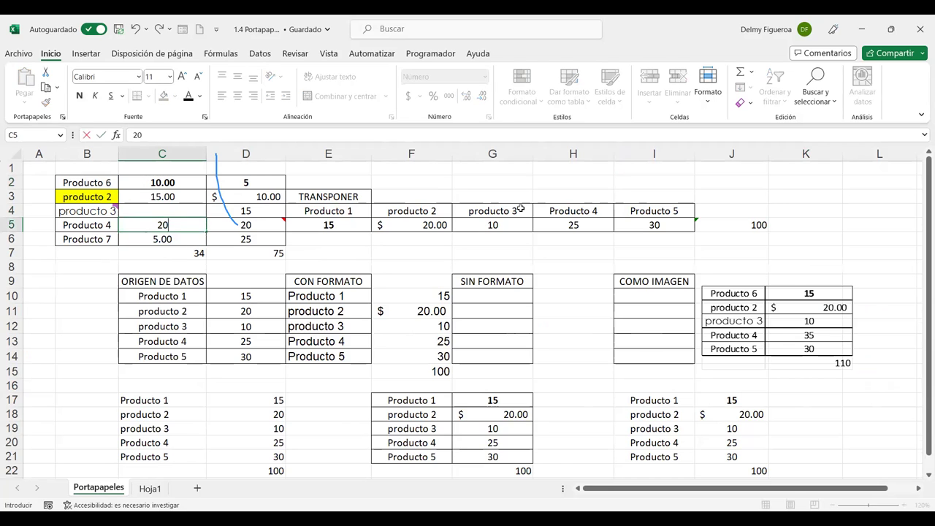
{"action": "key", "text": "Return"}
{"action": "type", "text": "21"}
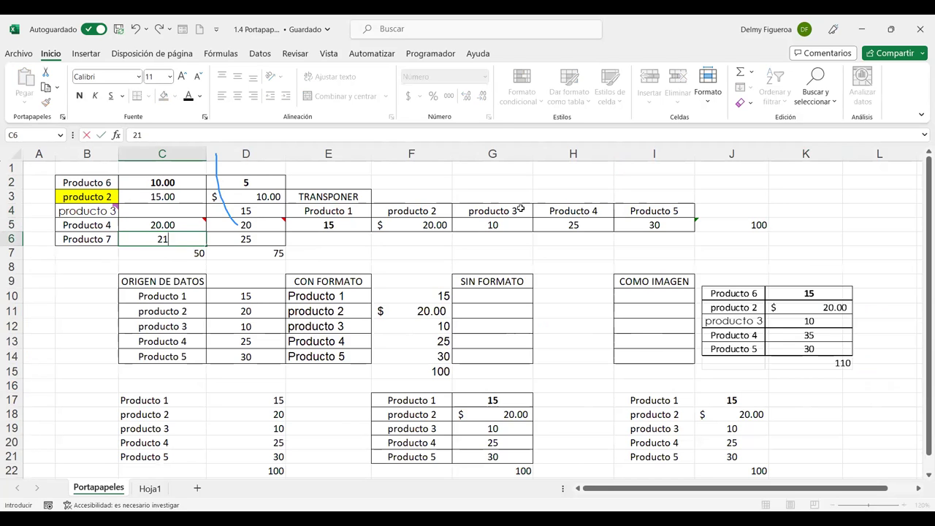
{"action": "key", "text": "Tab"}
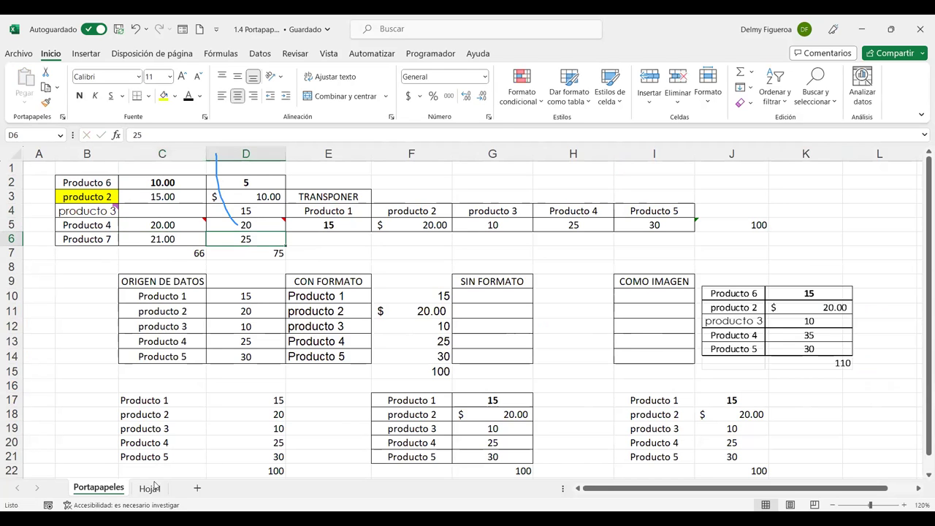
Compare both sheets and copy the updated C2:C6 prices.
{"action": "left_click", "coordinate": [149, 488]}
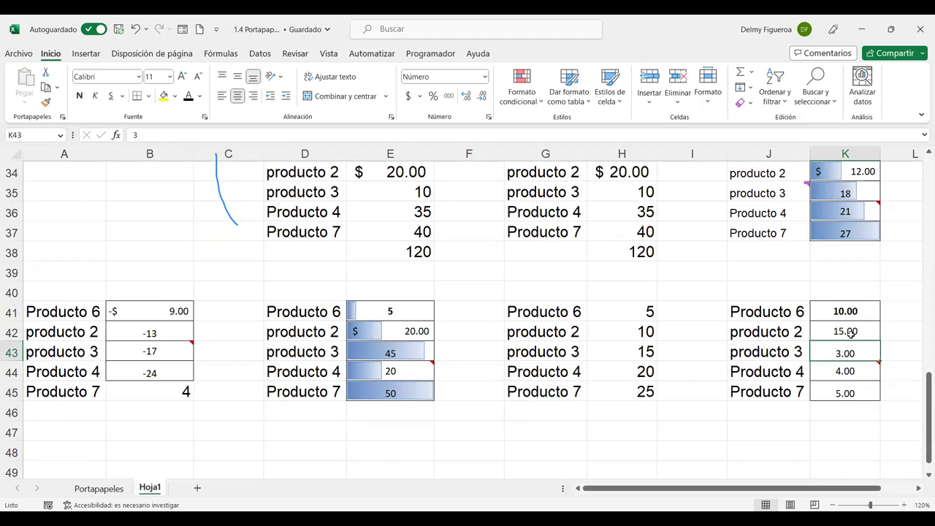
{"action": "left_click", "coordinate": [108, 489]}
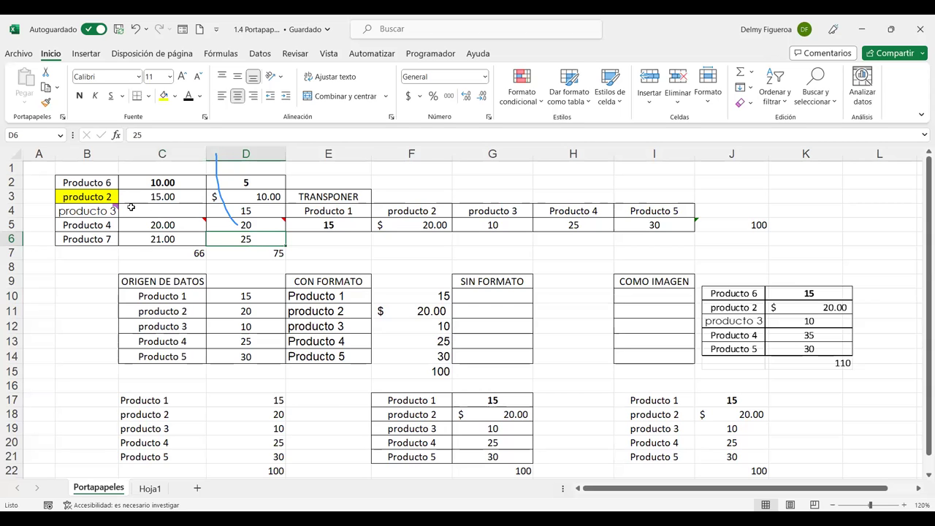
{"action": "left_click", "coordinate": [150, 488]}
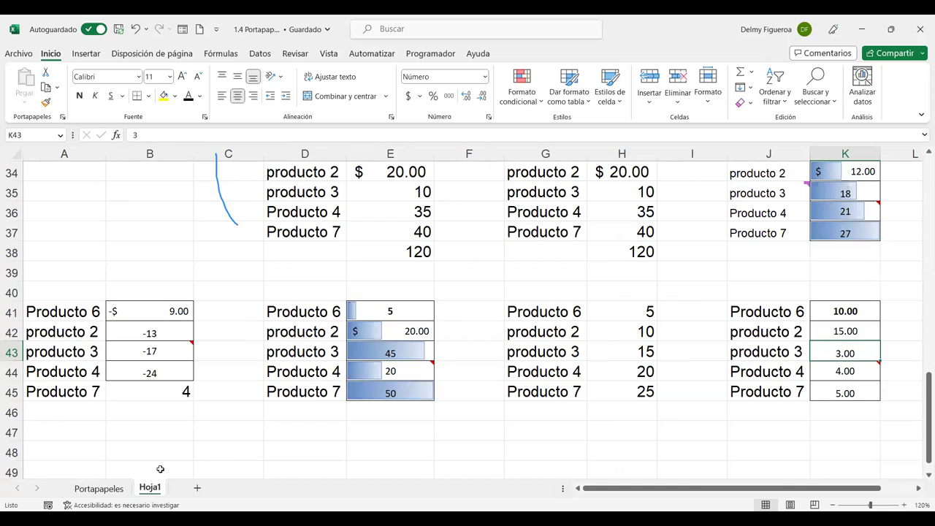
{"action": "left_click", "coordinate": [97, 488]}
{"action": "left_click_drag", "start_coordinate": [176, 180], "coordinate": [185, 243]}
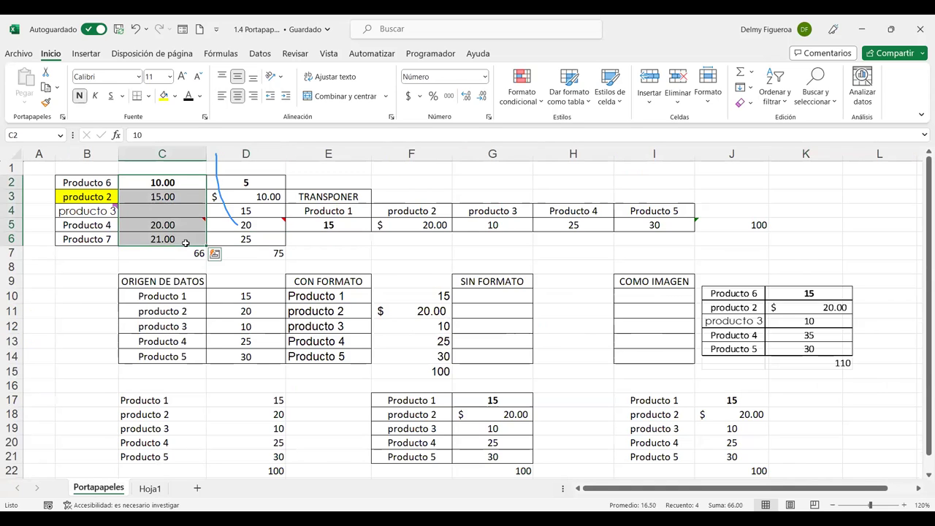
{"action": "key", "text": "ctrl+c"}
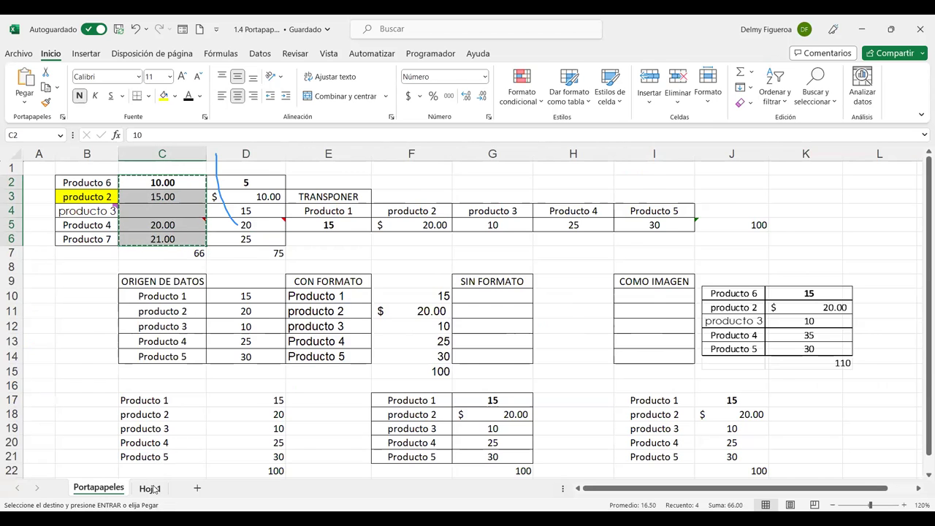
Paste the copied prices at K41 on Hoja1 and enter 22 in the blank K43.
{"action": "left_click", "coordinate": [150, 488]}
{"action": "left_click", "coordinate": [858, 319]}
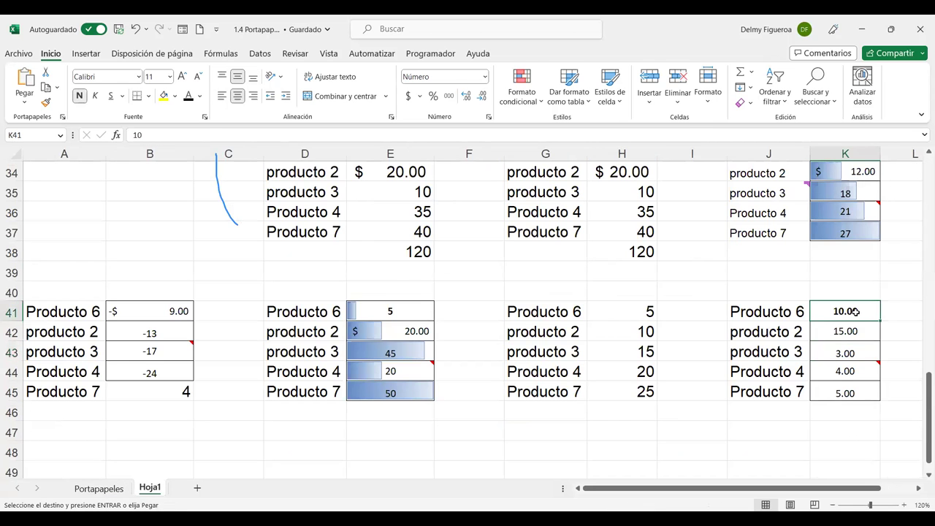
{"action": "key", "text": "ctrl+v"}
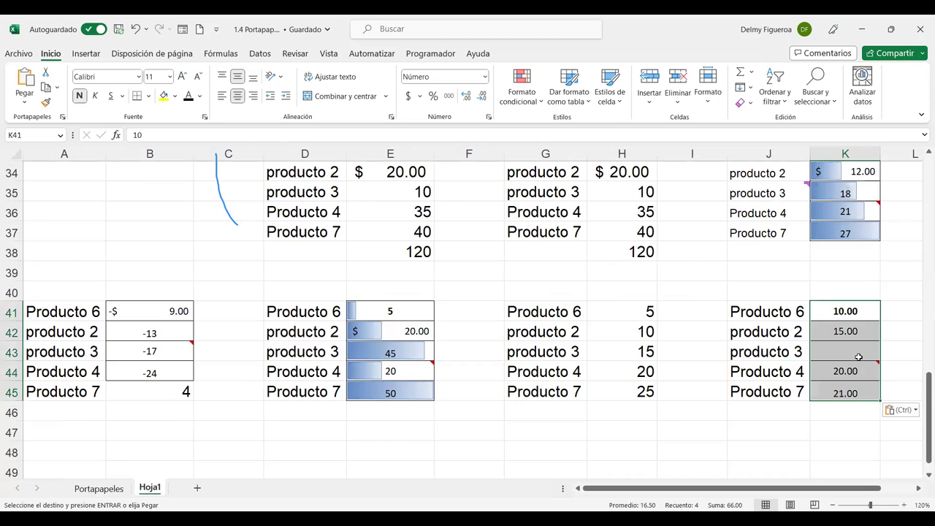
{"action": "left_click", "coordinate": [858, 356]}
{"action": "left_click", "coordinate": [98, 488]}
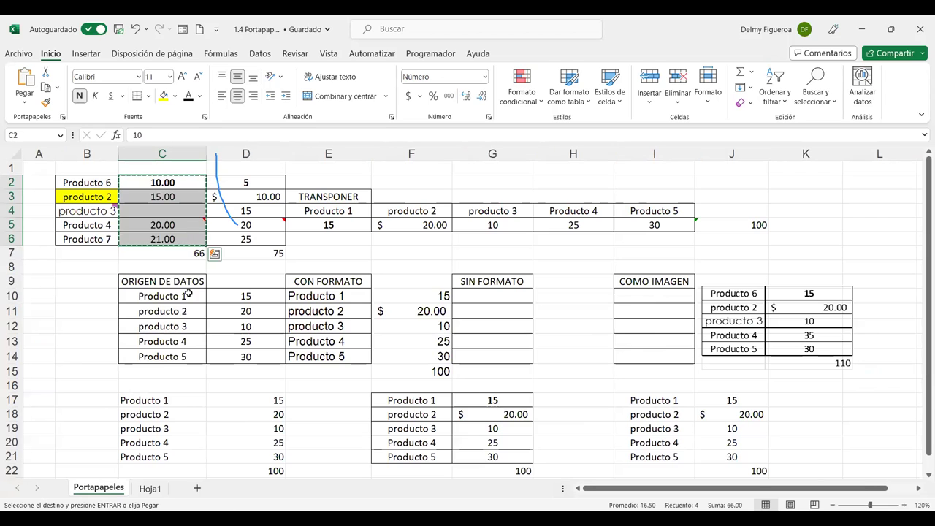
{"action": "left_click", "coordinate": [150, 488]}
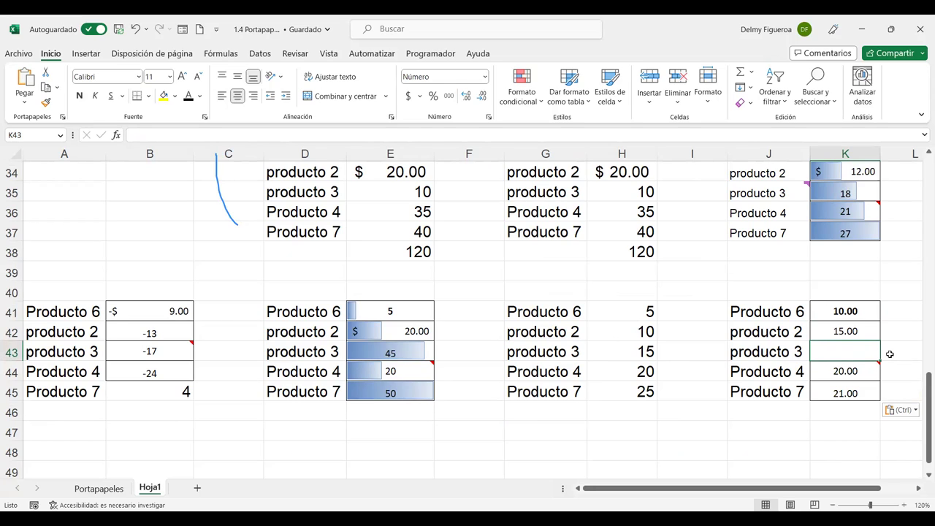
{"action": "type", "text": "22"}
{"action": "key", "text": "Return"}
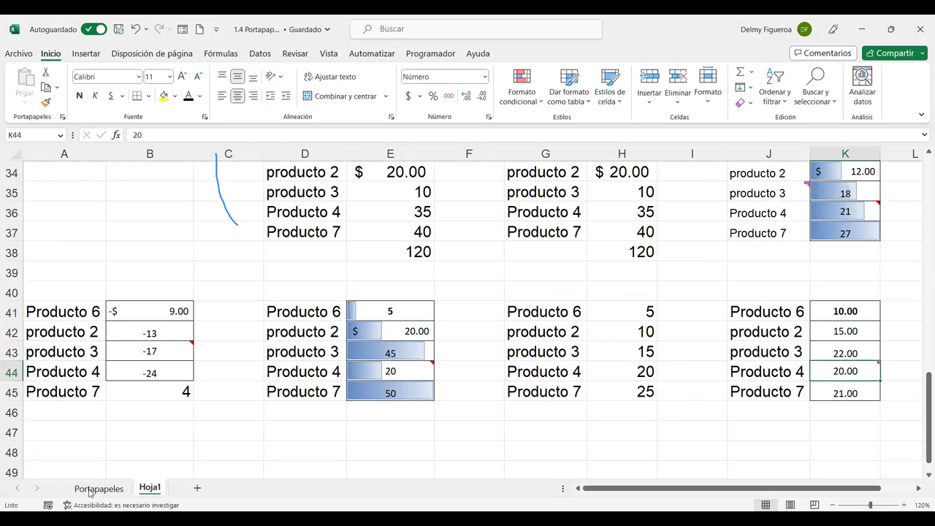
Copy the Portapapeles C2:C6 prices again and pick K41 on Hoja1 as destination.
{"action": "key", "text": "ctrl+Page_Up"}
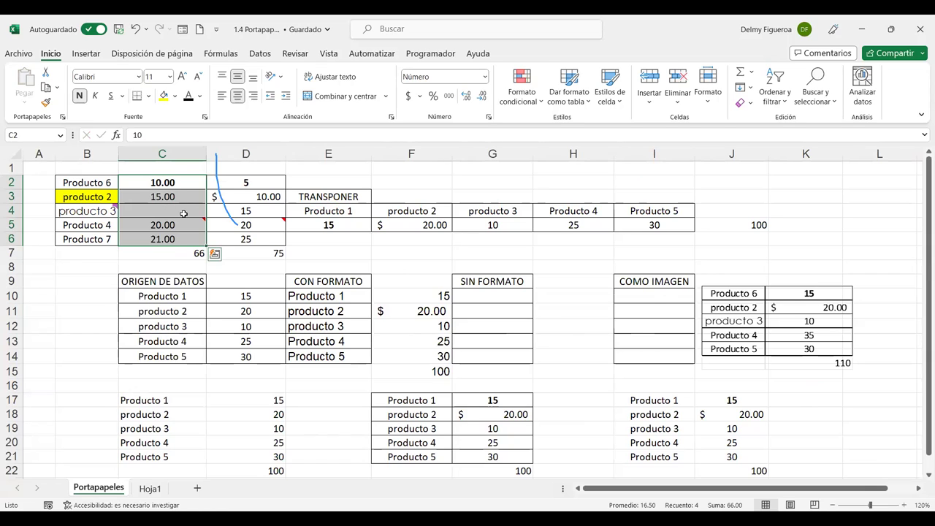
{"action": "key", "text": "ctrl+c"}
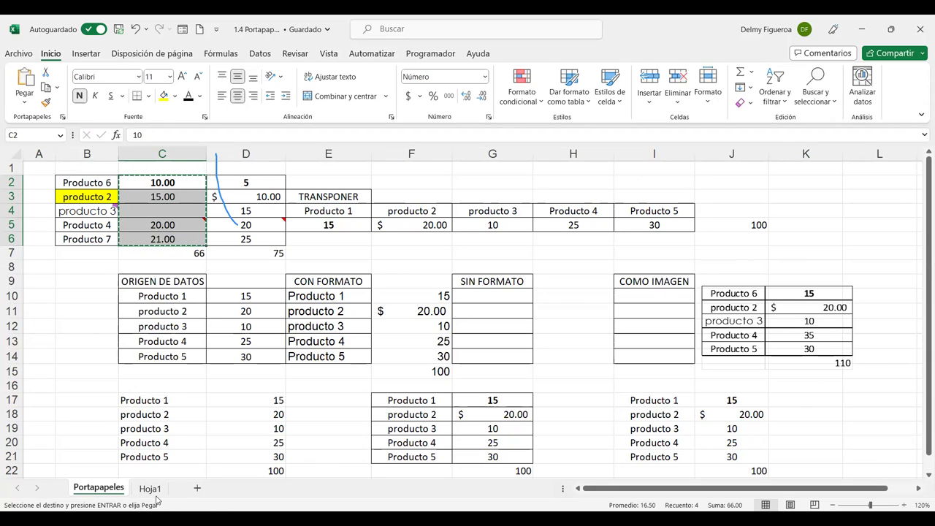
{"action": "left_click", "coordinate": [150, 489]}
{"action": "left_click", "coordinate": [848, 313]}
Select K41:K45 on Hoja1 and try a skip-blanks Paste Special, then cancel it.
{"action": "left_click_drag", "start_coordinate": [847, 345], "coordinate": [847, 391]}
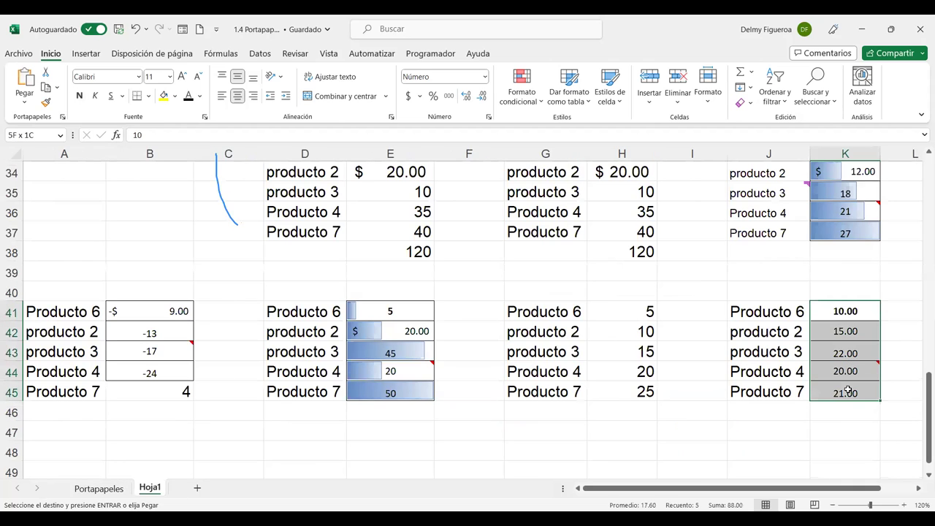
{"action": "key", "text": "ctrl+v"}
{"action": "key", "text": "ctrl+alt+v"}
{"action": "left_click", "coordinate": [90, 383]}
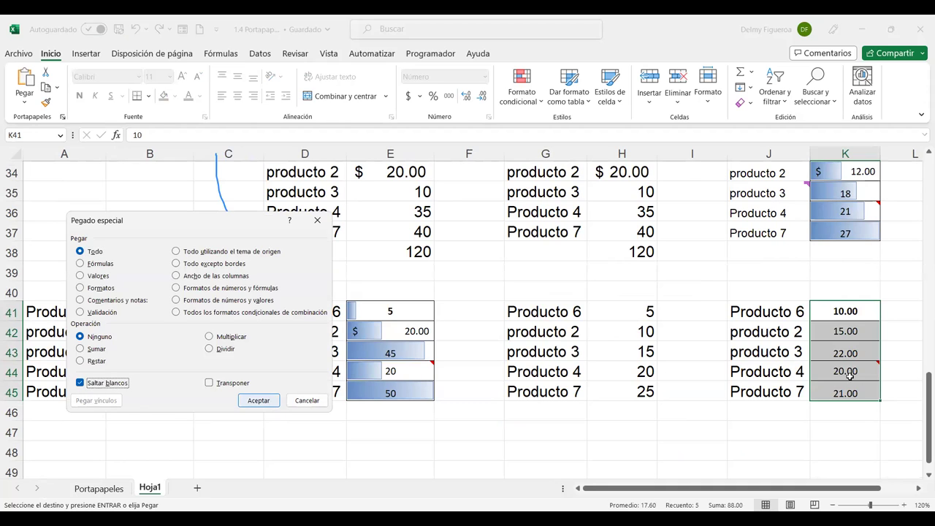
{"action": "key", "text": "Return"}
Change Producto 7's price in C6 on Portapapeles to 25 and copy C2:C6.
{"action": "left_click", "coordinate": [99, 488]}
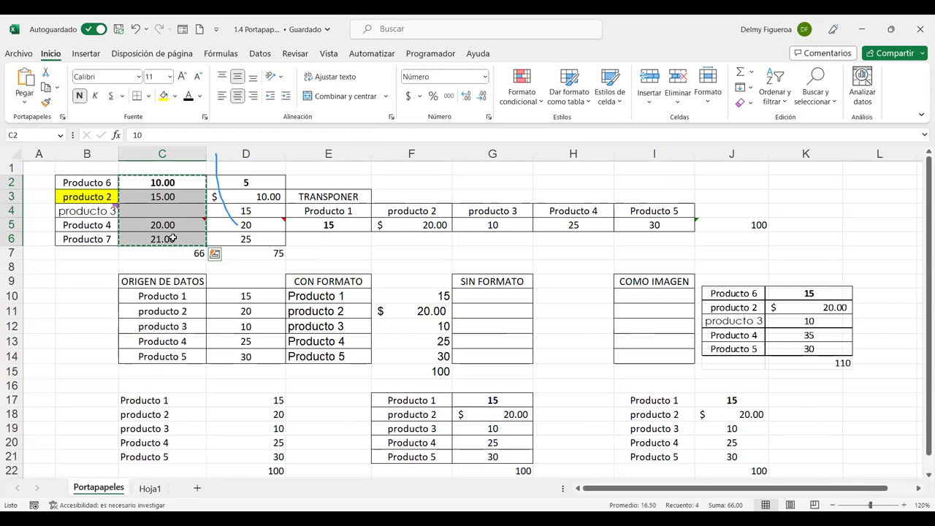
{"action": "left_click", "coordinate": [173, 238]}
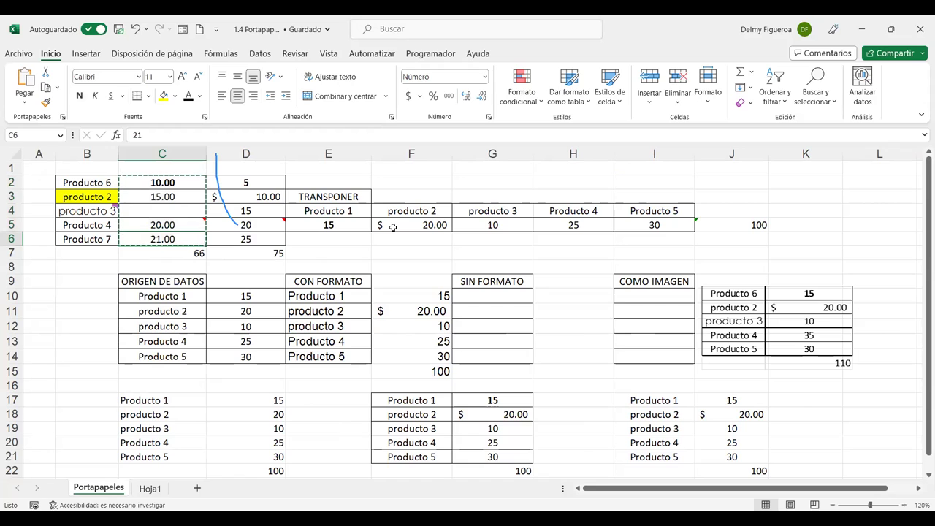
{"action": "type", "text": "25"}
{"action": "key", "text": "Tab"}
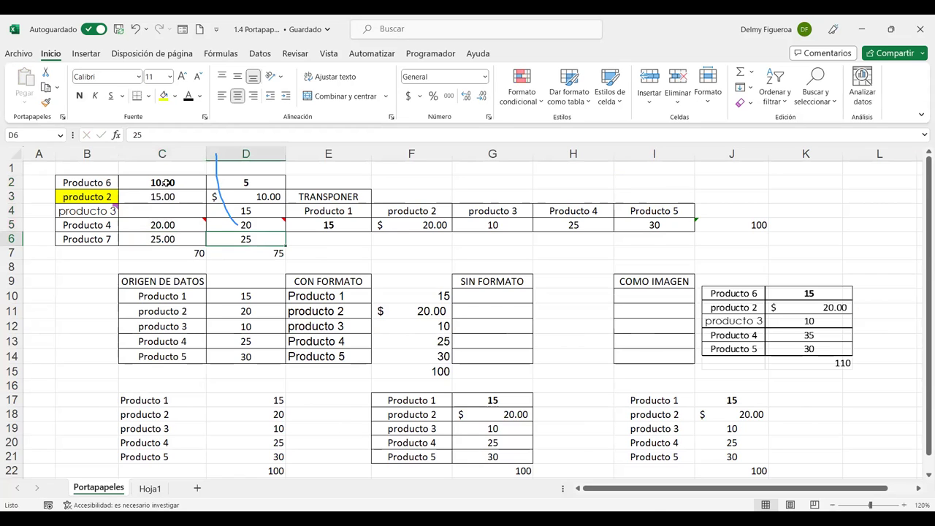
{"action": "left_click_drag", "start_coordinate": [166, 184], "coordinate": [172, 240]}
{"action": "key", "text": "ctrl+c"}
Paste C2:C6 into Hoja1's K41:K45 with Saltar blancos so K43 keeps 22.00.
{"action": "left_click", "coordinate": [151, 488]}
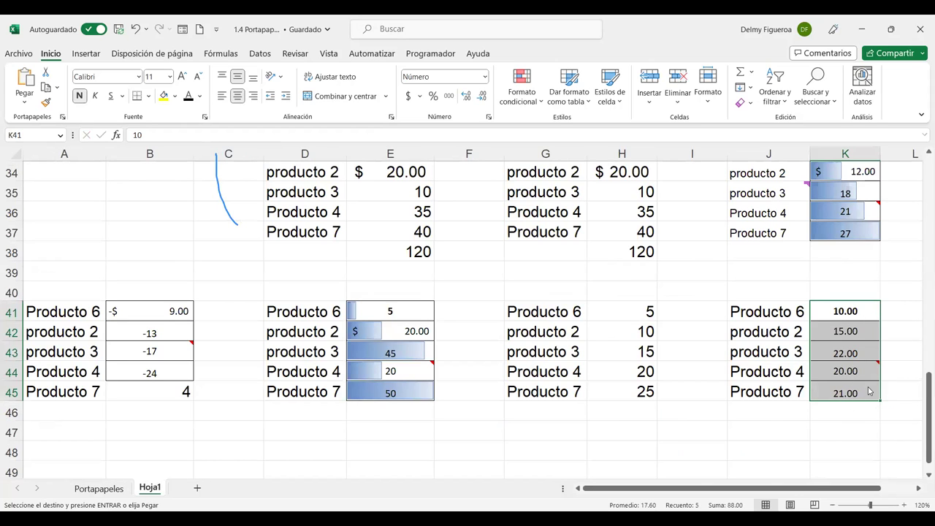
{"action": "key", "text": "ctrl+alt+v"}
{"action": "left_click", "coordinate": [110, 384]}
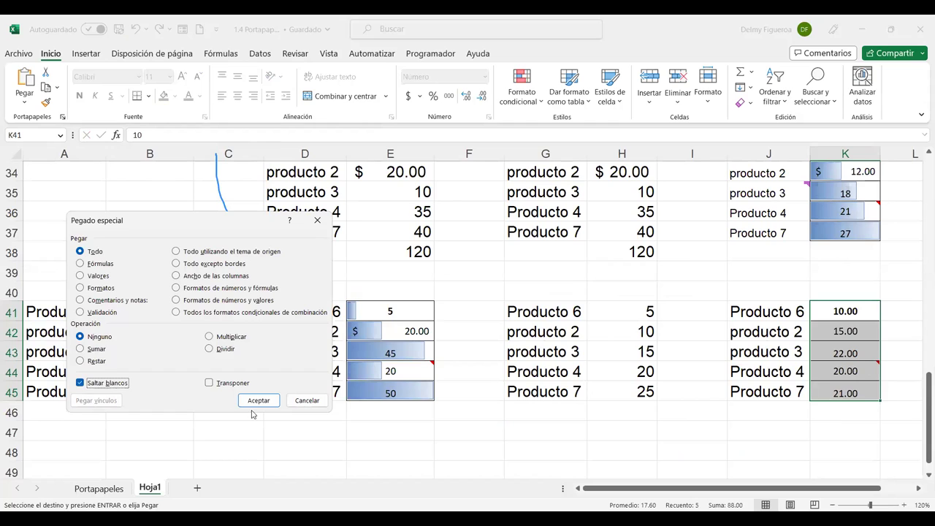
{"action": "left_click", "coordinate": [260, 402]}
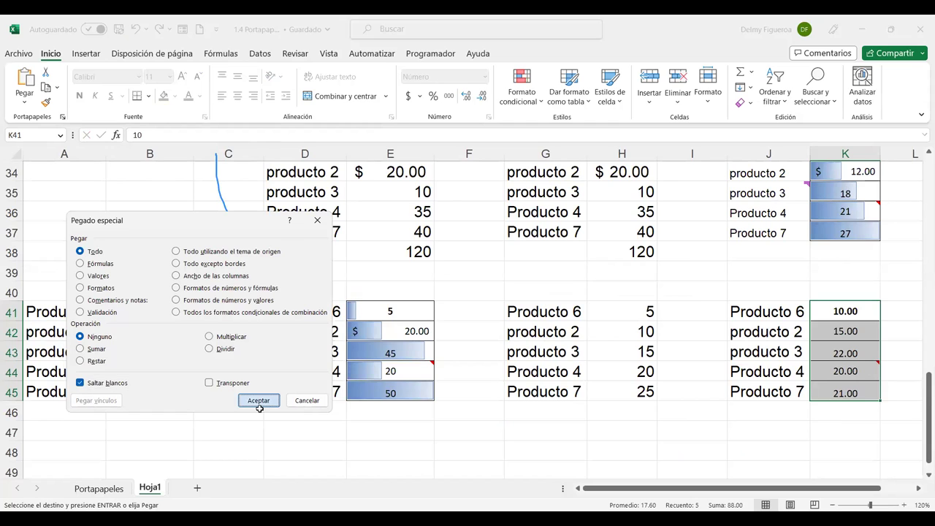
{"action": "left_click", "coordinate": [855, 352]}
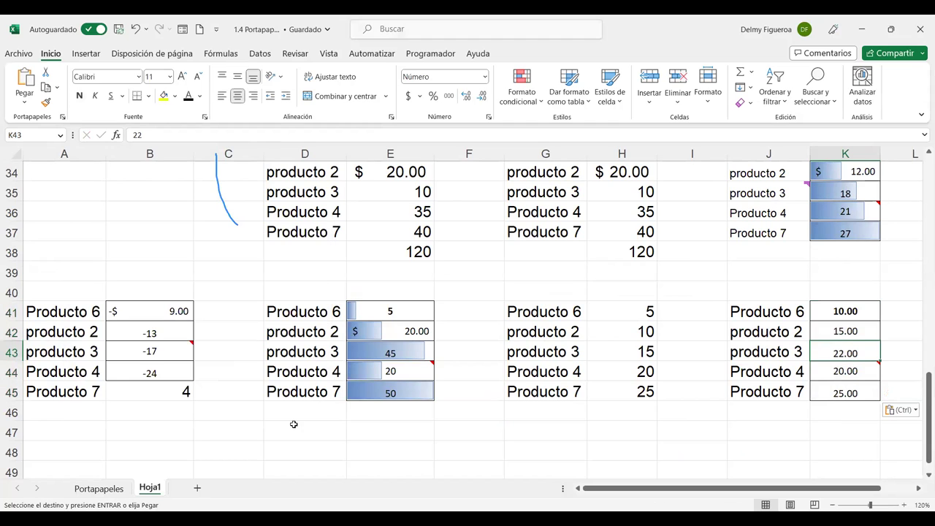
Compare blank source cell C4 with Hoja1's K43, then reopen Paste Special on Portapapeles.
{"action": "left_click", "coordinate": [98, 488]}
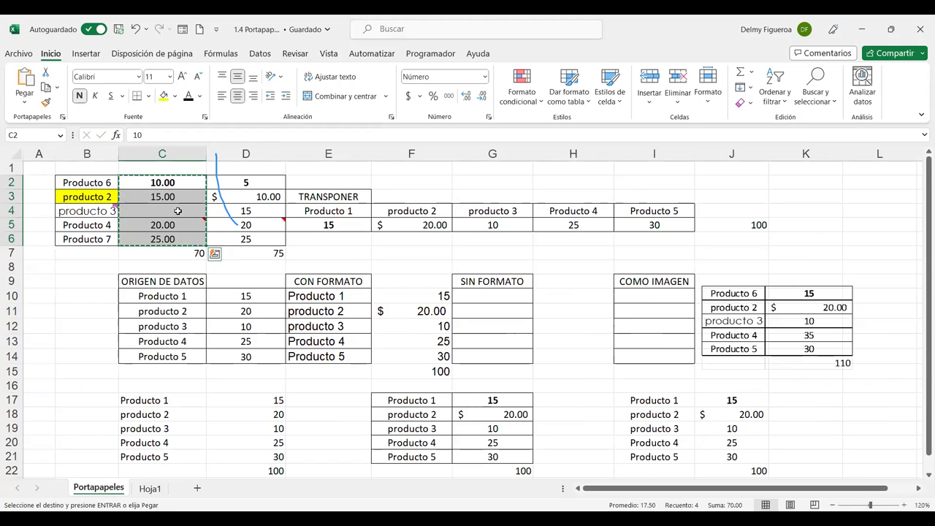
{"action": "left_click", "coordinate": [177, 211]}
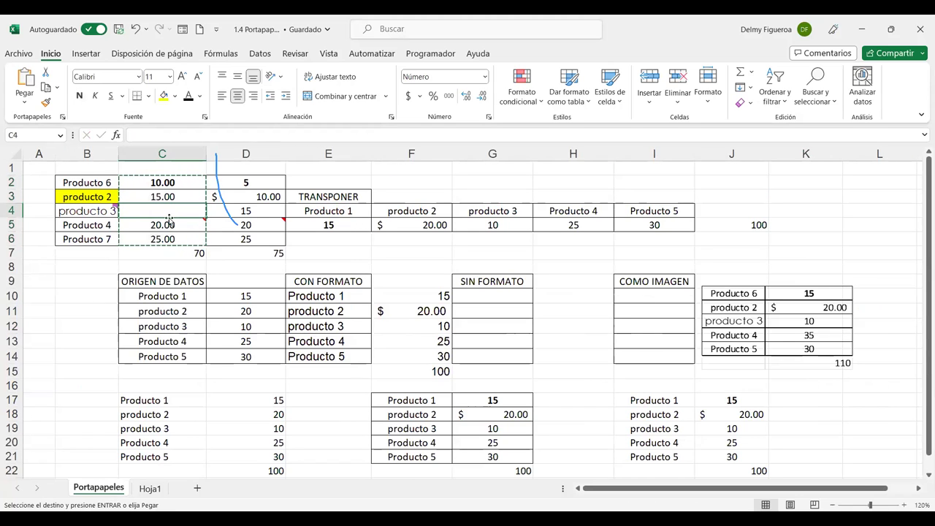
{"action": "left_click", "coordinate": [149, 488]}
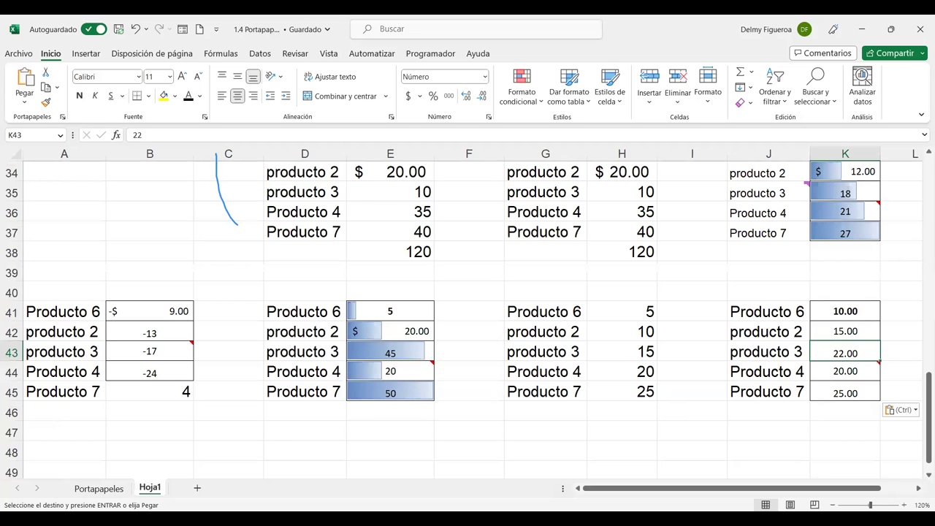
{"action": "left_click", "coordinate": [111, 489]}
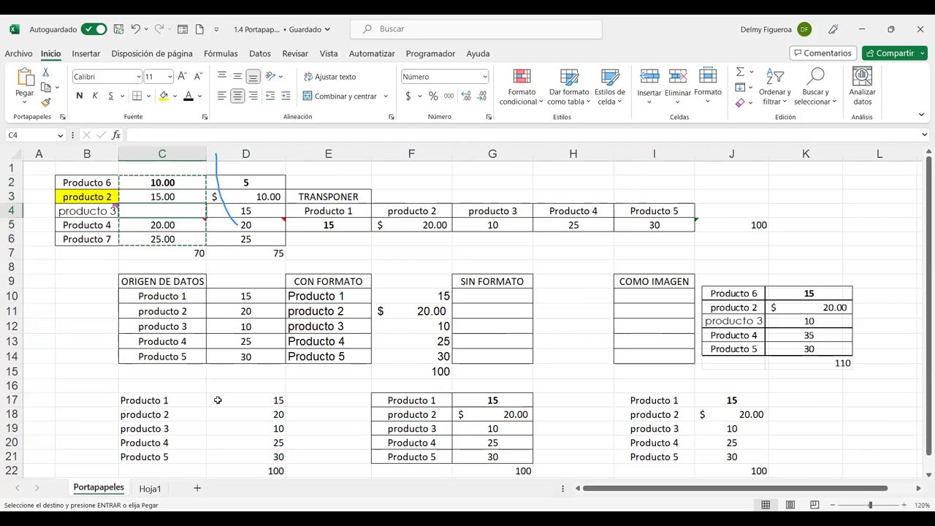
{"action": "key", "text": "ctrl+alt+v"}
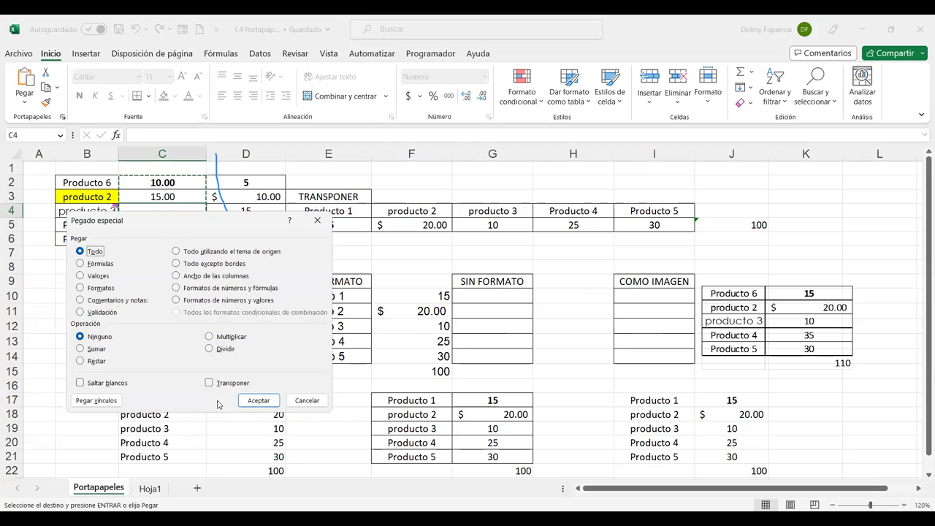
Close Paste Special and copy the horizontal TRANSPONER table E4:I5.
{"action": "left_click", "coordinate": [308, 400]}
{"action": "left_click", "coordinate": [340, 211]}
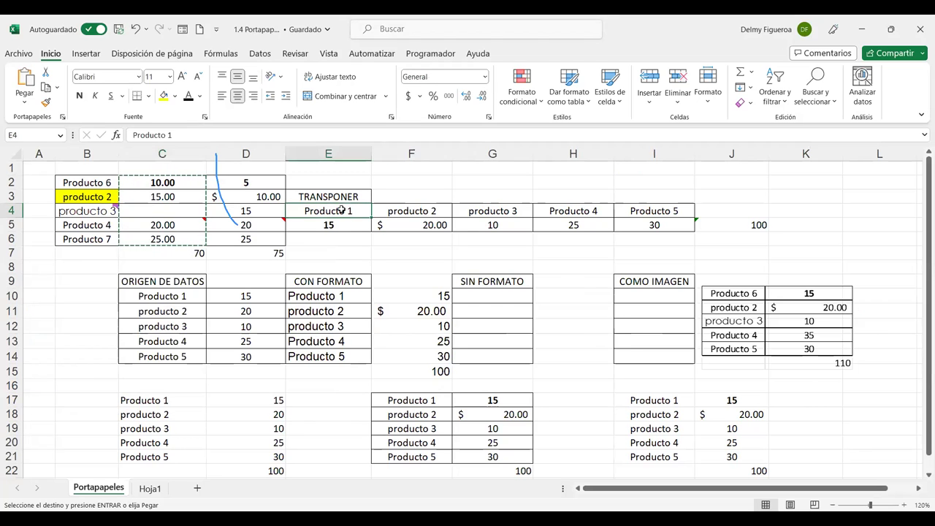
{"action": "left_click_drag", "start_coordinate": [340, 211], "coordinate": [666, 225]}
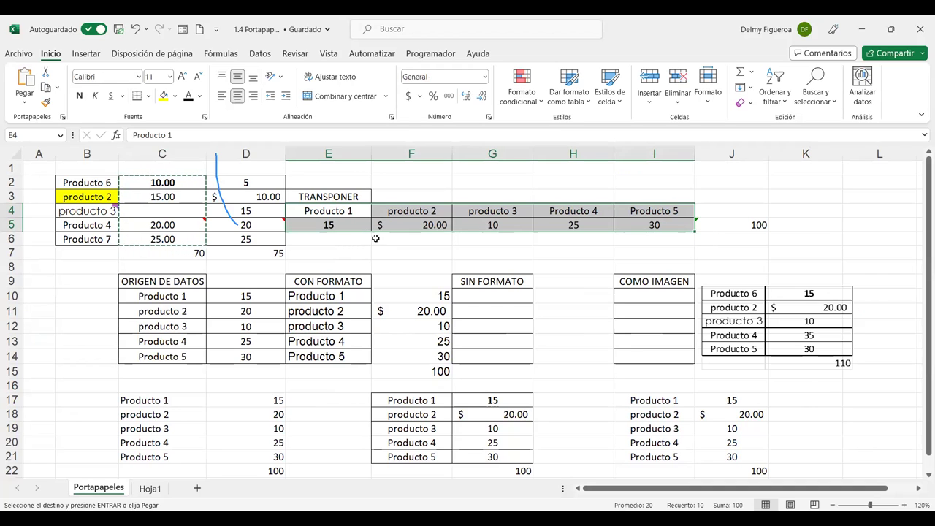
{"action": "key", "text": "ctrl+c"}
Paste the table transposed into Hoja1 at A48 as a vertical list.
{"action": "left_click", "coordinate": [148, 488]}
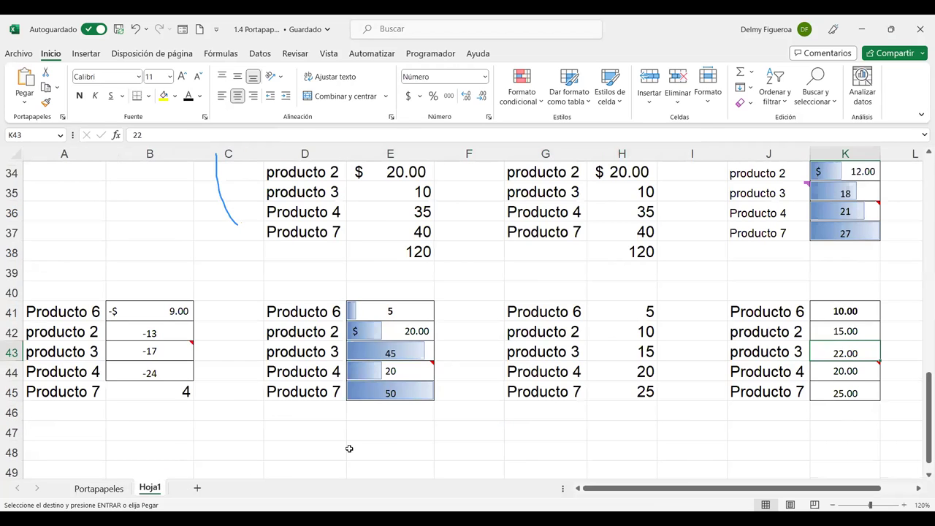
{"action": "left_click", "coordinate": [78, 445]}
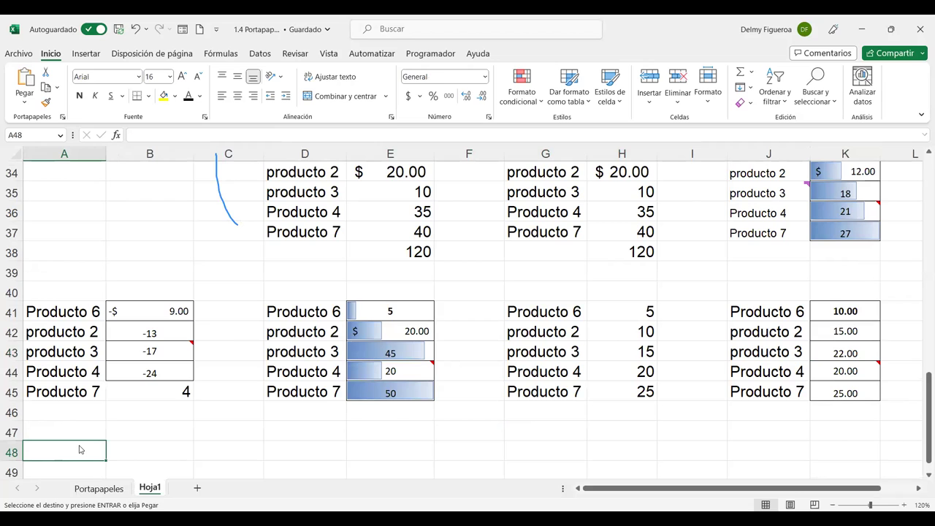
{"action": "key", "text": "ctrl+alt+v"}
{"action": "left_click", "coordinate": [241, 385]}
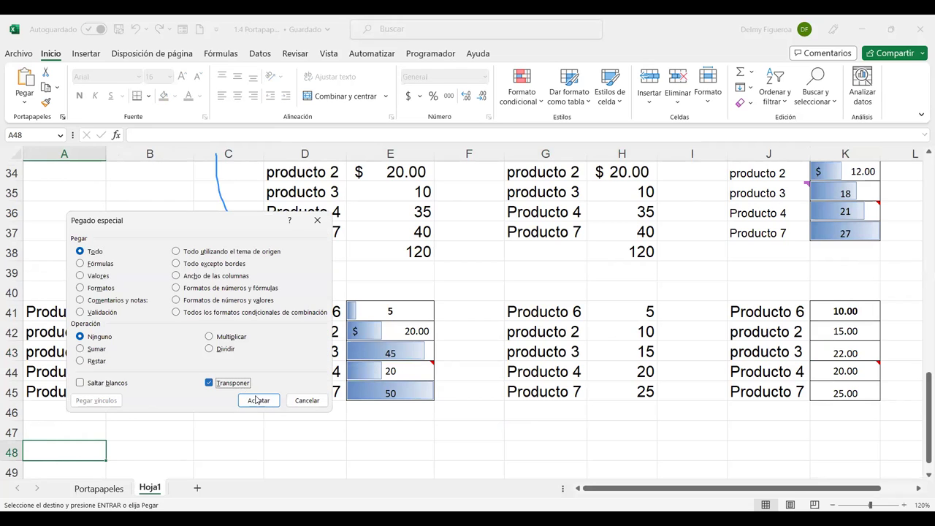
{"action": "left_click", "coordinate": [259, 400]}
Dismiss the paste options and choose D48 as the next destination.
{"action": "scroll", "coordinate": [259, 426], "scroll_direction": "down", "scroll_amount": 1}
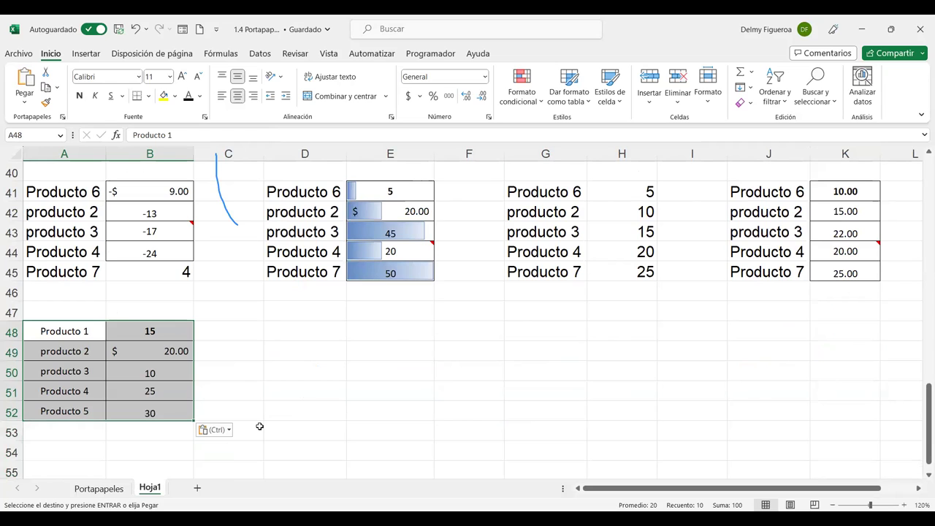
{"action": "key", "text": "Escape"}
{"action": "key", "text": "ctrl+alt+v"}
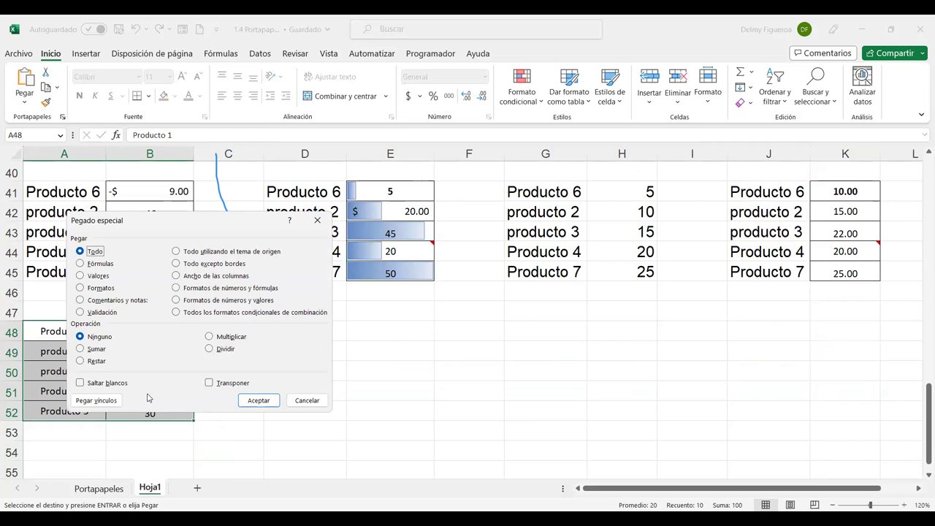
{"action": "left_click", "coordinate": [307, 400]}
{"action": "left_click", "coordinate": [290, 326]}
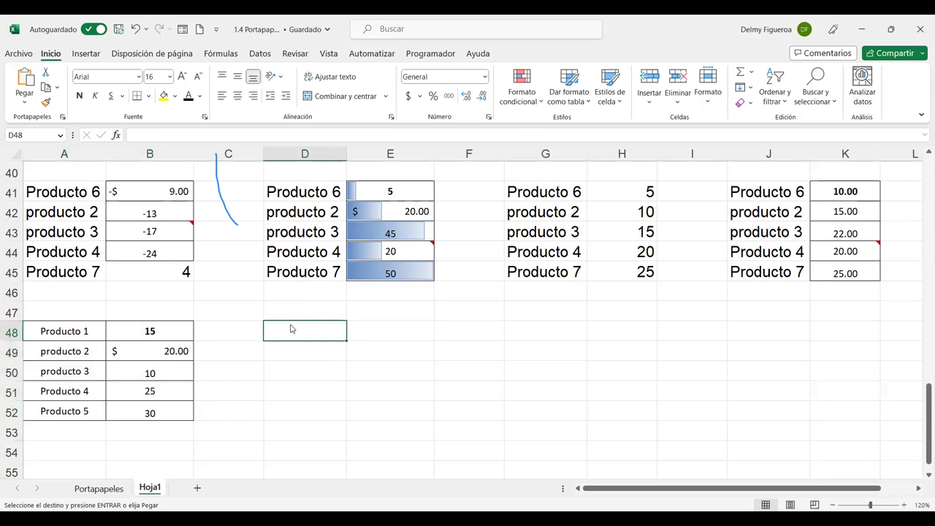
Paste links to Portapapeles E4:I5 at D48, inspect cells D48:H49, and return to Portapapeles.
{"action": "key", "text": "ctrl+alt+v"}
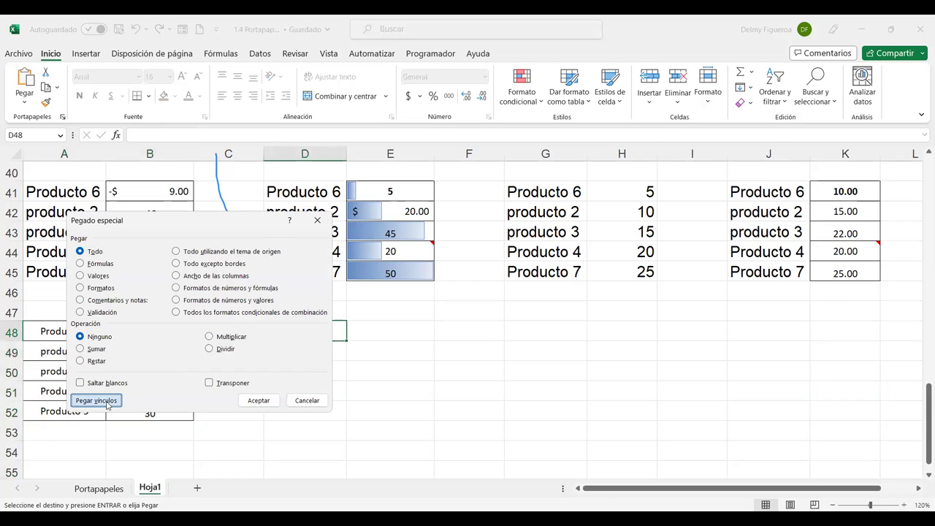
{"action": "left_click", "coordinate": [96, 400]}
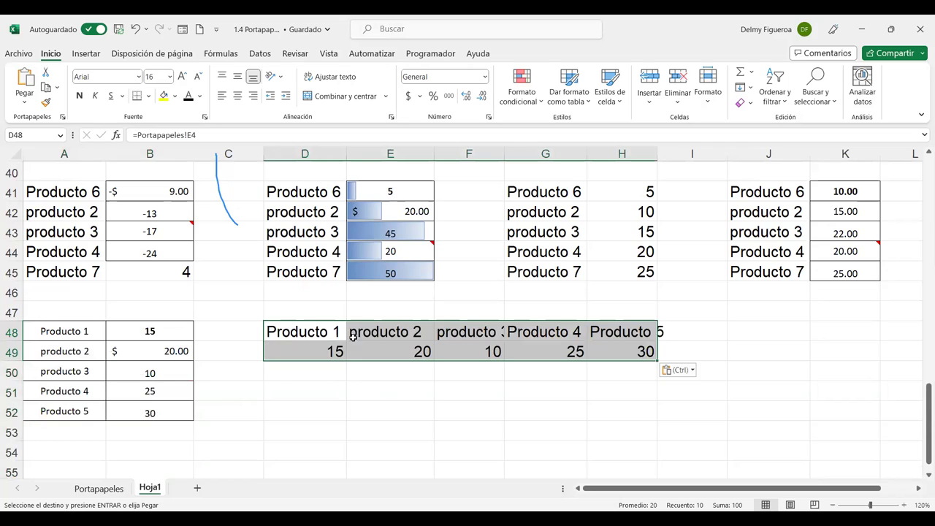
{"action": "left_click", "coordinate": [324, 334]}
{"action": "left_click", "coordinate": [402, 333]}
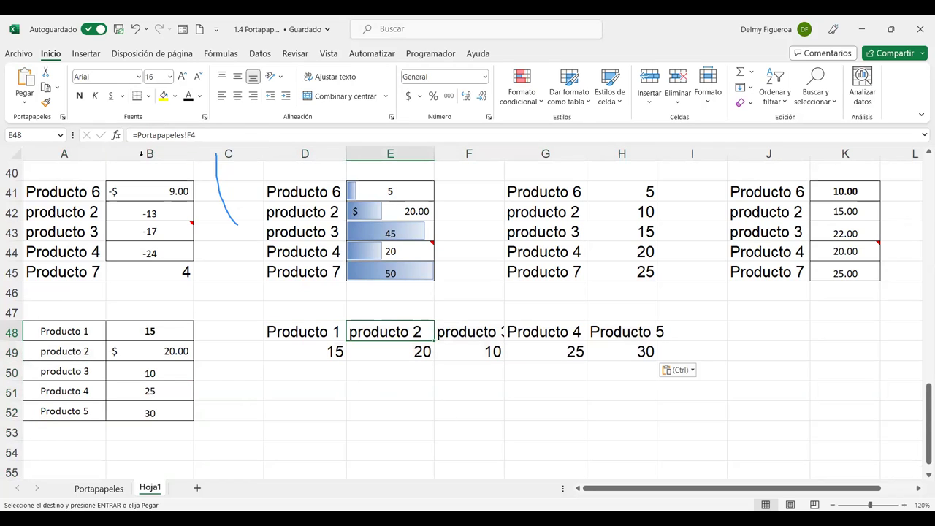
{"action": "left_click", "coordinate": [418, 349]}
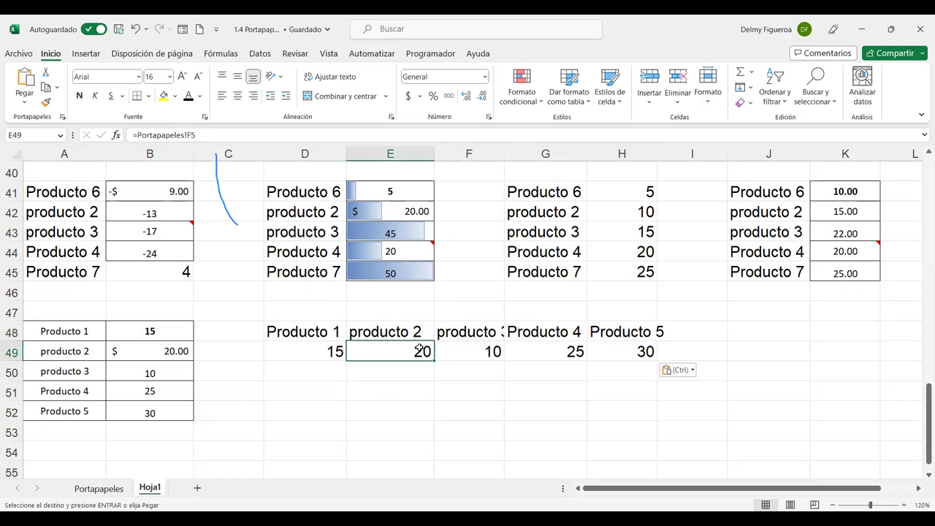
{"action": "left_click", "coordinate": [497, 352]}
{"action": "left_click", "coordinate": [553, 351]}
{"action": "left_click", "coordinate": [632, 347]}
{"action": "left_click", "coordinate": [644, 330]}
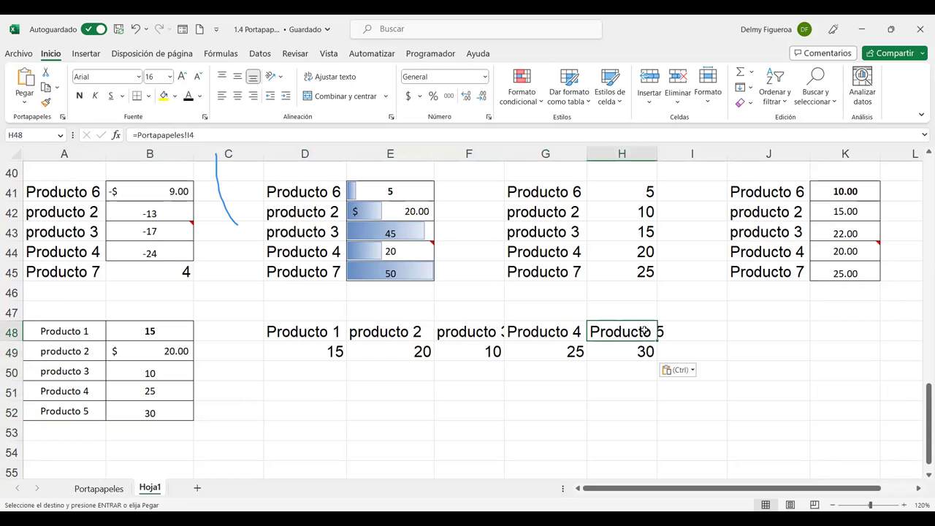
{"action": "left_click", "coordinate": [102, 487]}
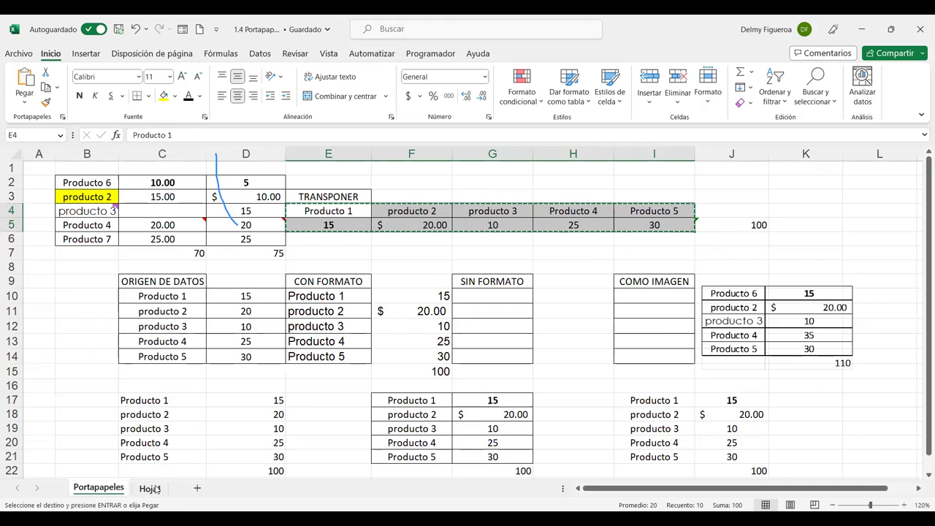
Set Producto 5's value in I5 to 35 and confirm Hoja1's linked H49 shows 35.
{"action": "key", "text": "ctrl+Page_Down"}
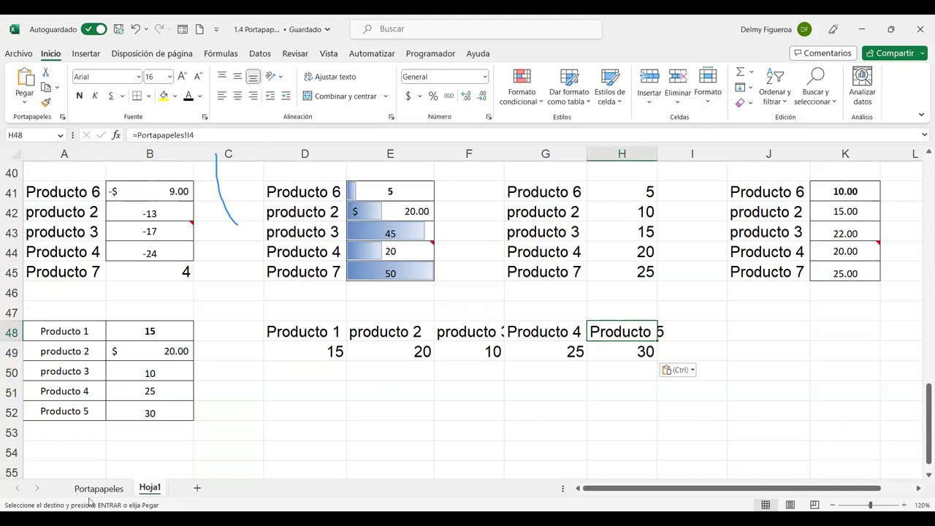
{"action": "left_click", "coordinate": [90, 494]}
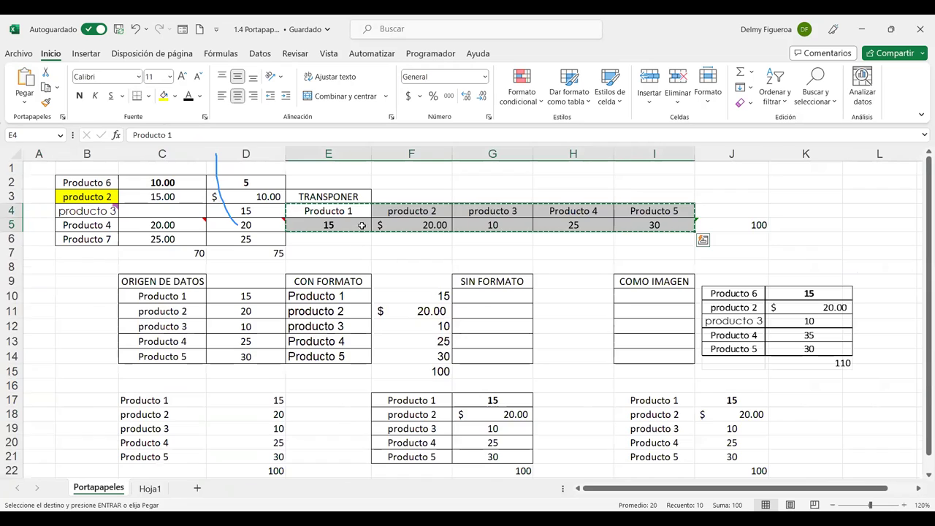
{"action": "left_click", "coordinate": [658, 224]}
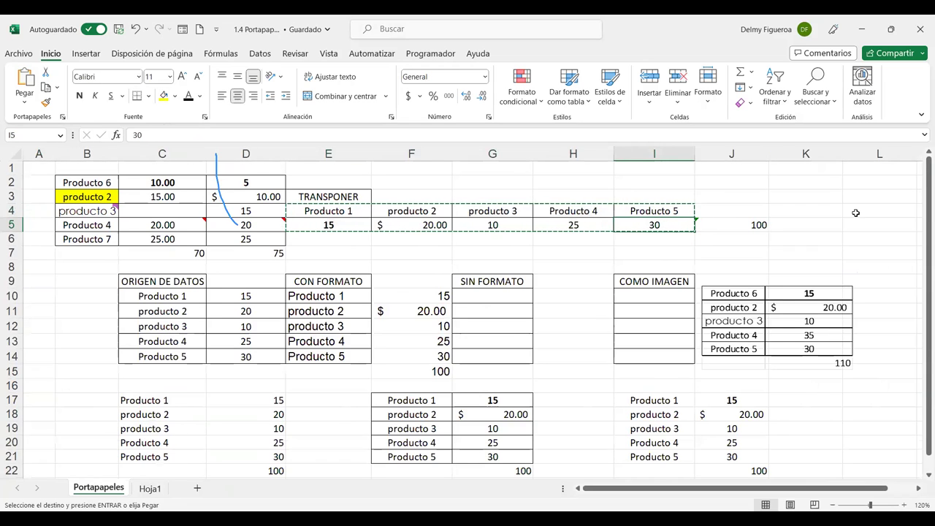
{"action": "type", "text": "35"}
{"action": "key", "text": "Return"}
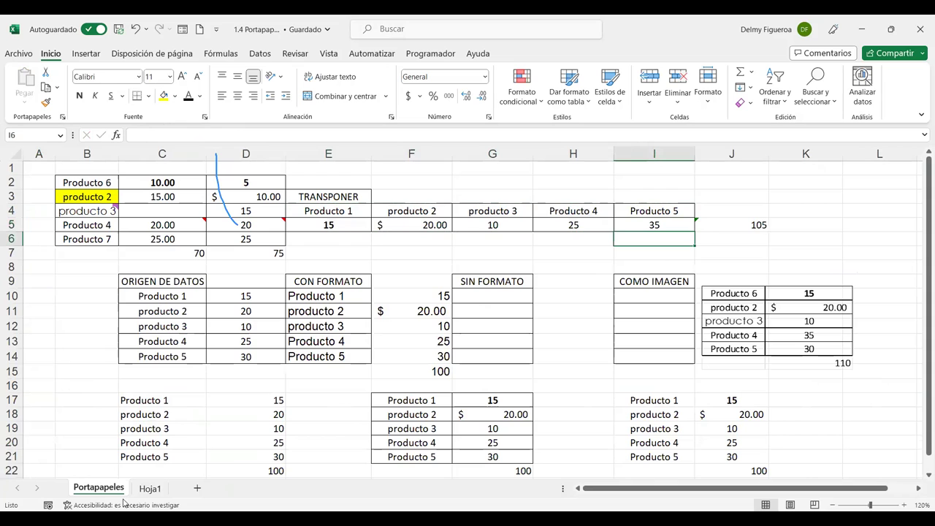
{"action": "left_click", "coordinate": [149, 488]}
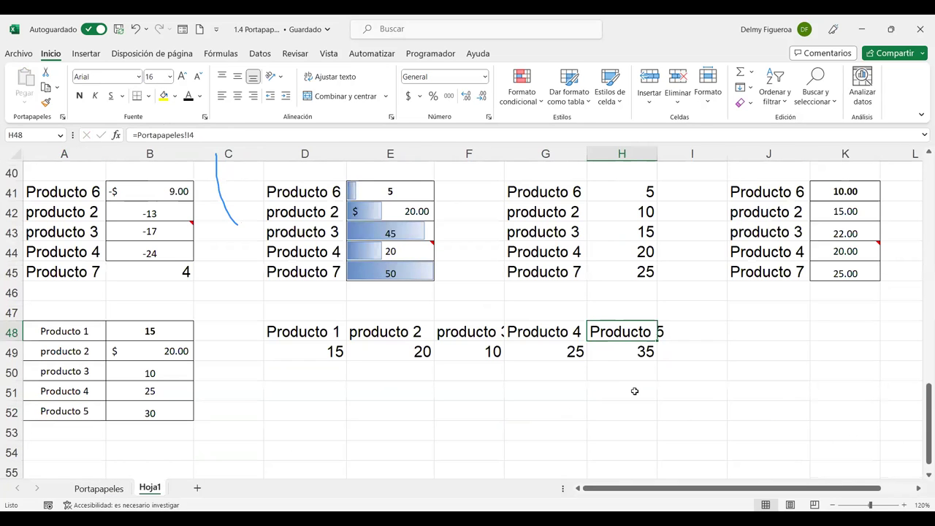
{"action": "left_click", "coordinate": [95, 488]}
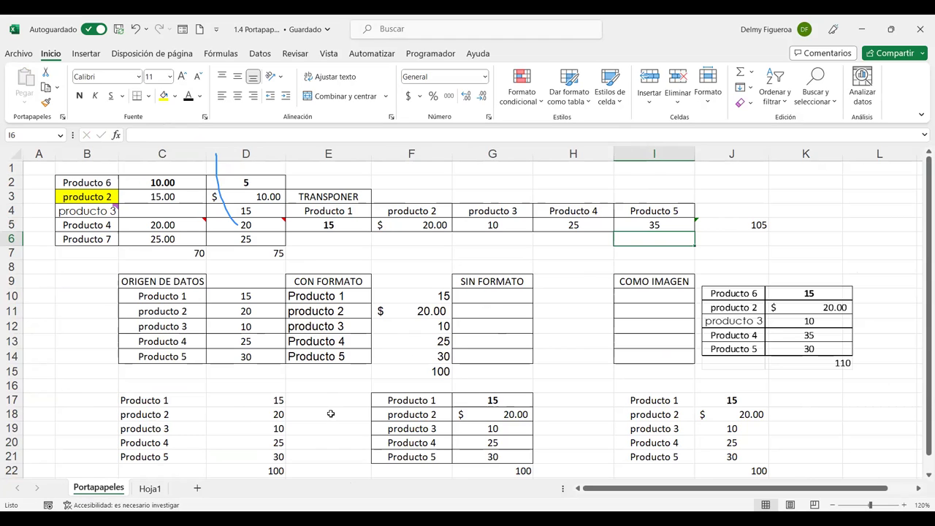
Copy the product table B2:C6, preview Paste Special and cancel it, then deselect.
{"action": "mouse_move", "coordinate": [96, 182]}
{"action": "left_mouse_down"}
{"action": "mouse_move", "coordinate": [210, 247]}
{"action": "mouse_move", "coordinate": [188, 245]}
{"action": "left_mouse_up"}
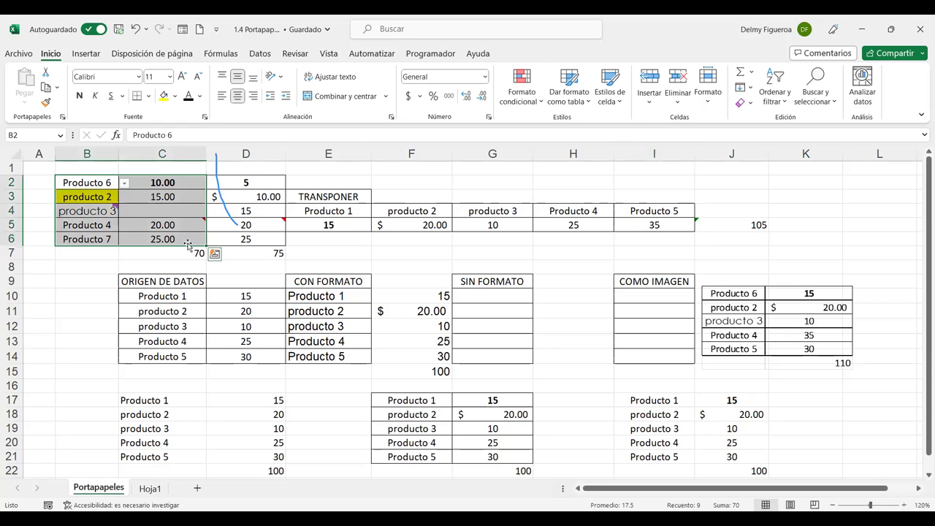
{"action": "key", "text": "ctrl+c"}
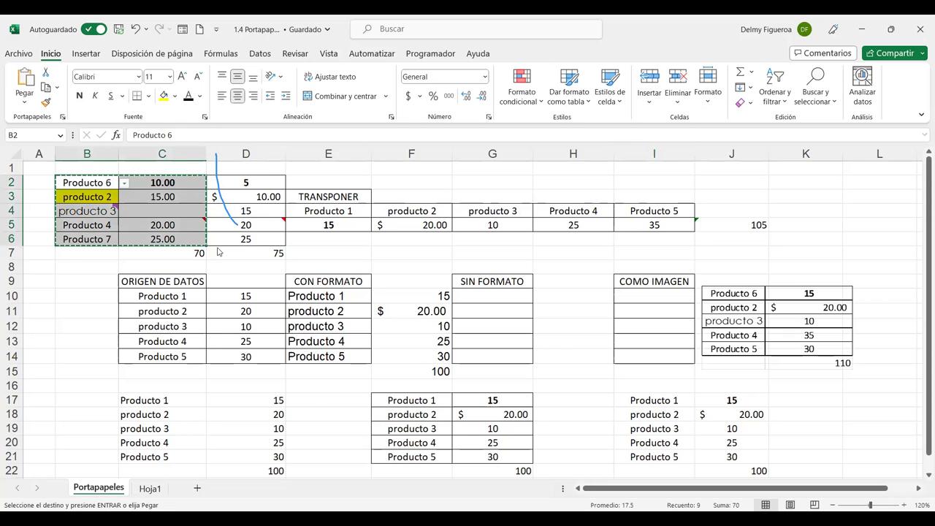
{"action": "key", "text": "ctrl+alt+v"}
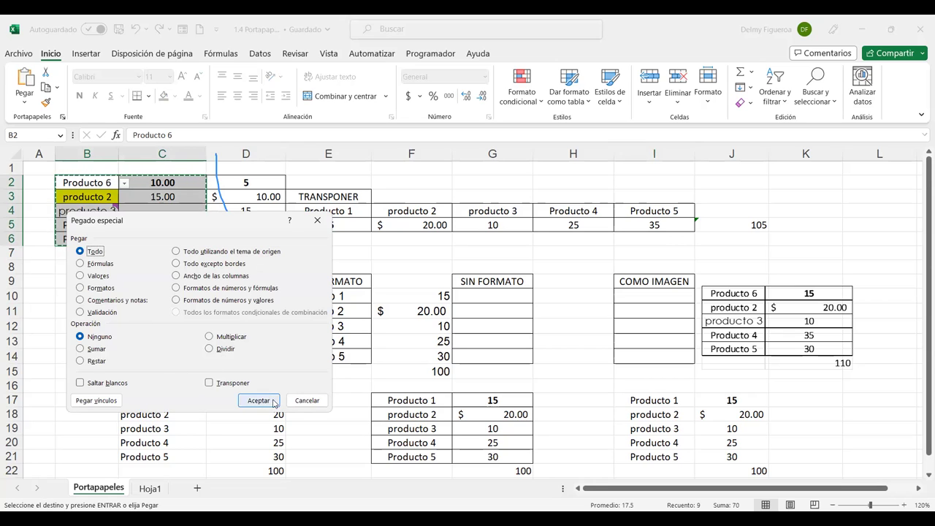
{"action": "left_click", "coordinate": [298, 401]}
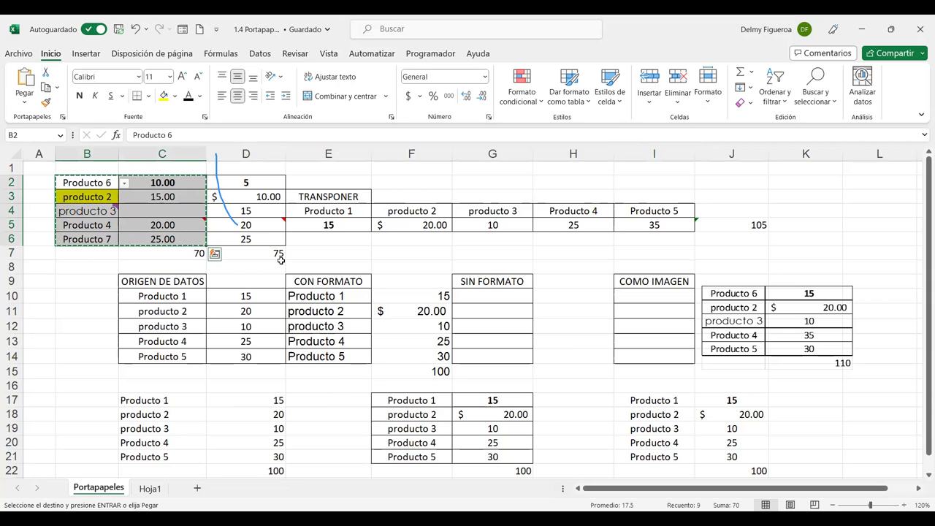
{"action": "left_click", "coordinate": [594, 285]}
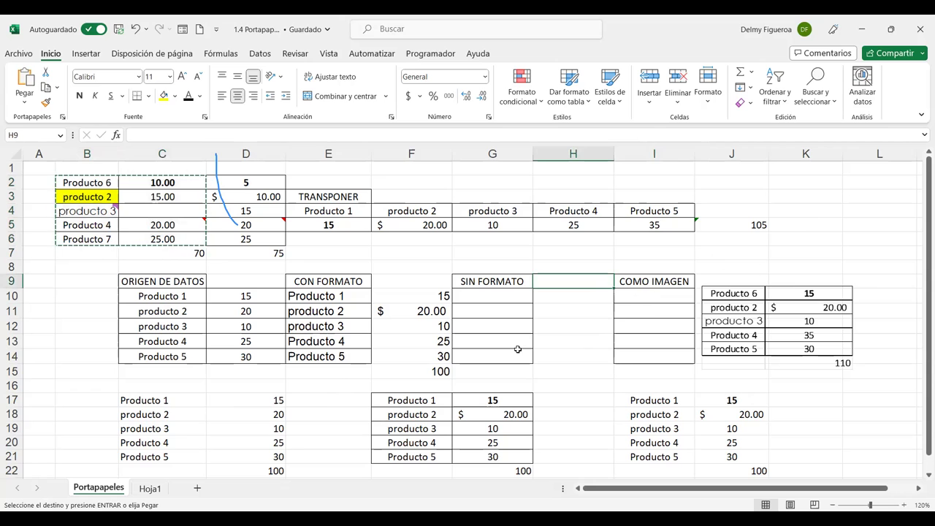
{"action": "left_click", "coordinate": [47, 170]}
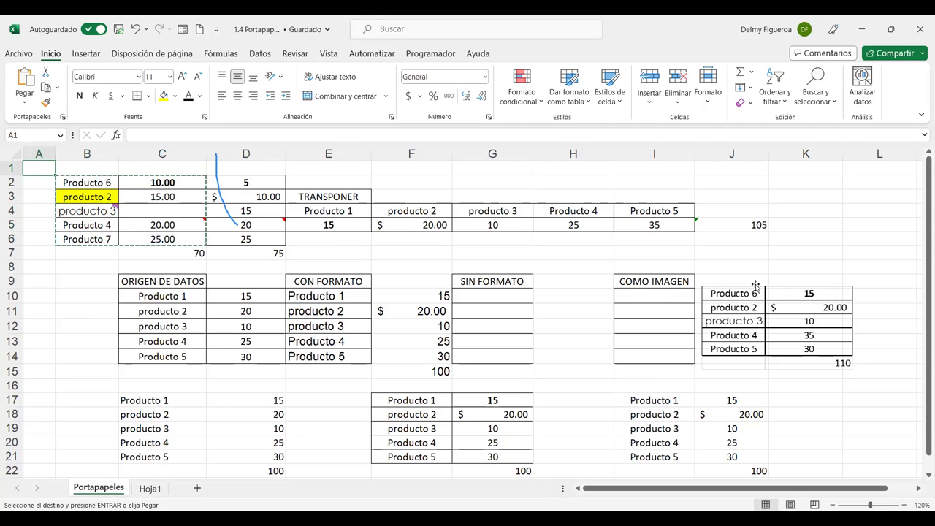
{"action": "left_click", "coordinate": [840, 212]}
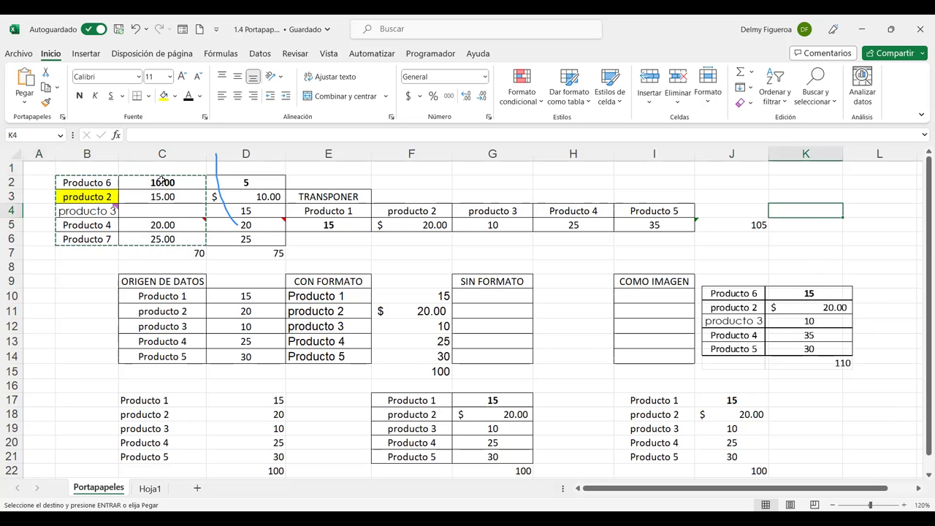
{"action": "left_click", "coordinate": [40, 171]}
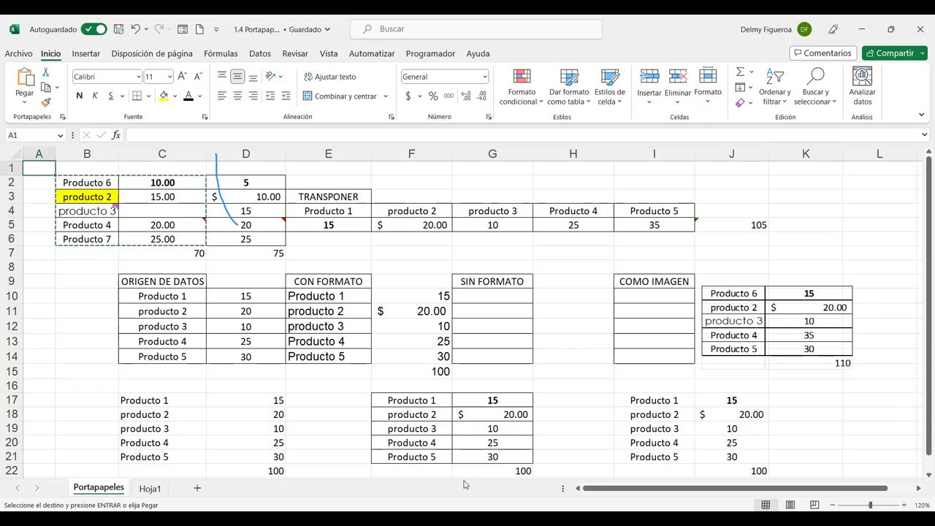
{"action": "left_click", "coordinate": [568, 373]}
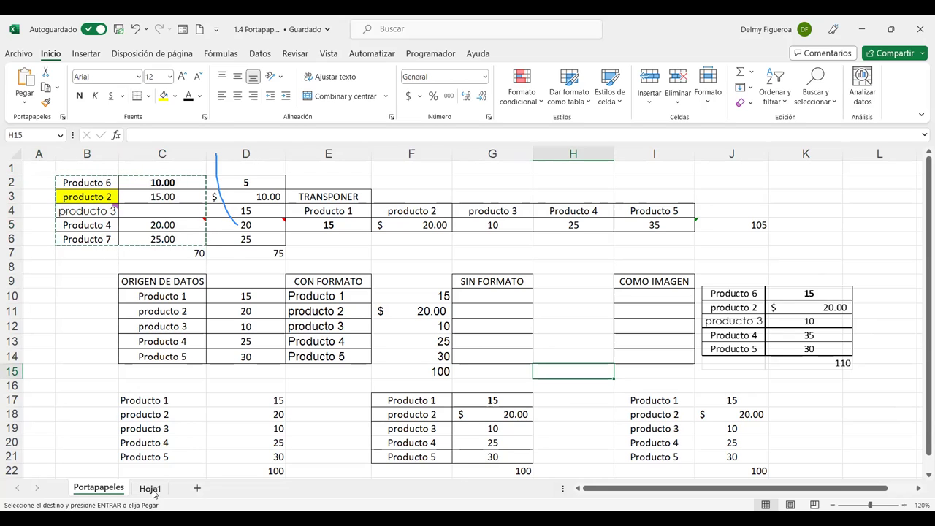
{"action": "left_click", "coordinate": [785, 239]}
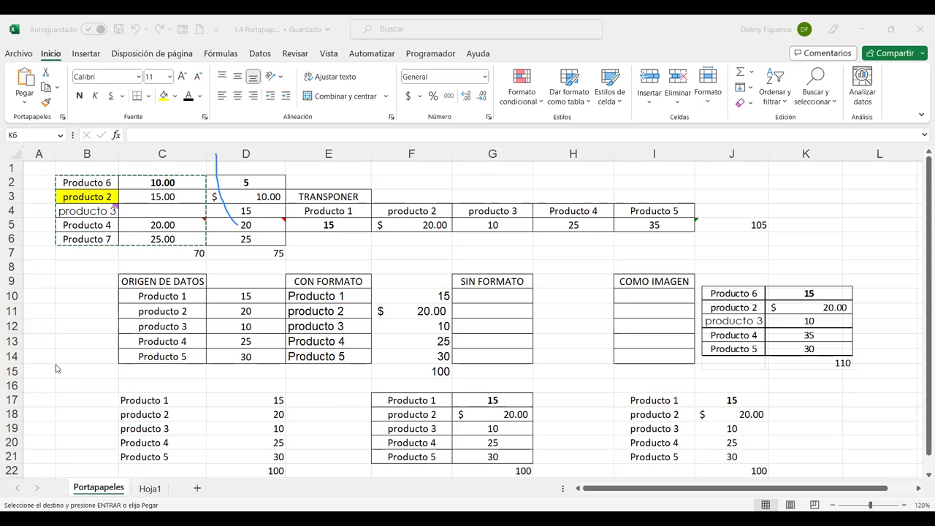
{"action": "left_click", "coordinate": [98, 337]}
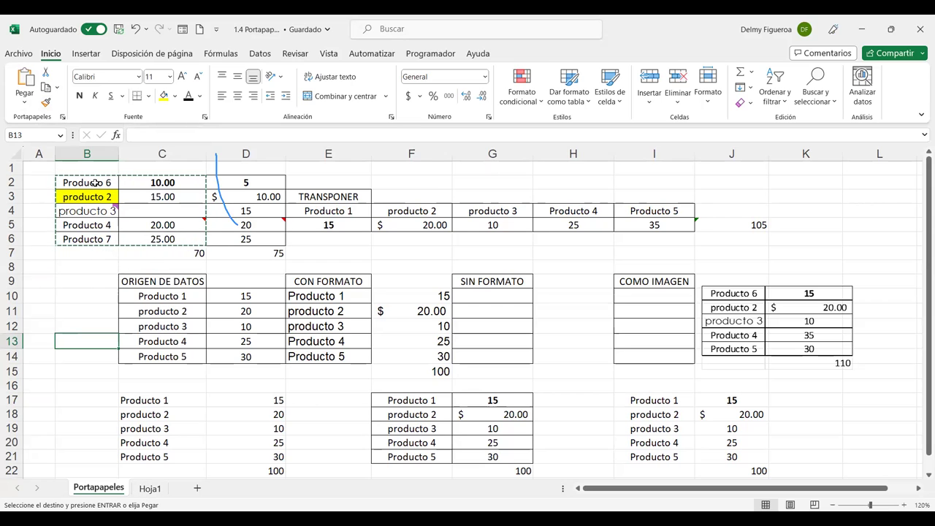
Fill the product names in B2:B6 with Oro, Énfasis 4, Claro 80%.
{"action": "left_click_drag", "start_coordinate": [96, 182], "coordinate": [86, 239]}
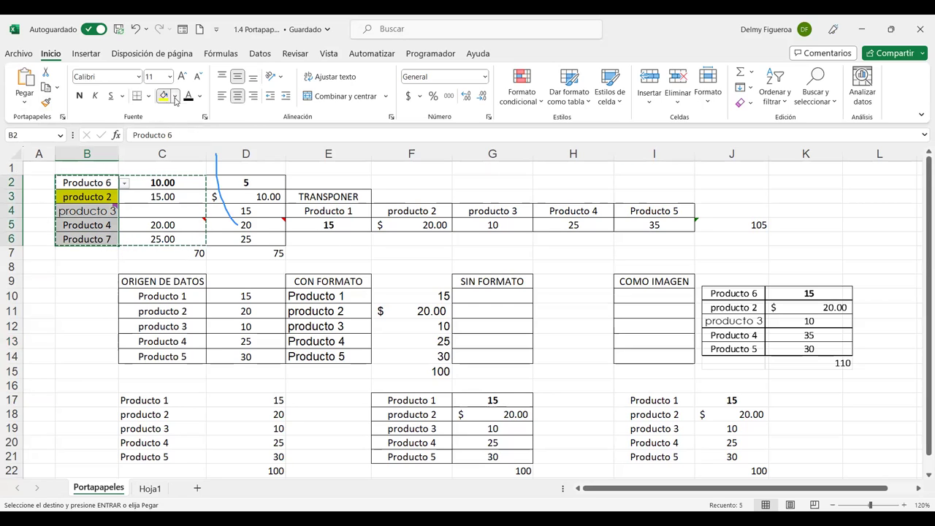
{"action": "left_click", "coordinate": [175, 100]}
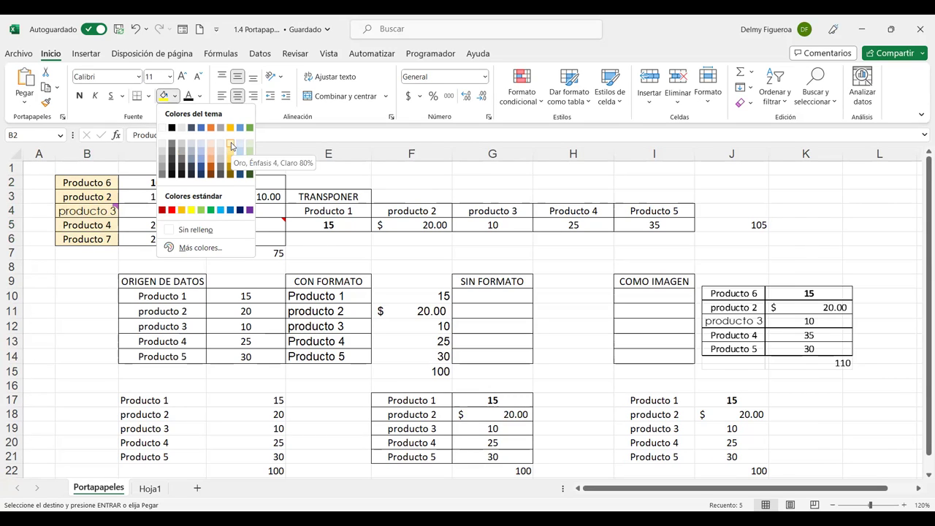
{"action": "left_click", "coordinate": [230, 144]}
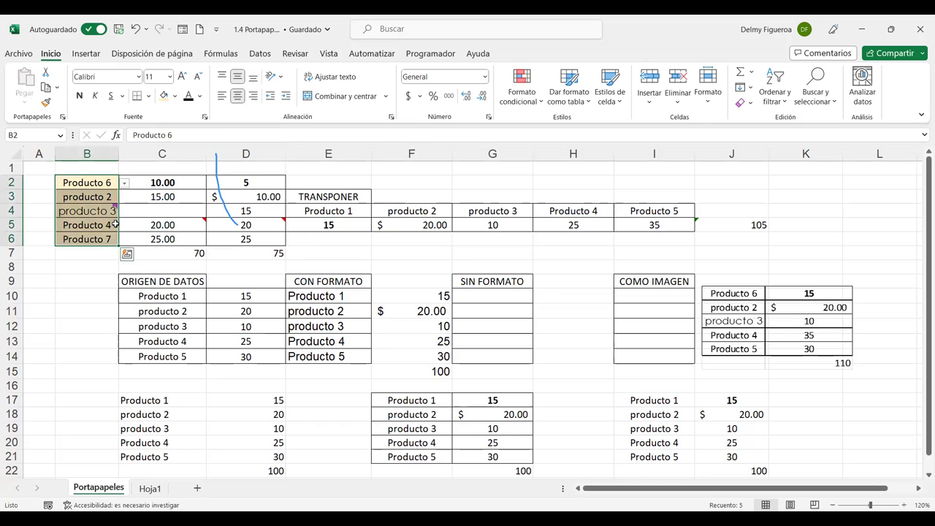
Set the product names' font to Baguet Script.
{"action": "left_click", "coordinate": [139, 77]}
{"action": "scroll", "coordinate": [138, 230], "scroll_direction": "down", "scroll_amount": 2}
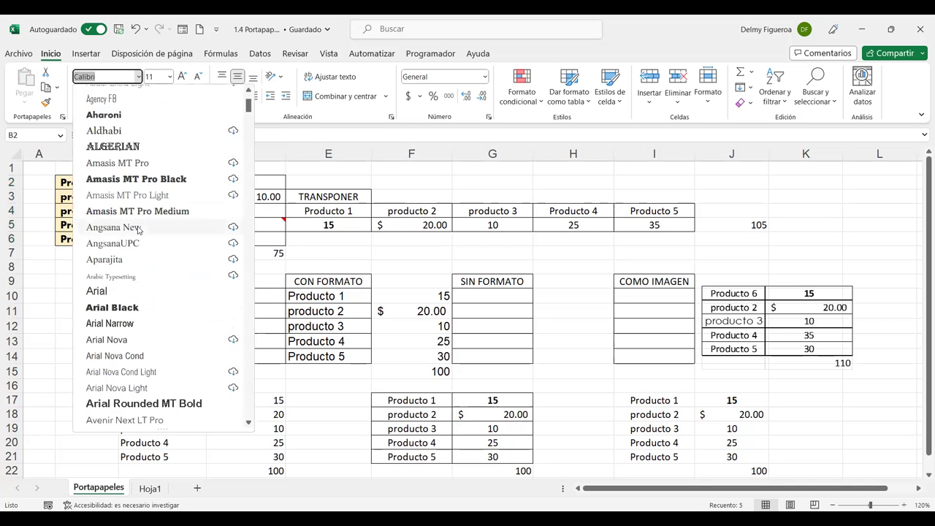
{"action": "scroll", "coordinate": [146, 278], "scroll_direction": "down", "scroll_amount": 3}
{"action": "scroll", "coordinate": [156, 328], "scroll_direction": "down", "scroll_amount": 4}
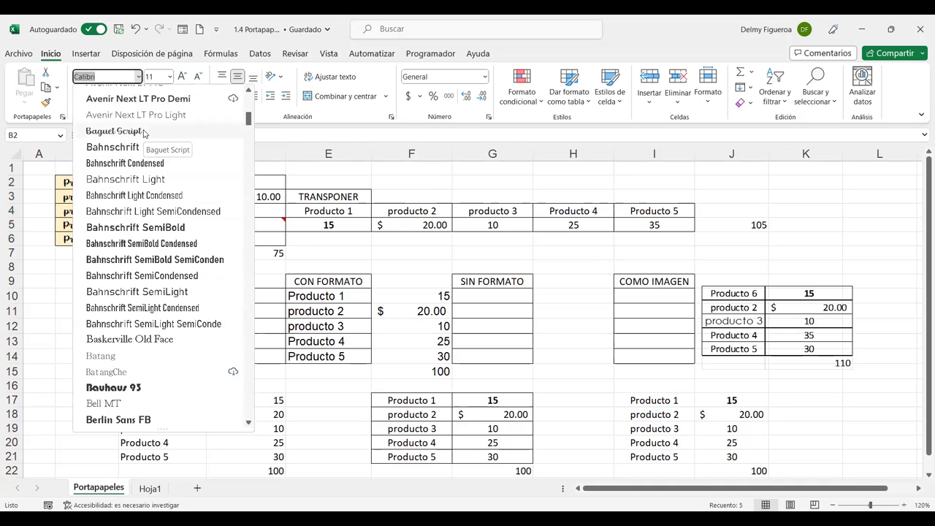
{"action": "left_click", "coordinate": [113, 131]}
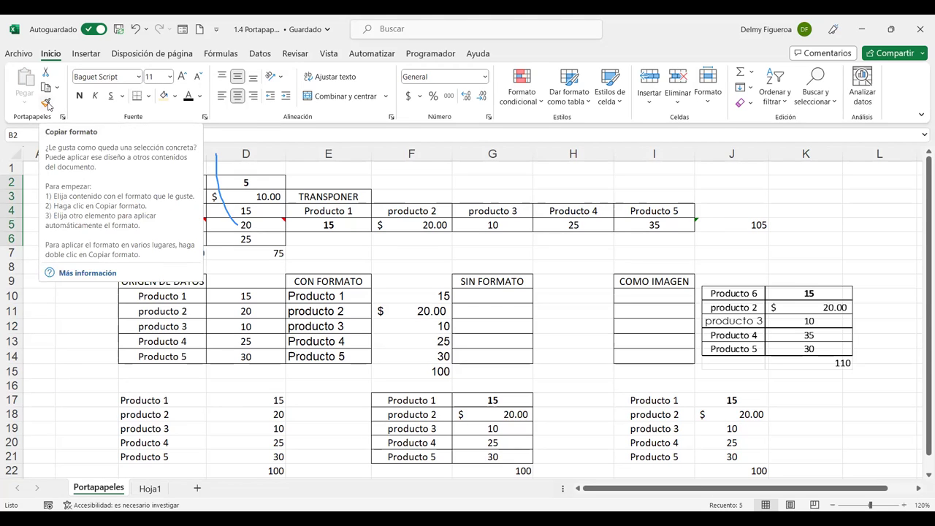
Use Copiar formato to apply B2:B6's Baguet Script and gold fill to C17:C21.
{"action": "left_click", "coordinate": [47, 106]}
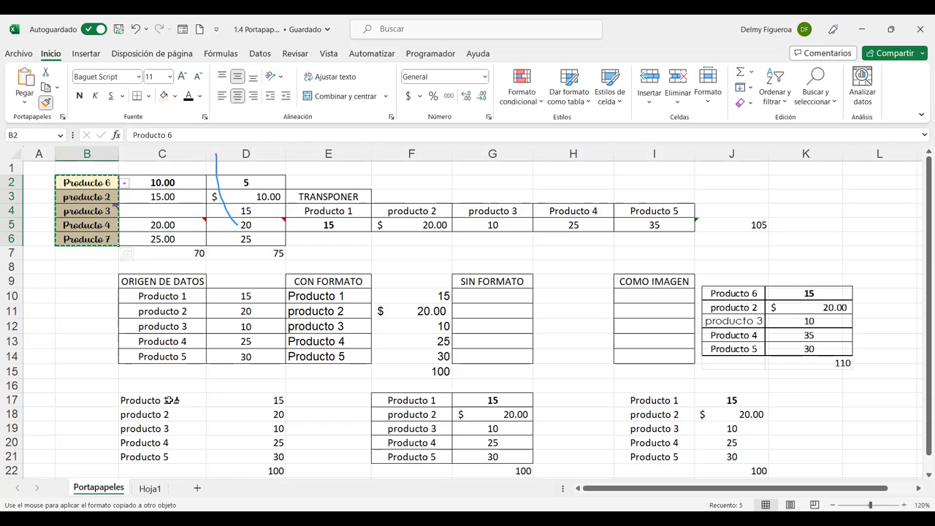
{"action": "left_click_drag", "start_coordinate": [175, 399], "coordinate": [174, 453]}
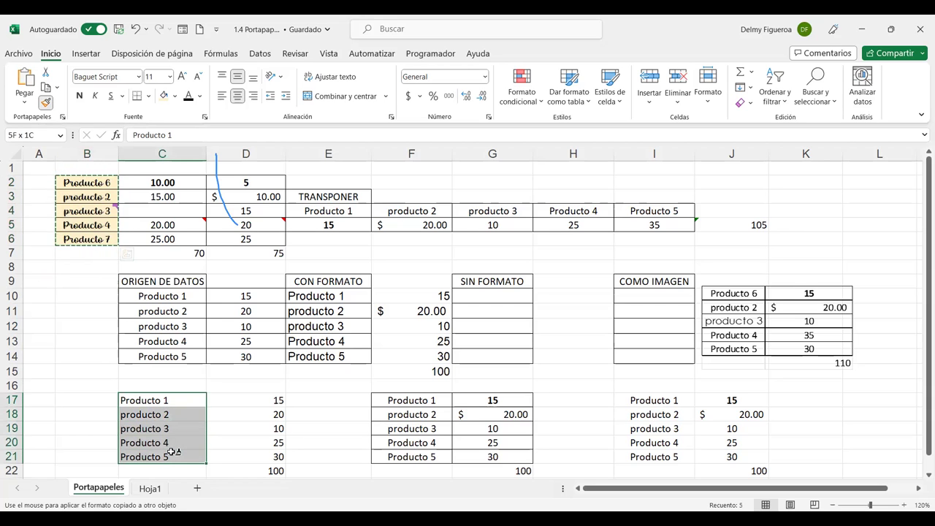
{"action": "left_click_drag", "start_coordinate": [174, 453], "coordinate": [171, 453]}
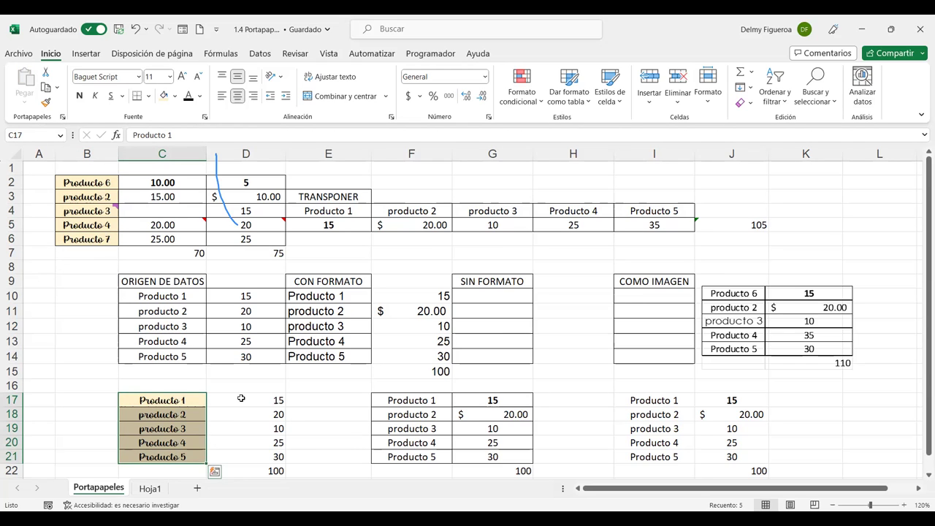
{"action": "scroll", "coordinate": [476, 371], "scroll_direction": "down", "scroll_amount": 1}
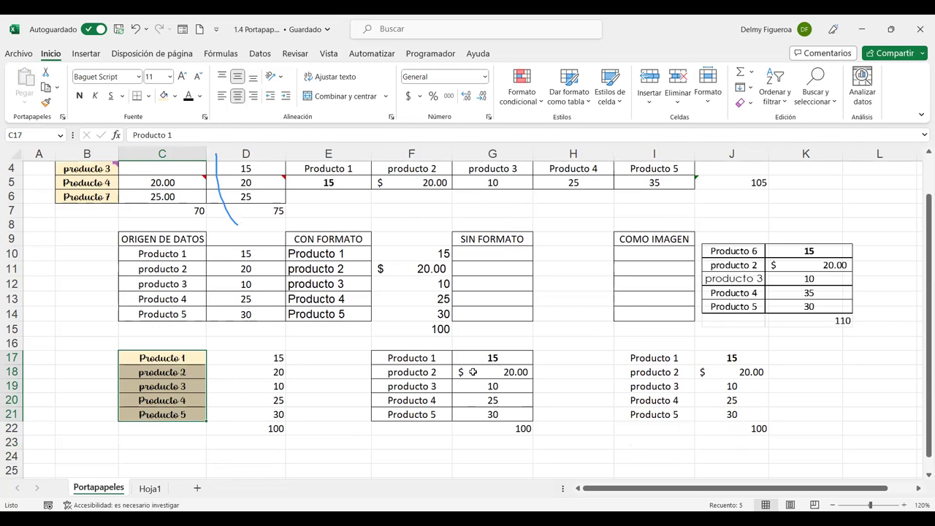
{"action": "mouse_move", "coordinate": [429, 359]}
{"action": "left_mouse_down"}
{"action": "mouse_move", "coordinate": [493, 416]}
{"action": "mouse_move", "coordinate": [519, 396]}
{"action": "left_mouse_up"}
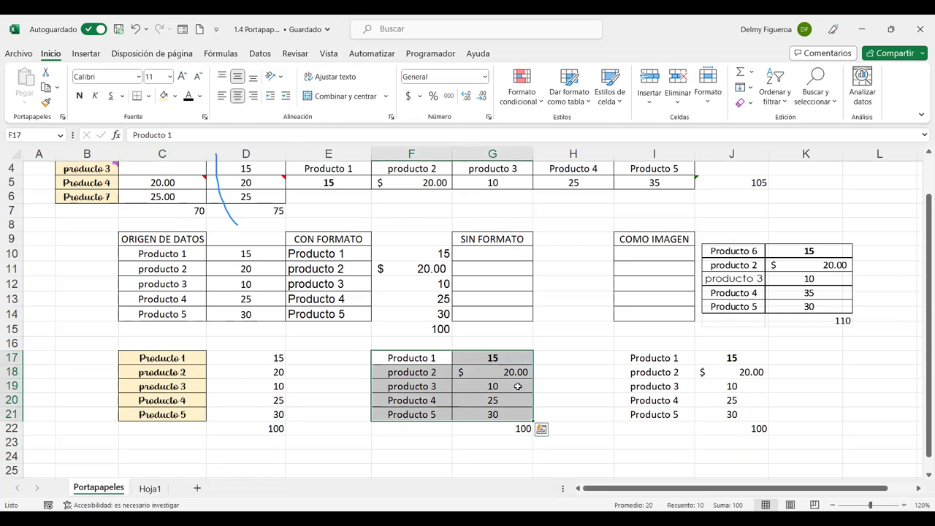
Give F17:G21 a blue double-line outer border in Format Cells.
{"action": "key", "text": "ctrl+1"}
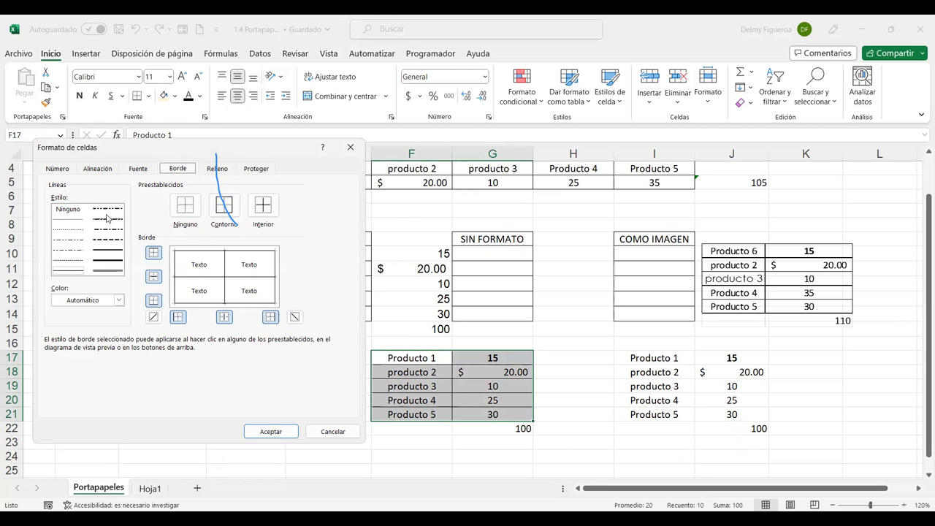
{"action": "left_click", "coordinate": [117, 270]}
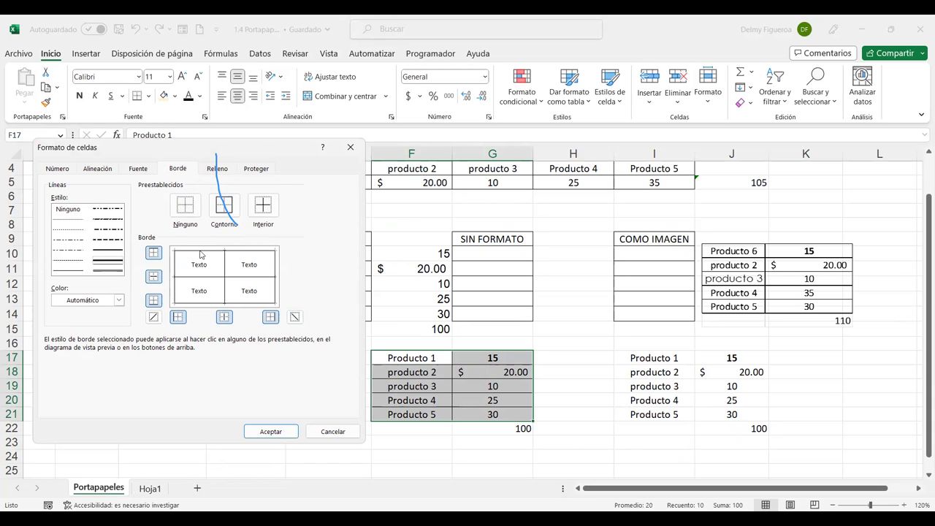
{"action": "left_click", "coordinate": [217, 212]}
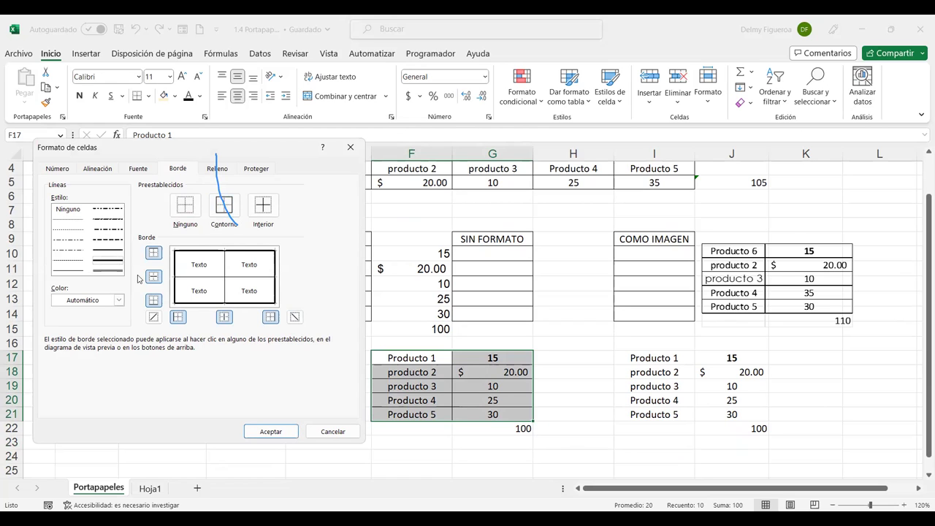
{"action": "left_click", "coordinate": [118, 300]}
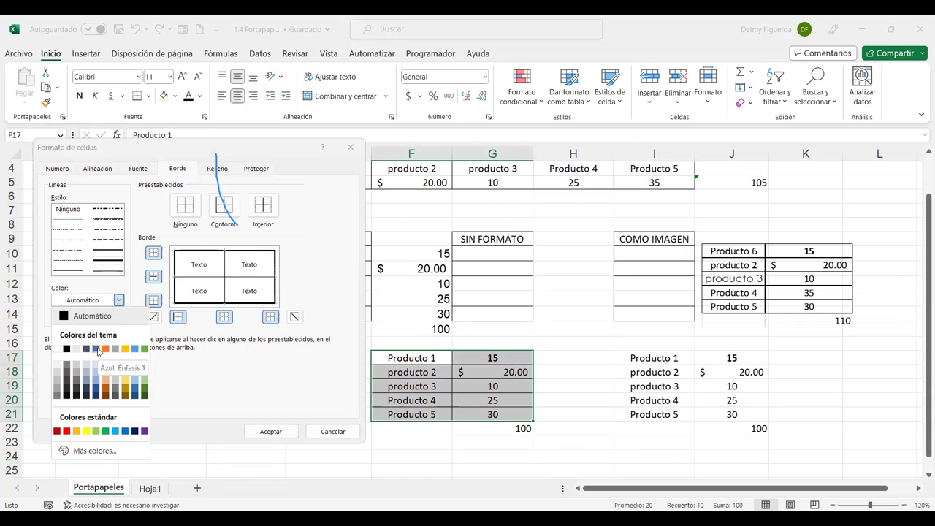
{"action": "left_click", "coordinate": [97, 349]}
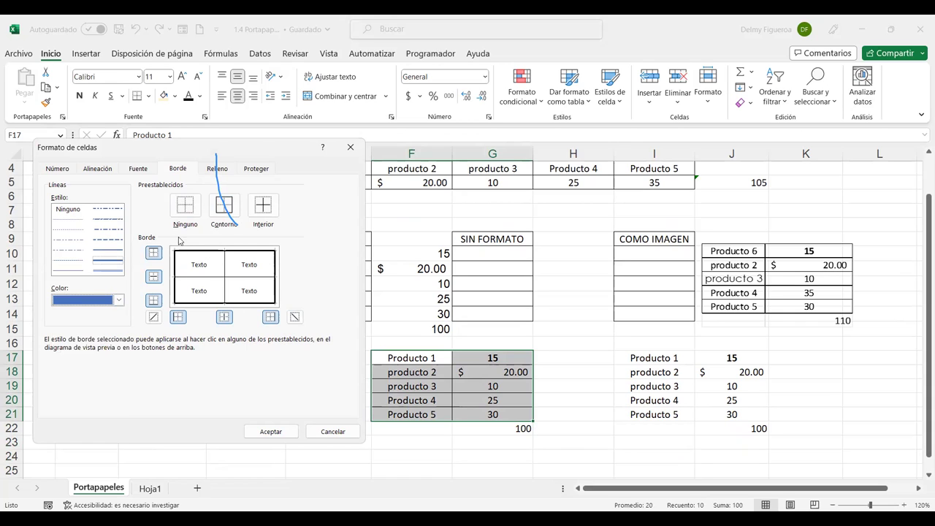
{"action": "left_click", "coordinate": [226, 208]}
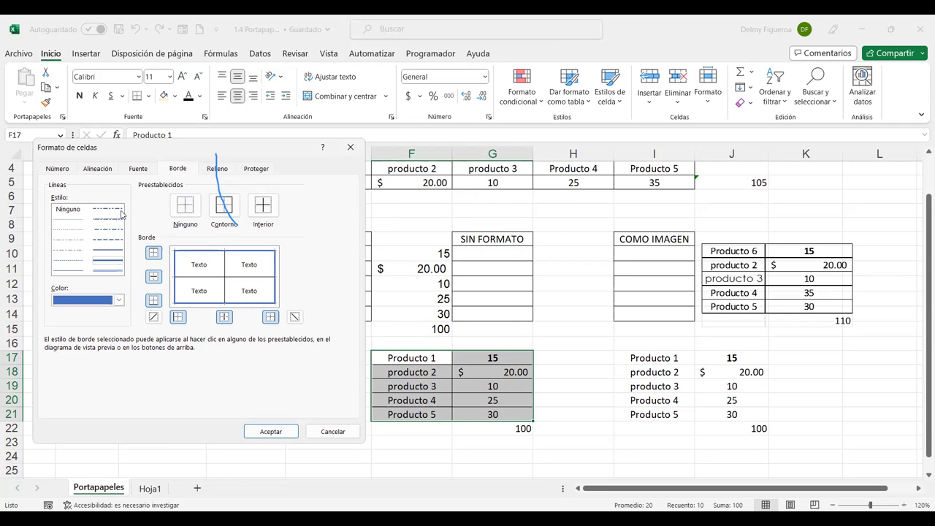
Add thin orange lines between the inner cells and apply the borders.
{"action": "left_click", "coordinate": [78, 270]}
{"action": "left_click", "coordinate": [263, 205]}
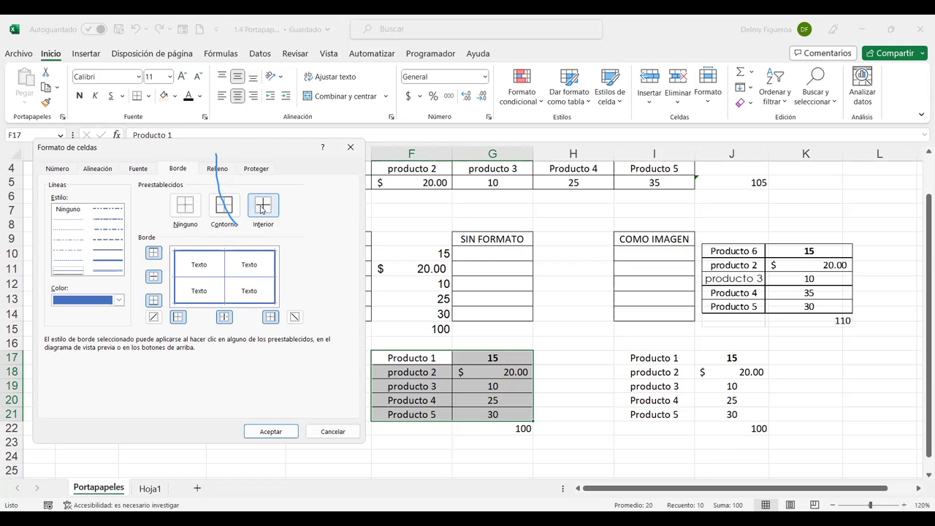
{"action": "left_click", "coordinate": [119, 301]}
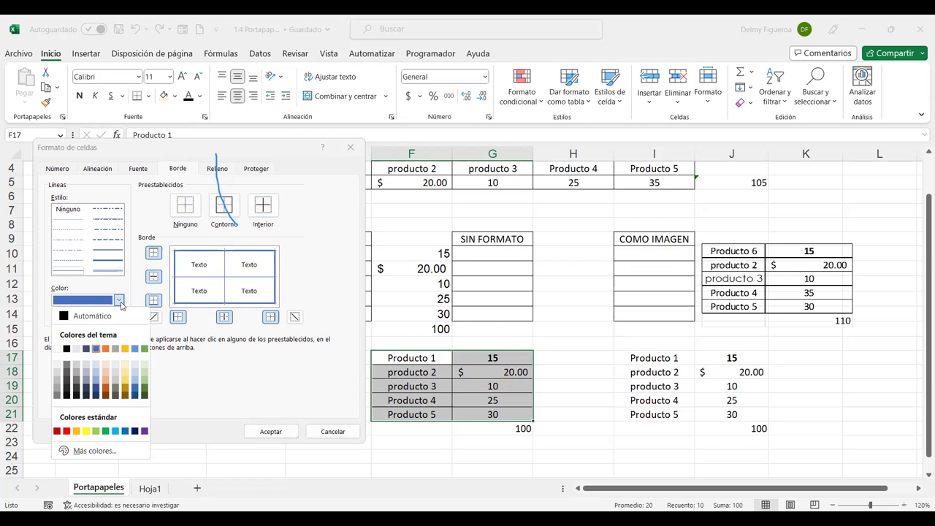
{"action": "left_click", "coordinate": [106, 349]}
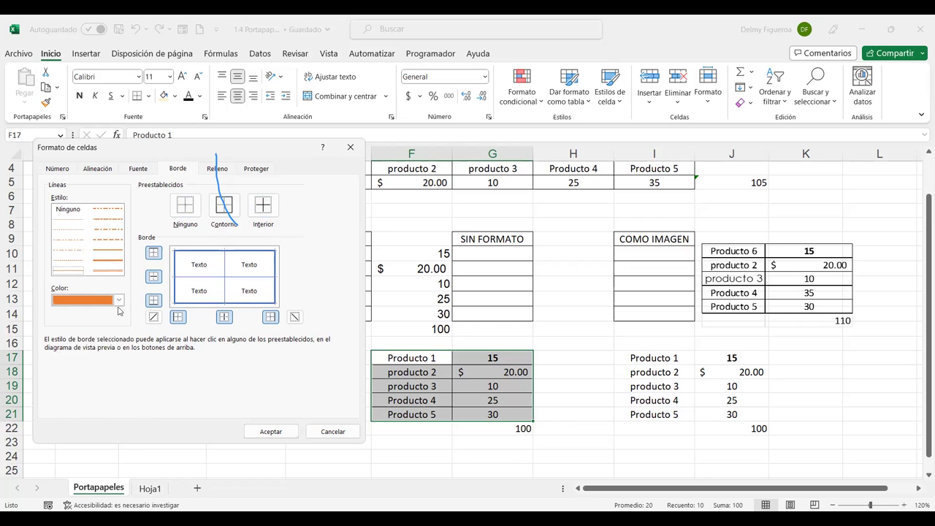
{"action": "left_click", "coordinate": [259, 211]}
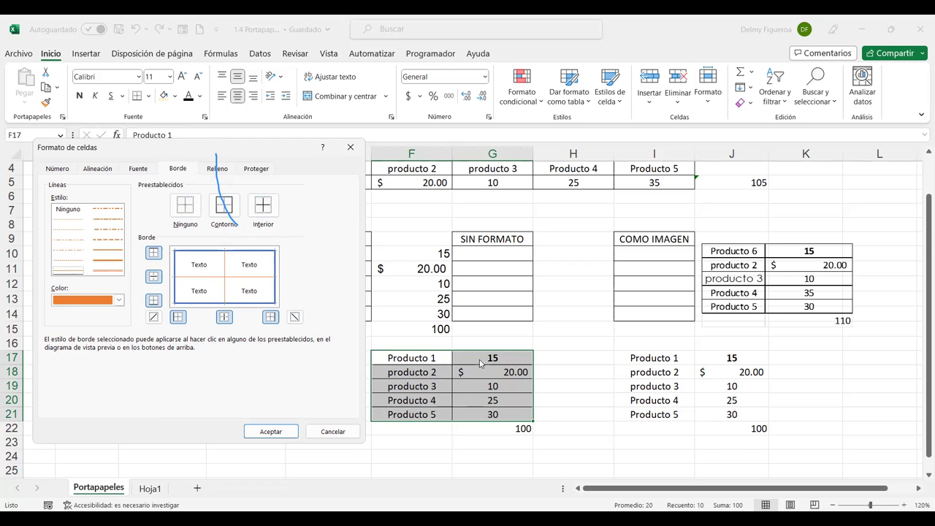
{"action": "left_click", "coordinate": [282, 436]}
{"action": "left_click", "coordinate": [574, 371]}
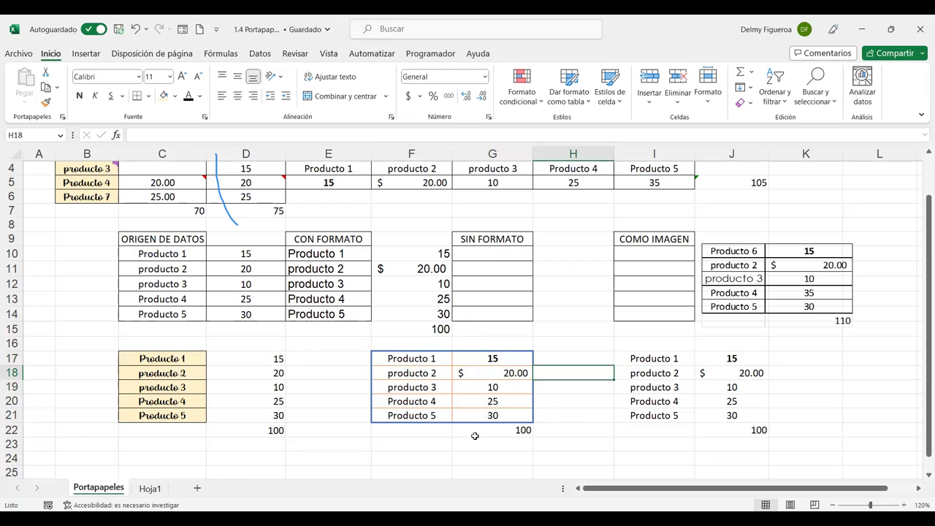
Reopen Format Cells without changes and select the I17:J22 table.
{"action": "key", "text": "ctrl+1"}
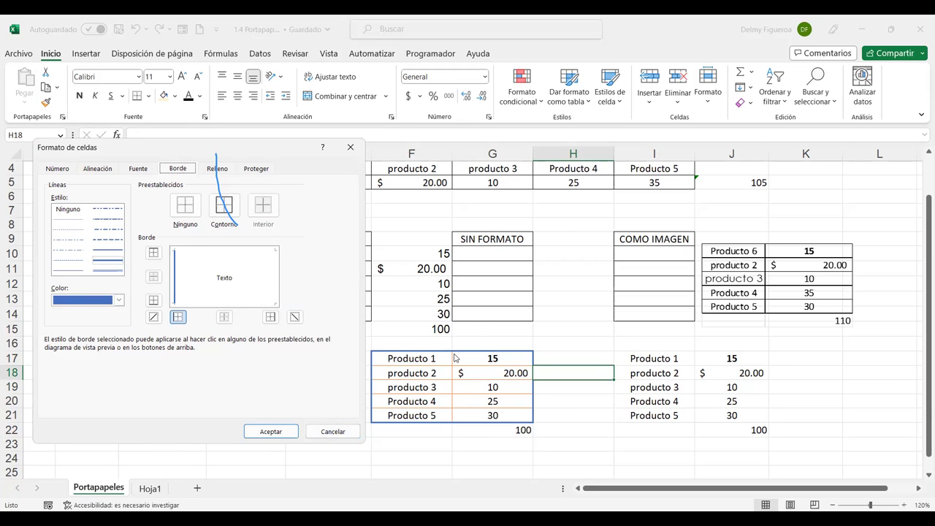
{"action": "left_click", "coordinate": [329, 432]}
{"action": "mouse_move", "coordinate": [653, 359]}
{"action": "left_mouse_down"}
{"action": "mouse_move", "coordinate": [726, 374]}
{"action": "mouse_move", "coordinate": [739, 425]}
{"action": "left_mouse_up"}
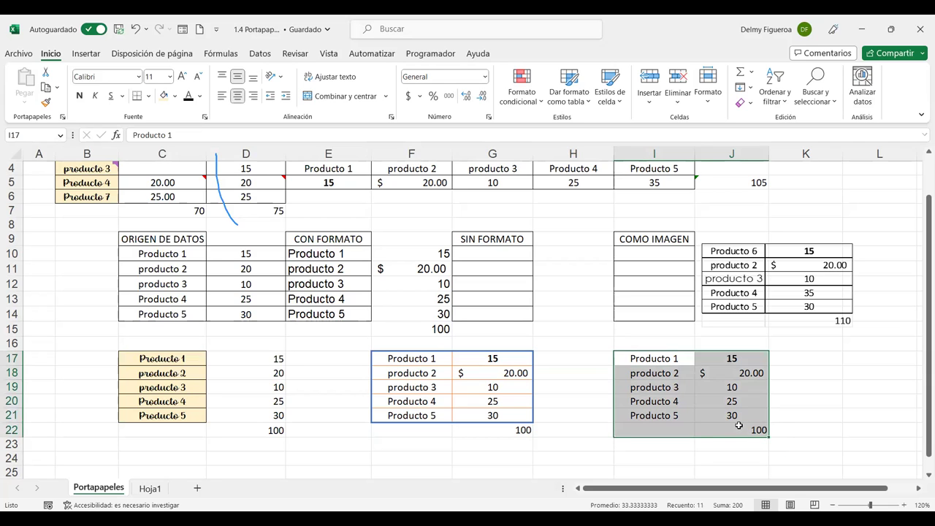
Give I17:J22 a black outer border on the top, bottom and sides.
{"action": "key", "text": "ctrl+1"}
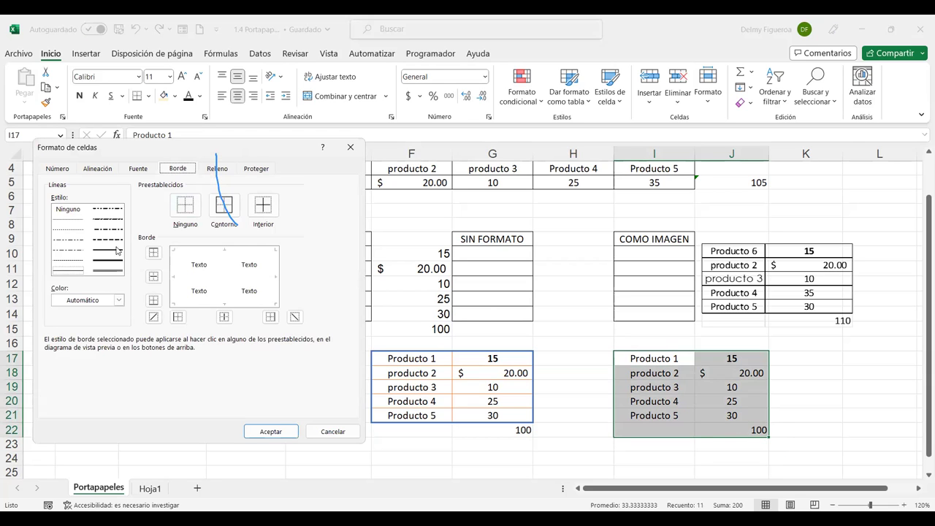
{"action": "left_click", "coordinate": [114, 271]}
{"action": "left_click", "coordinate": [154, 252]}
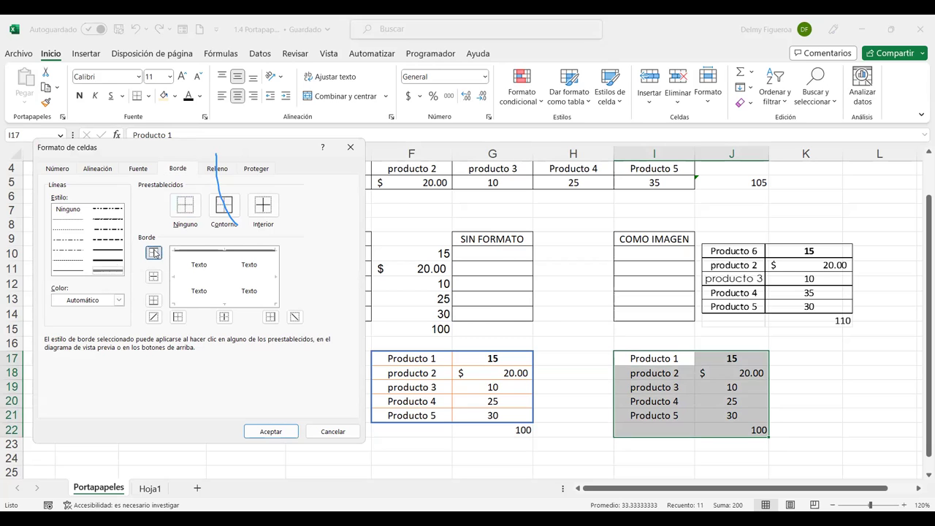
{"action": "left_click", "coordinate": [153, 300]}
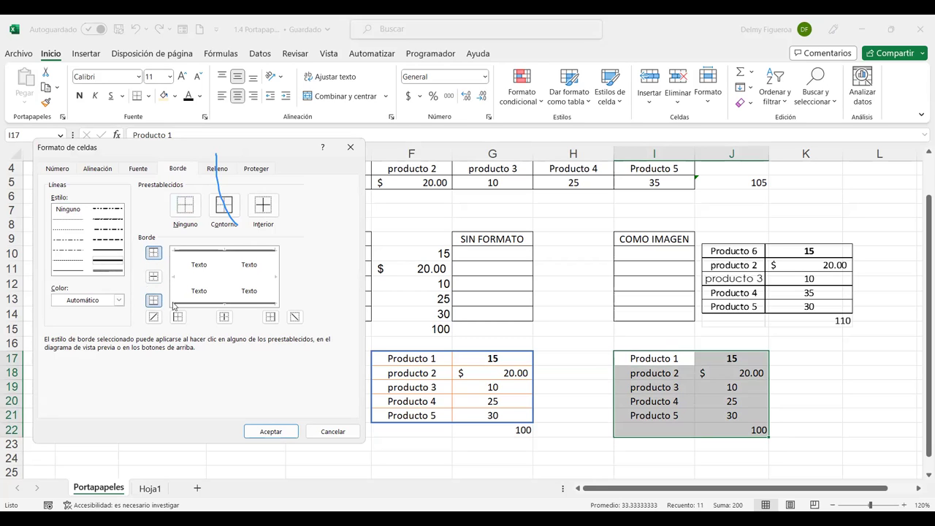
{"action": "left_click", "coordinate": [270, 316]}
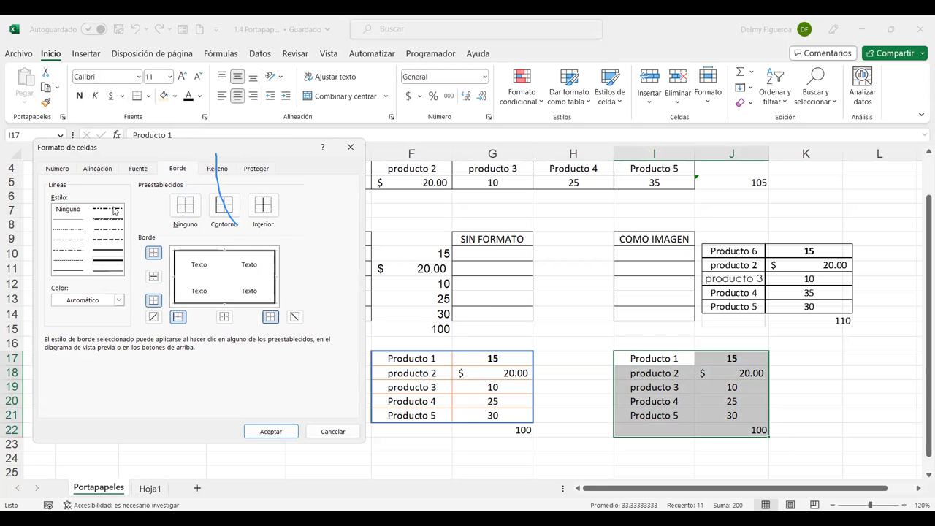
Add thick light-green lines between the inner cells and apply the borders.
{"action": "left_click", "coordinate": [108, 252]}
{"action": "left_click", "coordinate": [264, 210]}
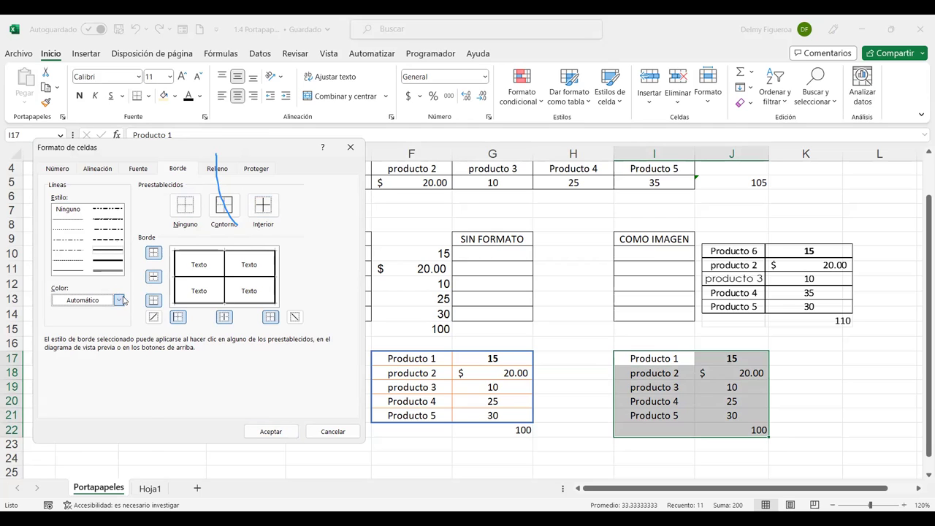
{"action": "left_click", "coordinate": [119, 301]}
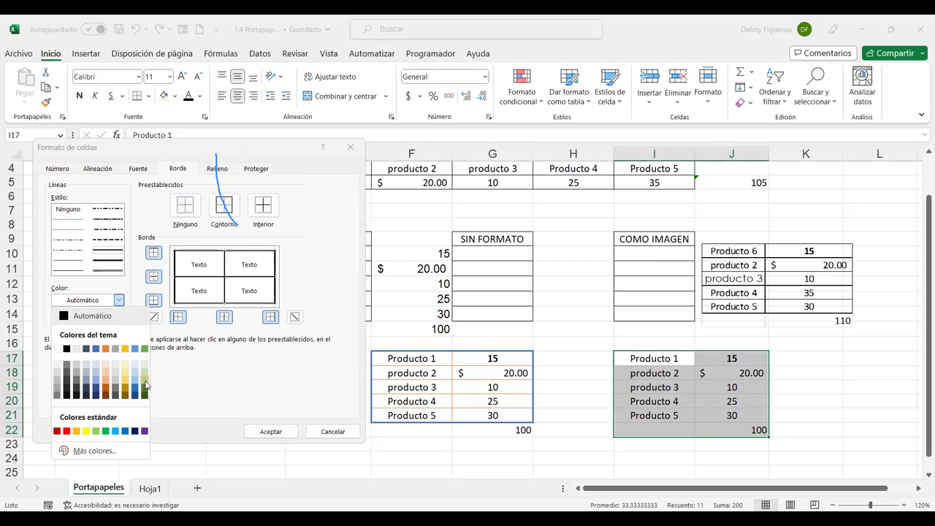
{"action": "left_click", "coordinate": [146, 382]}
{"action": "left_click", "coordinate": [263, 206]}
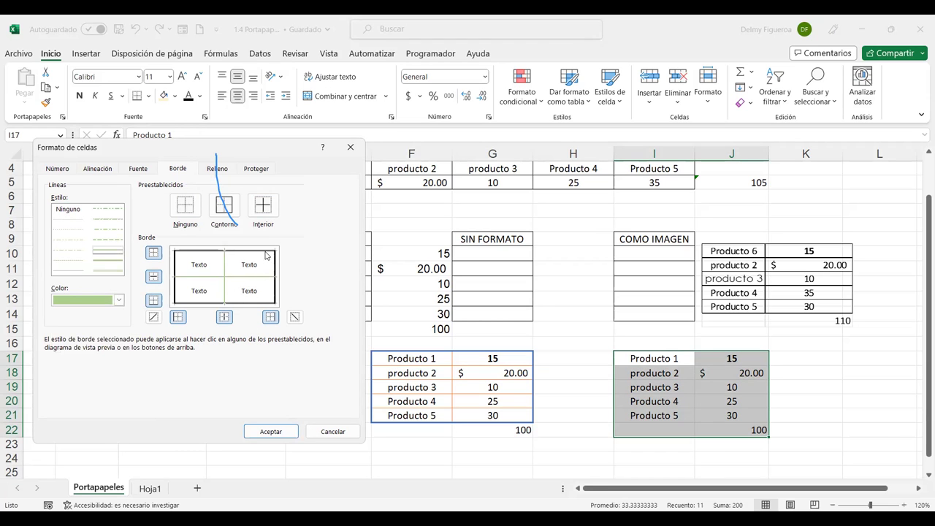
{"action": "left_click", "coordinate": [285, 431]}
{"action": "left_click", "coordinate": [792, 385]}
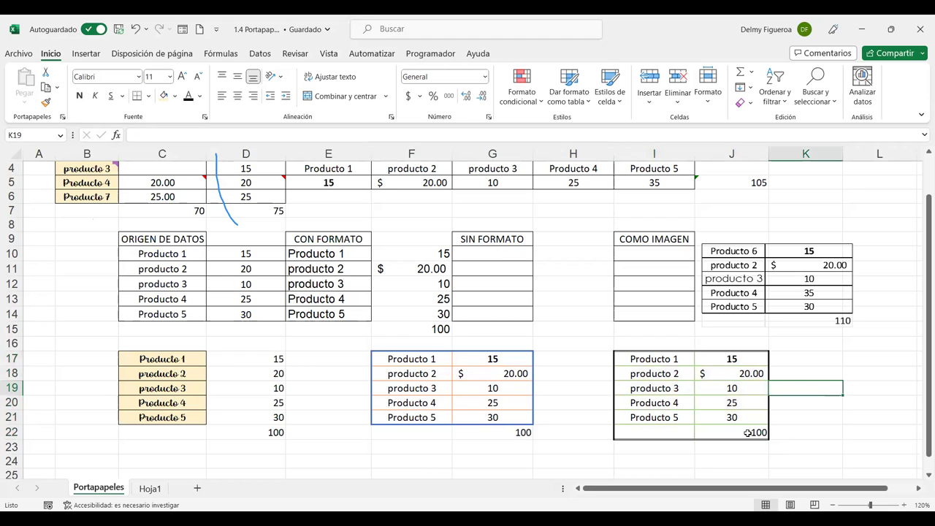
{"action": "left_click", "coordinate": [733, 405]}
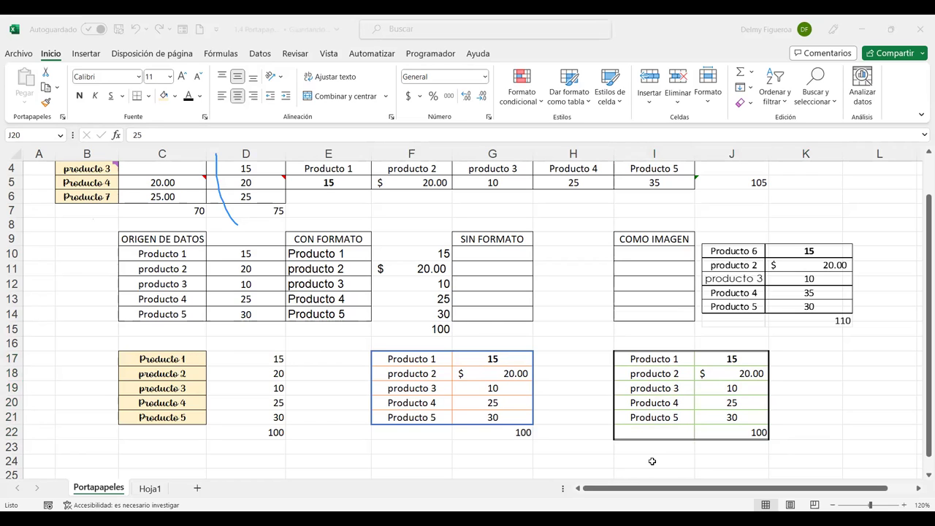
{"action": "scroll", "coordinate": [211, 378], "scroll_direction": "up", "scroll_amount": 1}
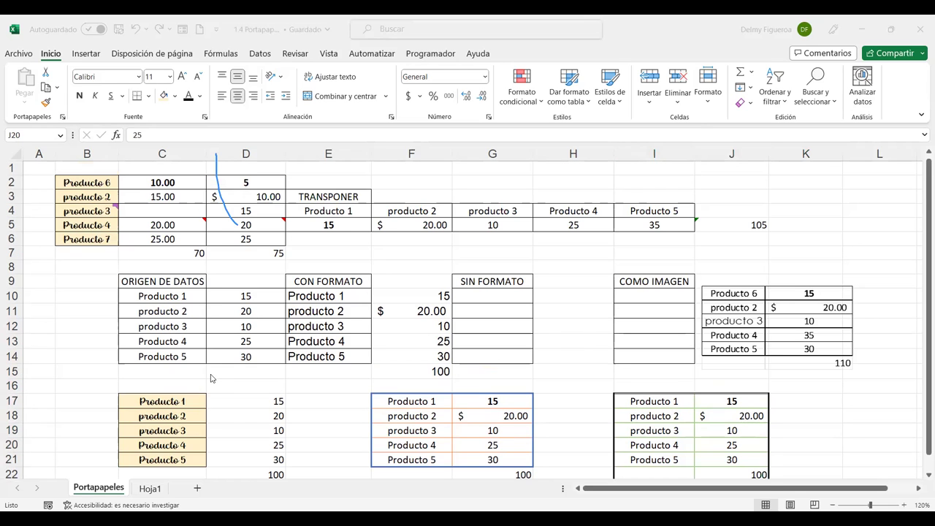
{"action": "left_click", "coordinate": [177, 210]}
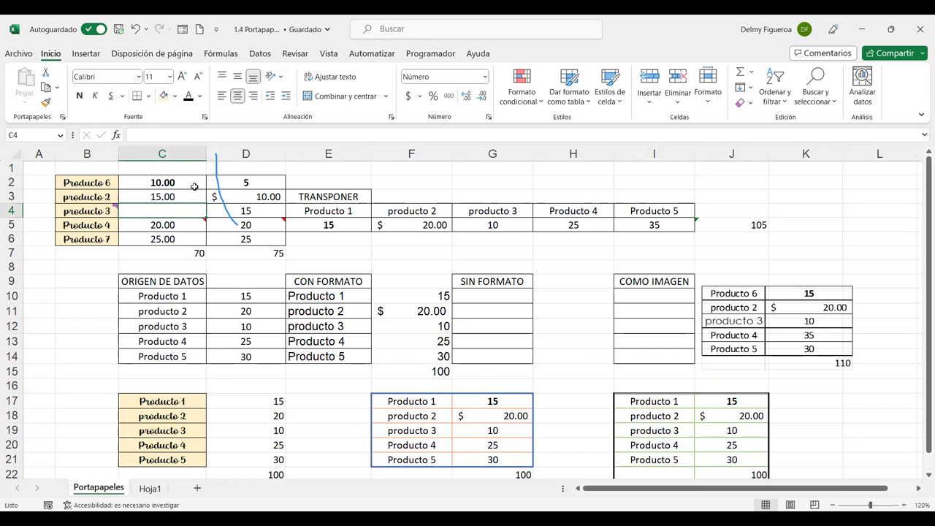
{"action": "left_click", "coordinate": [150, 488]}
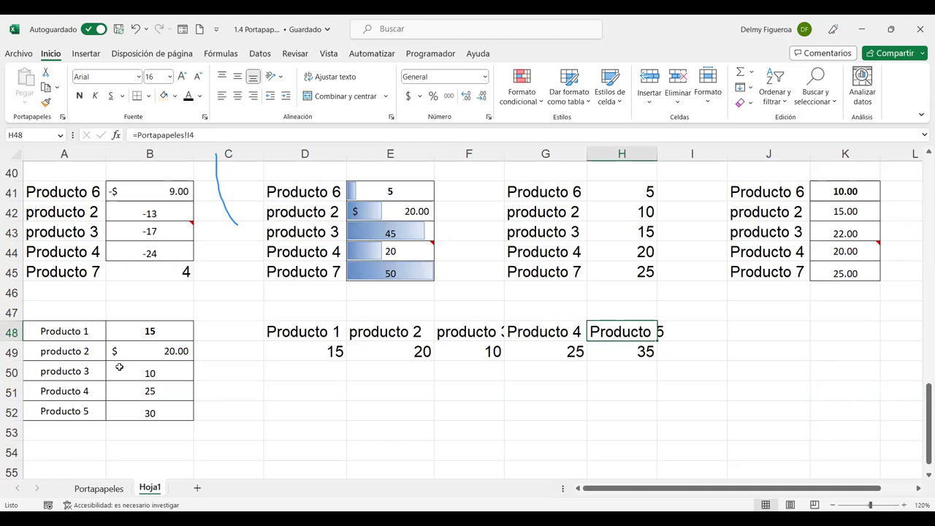
{"action": "left_click", "coordinate": [102, 488]}
{"action": "left_click_drag", "start_coordinate": [181, 180], "coordinate": [173, 239]}
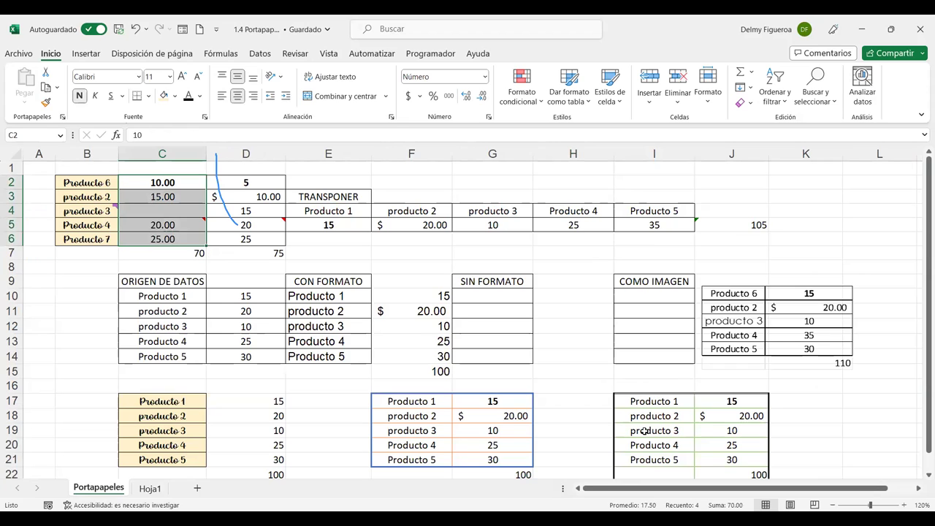
{"action": "key", "text": "super+shift+s"}
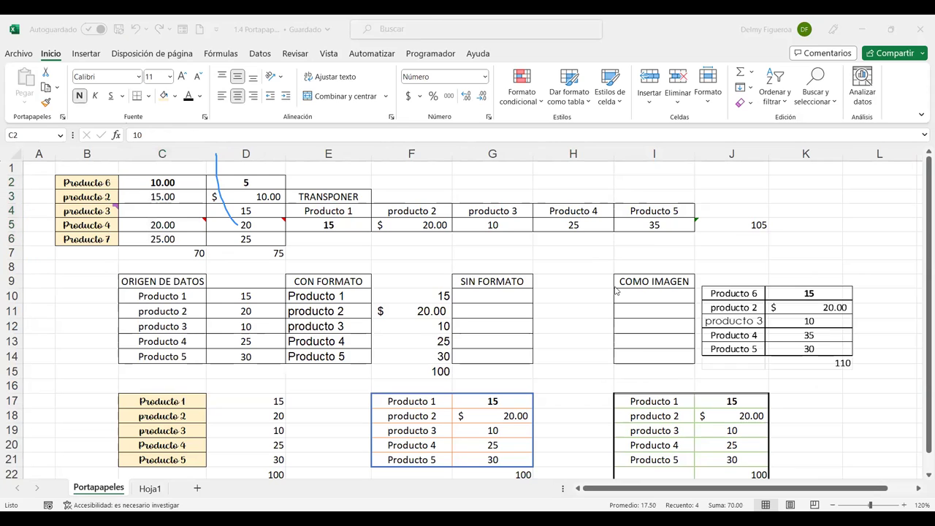
{"action": "key", "text": "Escape"}
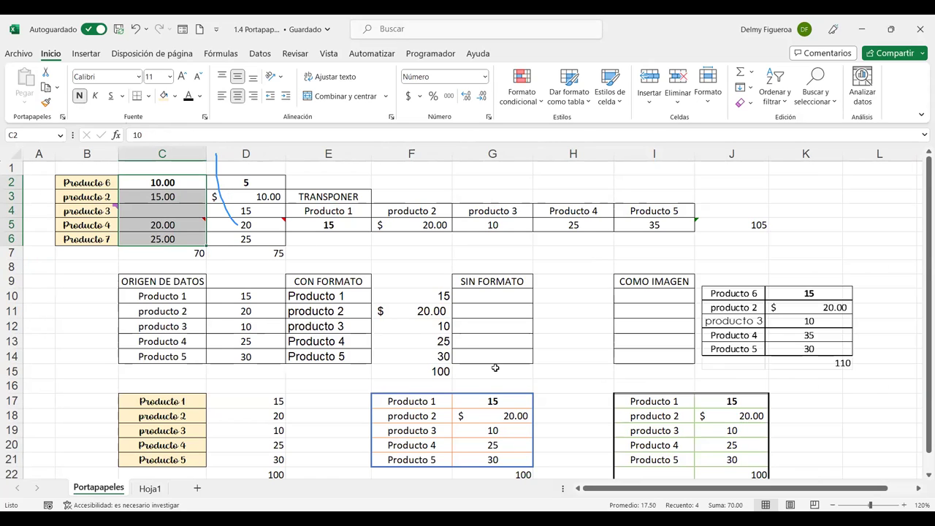
{"action": "key", "text": "super+shift+s"}
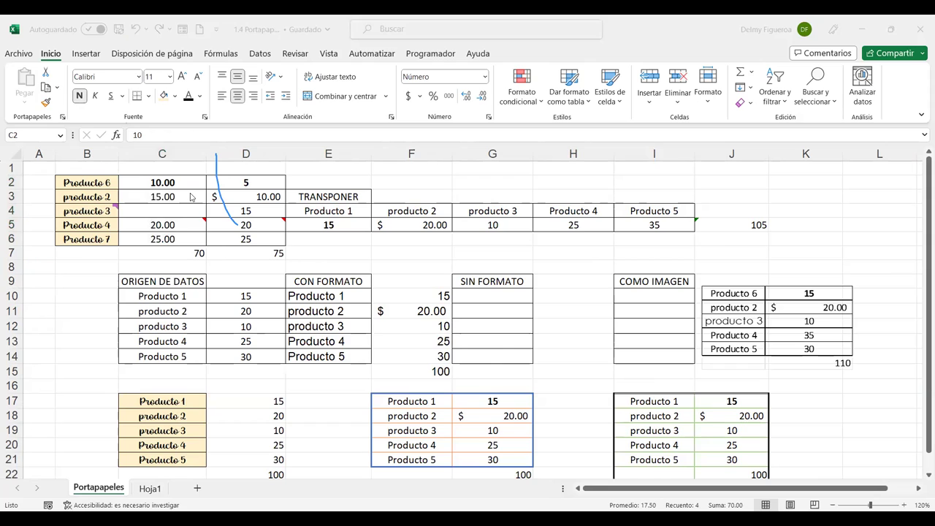
{"action": "mouse_move", "coordinate": [196, 224]}
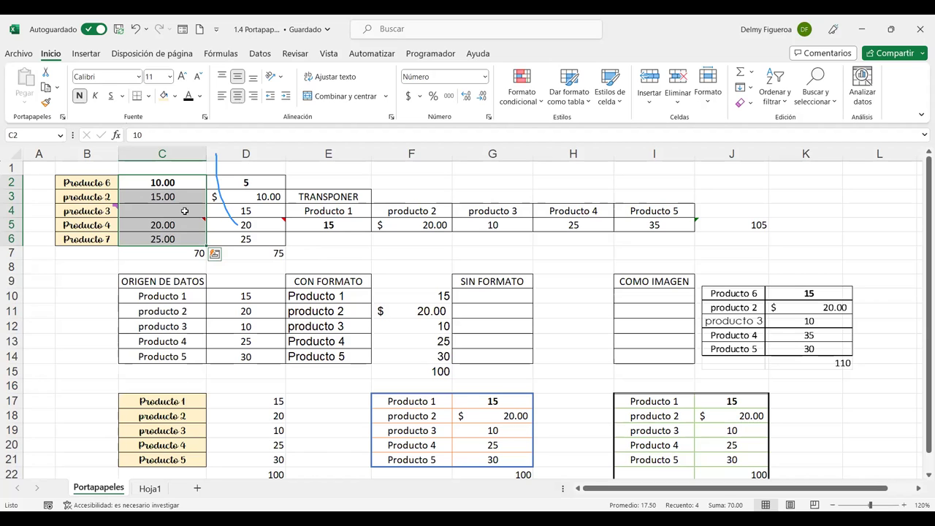
Pick J48 on Hoja1 as the destination and copy prices C2:C6 from Portapapeles.
{"action": "key", "text": "Escape"}
{"action": "left_click", "coordinate": [151, 488]}
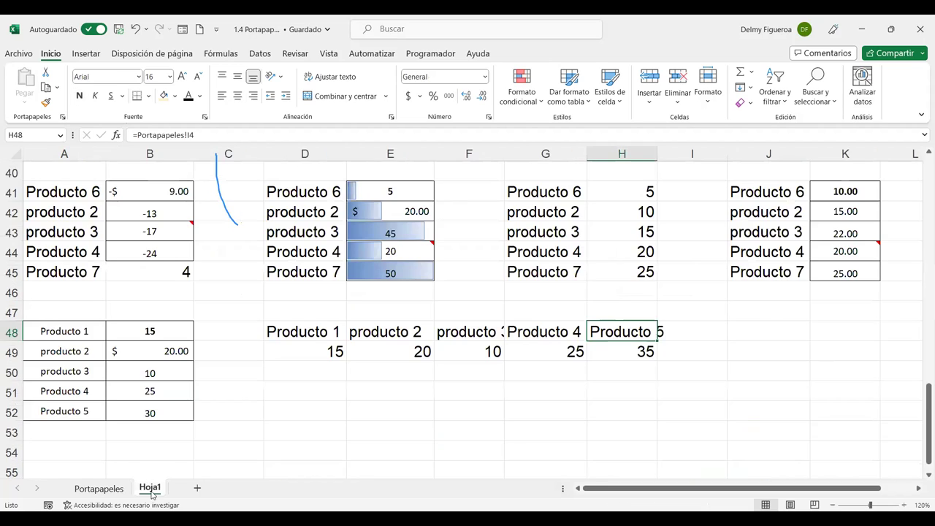
{"action": "left_click", "coordinate": [782, 326]}
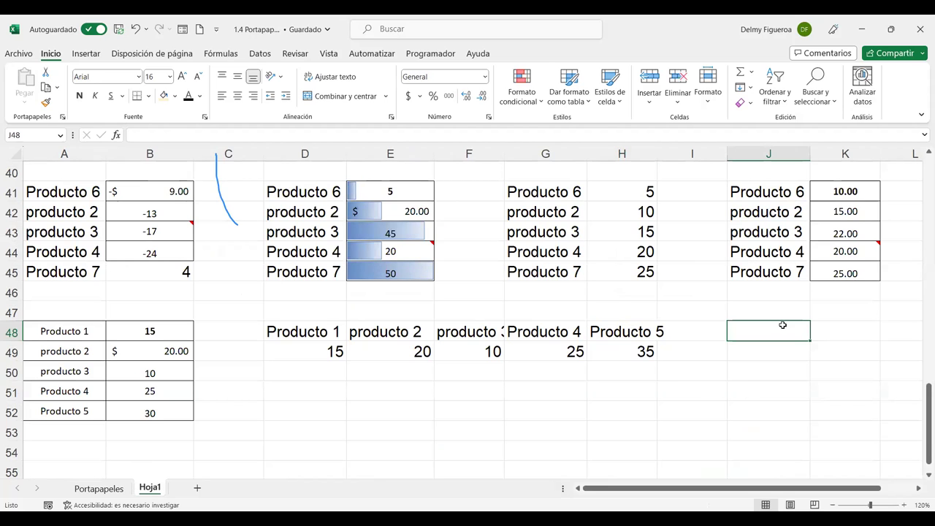
{"action": "left_click", "coordinate": [98, 488]}
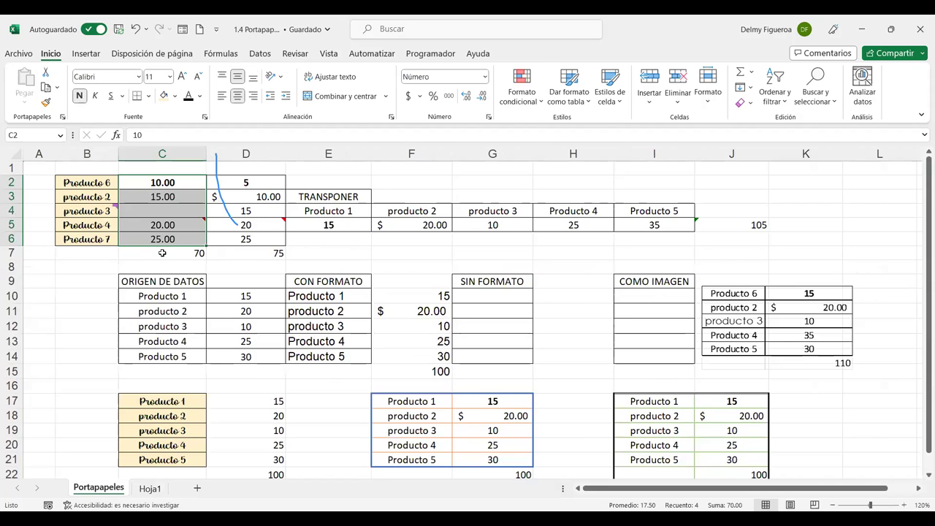
{"action": "key", "text": "ctrl+c"}
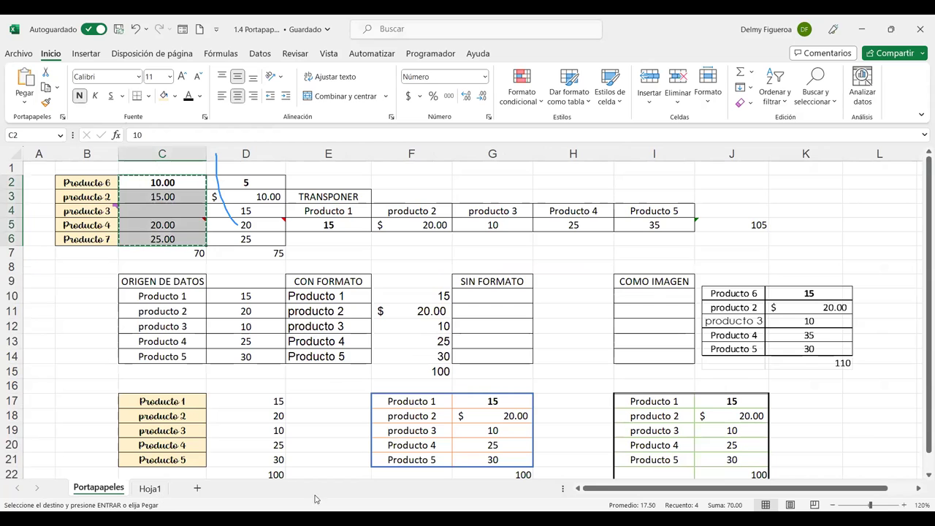
Paste the prices 10.00, 15.00, blank, 20.00, 25.00 into Hoja1's J48:J52.
{"action": "left_click", "coordinate": [152, 488]}
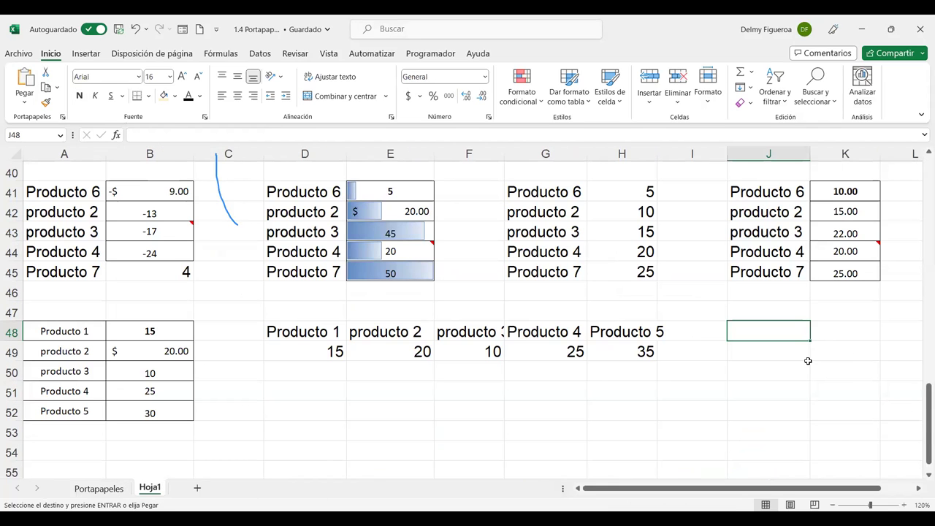
{"action": "left_click", "coordinate": [110, 489]}
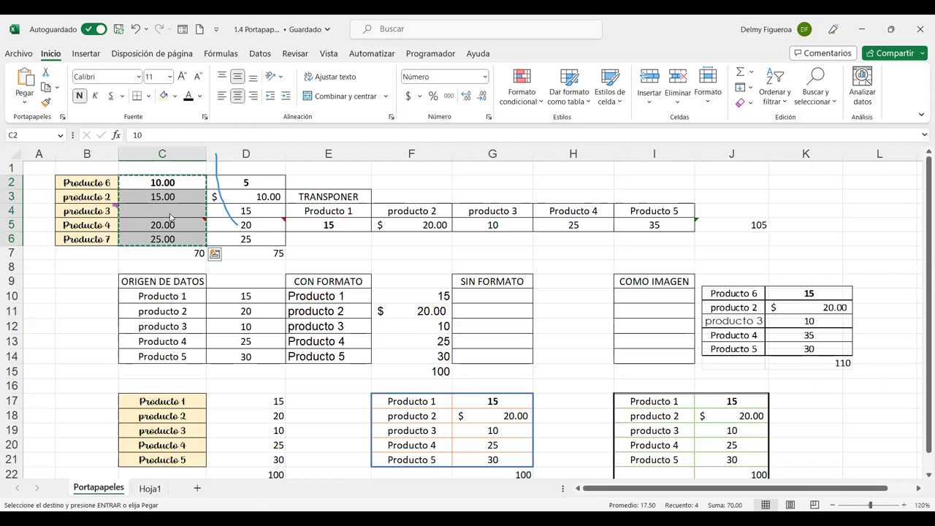
{"action": "left_click", "coordinate": [152, 489]}
{"action": "key", "text": "ctrl+v"}
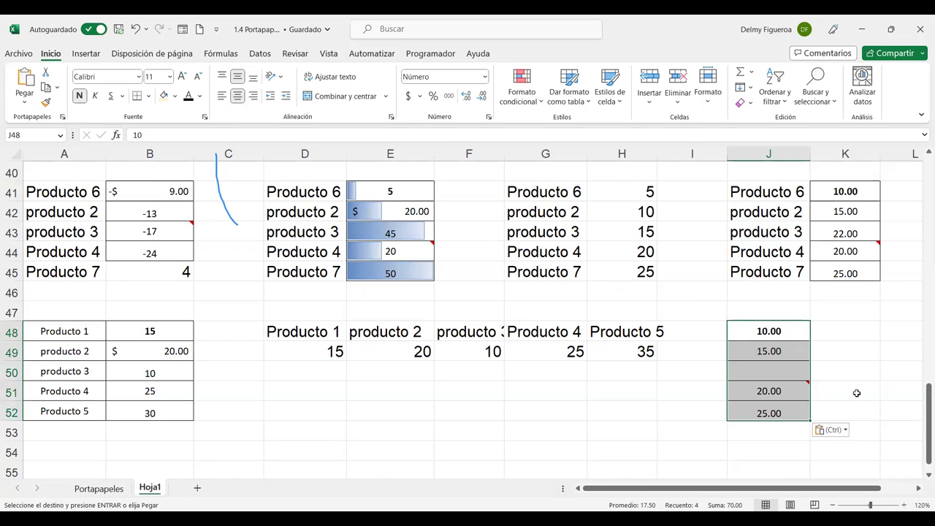
{"action": "mouse_move", "coordinate": [877, 256]}
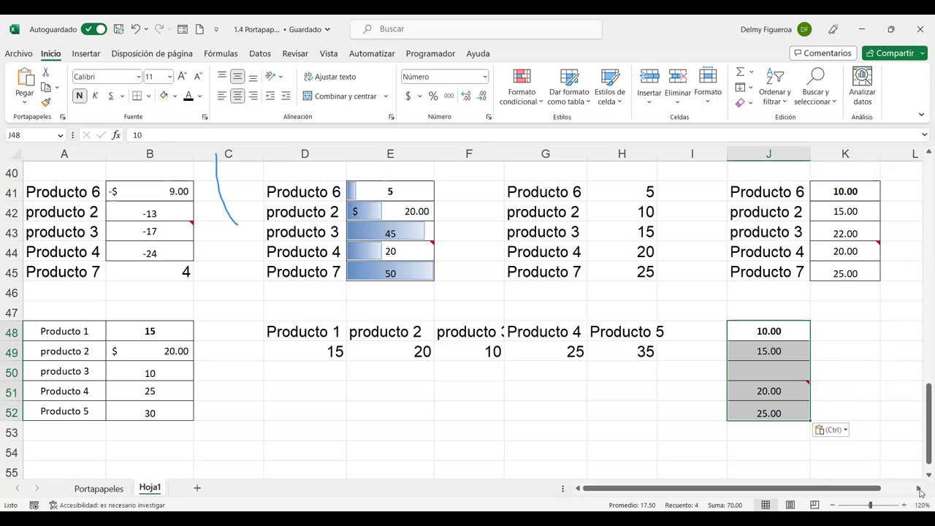
{"action": "left_click", "coordinate": [918, 489]}
{"action": "left_click", "coordinate": [919, 489]}
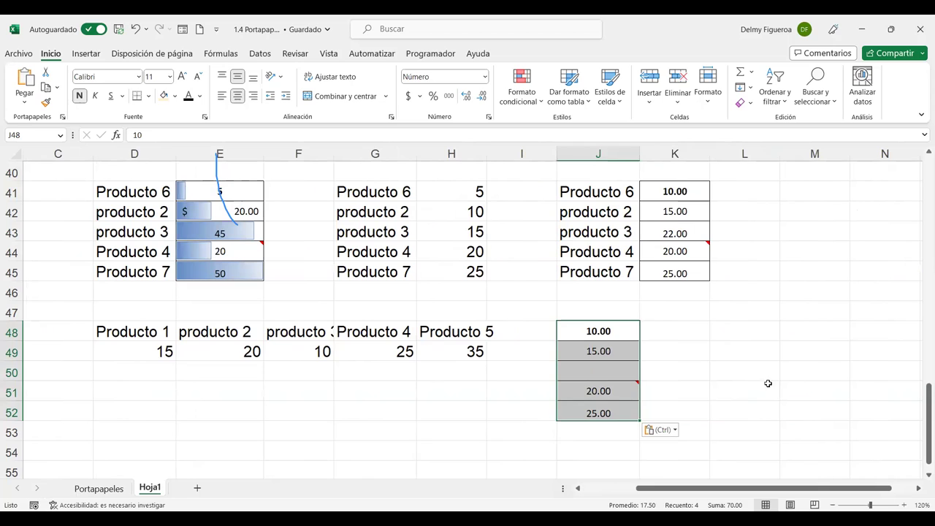
Enter the numbers 1 to 5 down Hoja1 cells L48:L52.
{"action": "left_click", "coordinate": [734, 331]}
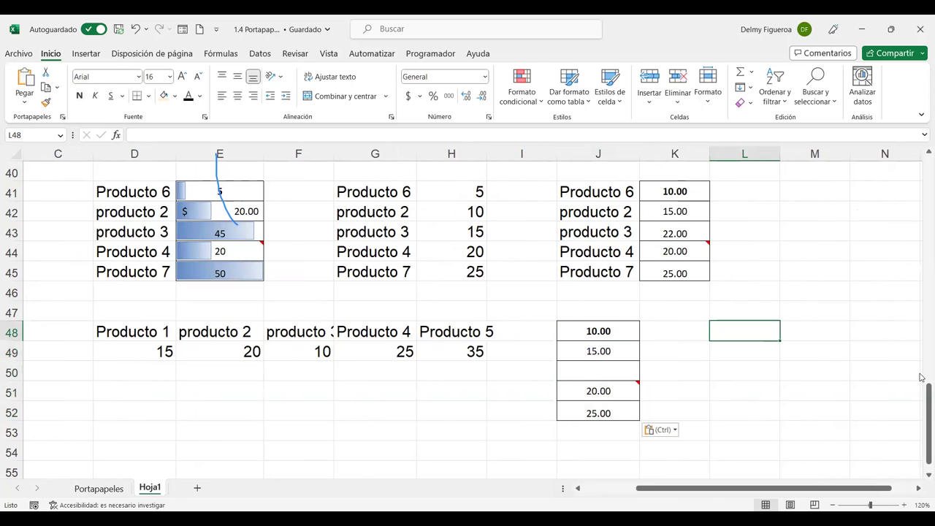
{"action": "type", "text": "1 2 3 4 5"}
{"action": "key", "text": "Return"}
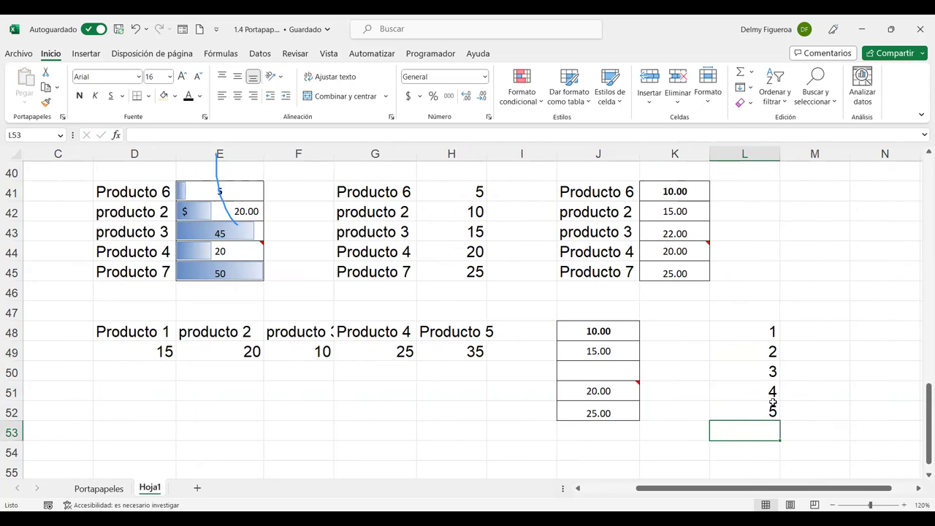
Copy the Portapapeles prices in C2:C6 and select L48:L52 on Hoja1 as the destination.
{"action": "left_click", "coordinate": [107, 494]}
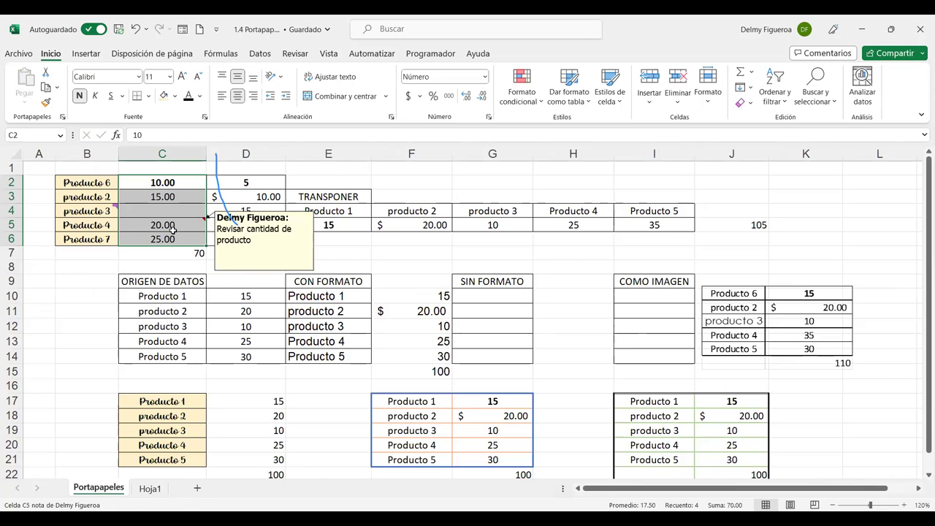
{"action": "key", "text": "ctrl+q"}
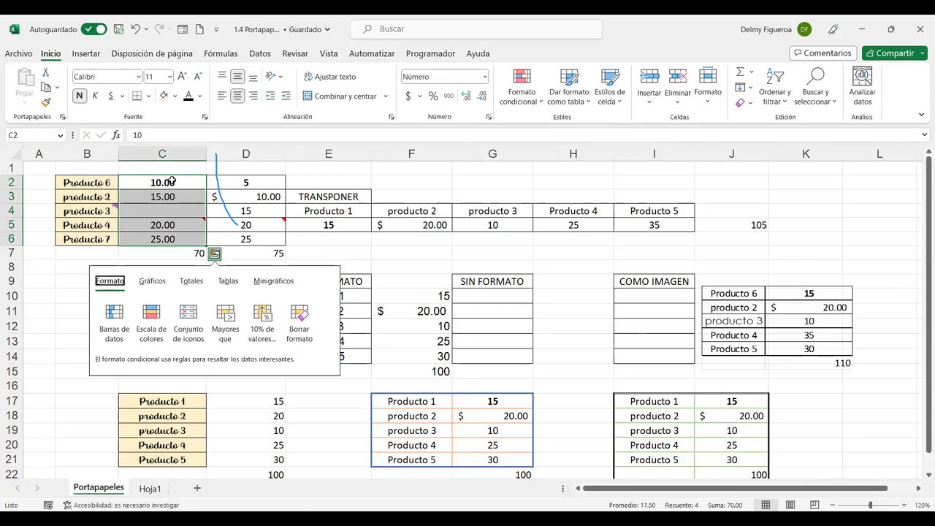
{"action": "right_click", "coordinate": [172, 181]}
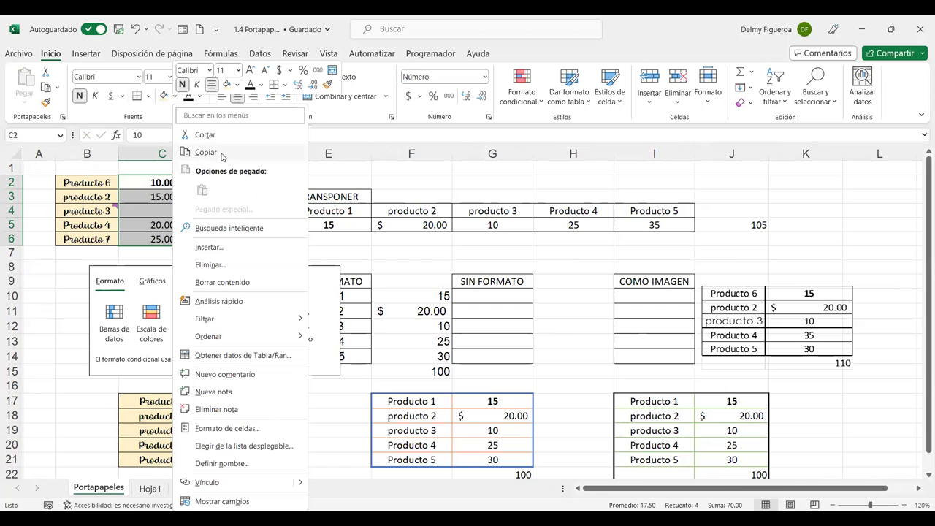
{"action": "left_click", "coordinate": [206, 153]}
{"action": "left_click", "coordinate": [150, 487]}
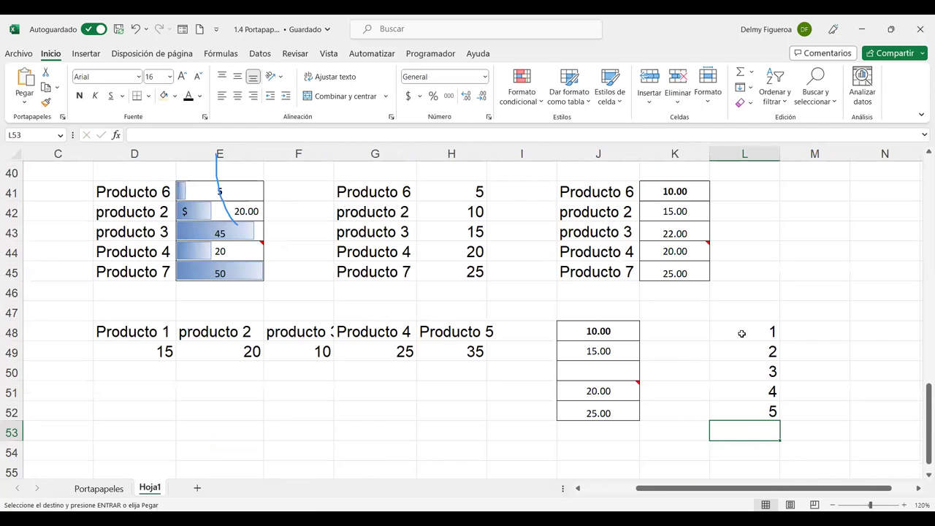
{"action": "left_click_drag", "start_coordinate": [742, 333], "coordinate": [745, 411]}
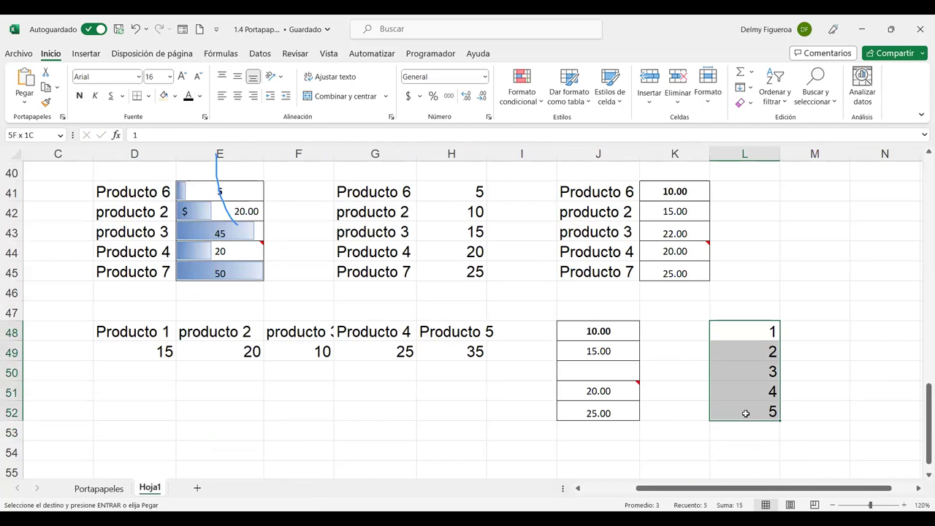
{"action": "left_click", "coordinate": [108, 489]}
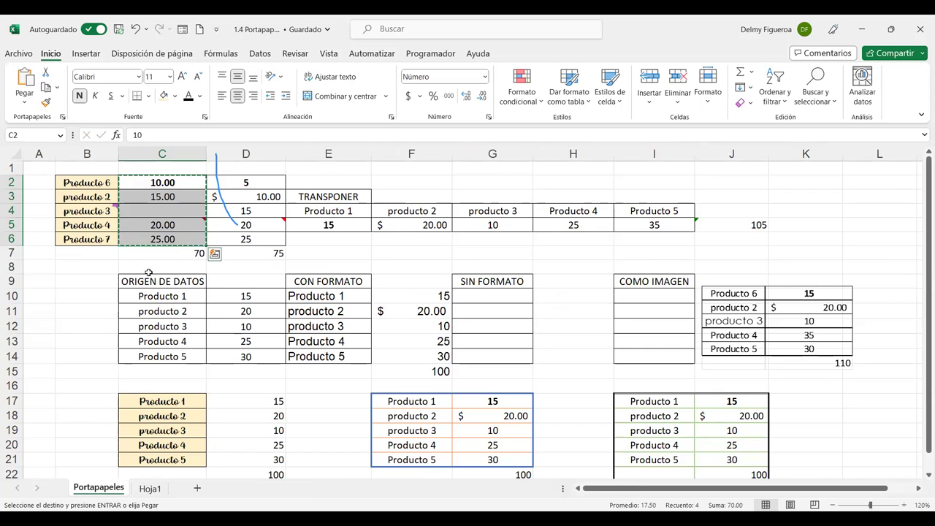
Paste the C2:C6 prices into L48:L52 with Saltar blancos, keeping the 3 in L50.
{"action": "left_click", "coordinate": [151, 489]}
{"action": "key", "text": "ctrl+v"}
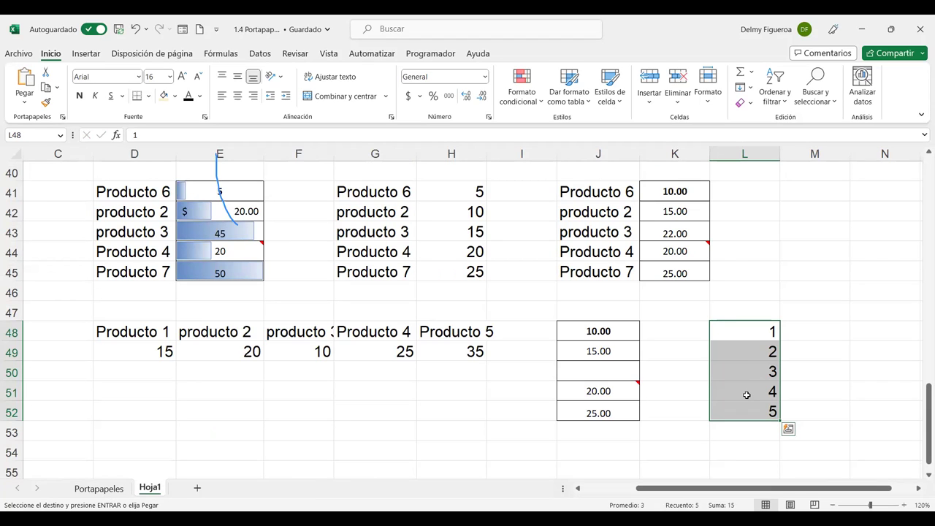
{"action": "key", "text": "ctrl+alt+v"}
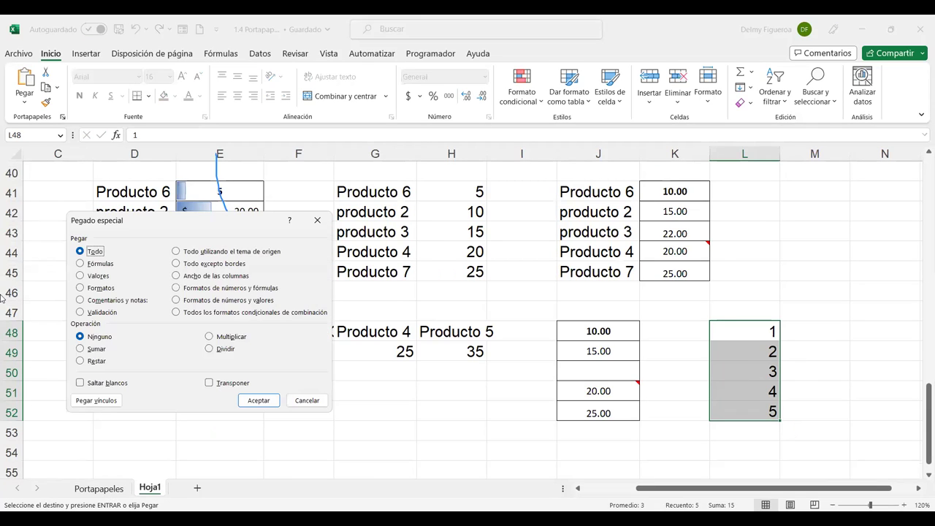
{"action": "left_click", "coordinate": [108, 384]}
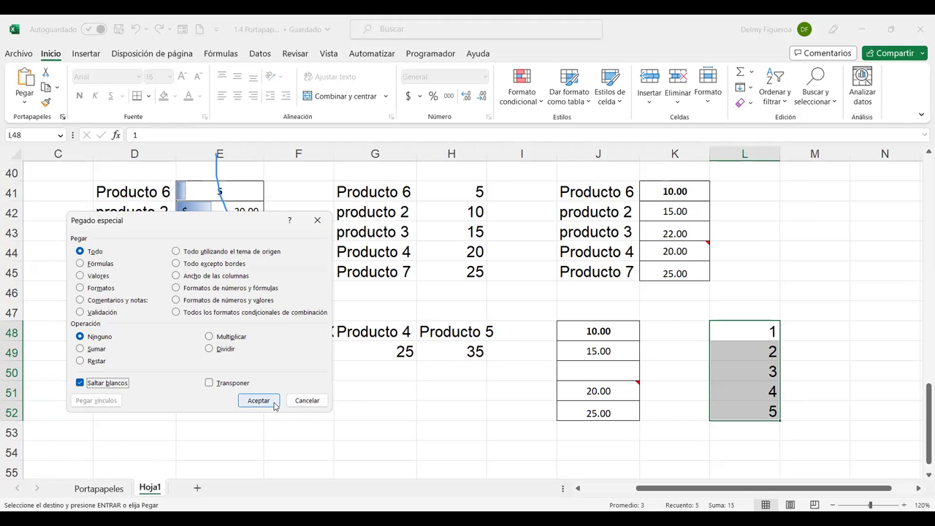
{"action": "key", "text": "Return"}
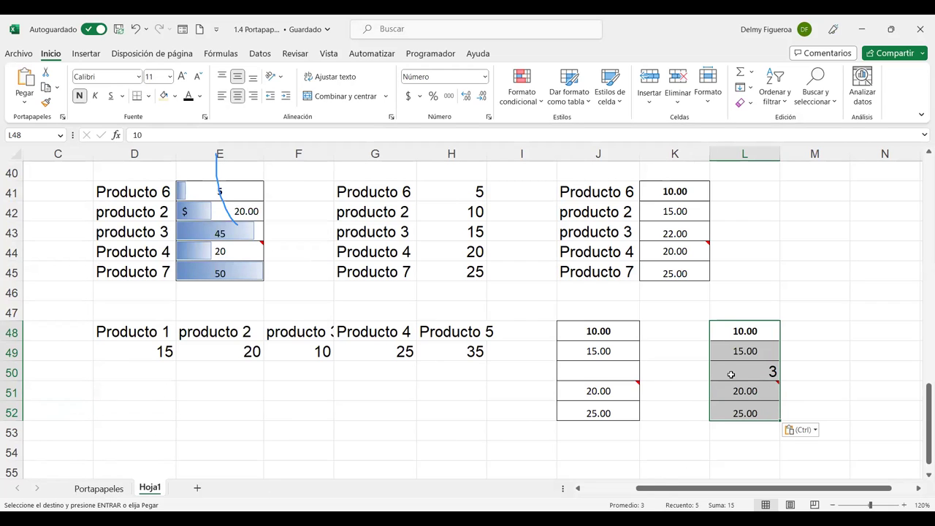
{"action": "left_click", "coordinate": [116, 486]}
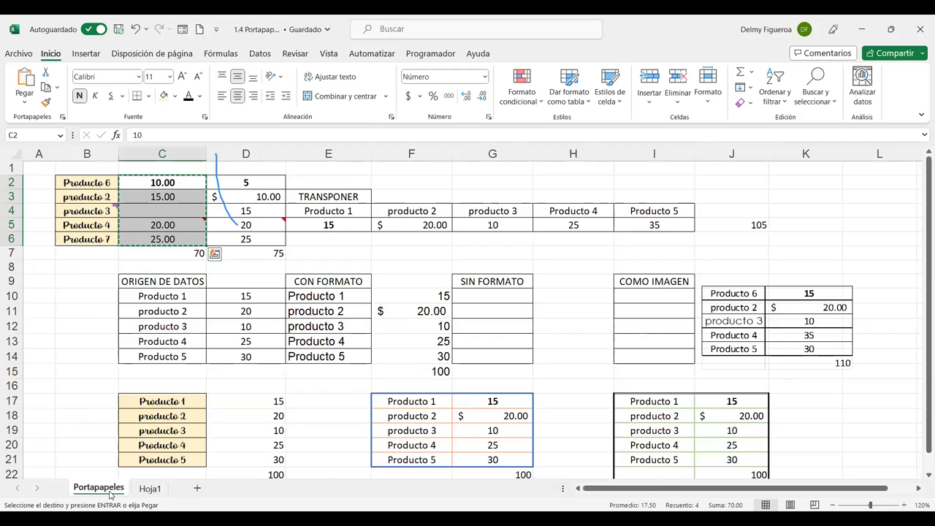
{"action": "left_click", "coordinate": [151, 488]}
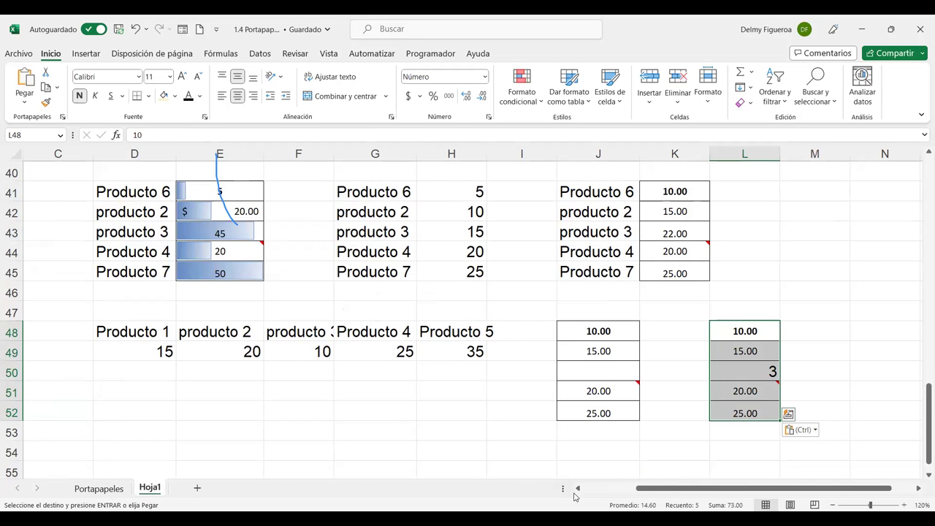